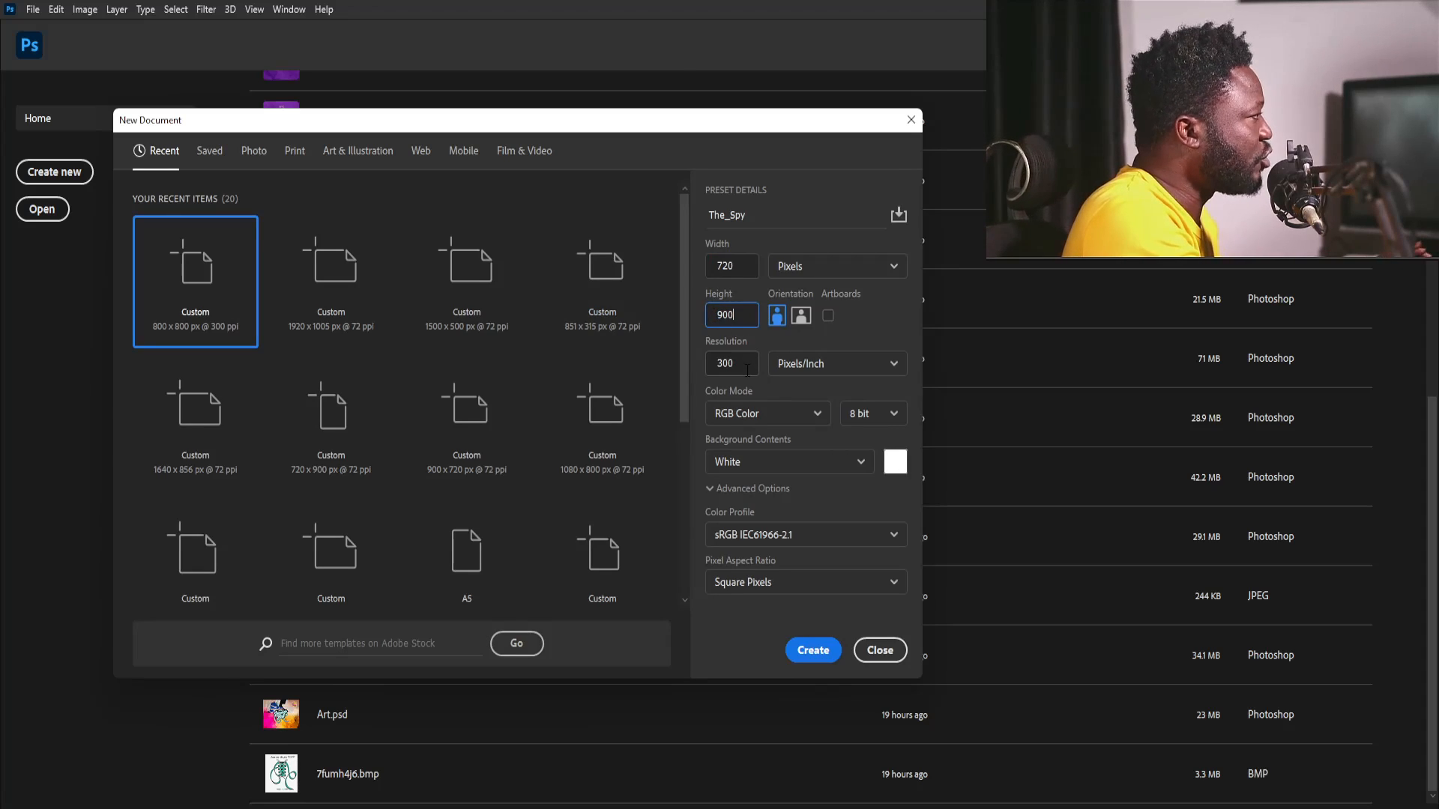
- Set the resolution to 72 pixels/inch and create the 720 × 900 px document The_Spy
click(707, 371)
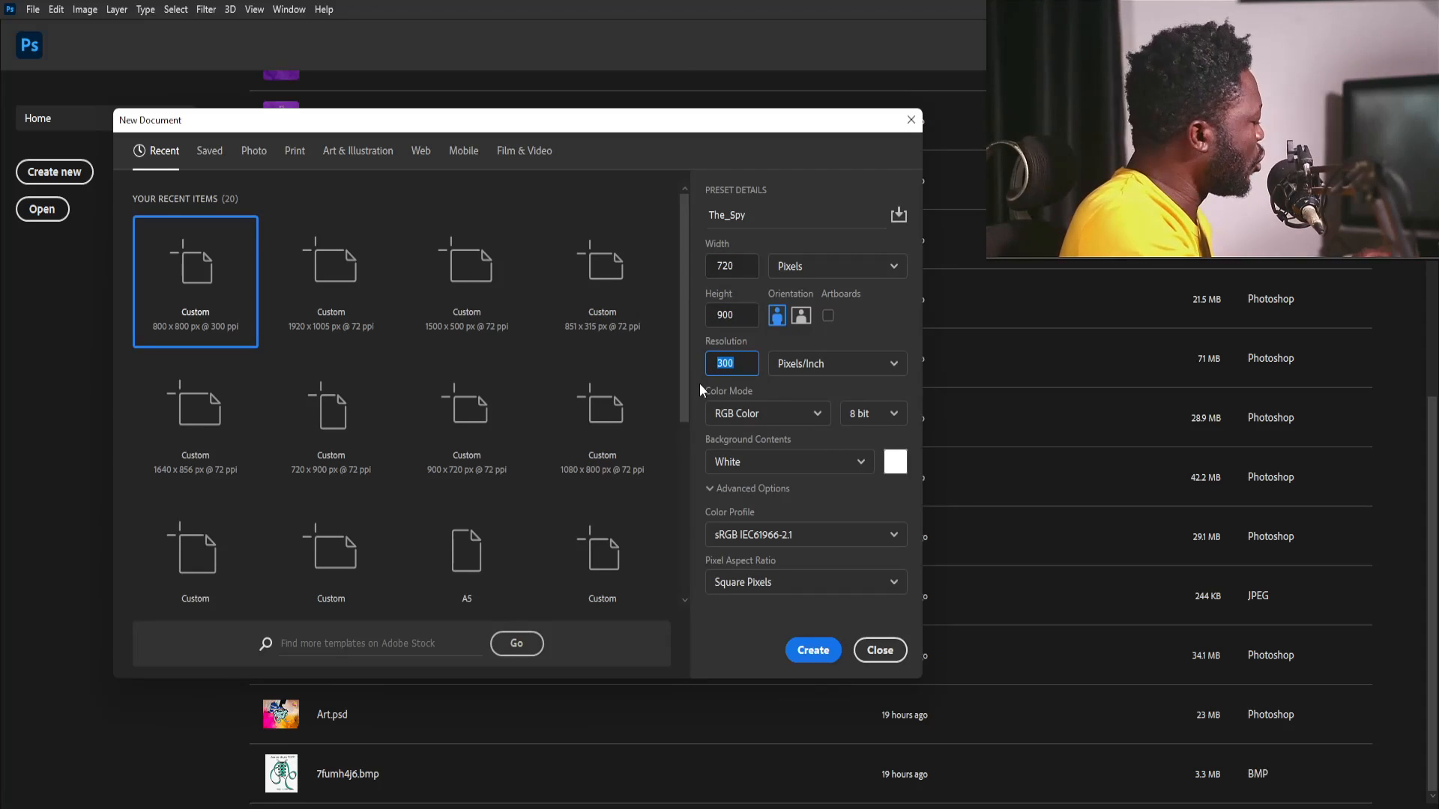
text(72)
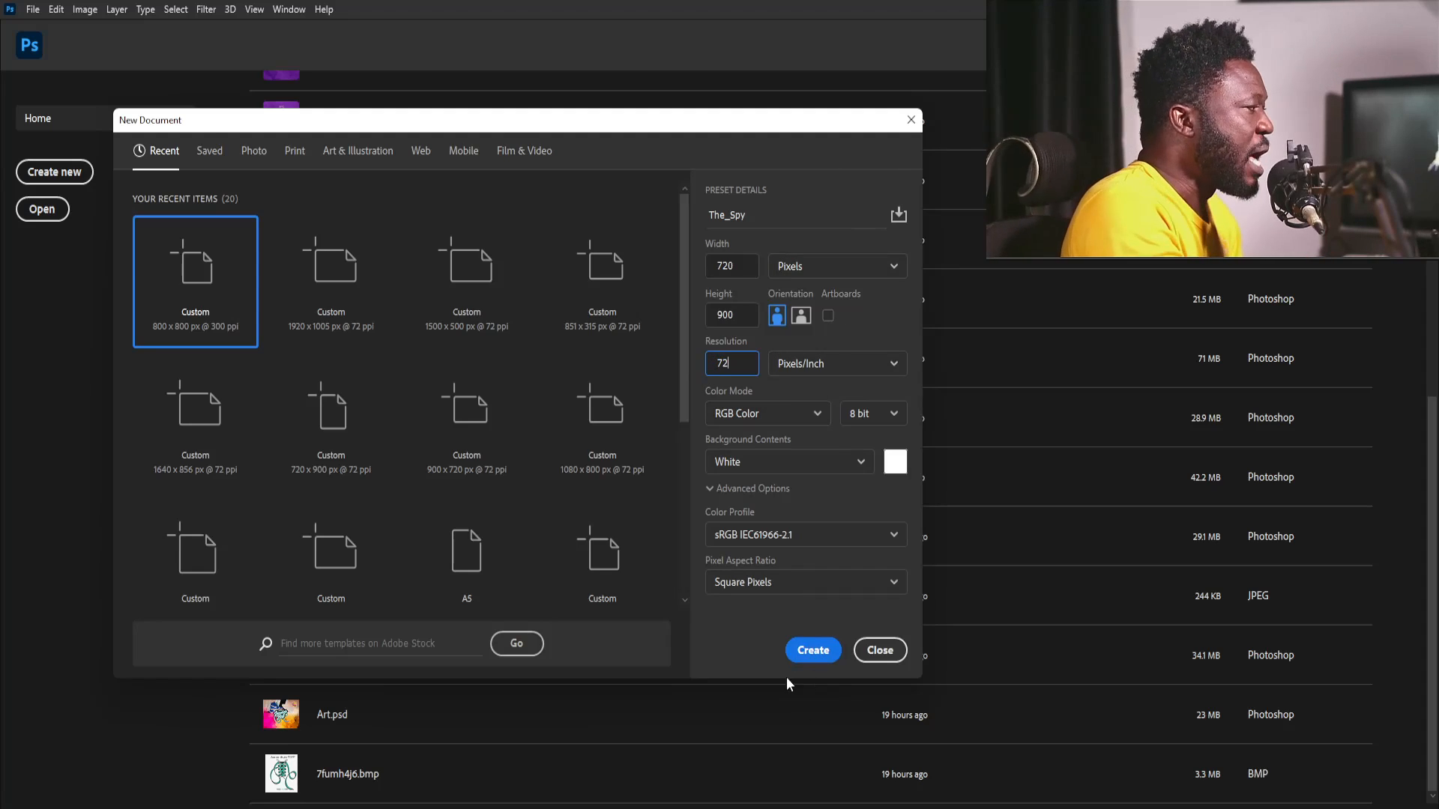
click(824, 655)
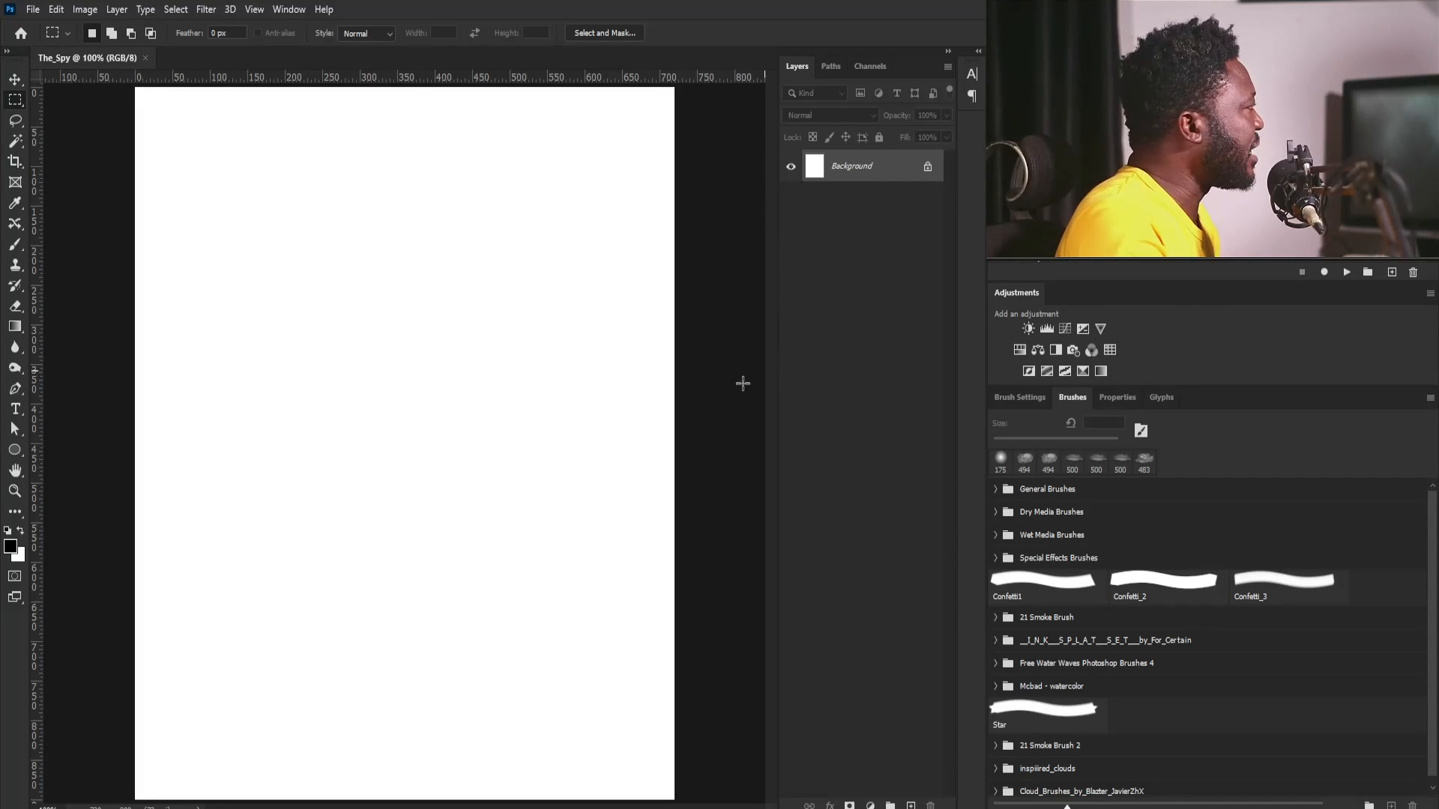
- Place the portrait photo of the masked woman and scale it to 51.65% so it fills the canvas
drag(0, 379, 540, 382)
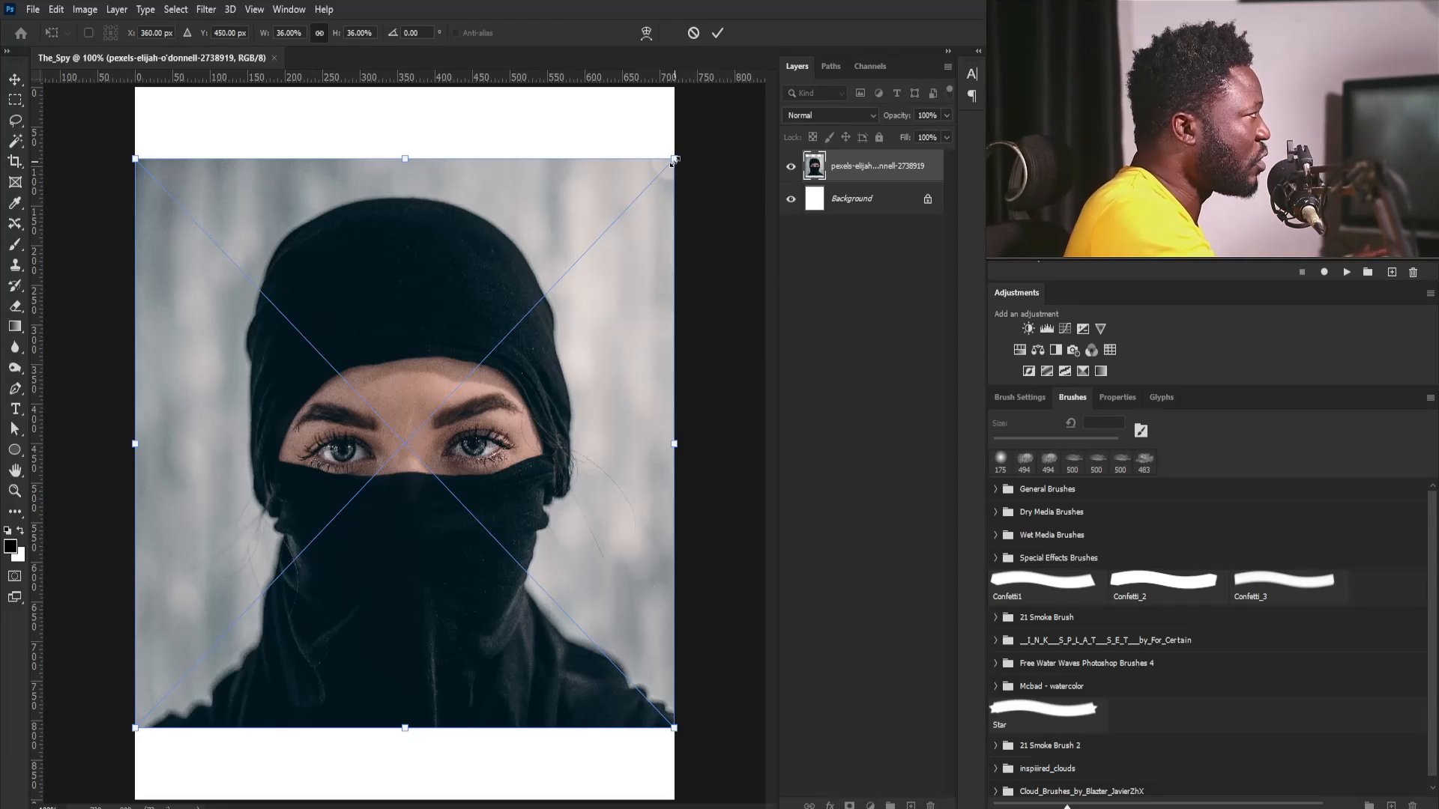
drag(672, 162, 829, 75)
drag(555, 294, 555, 294)
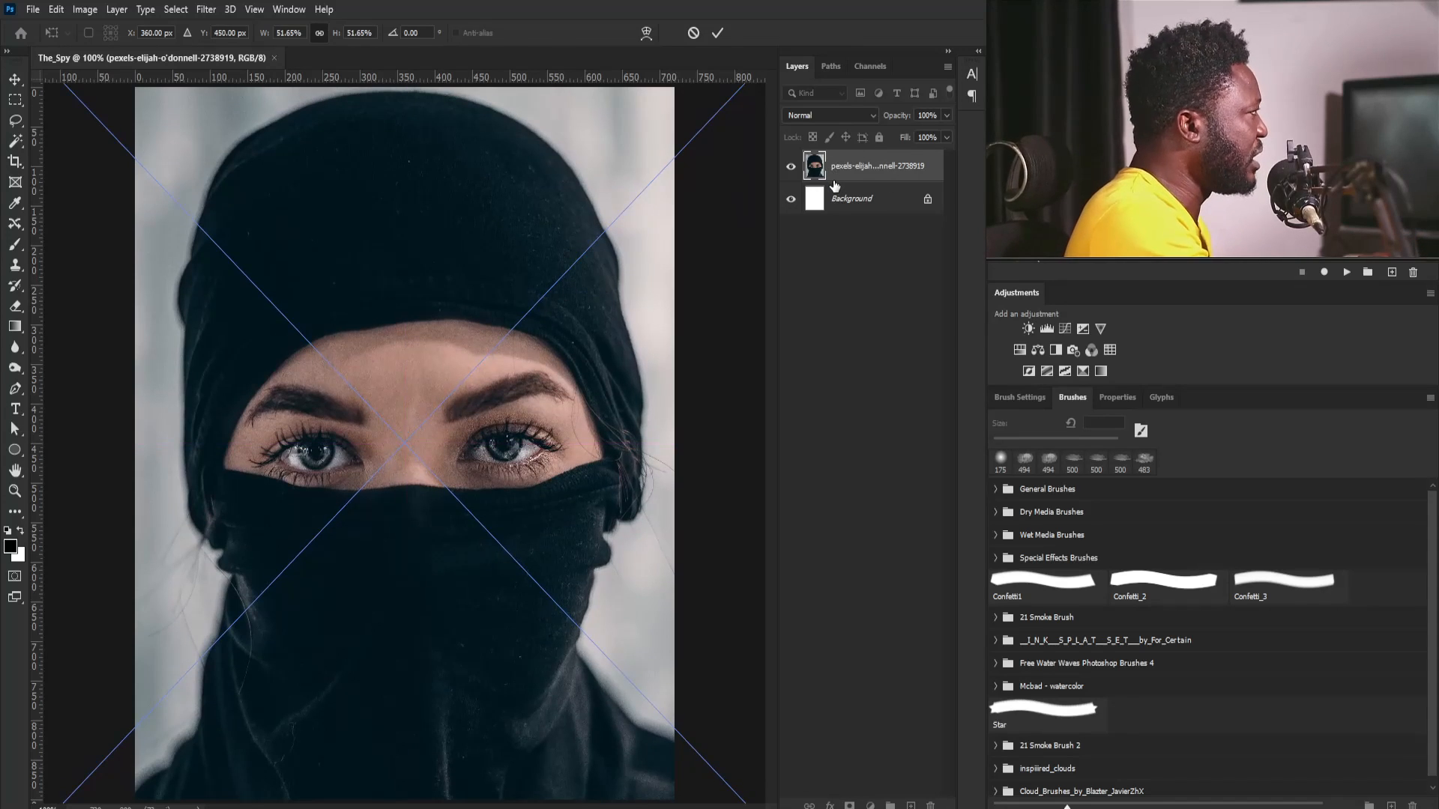
key(Return)
- Duplicate the portrait photo layer and rasterize the copy
drag(883, 173, 911, 806)
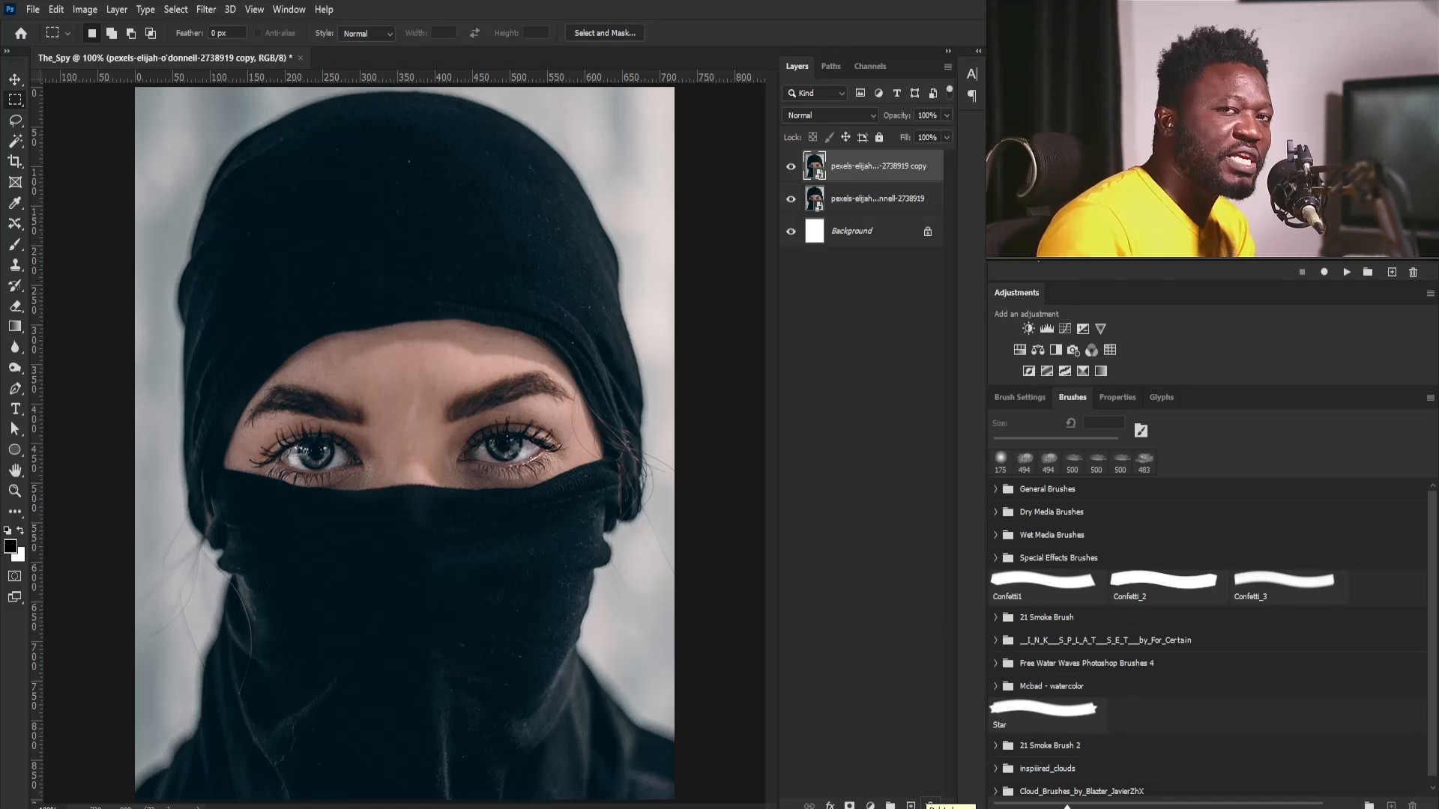
right_click(875, 161)
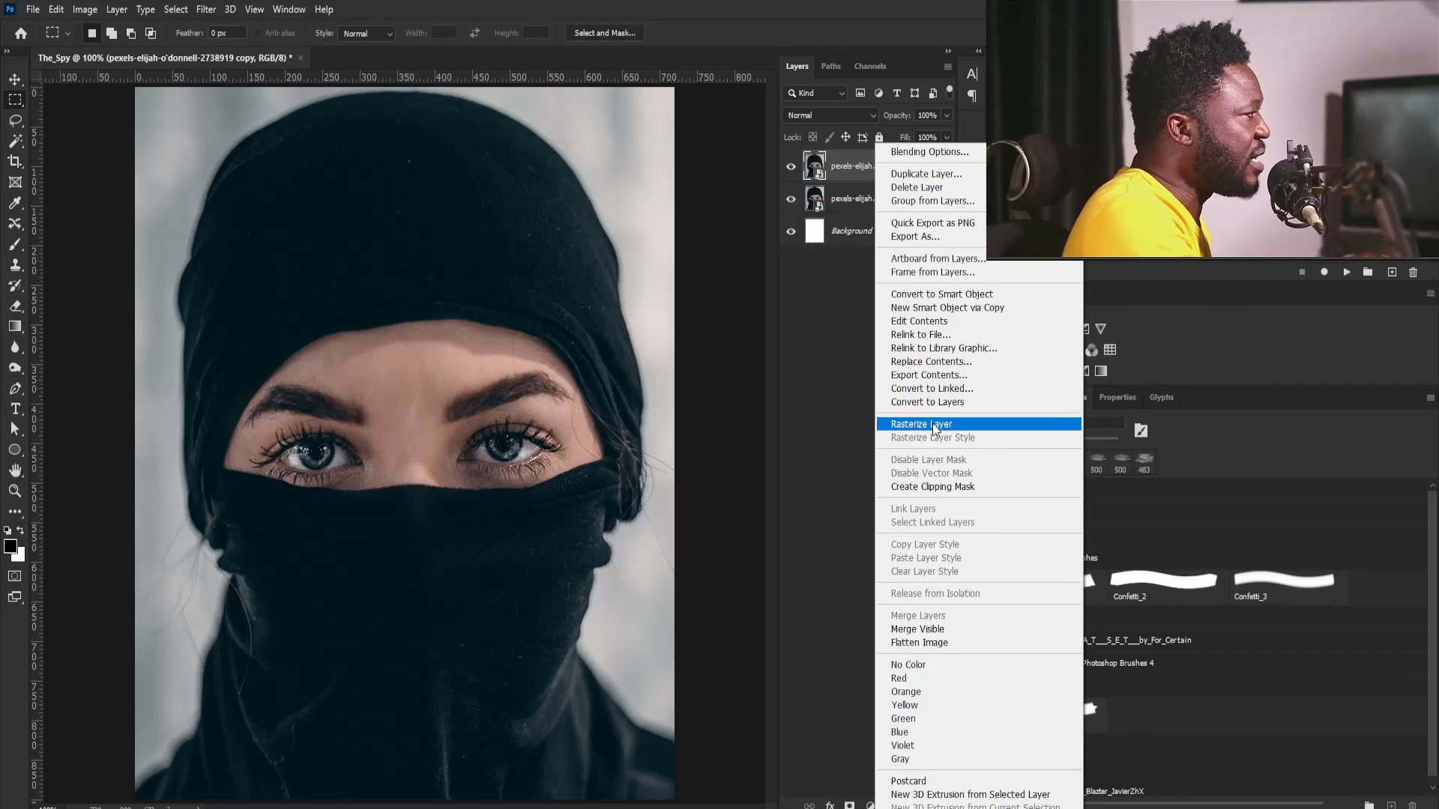
click(935, 425)
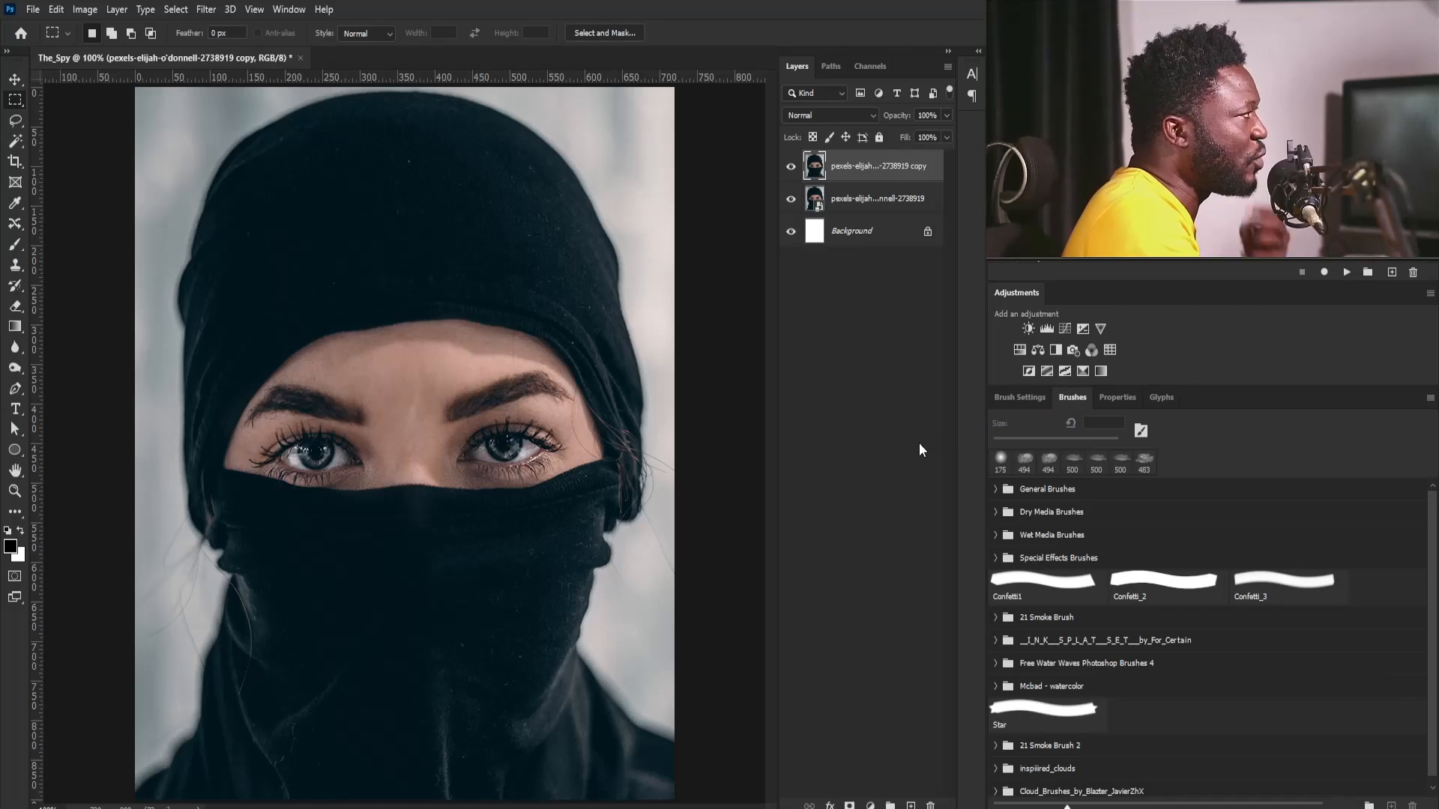
- Apply a High Pass filter with a radius of 6.2 pixels to the rasterized photo copy
click(206, 9)
mouse_move(366, 322)
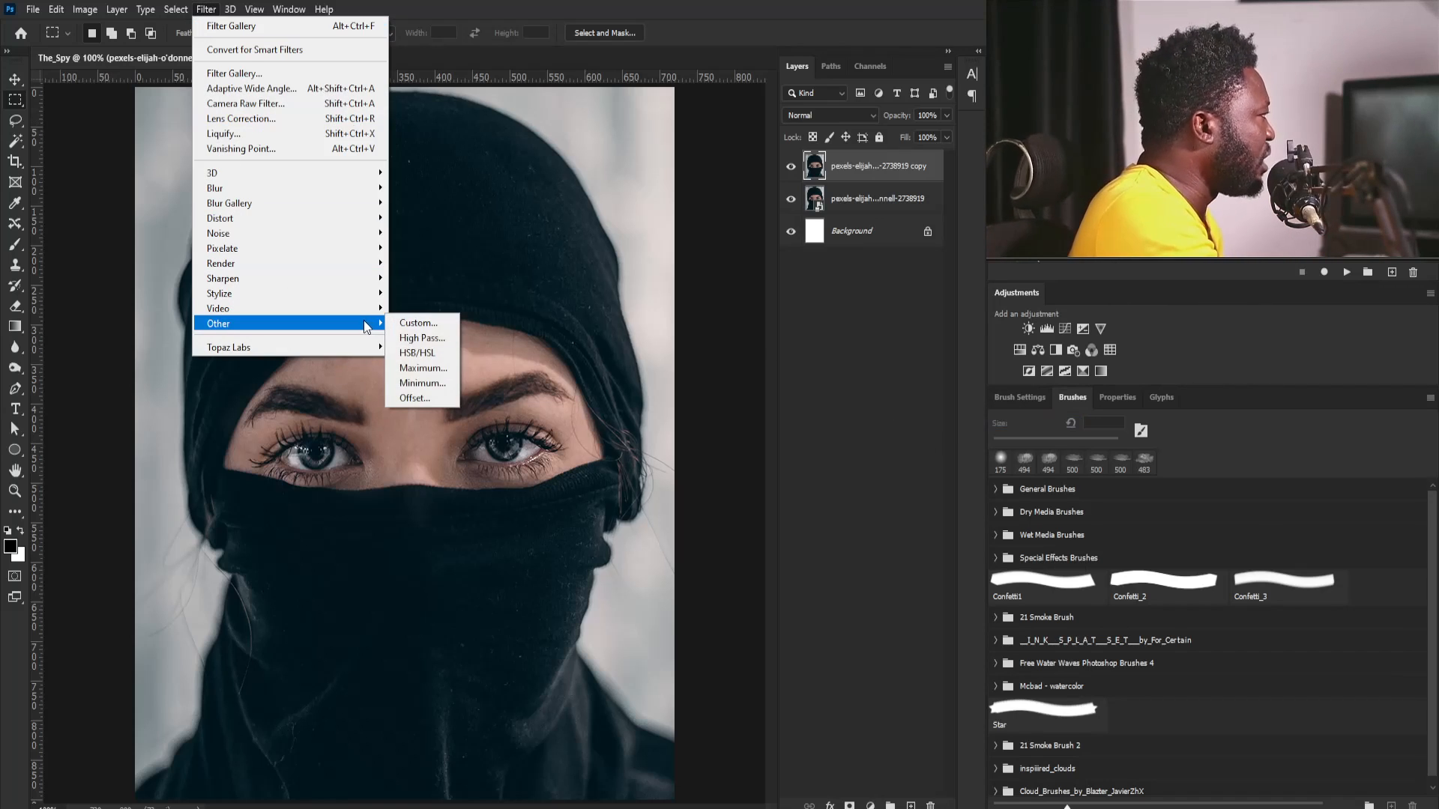
click(439, 345)
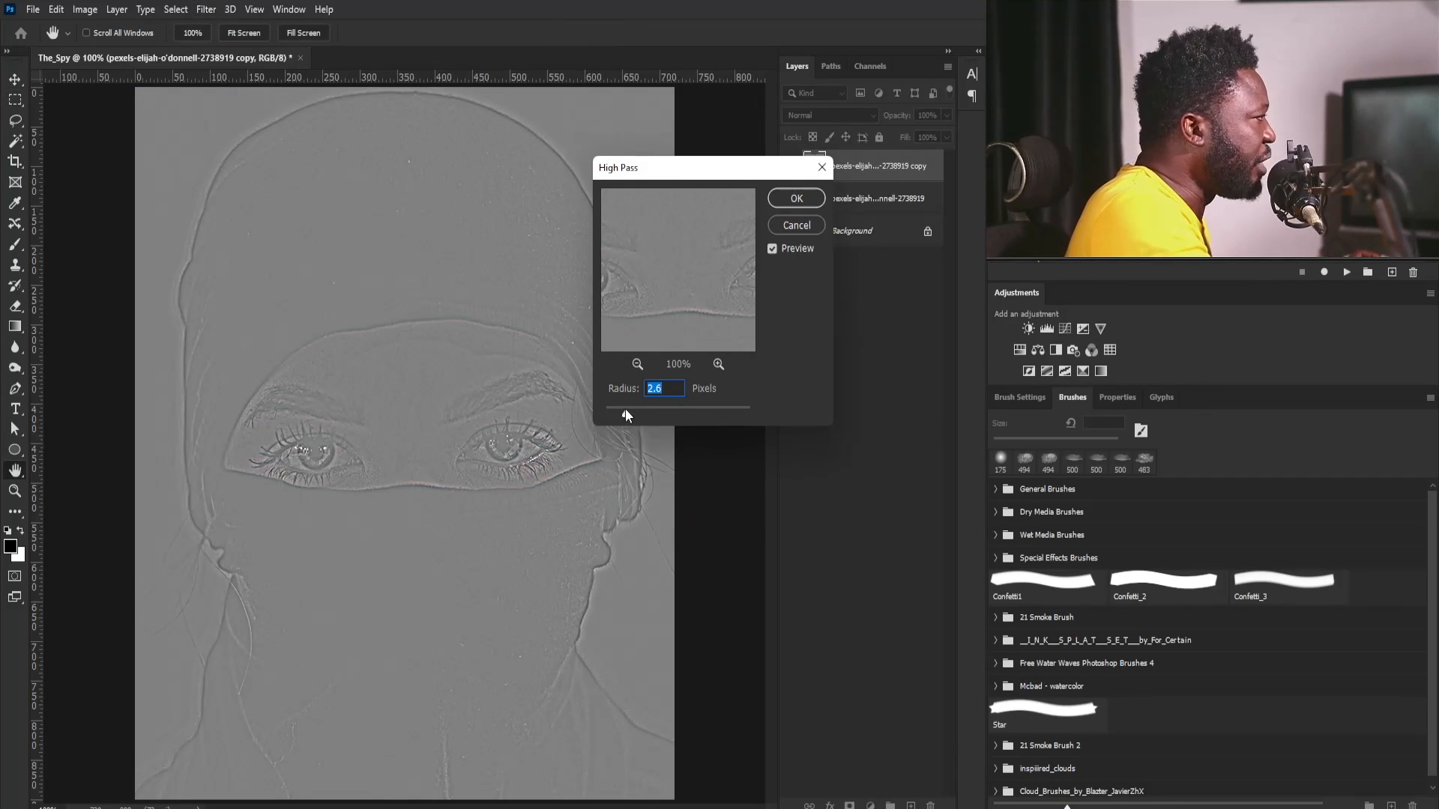
drag(646, 412, 649, 410)
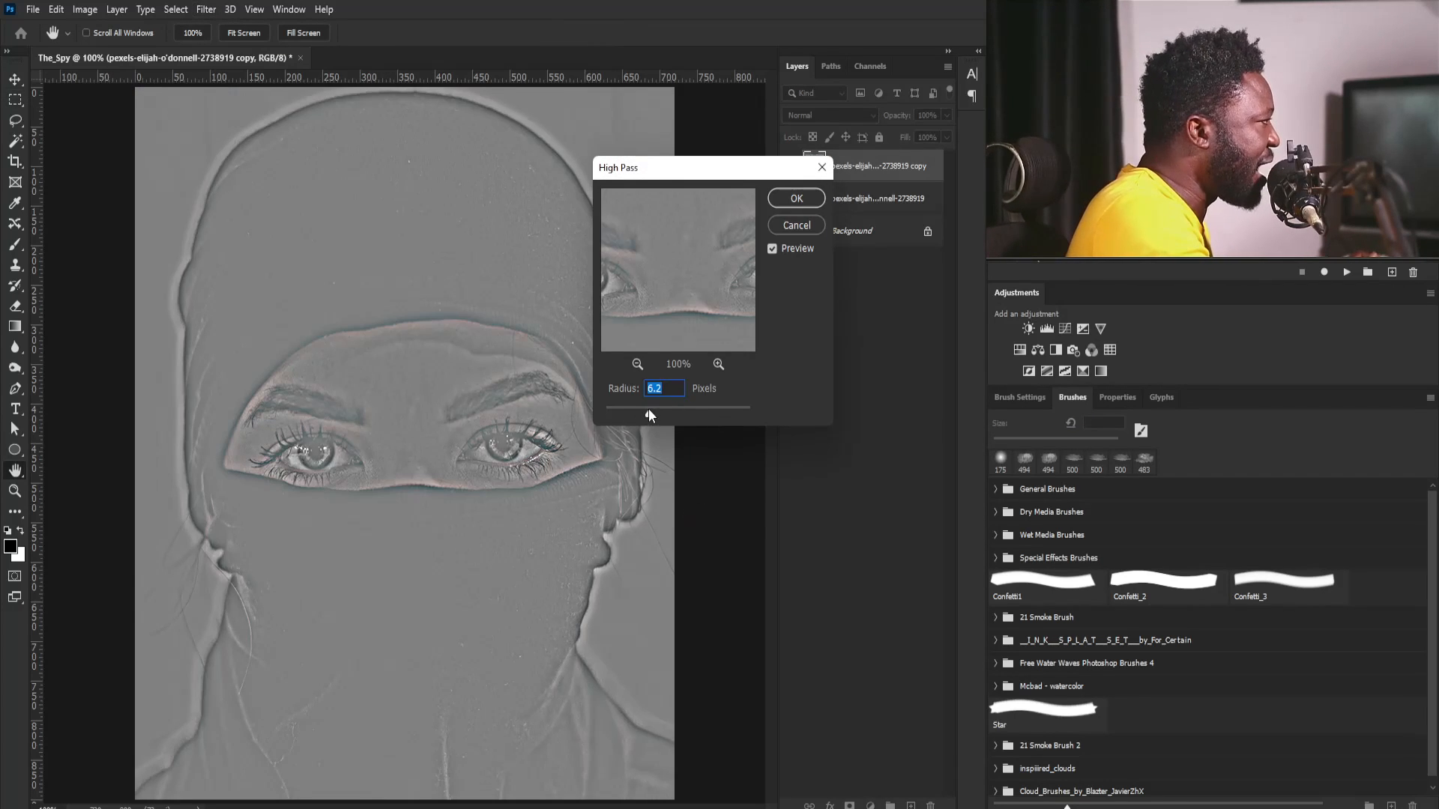
drag(706, 165, 814, 320)
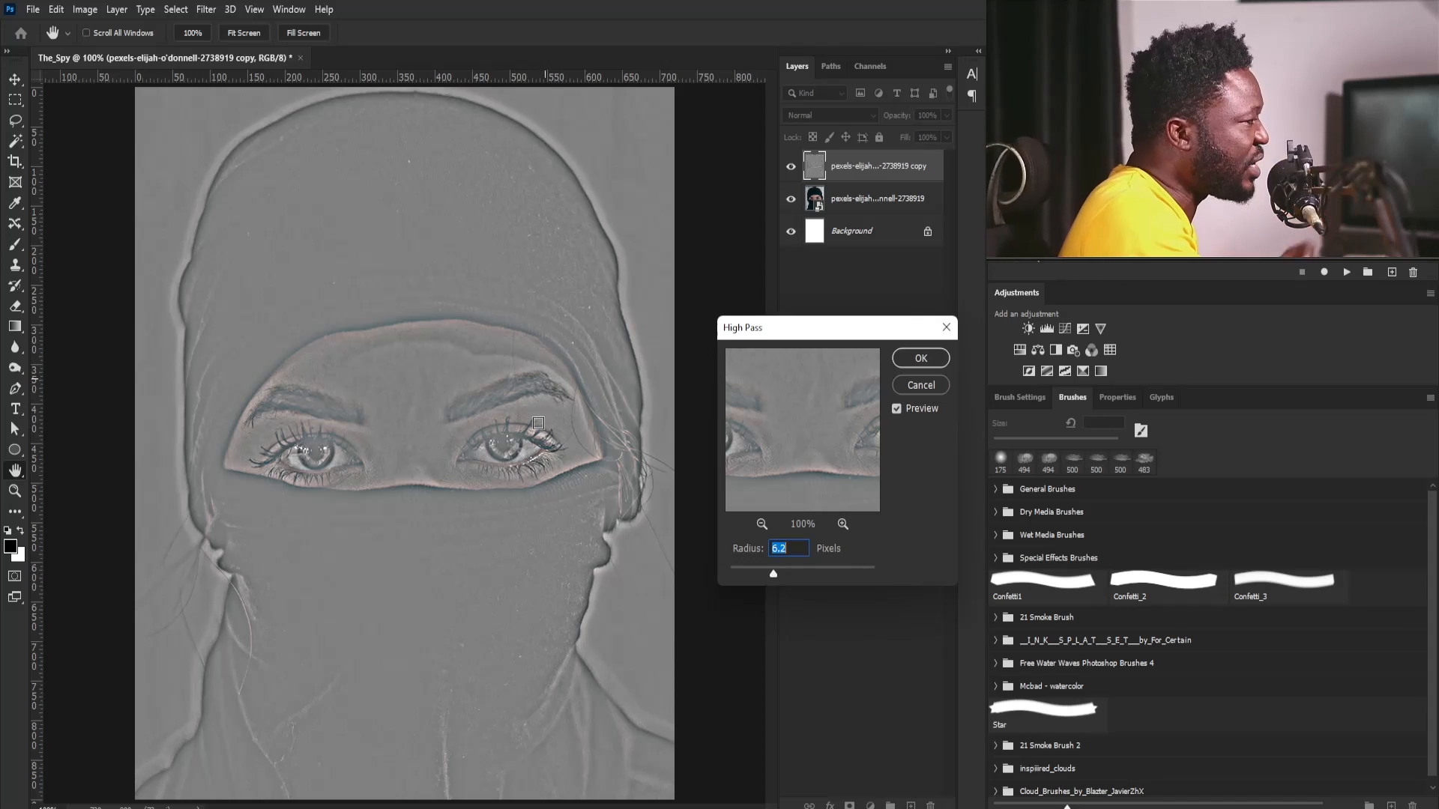
click(921, 358)
key(m)
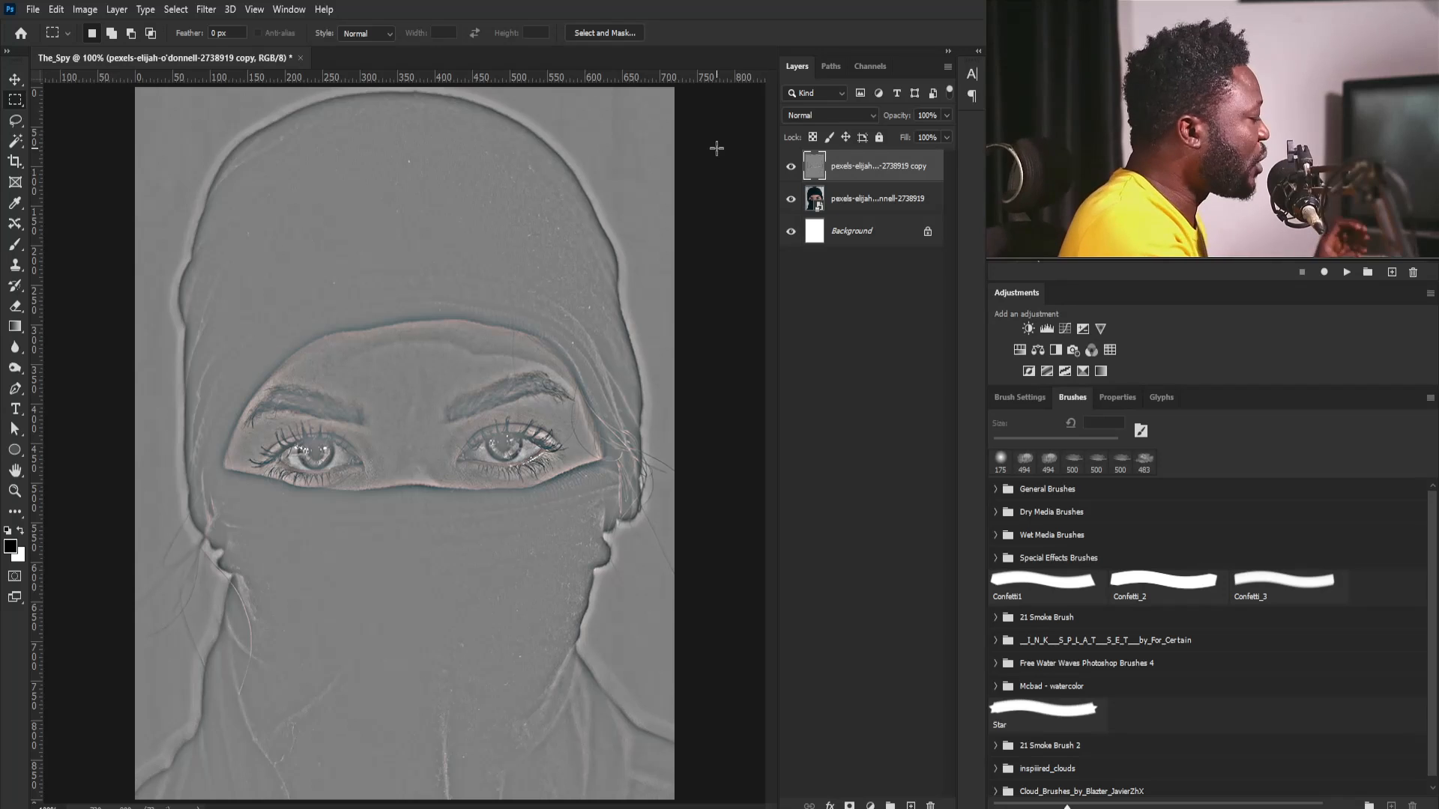
- Desaturate the High Pass layer and set its blend mode to Hard Light
key(ctrl+shift+u)
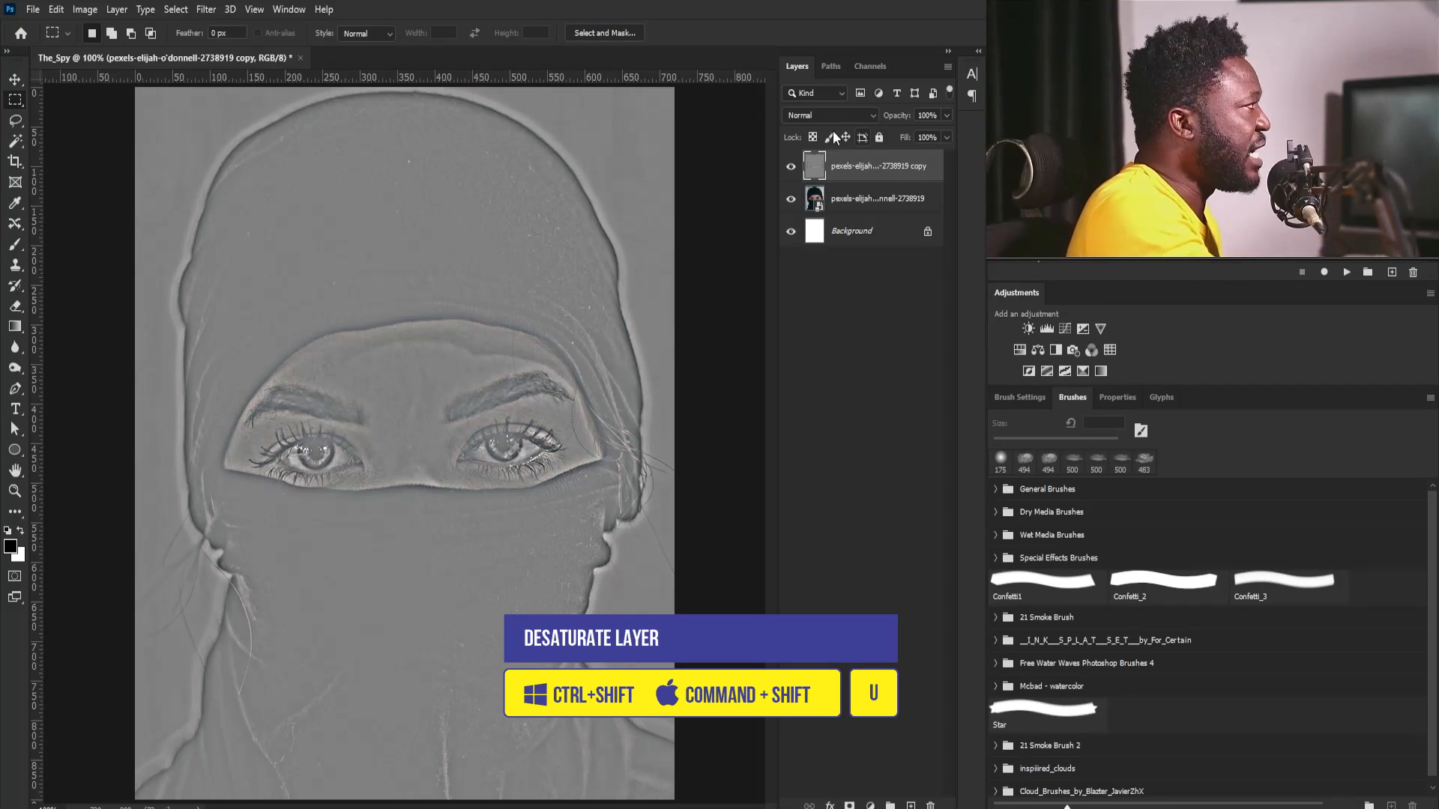
click(816, 115)
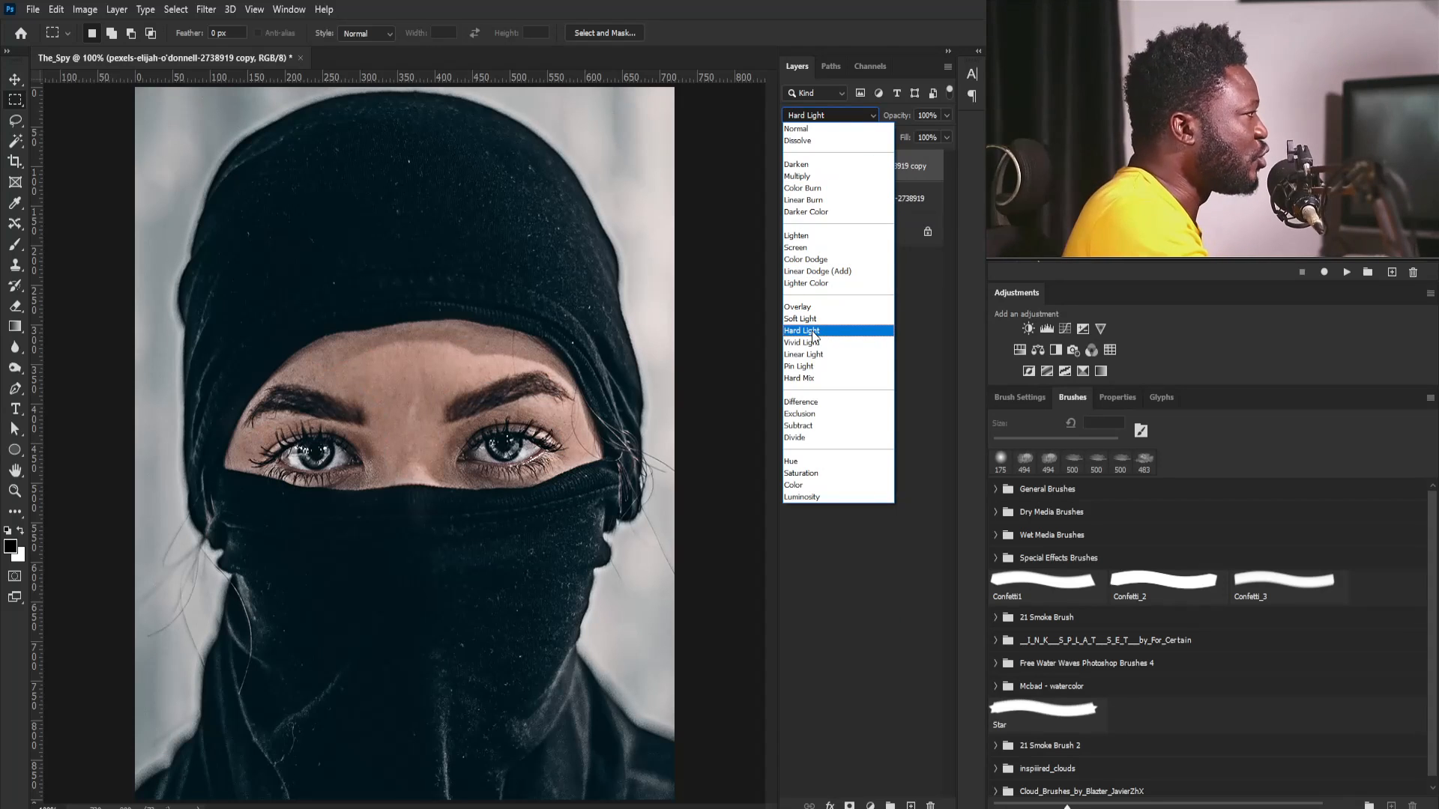
click(812, 332)
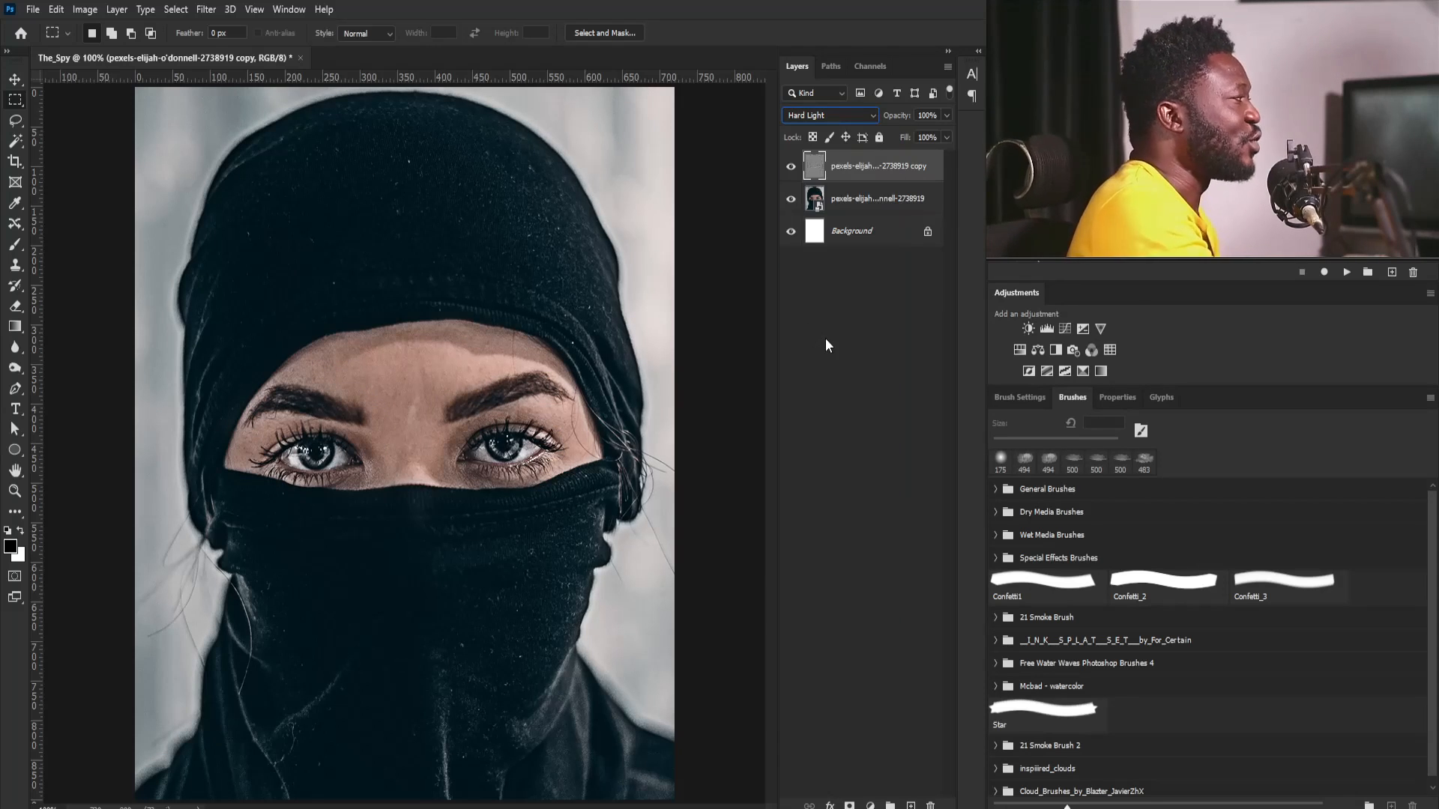
- Stamp the visible layers into a new top layer and sharpen it with Unsharp Mask at amount 59% and radius 2.3 pixels
click(890, 164)
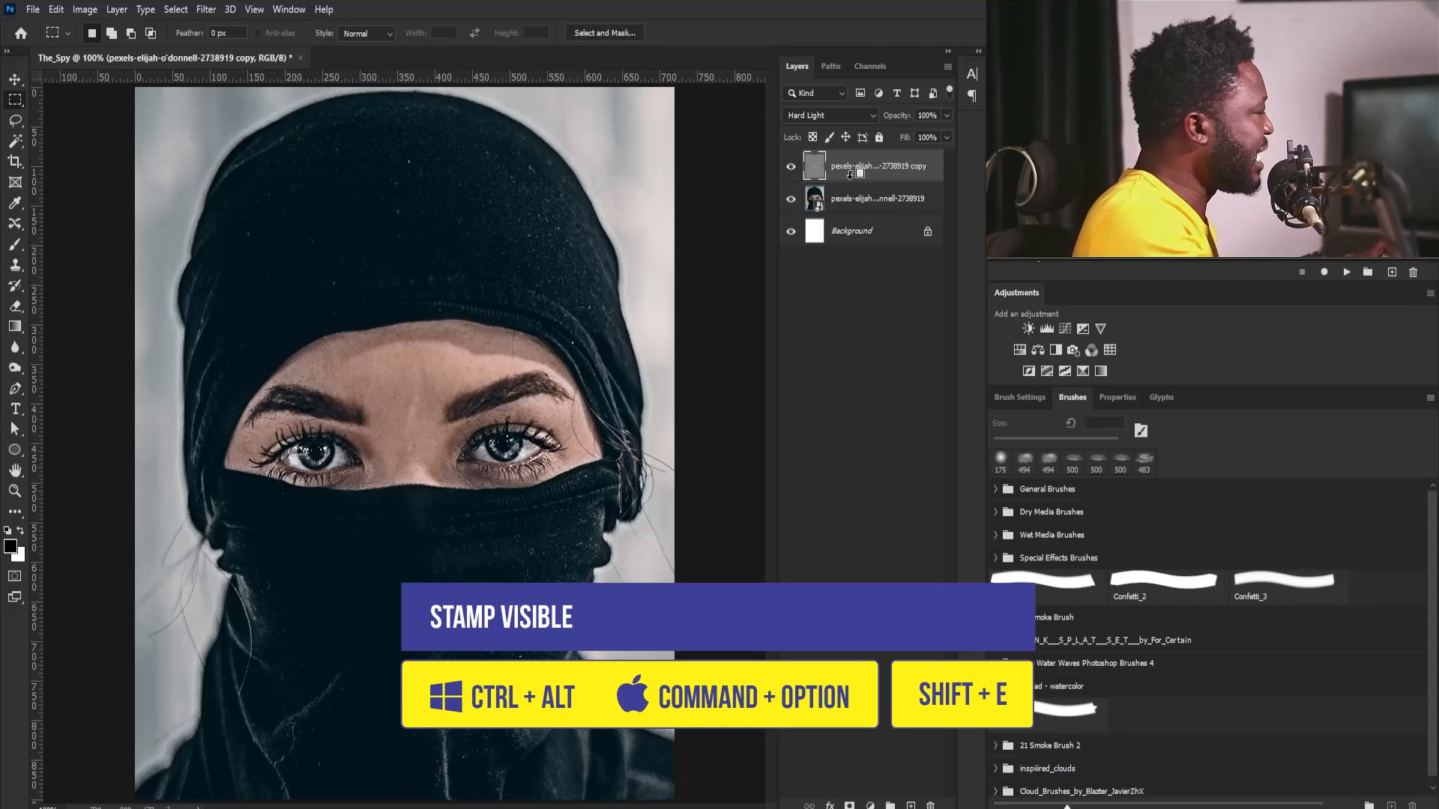
key(ctrl+alt+shift+e)
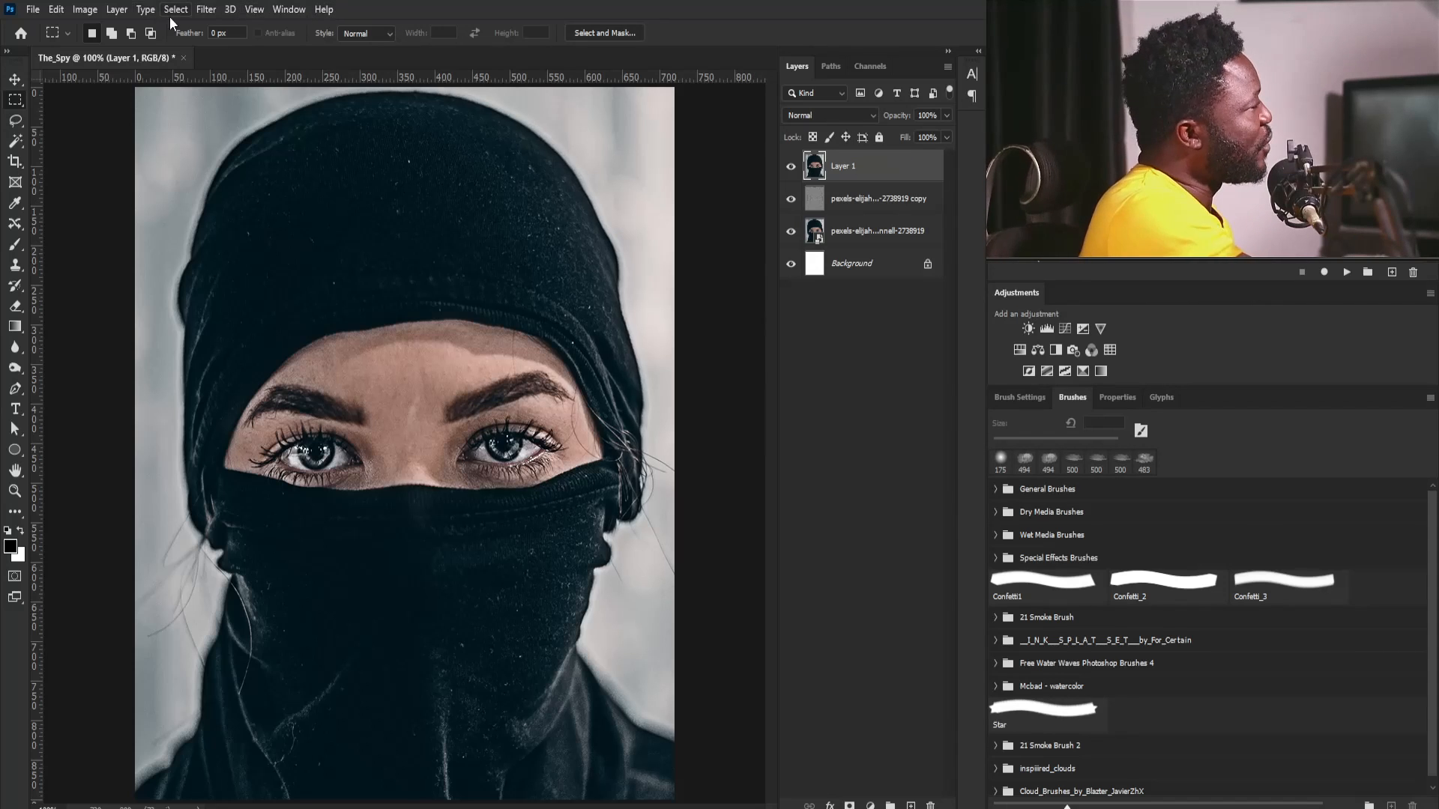
click(205, 9)
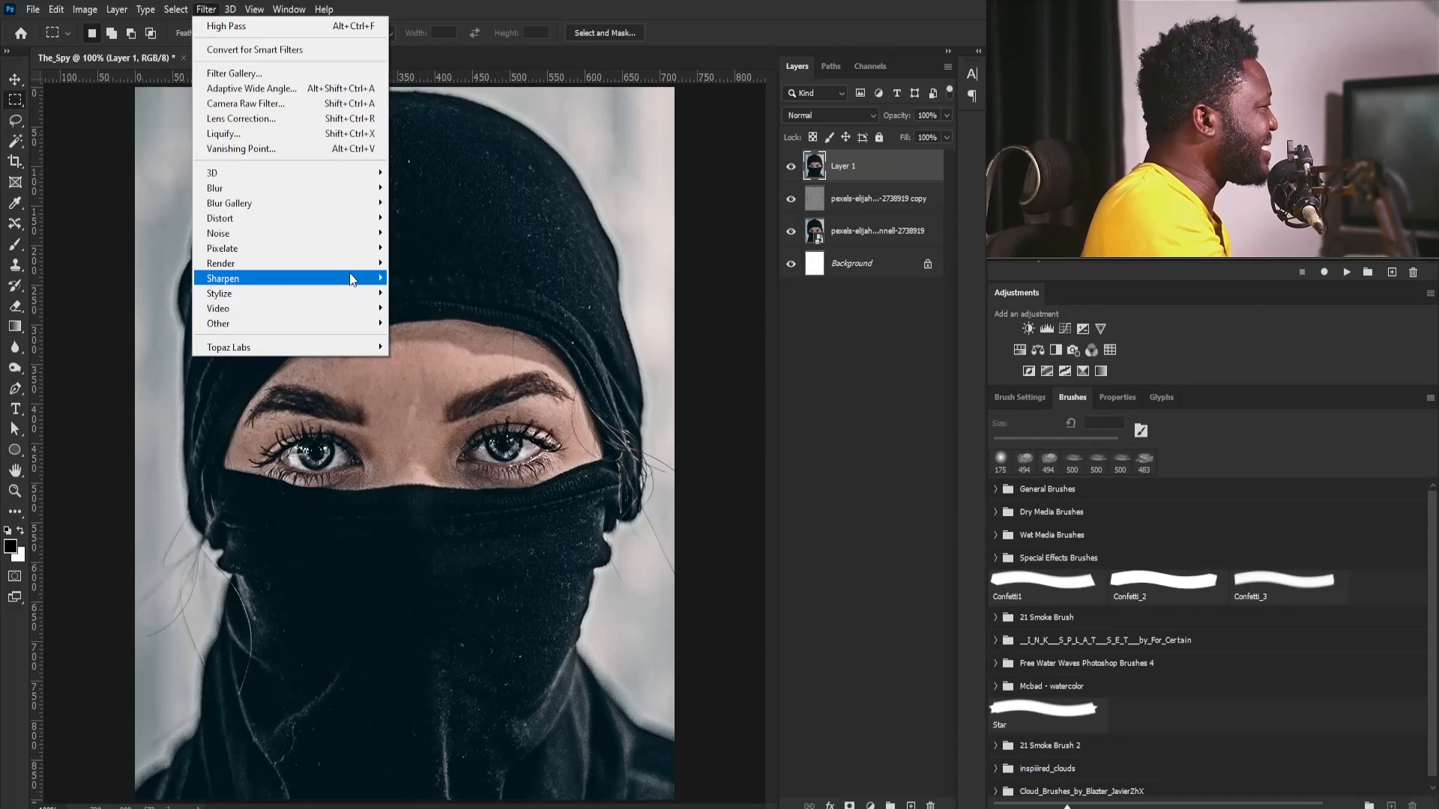
mouse_move(349, 276)
click(159, 353)
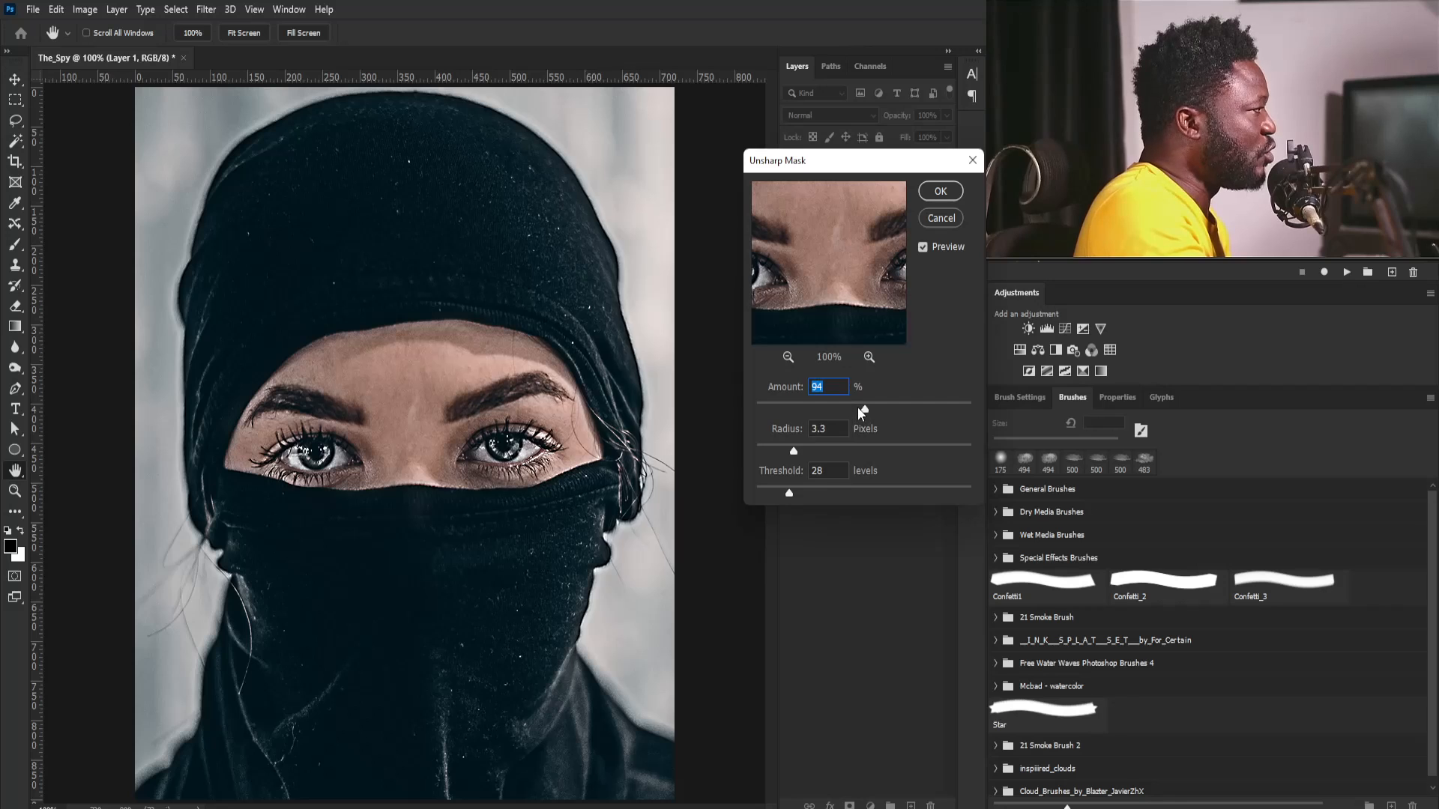
drag(858, 407, 826, 405)
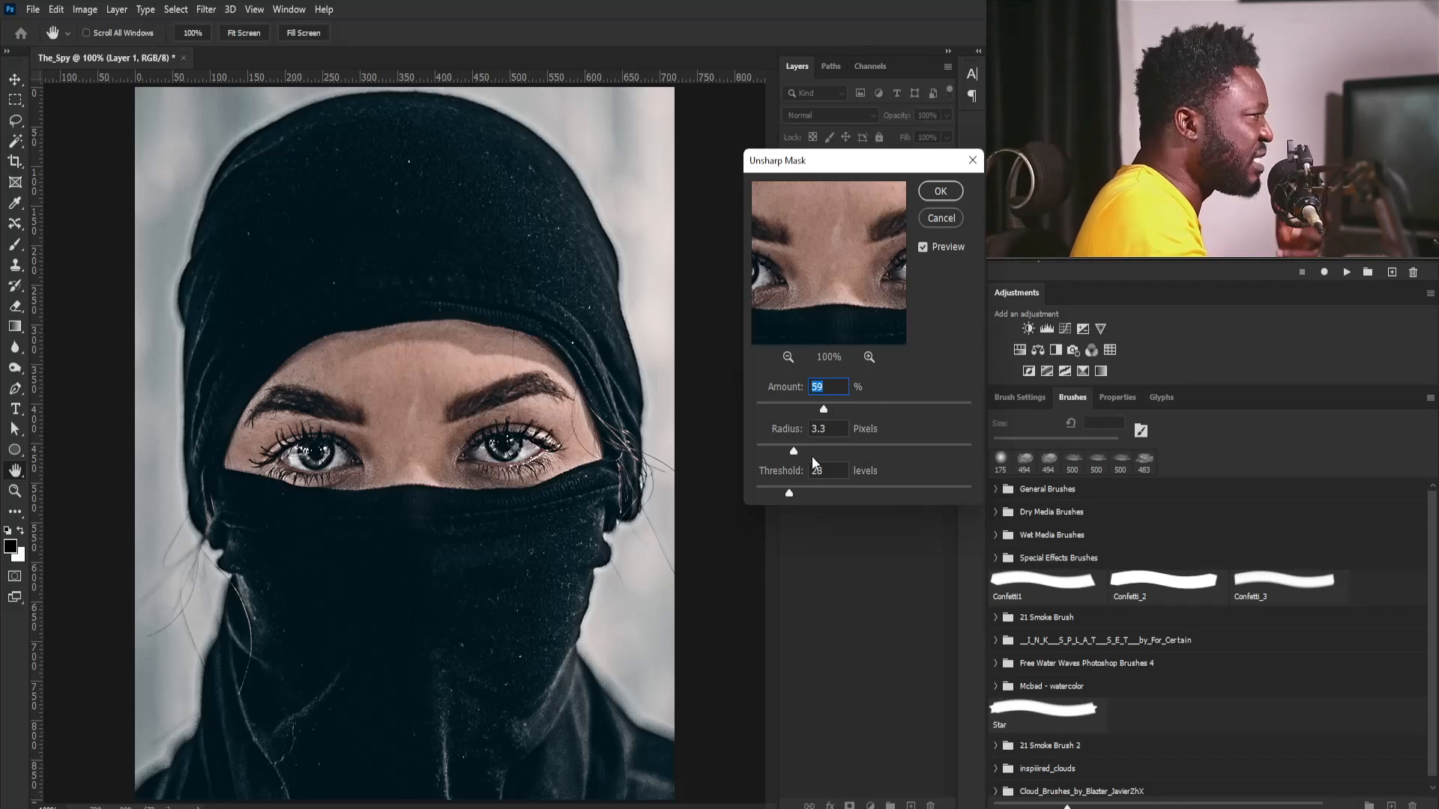
drag(781, 449, 783, 450)
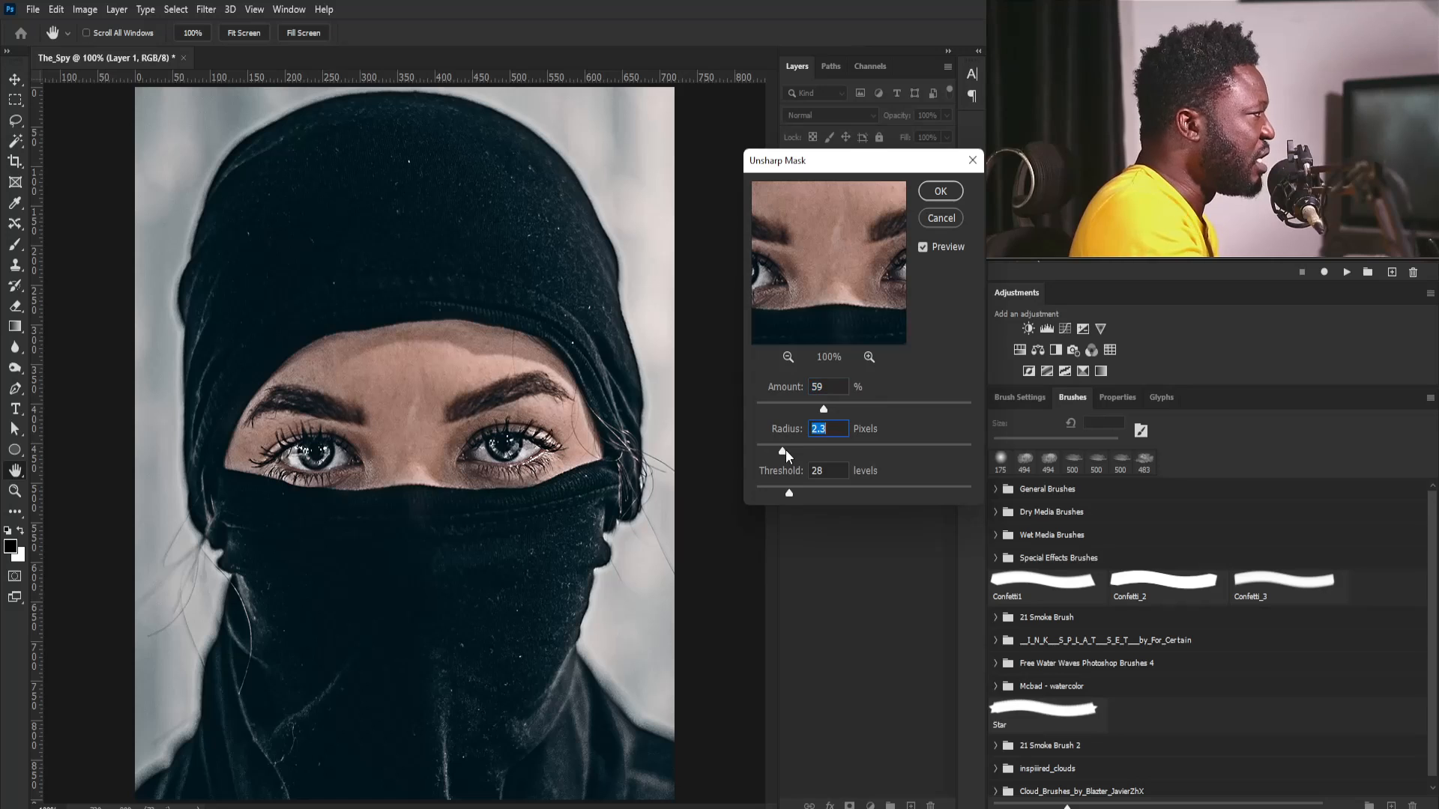
click(938, 194)
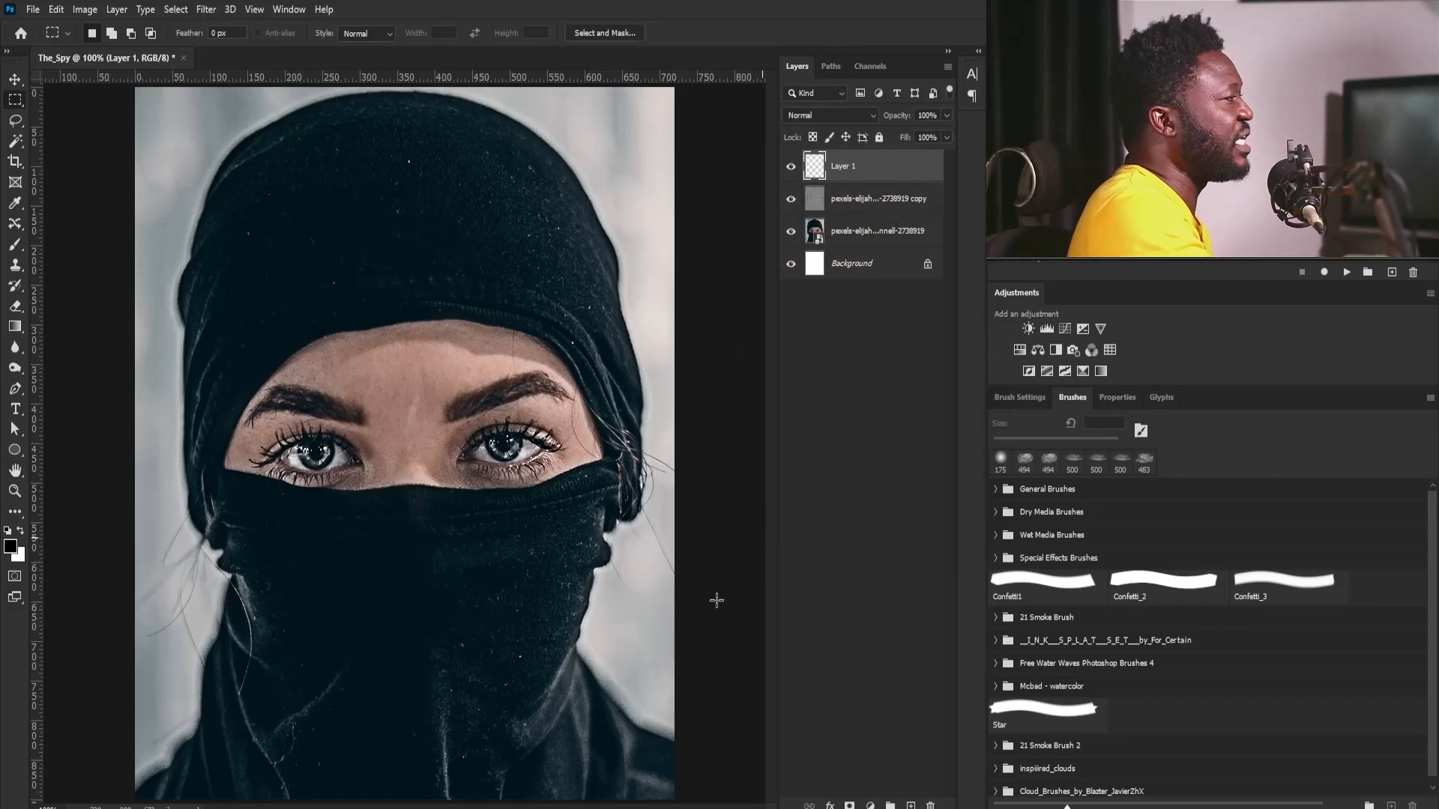
- Add a Black & White adjustment layer above the sharpened layer, blended as Color Burn at 35% opacity
mouse_move(630, 808)
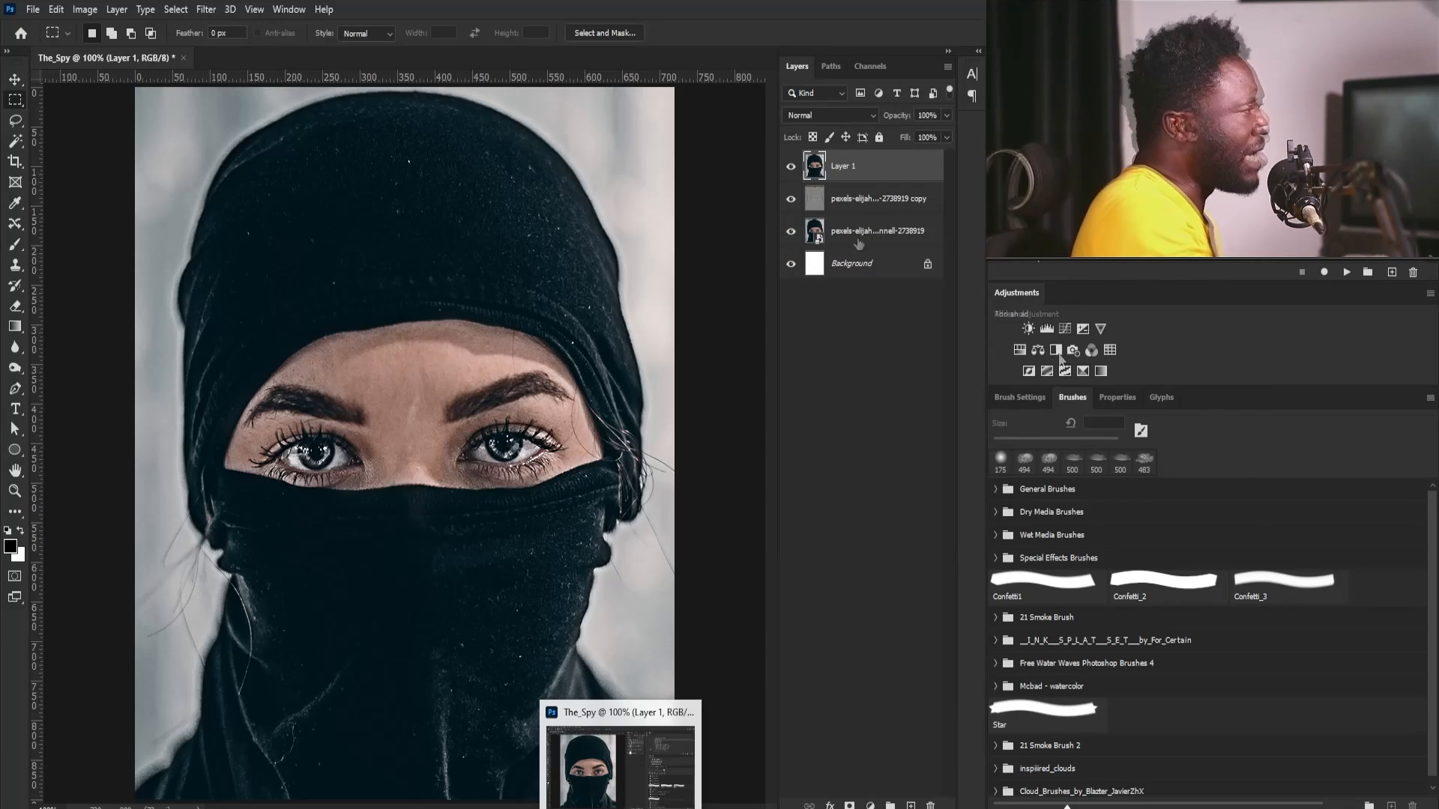
click(1058, 352)
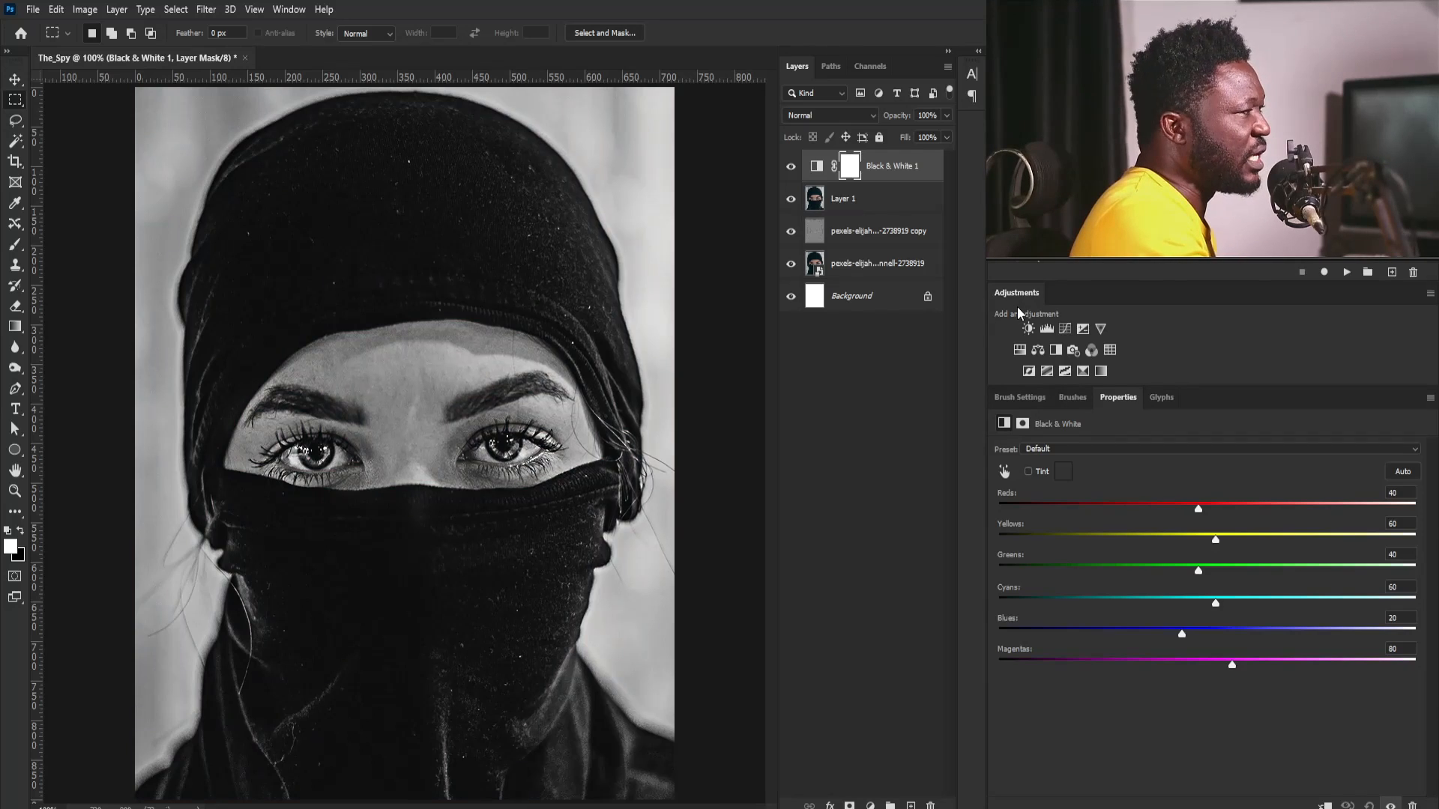
click(826, 113)
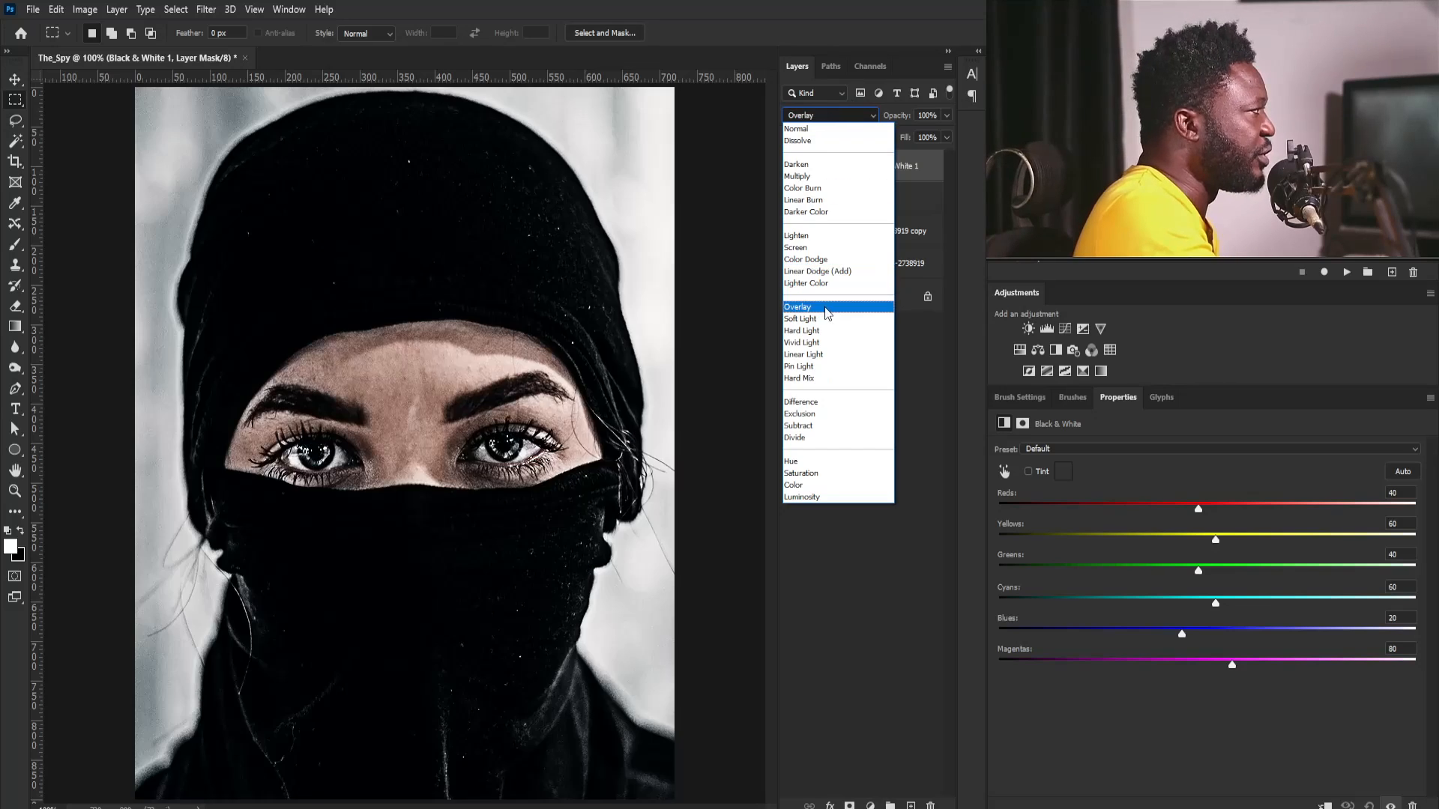
click(802, 188)
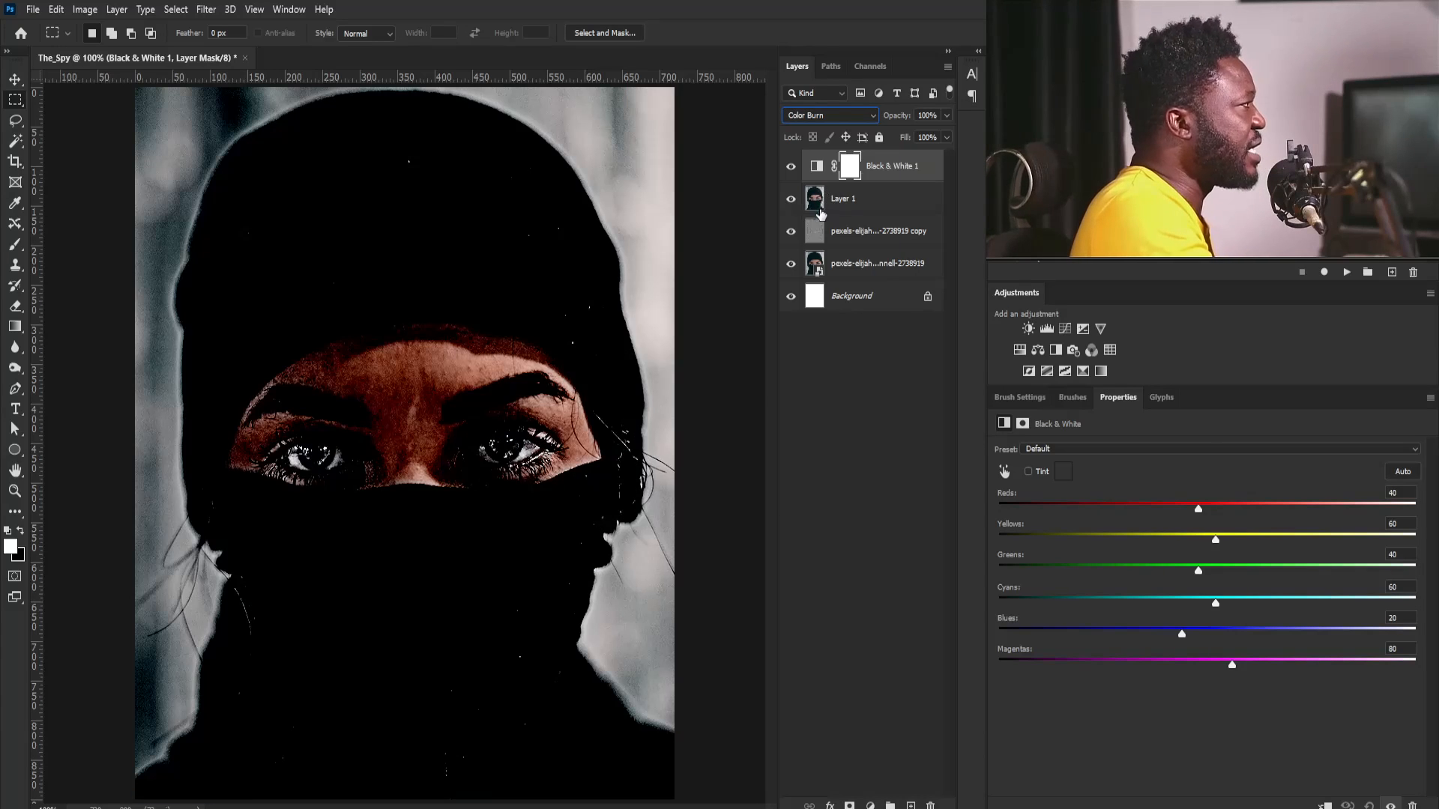
click(945, 116)
drag(939, 135, 902, 136)
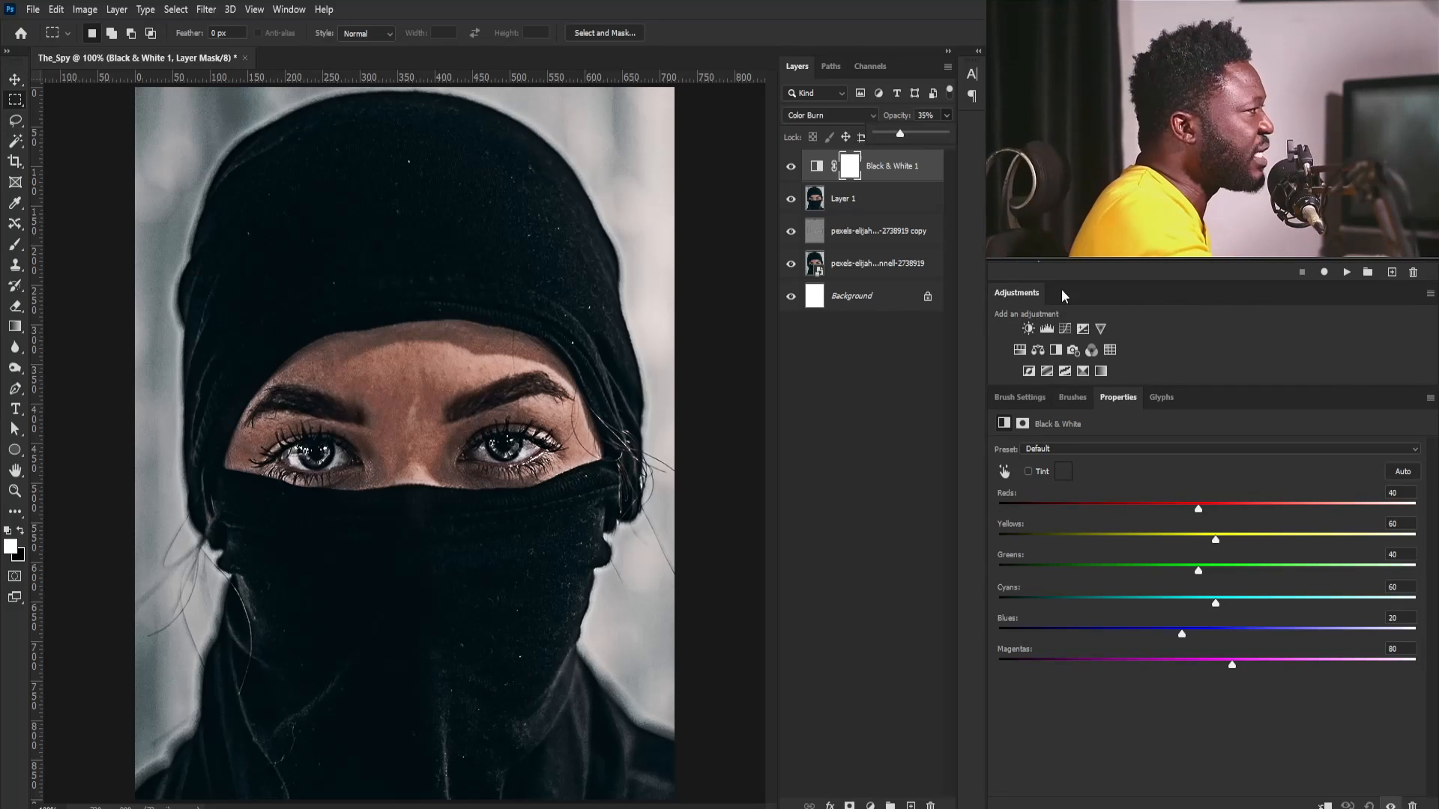
- Add a second Black & White adjustment layer on top with Yellows at 177 and Reds at 16
click(1056, 349)
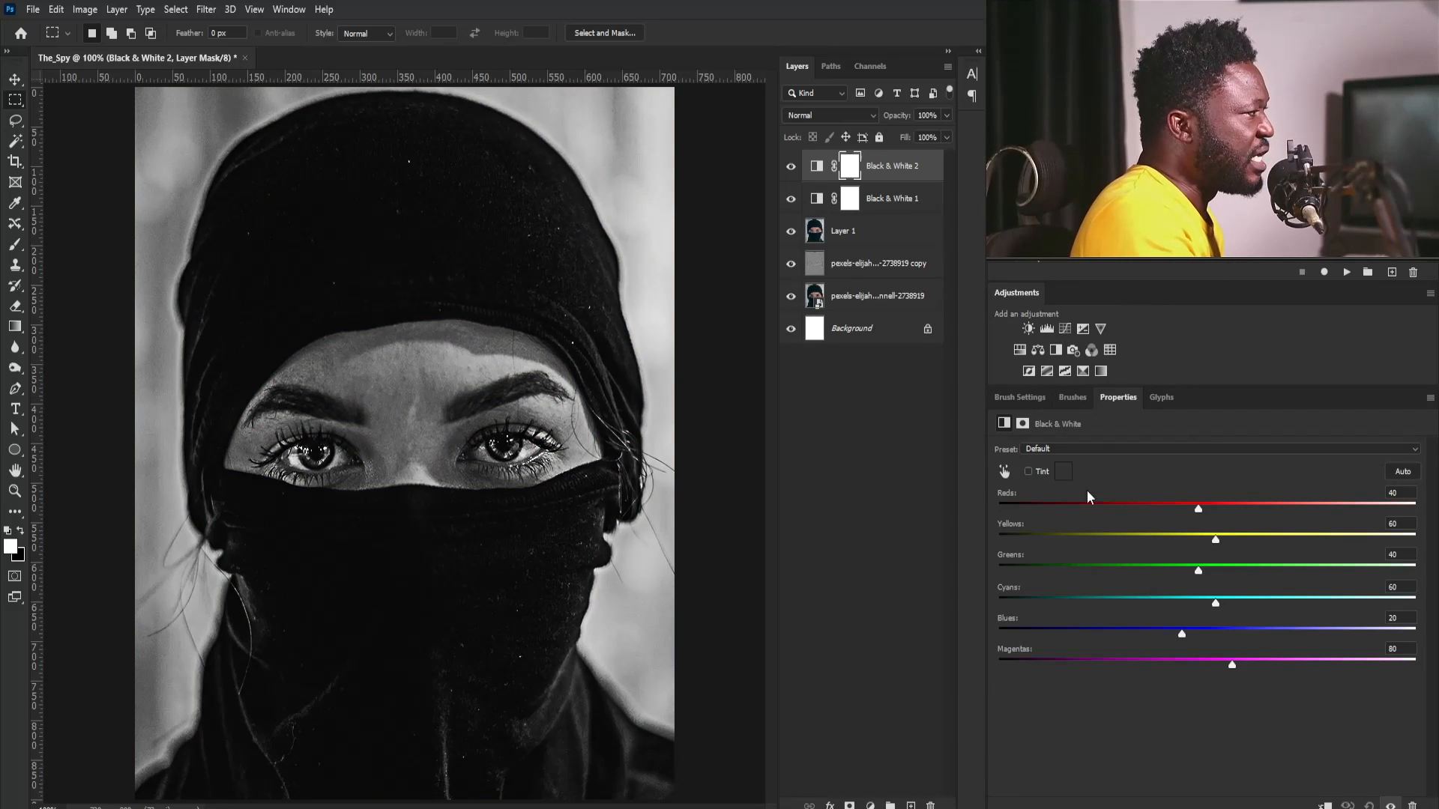
drag(1216, 539, 1298, 541)
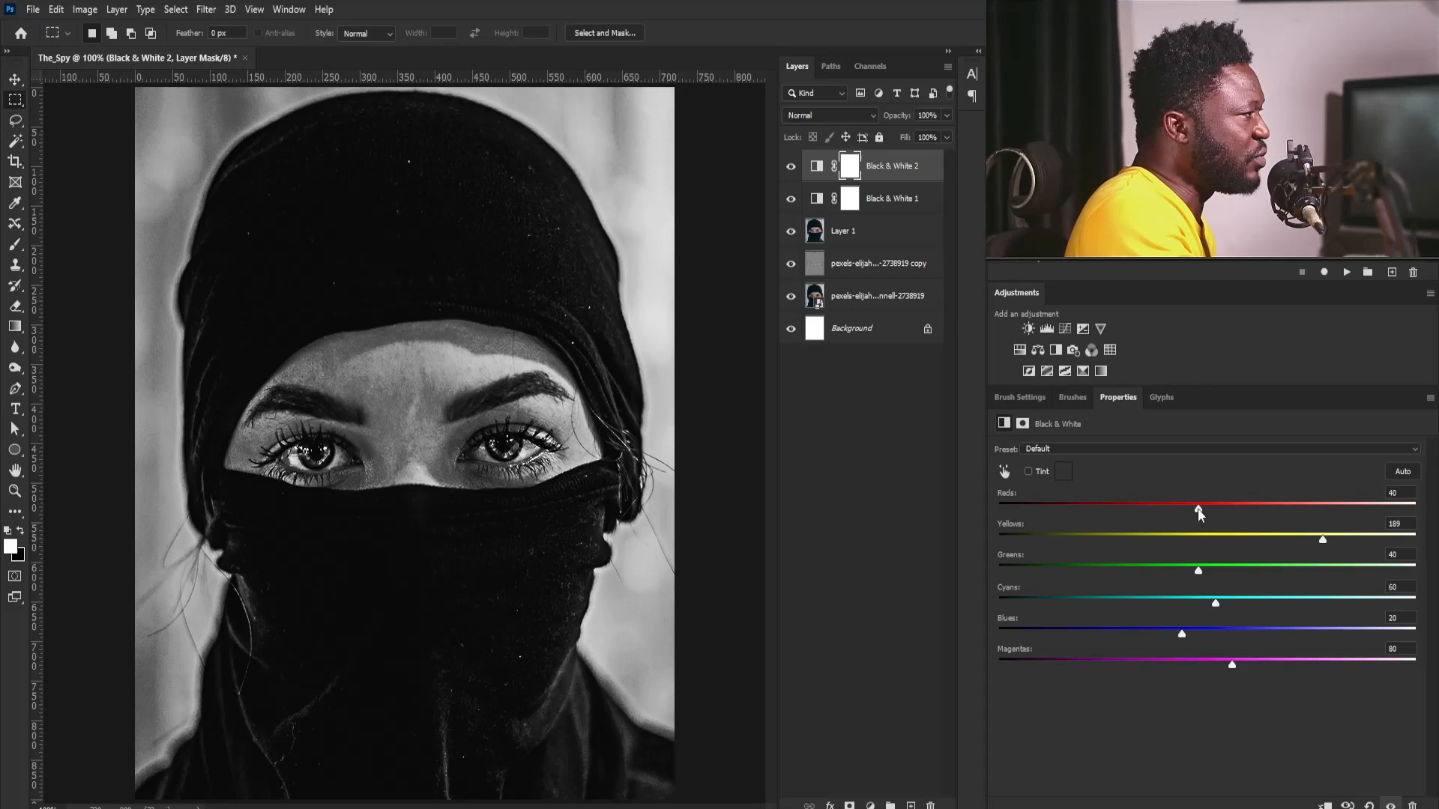
drag(1197, 509, 1180, 509)
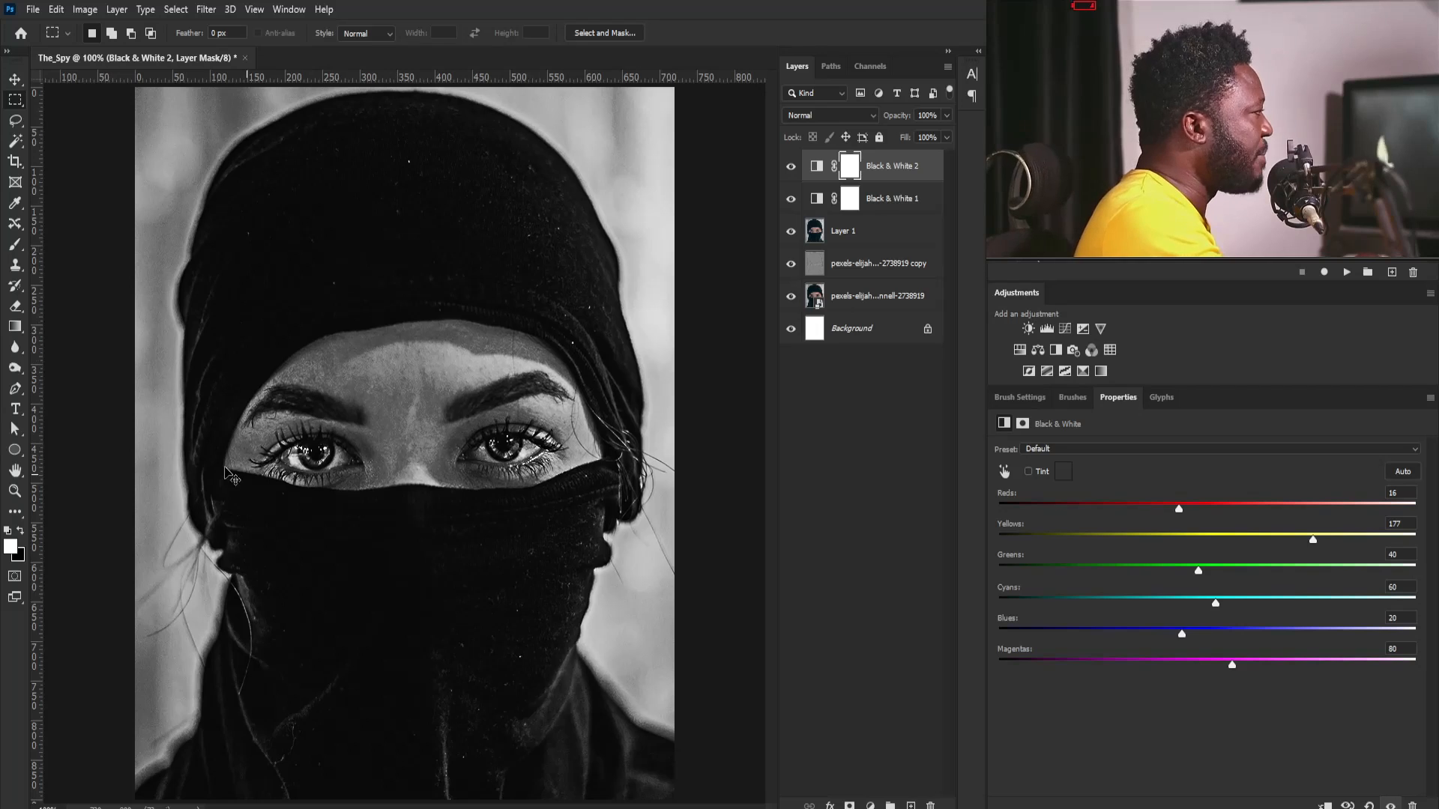
- Trace a Pen tool path in Path mode from the exposed face's left corner along the head covering's lower edge across the forehead
scroll(308, 457, up, 5)
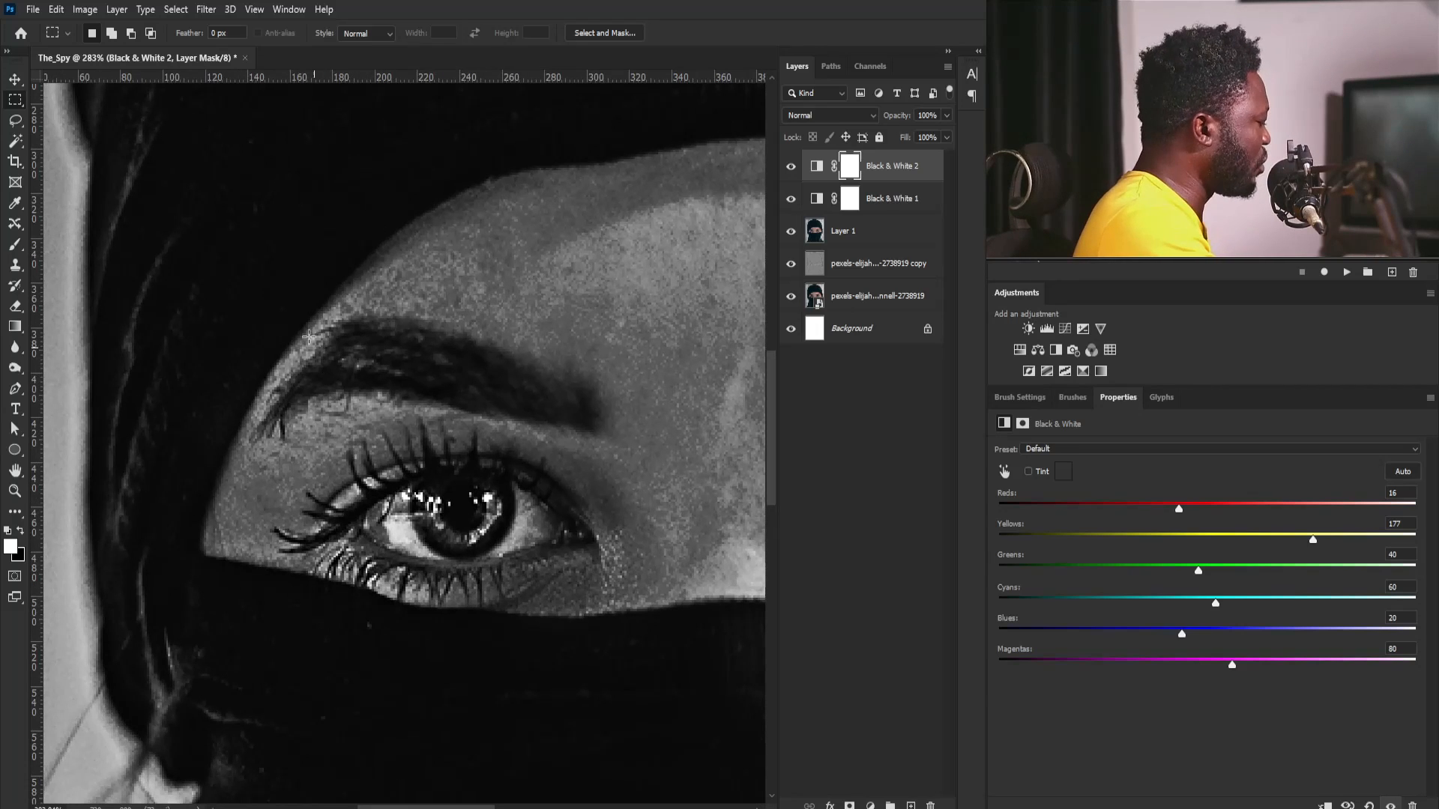
key(p)
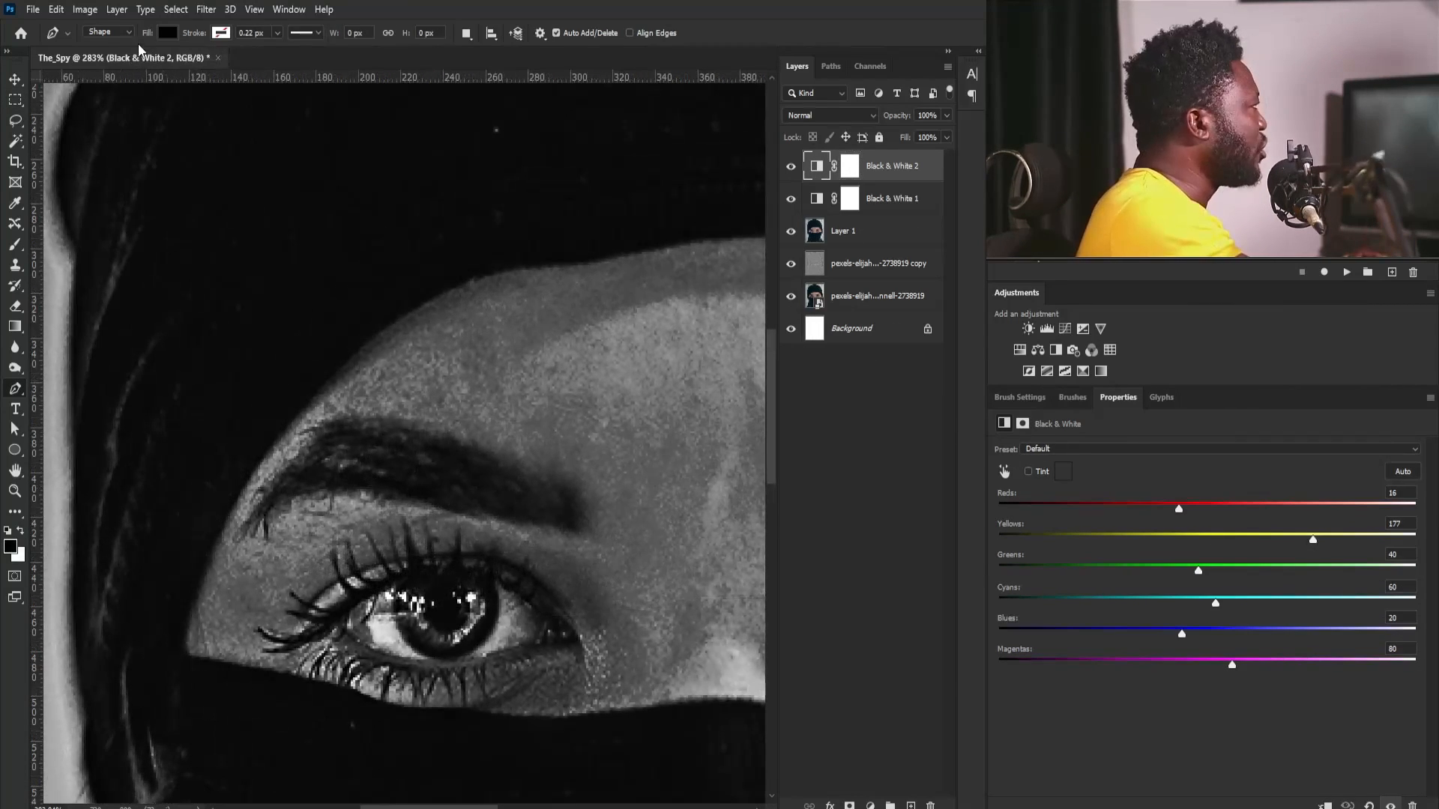
click(109, 32)
click(111, 59)
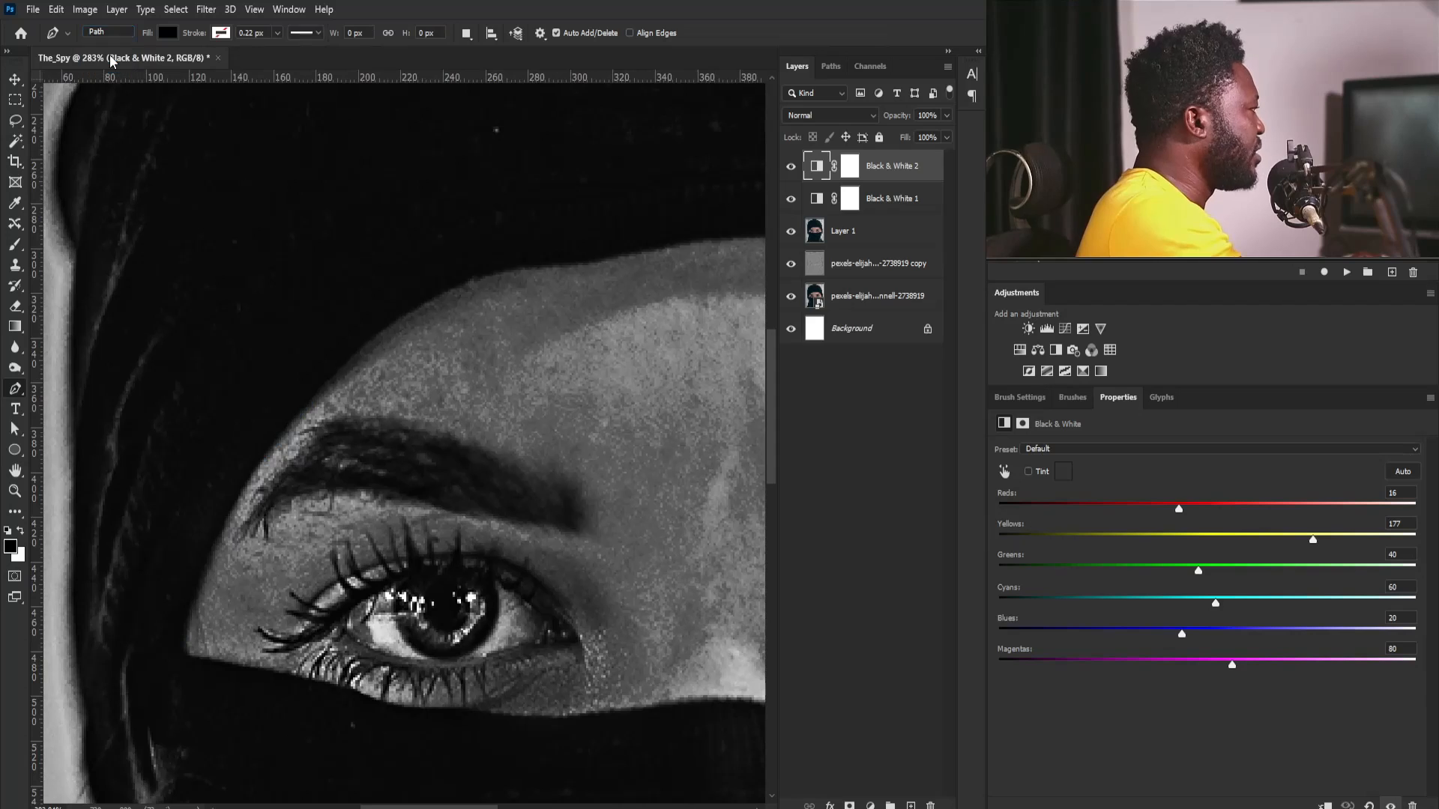
click(178, 635)
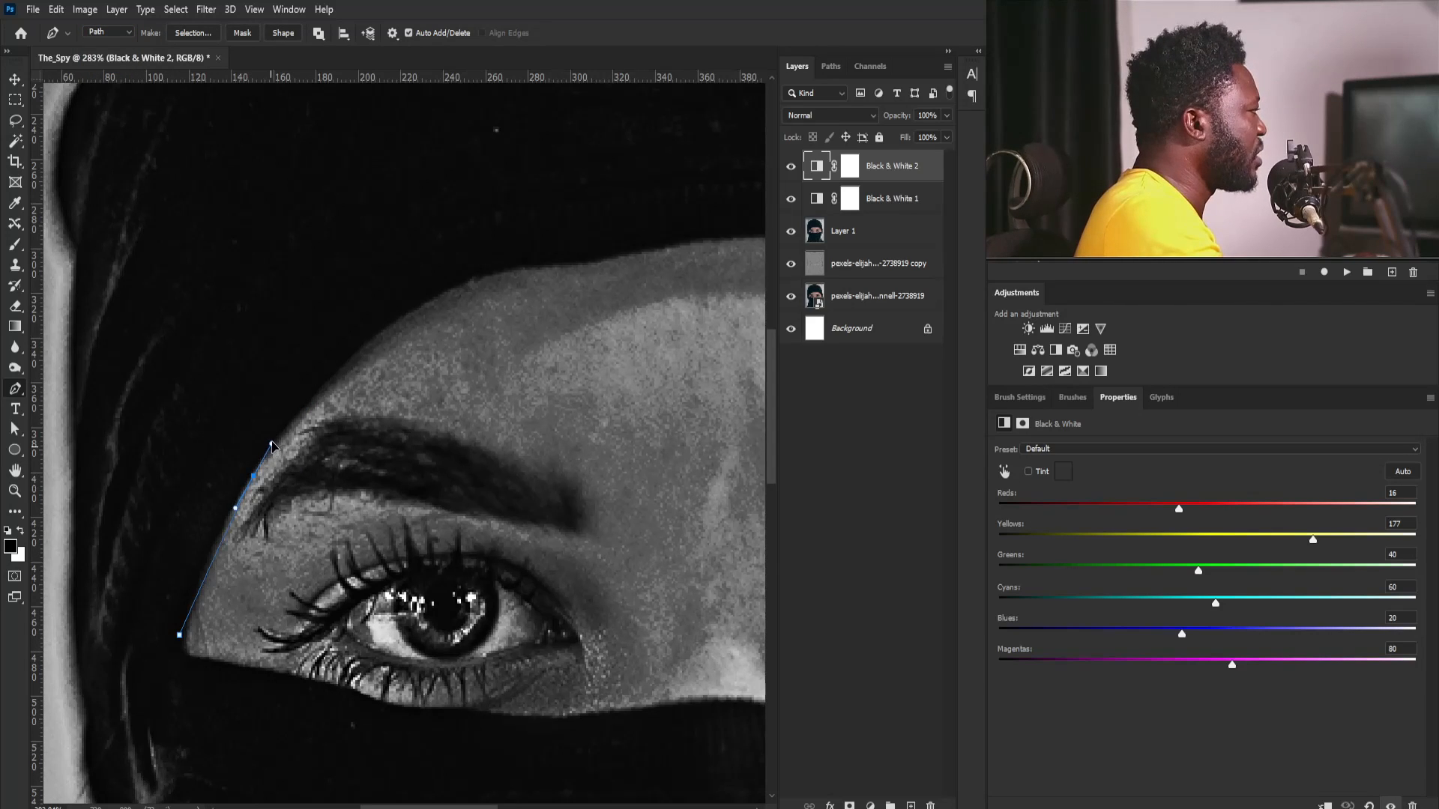
drag(272, 444, 266, 441)
mouse_move(438, 296)
mouse_down()
mouse_move(512, 265)
mouse_move(341, 354)
mouse_up()
drag(437, 355, 477, 343)
drag(569, 332, 608, 333)
drag(754, 341, 454, 368)
drag(582, 391, 621, 408)
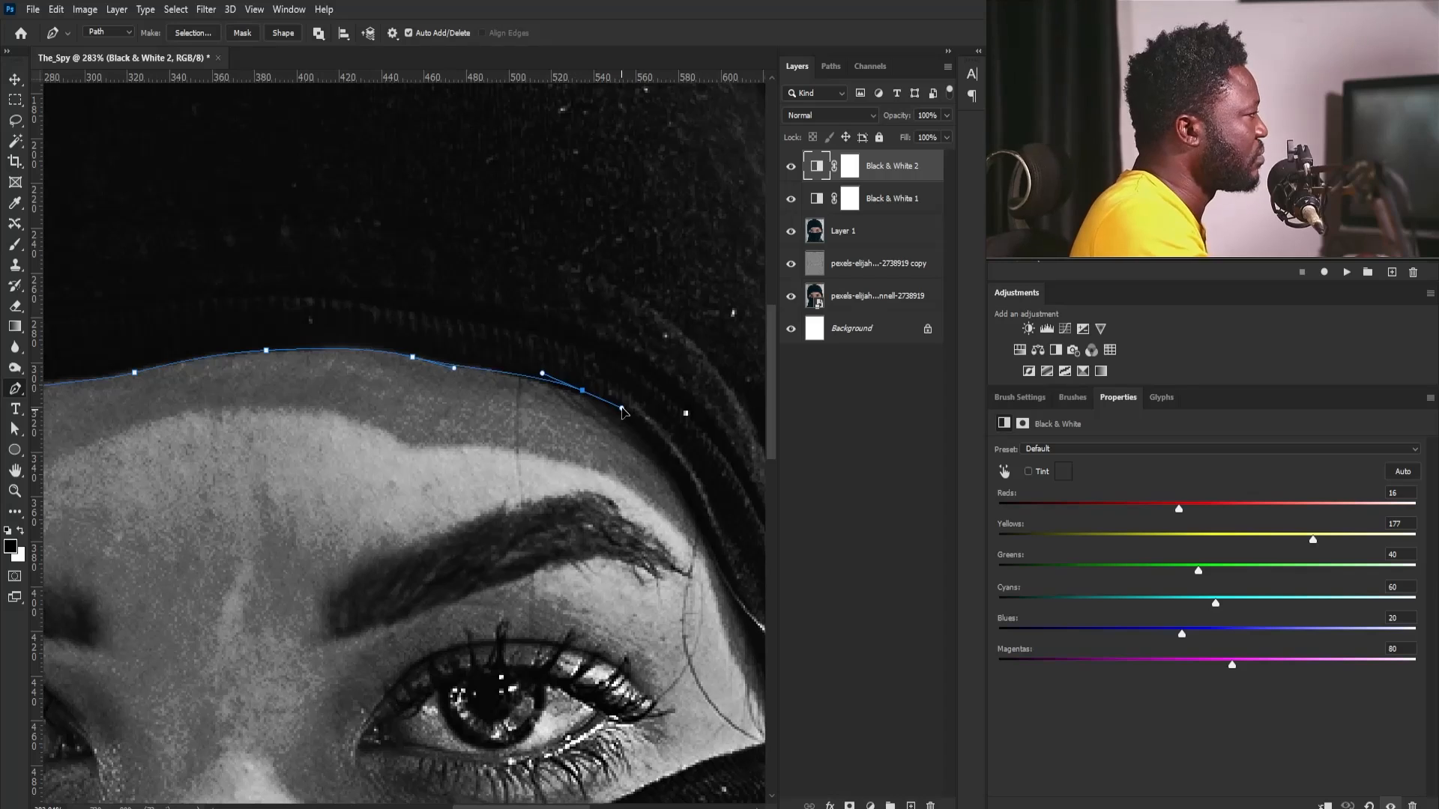
- Continue the path down the face's right side and back along the mask's upper edge, closing it at the starting point
drag(698, 519, 711, 548)
drag(756, 658, 651, 536)
click(655, 581)
drag(541, 625, 505, 640)
drag(443, 678, 634, 573)
drag(602, 567, 561, 566)
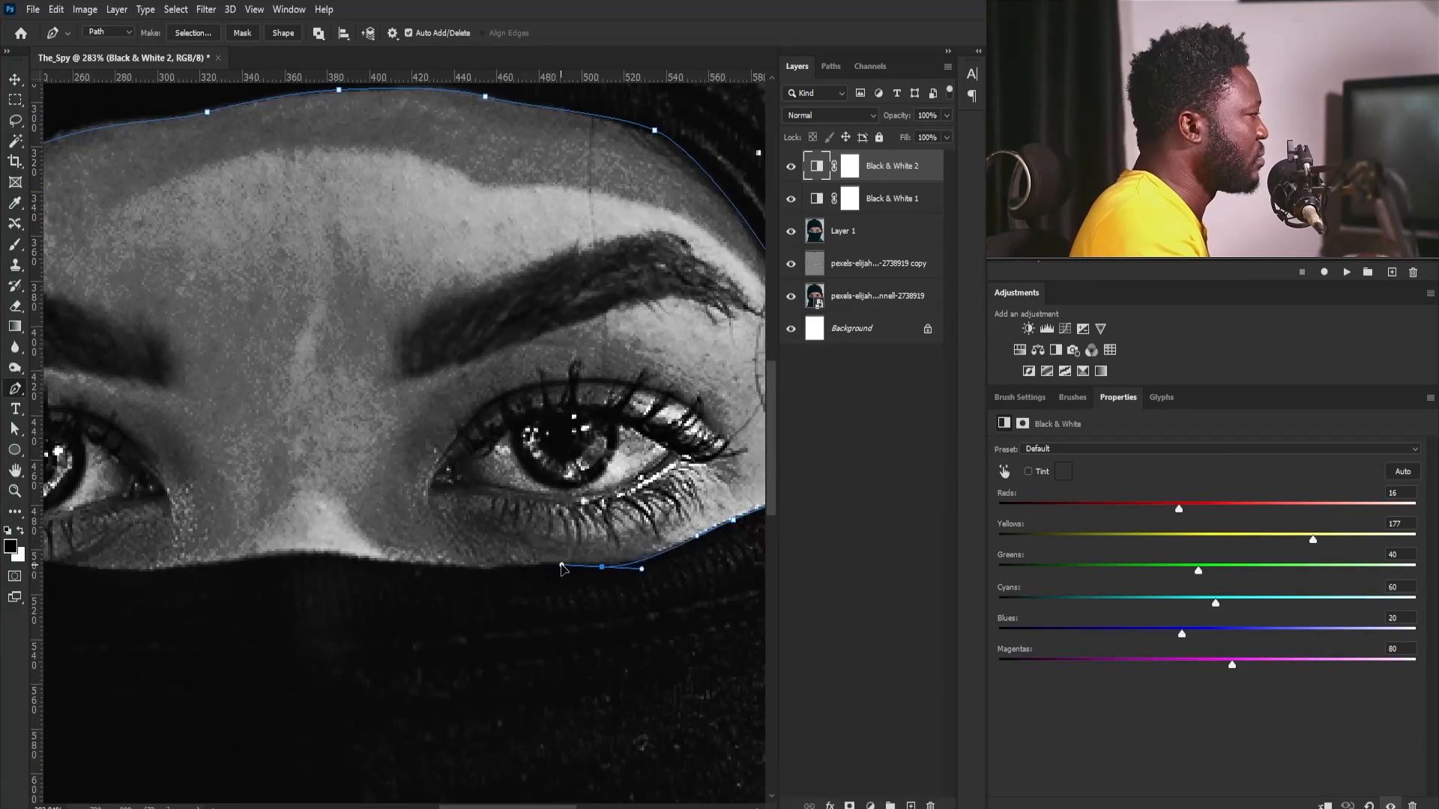
drag(450, 568, 634, 590)
drag(561, 586, 516, 578)
drag(376, 590, 474, 611)
drag(436, 605, 406, 603)
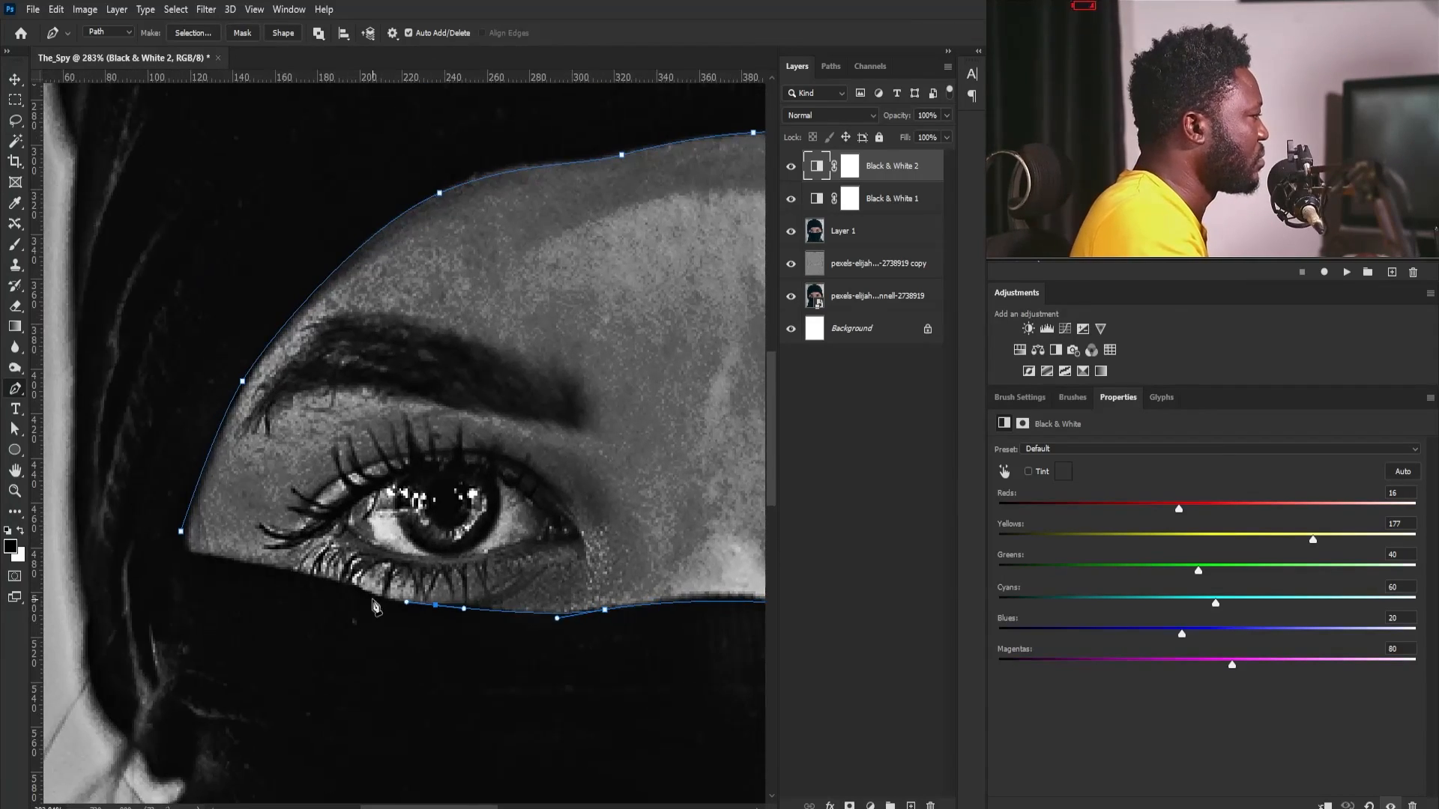
click(181, 531)
- Convert the face path to a selection and add a new top layer named Shadow
drag(370, 451, 318, 469)
drag(471, 426, 400, 532)
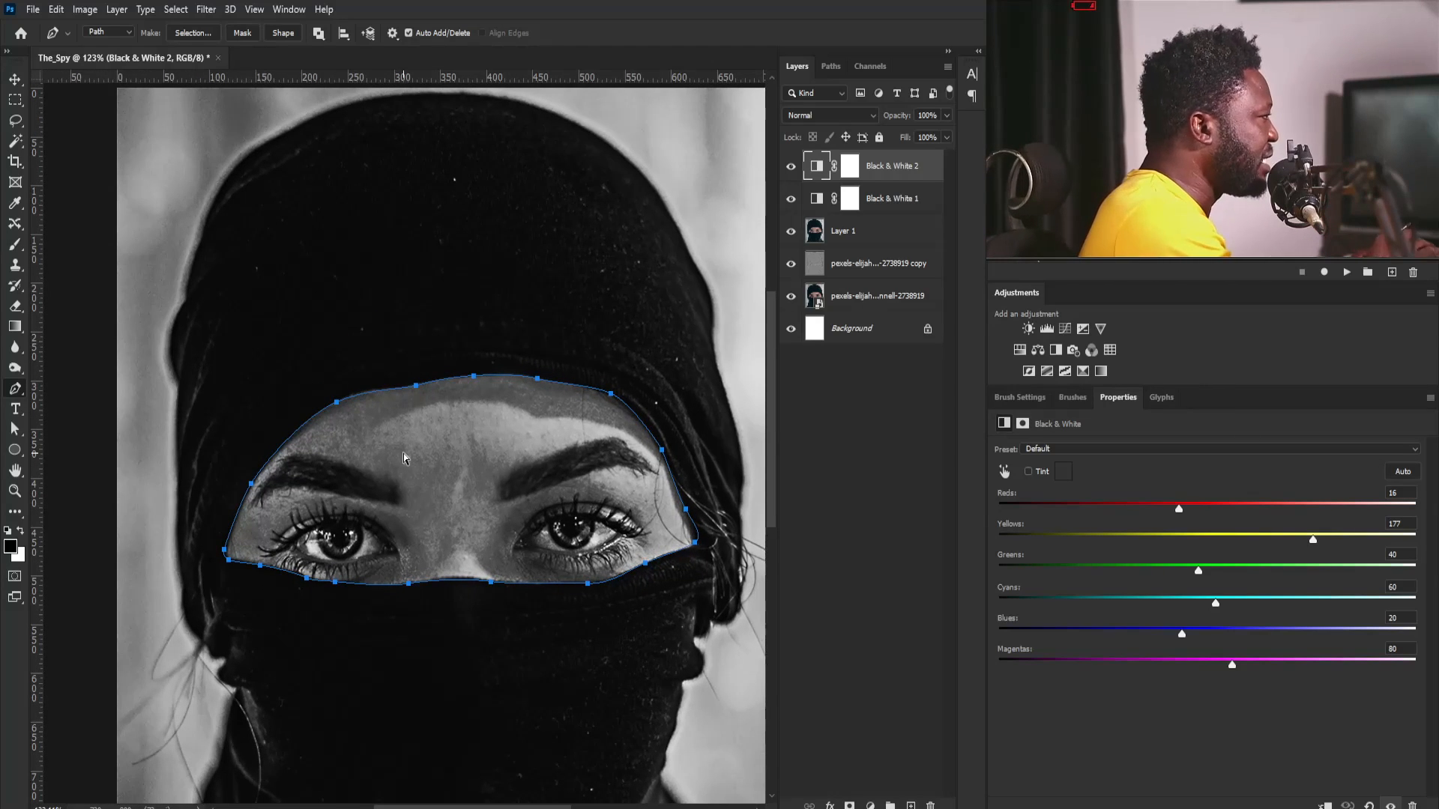
key(ctrl+Return)
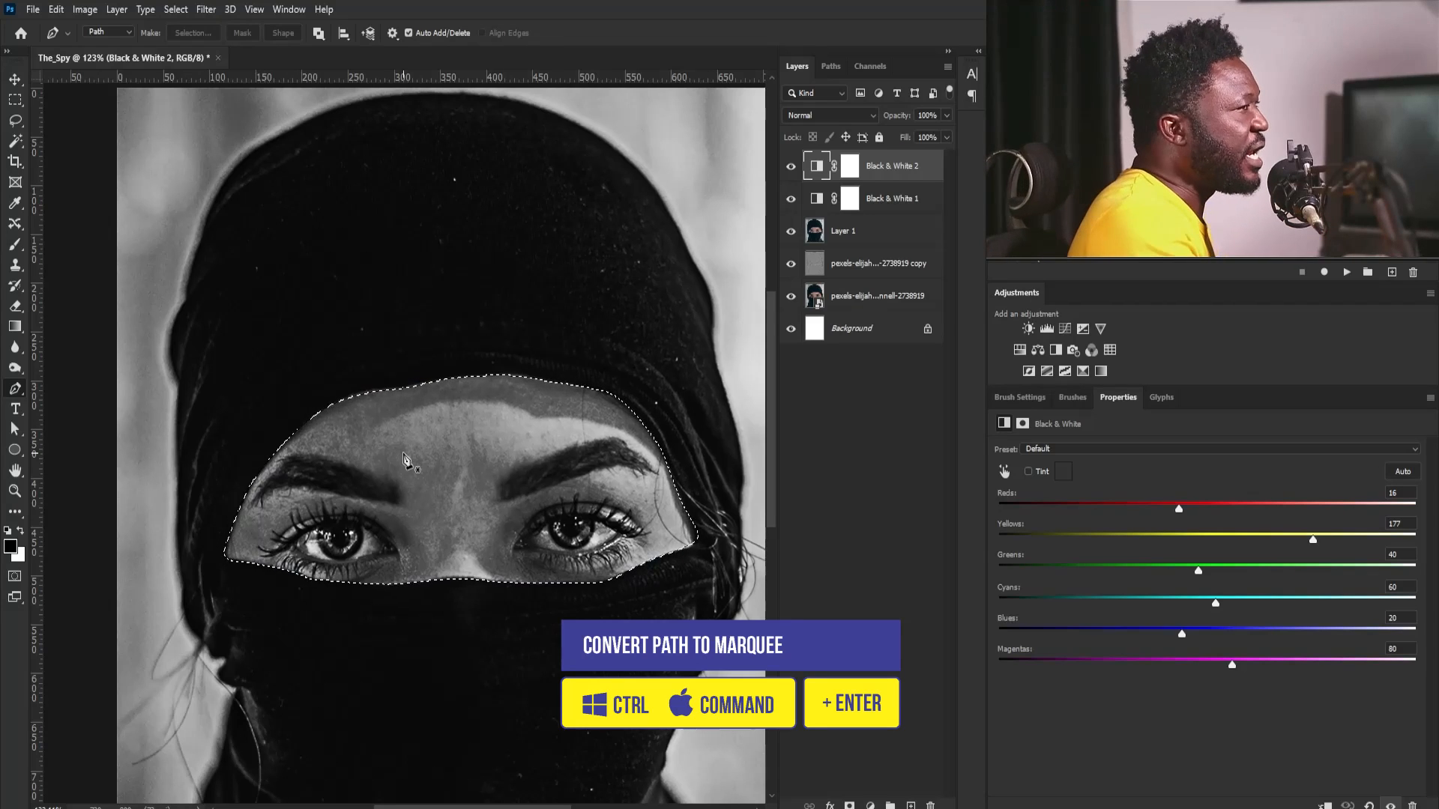
click(910, 806)
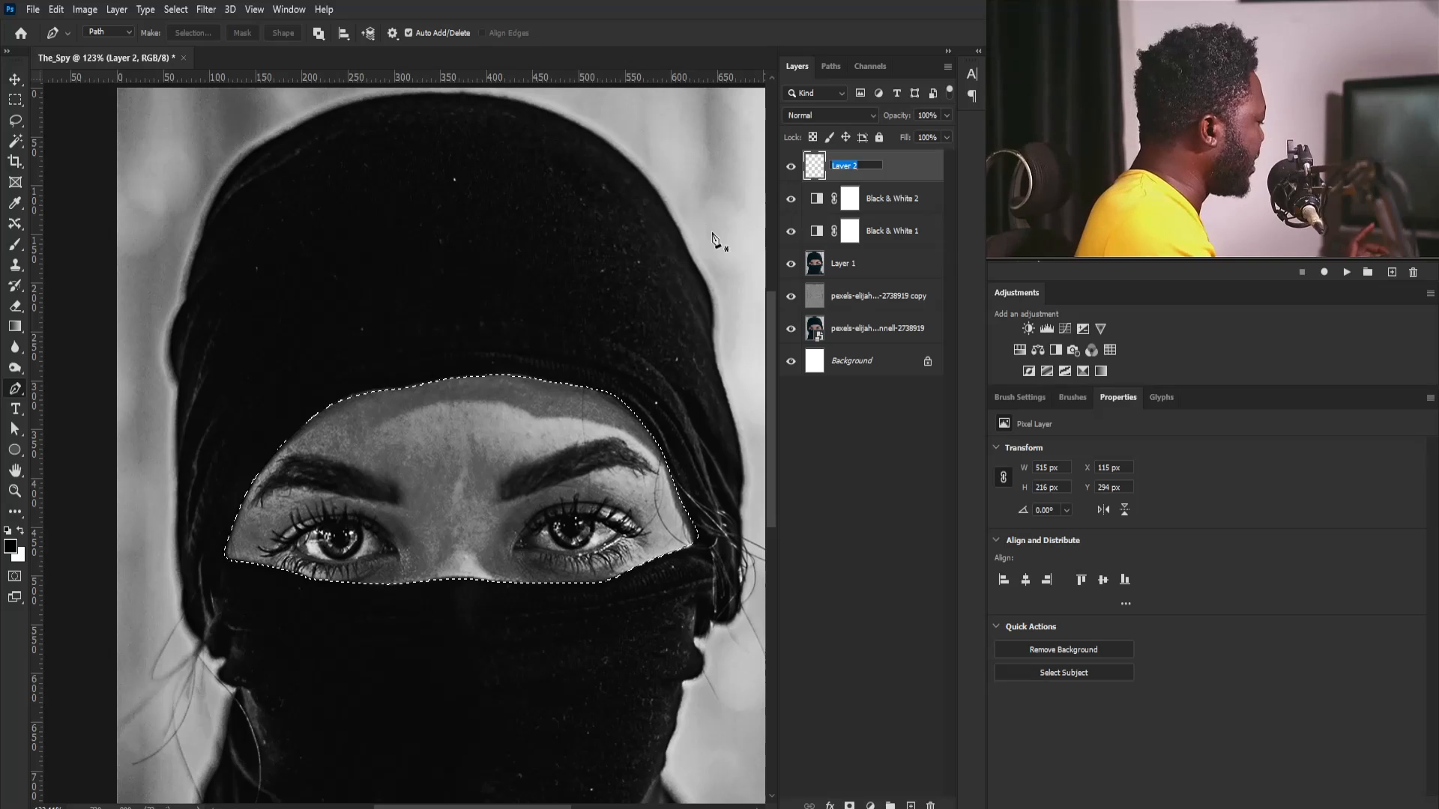
text(shadow)
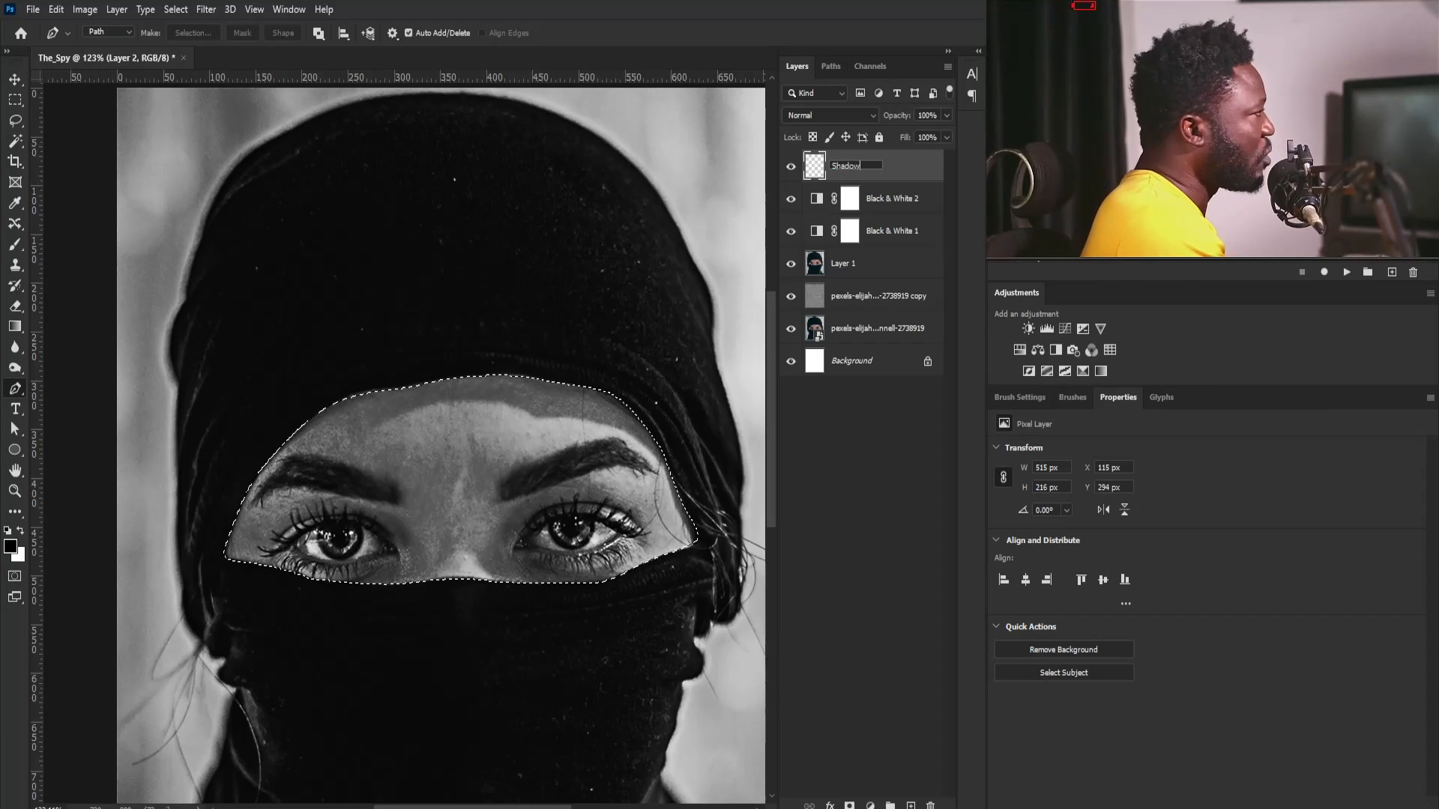
key(Return)
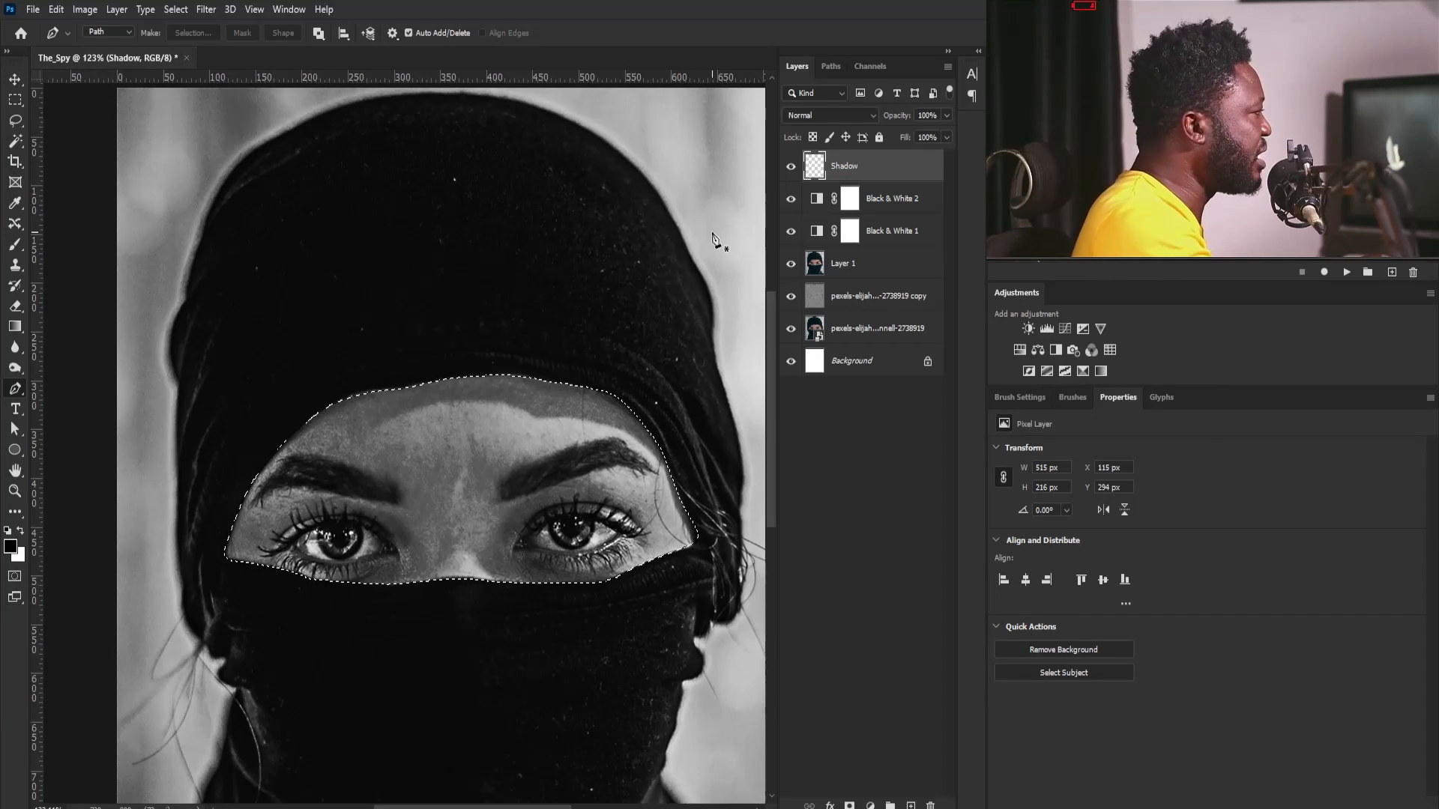
- Hide the selection outline and set the Brush tool's flow to 21%
key(ctrl+h)
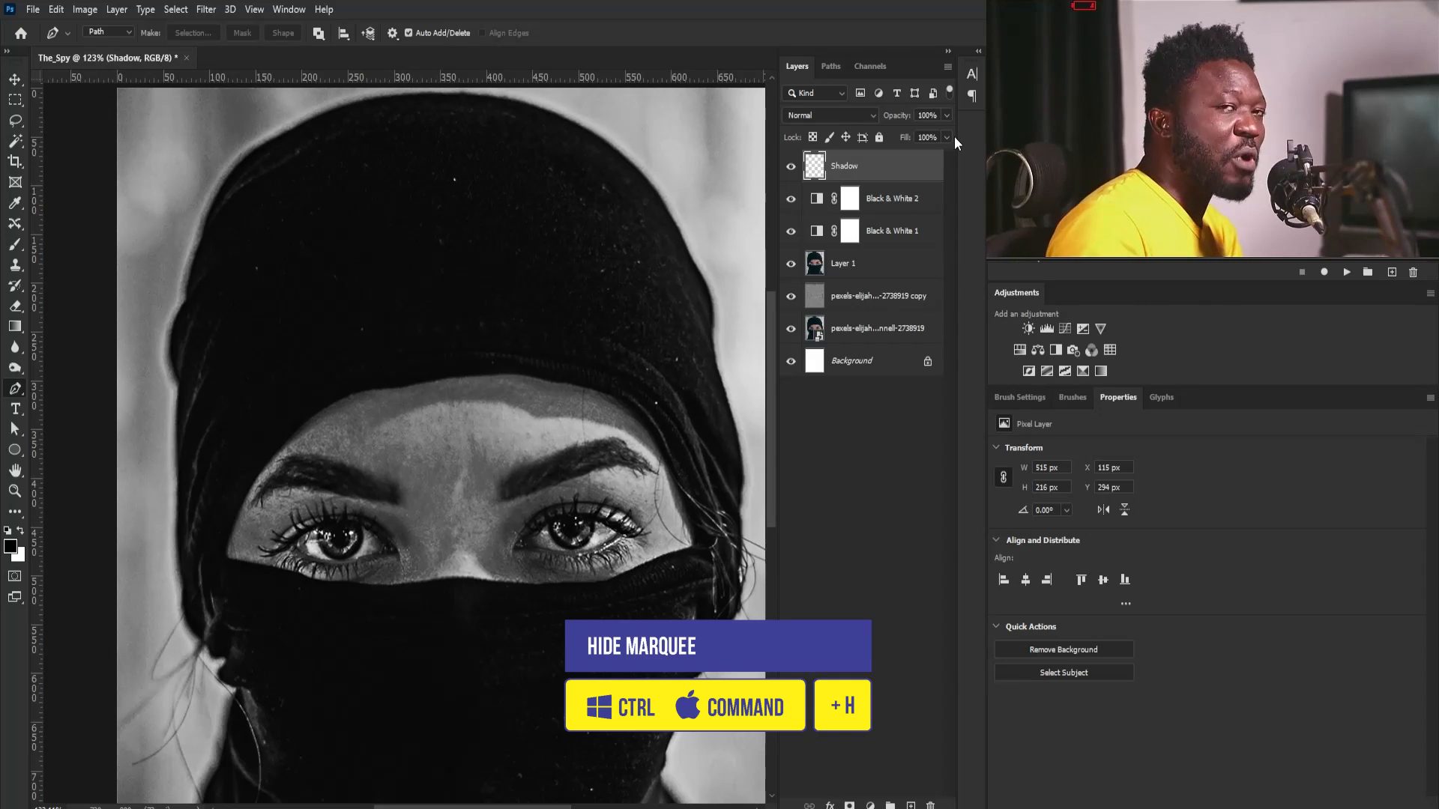
key(b)
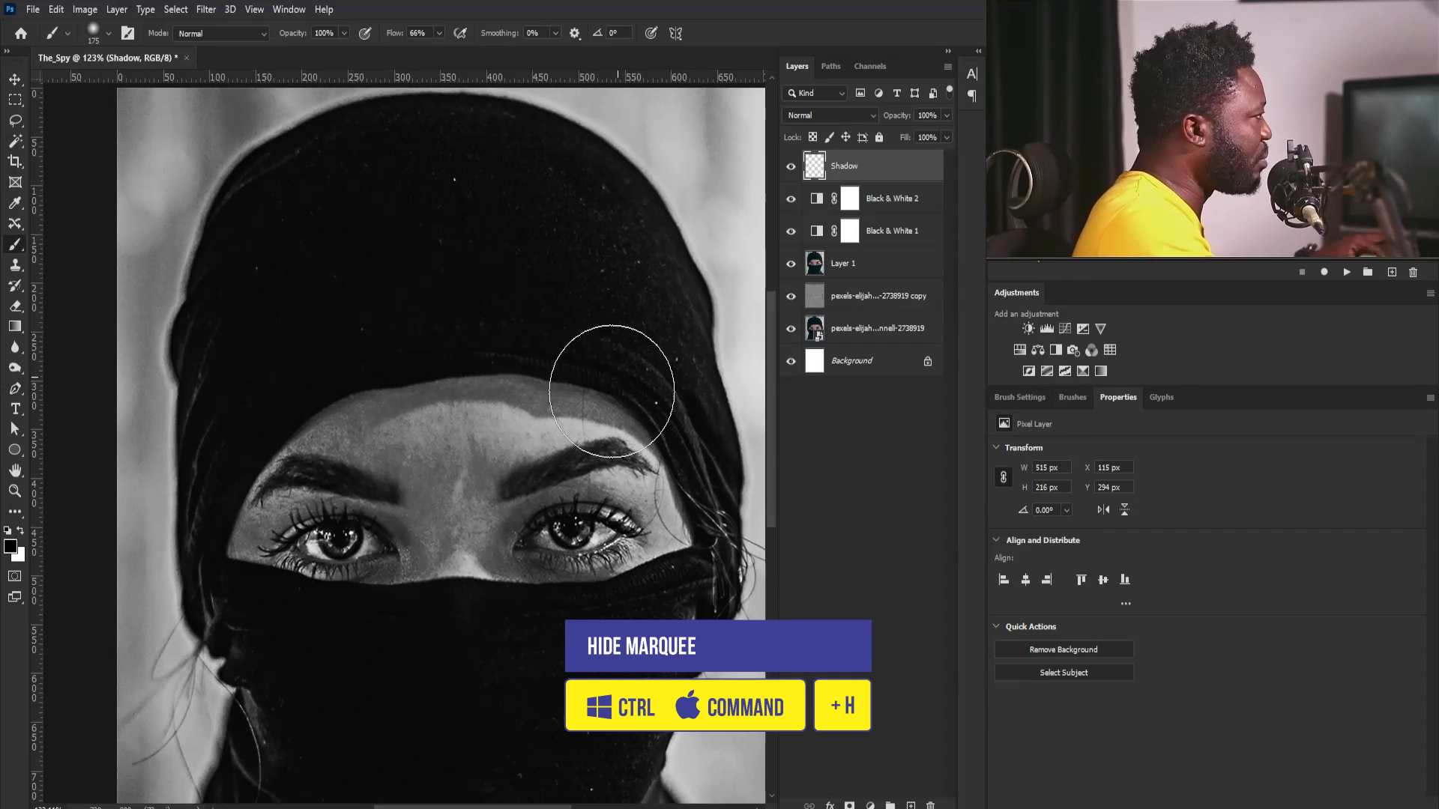
drag(481, 487, 514, 537)
drag(614, 506, 421, 485)
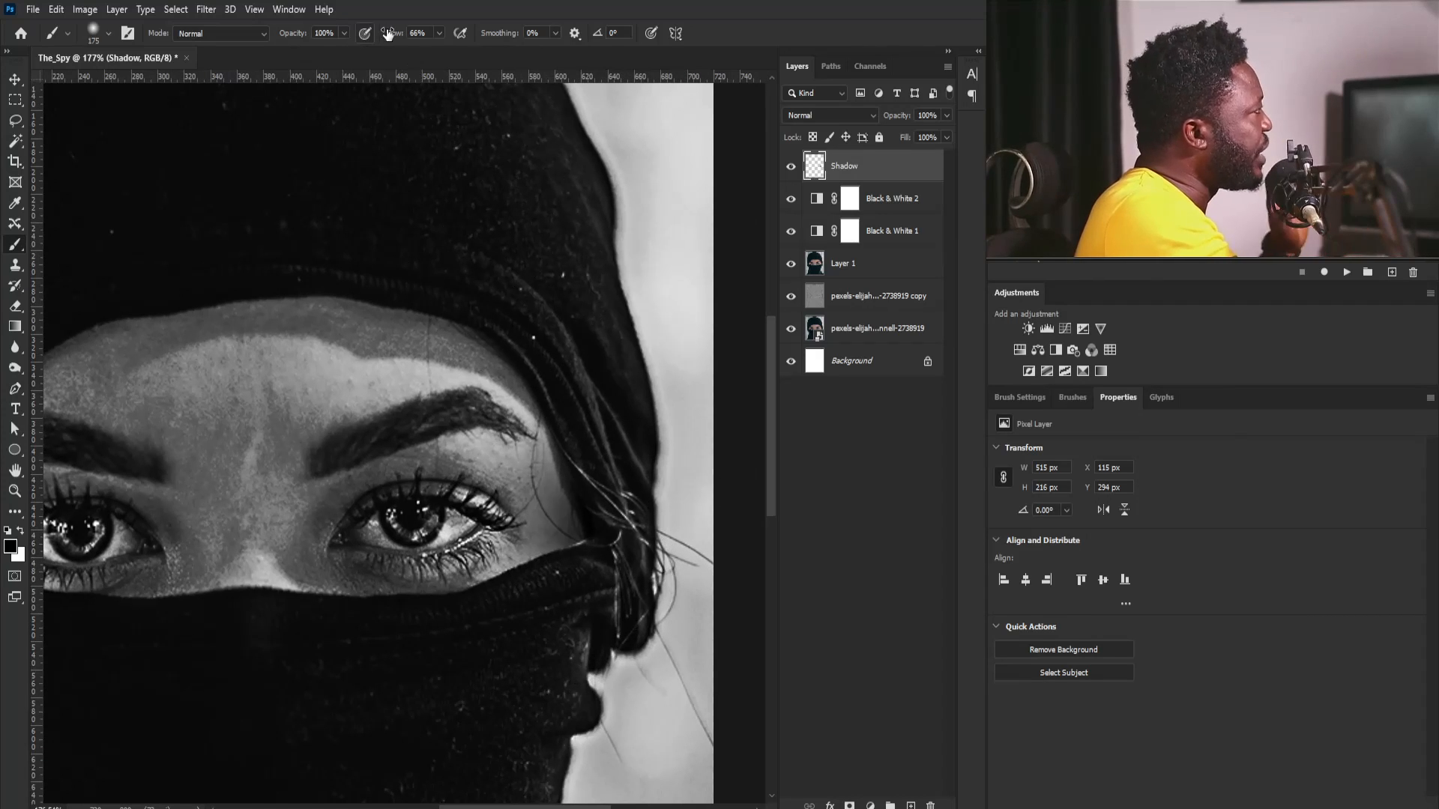
click(439, 34)
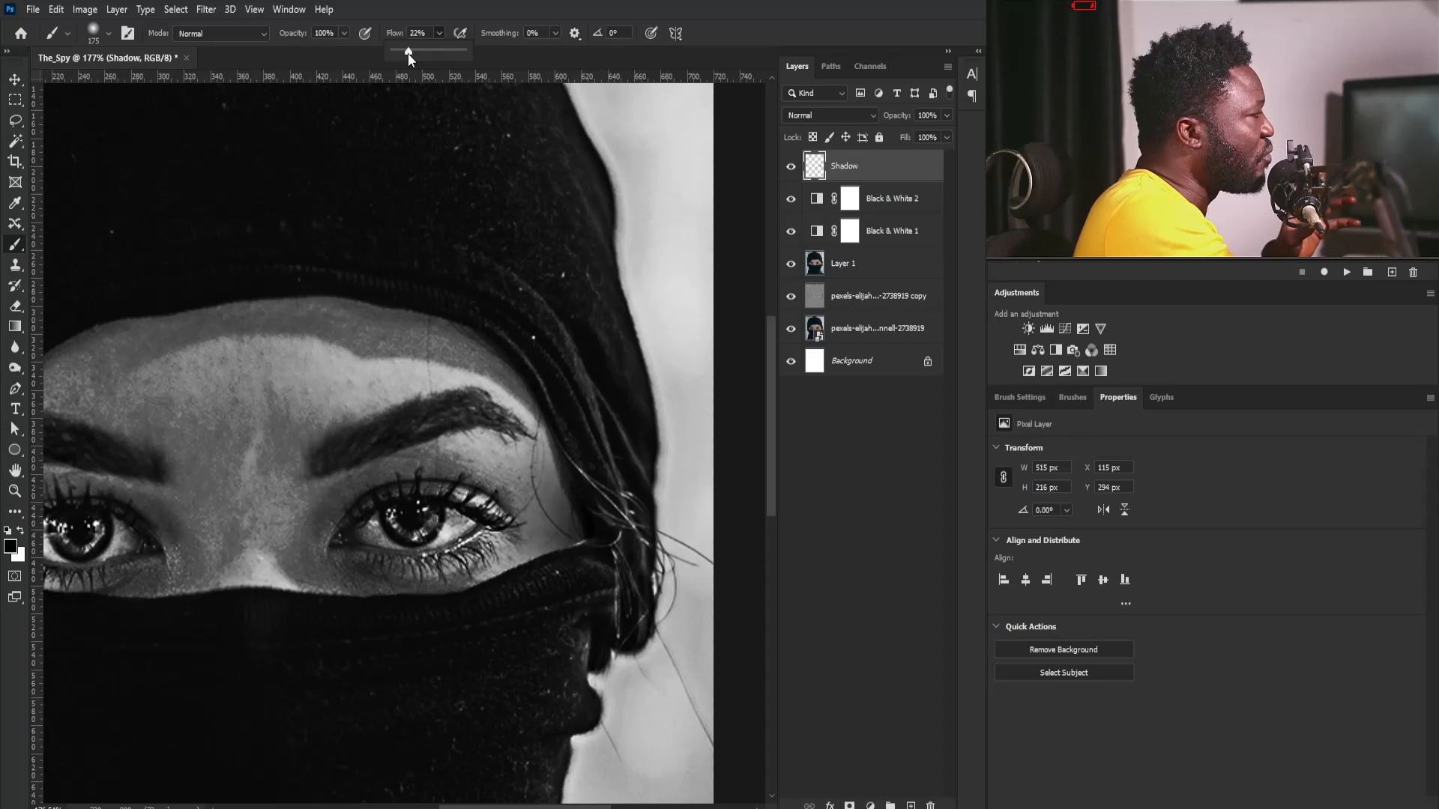
click(458, 269)
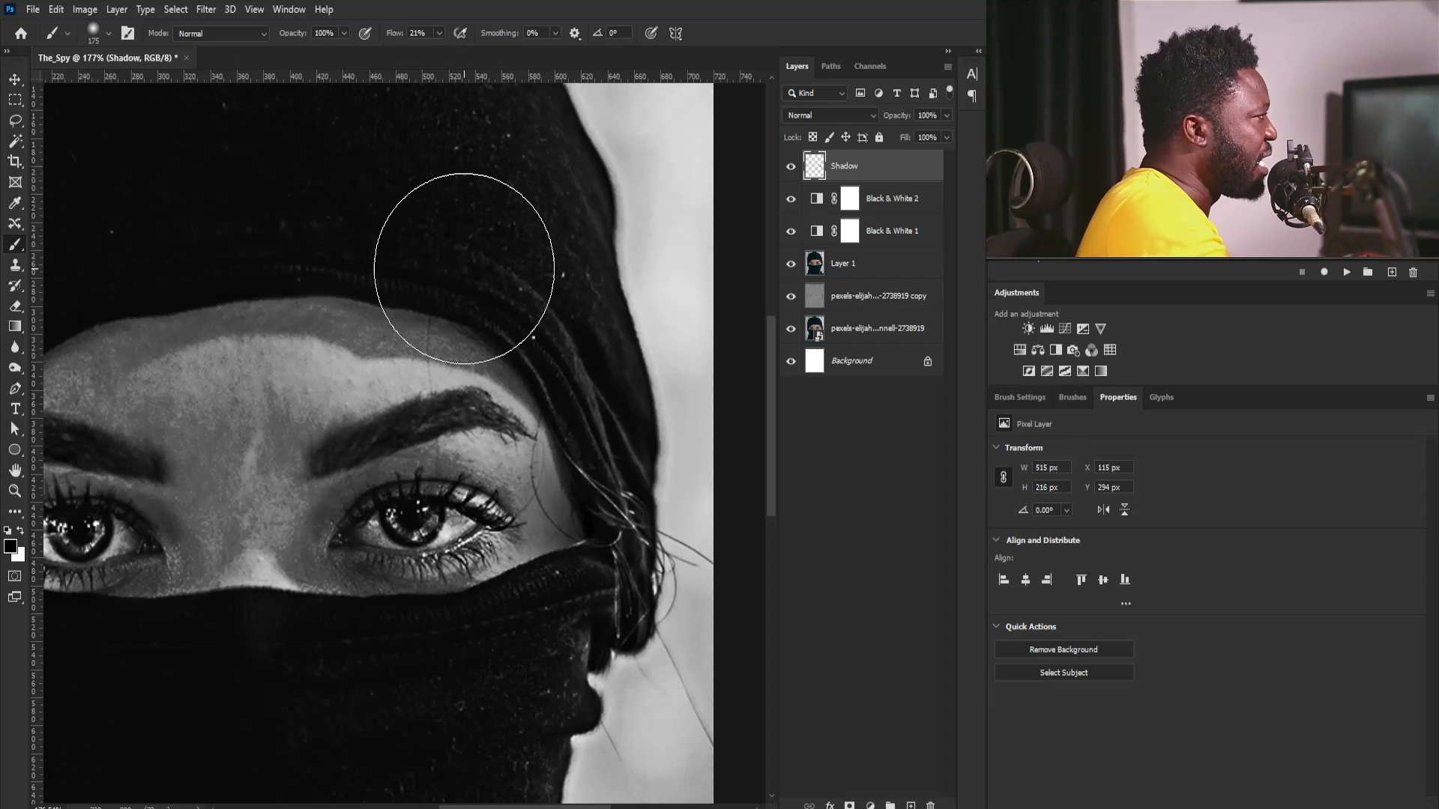
- Paint soft black shading on the Shadow layer along the edges of the exposed face, using the 175 px brush
drag(579, 614, 613, 583)
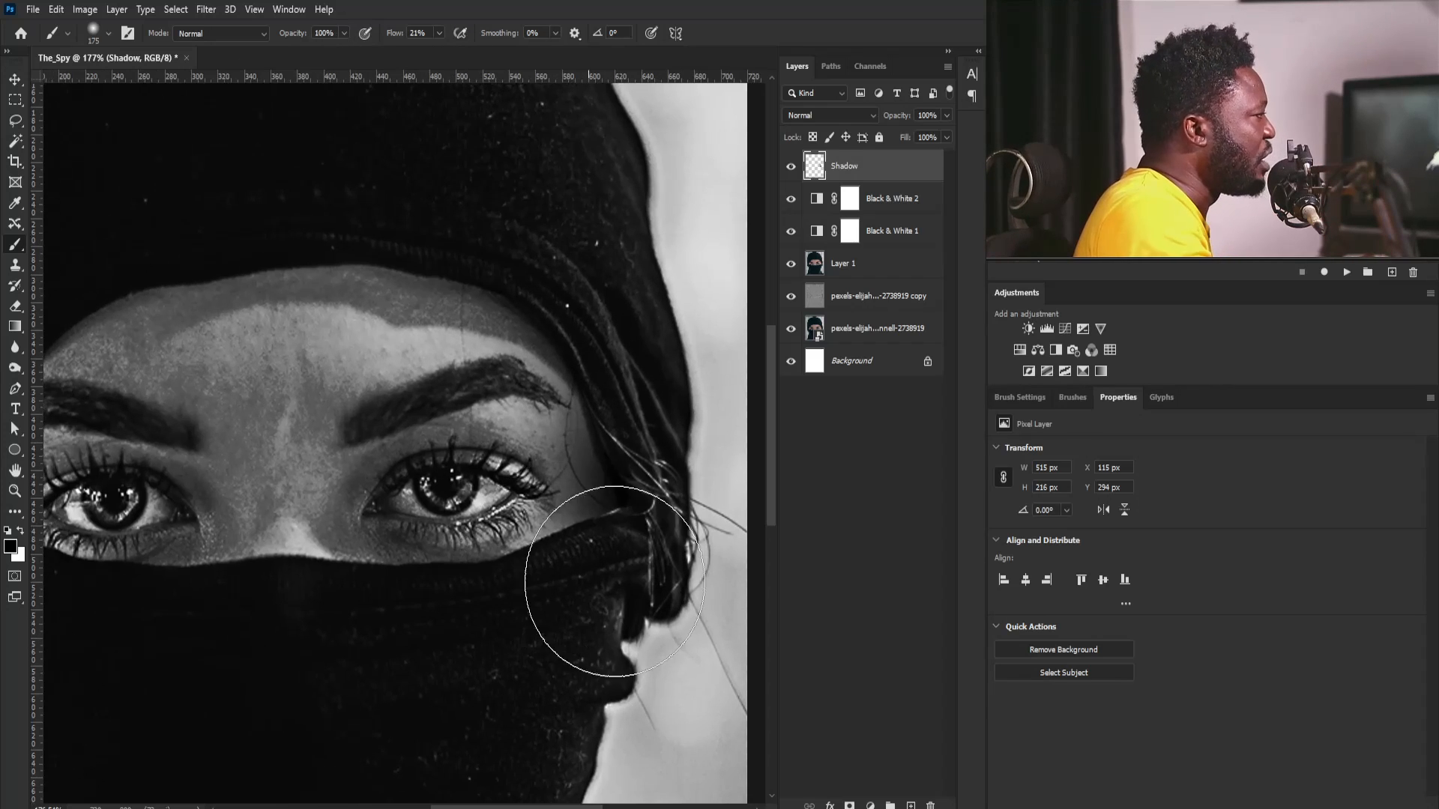
drag(276, 626, 504, 610)
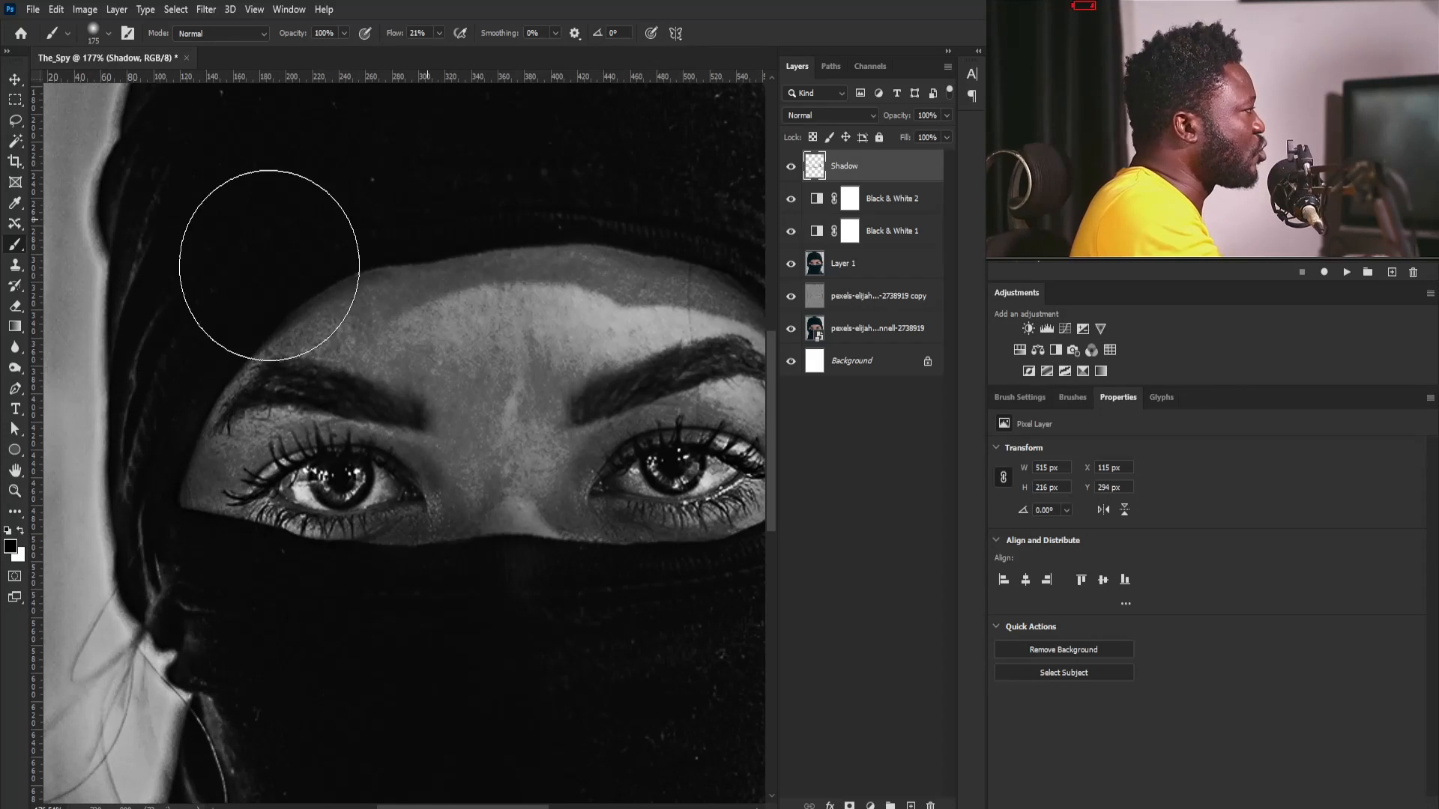
drag(601, 235, 396, 295)
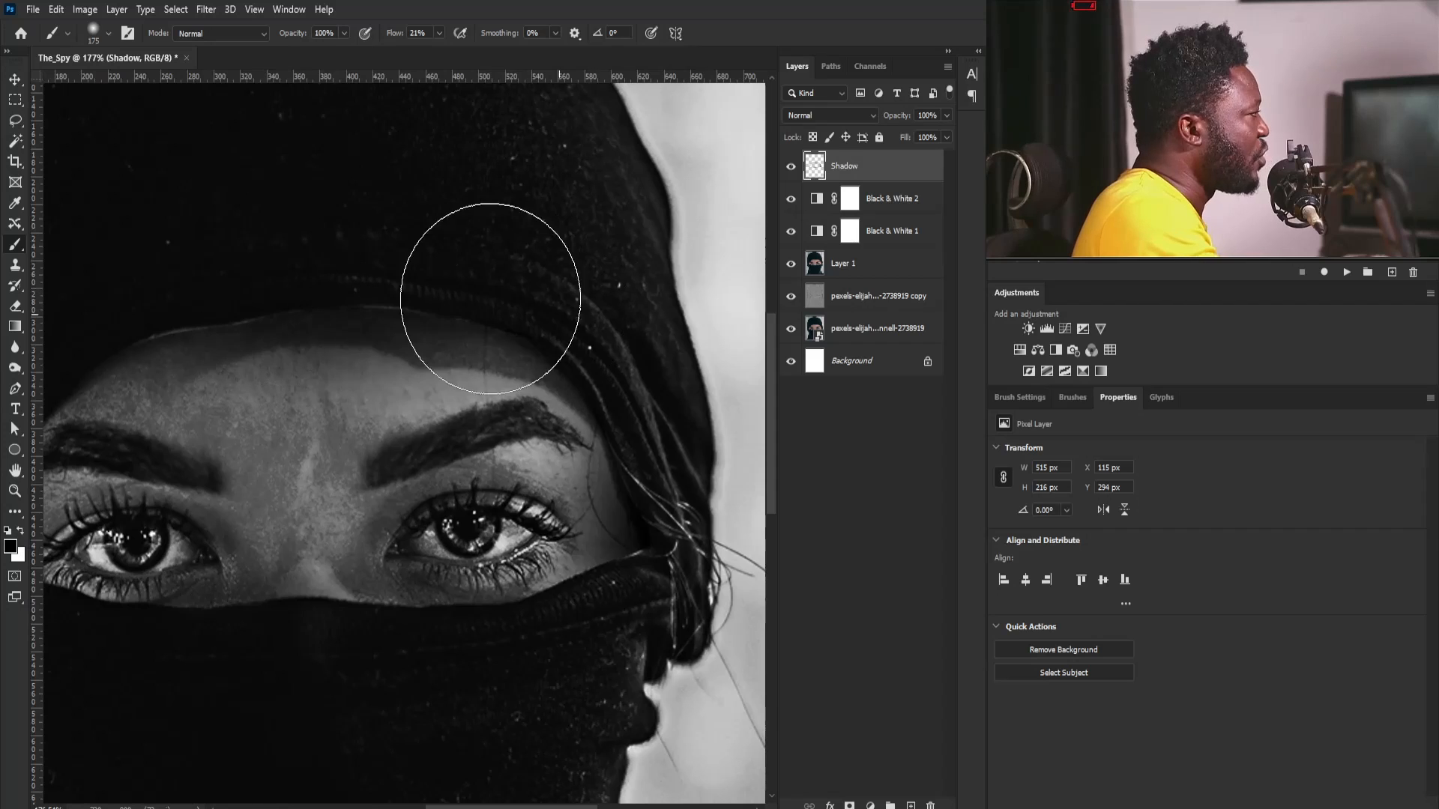
mouse_move(324, 576)
mouse_down()
mouse_move(431, 550)
mouse_move(349, 526)
mouse_move(367, 523)
mouse_up()
click(390, 607)
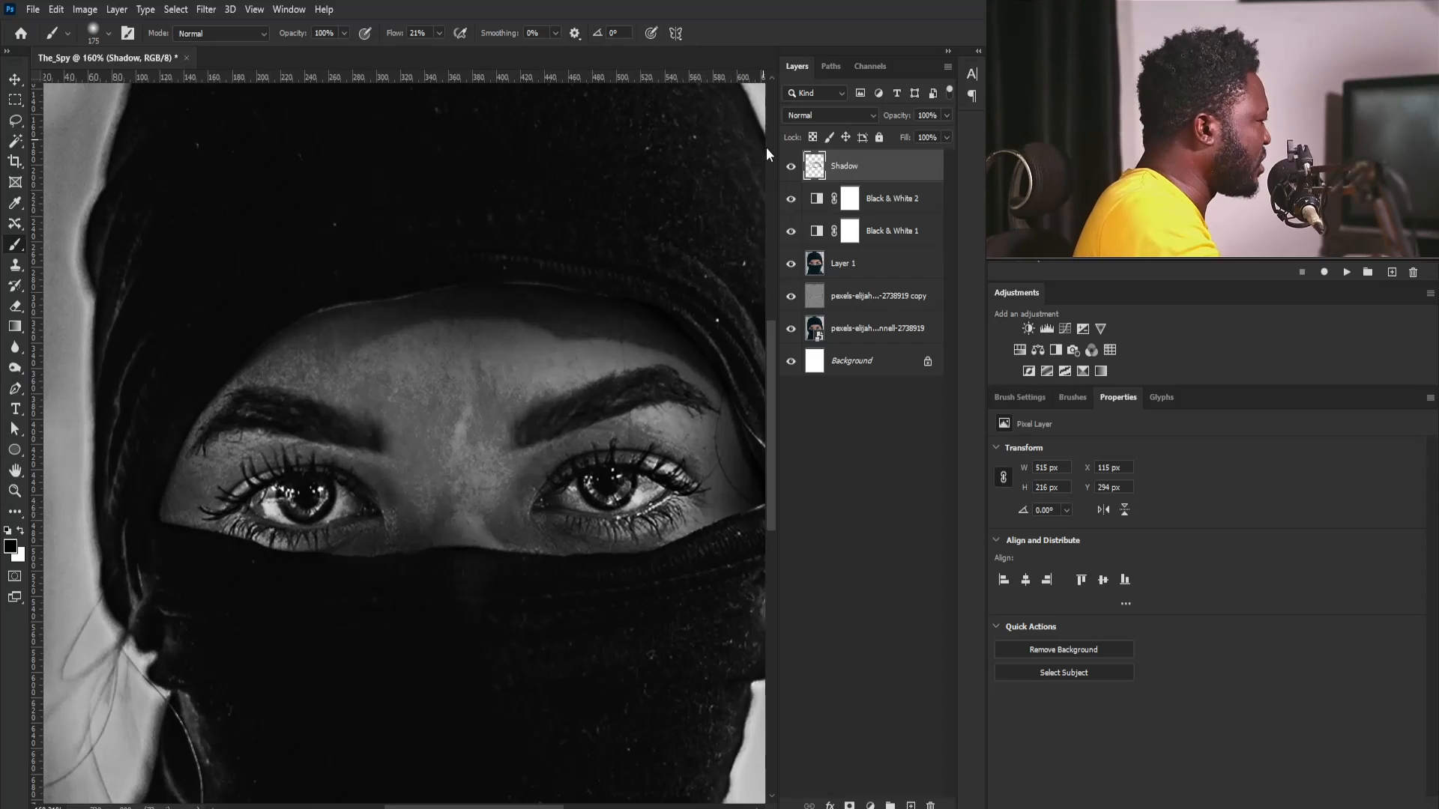
- Set the Shadow layer's blend mode to Multiply and compare the face with the layer hidden and shown
click(817, 114)
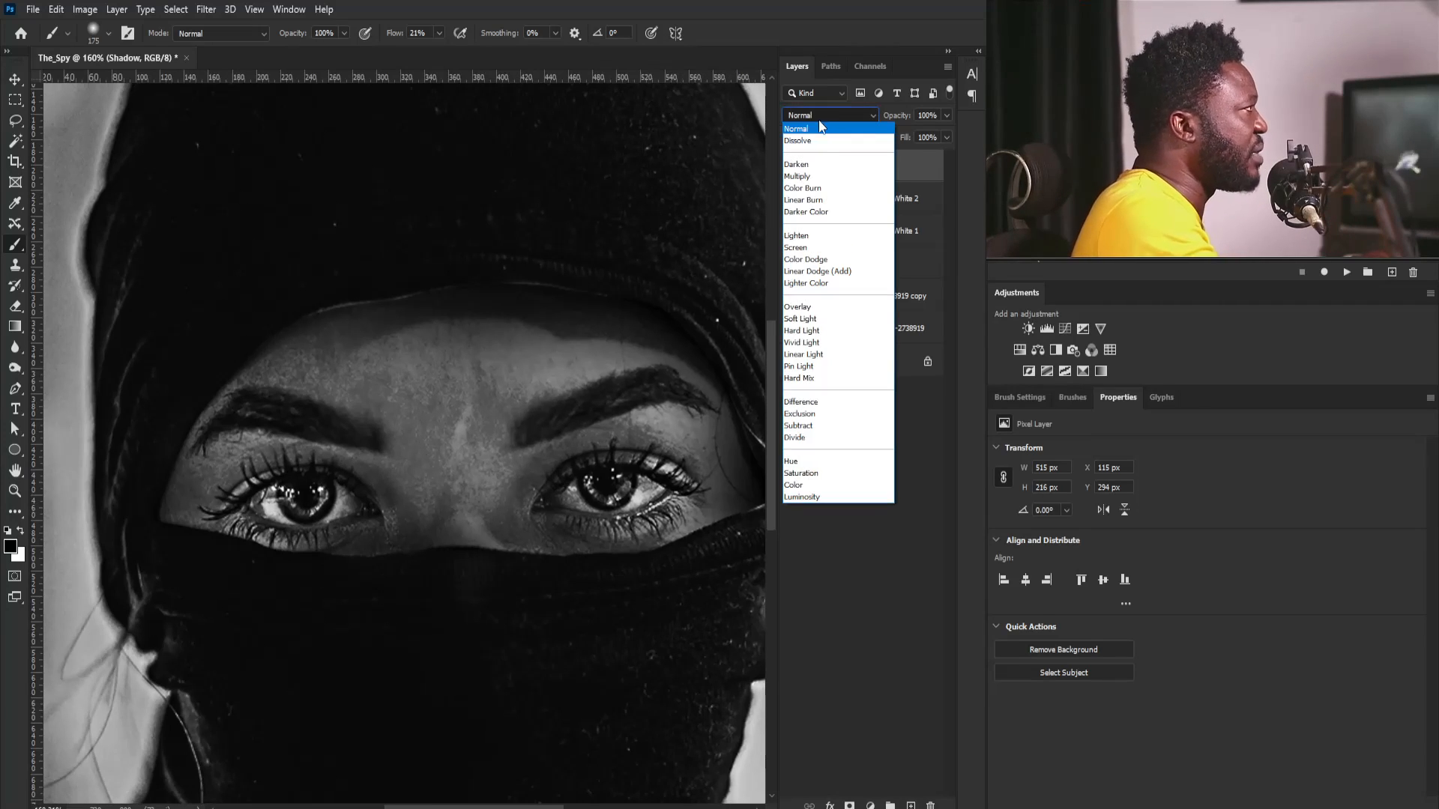
click(806, 177)
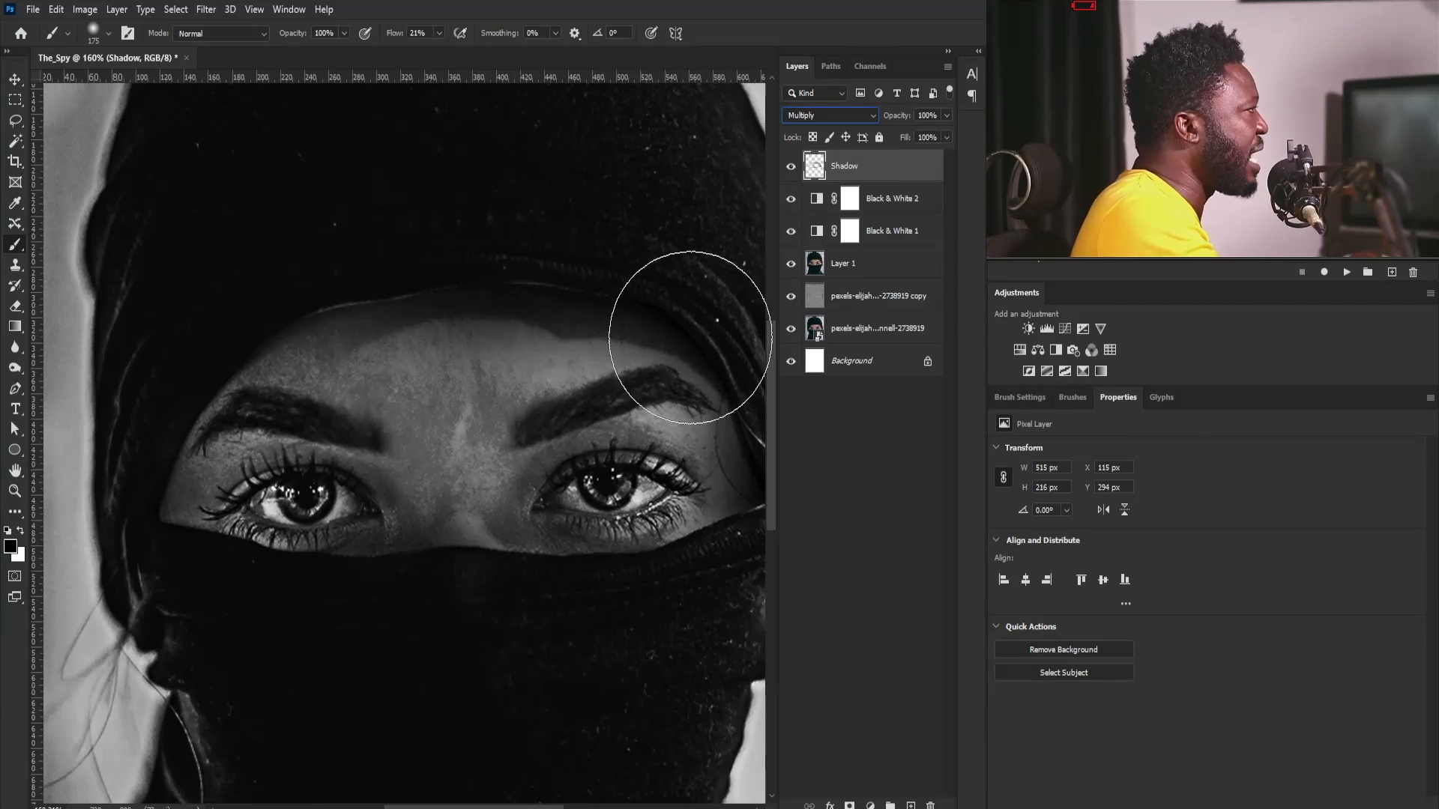
click(791, 167)
click(791, 167)
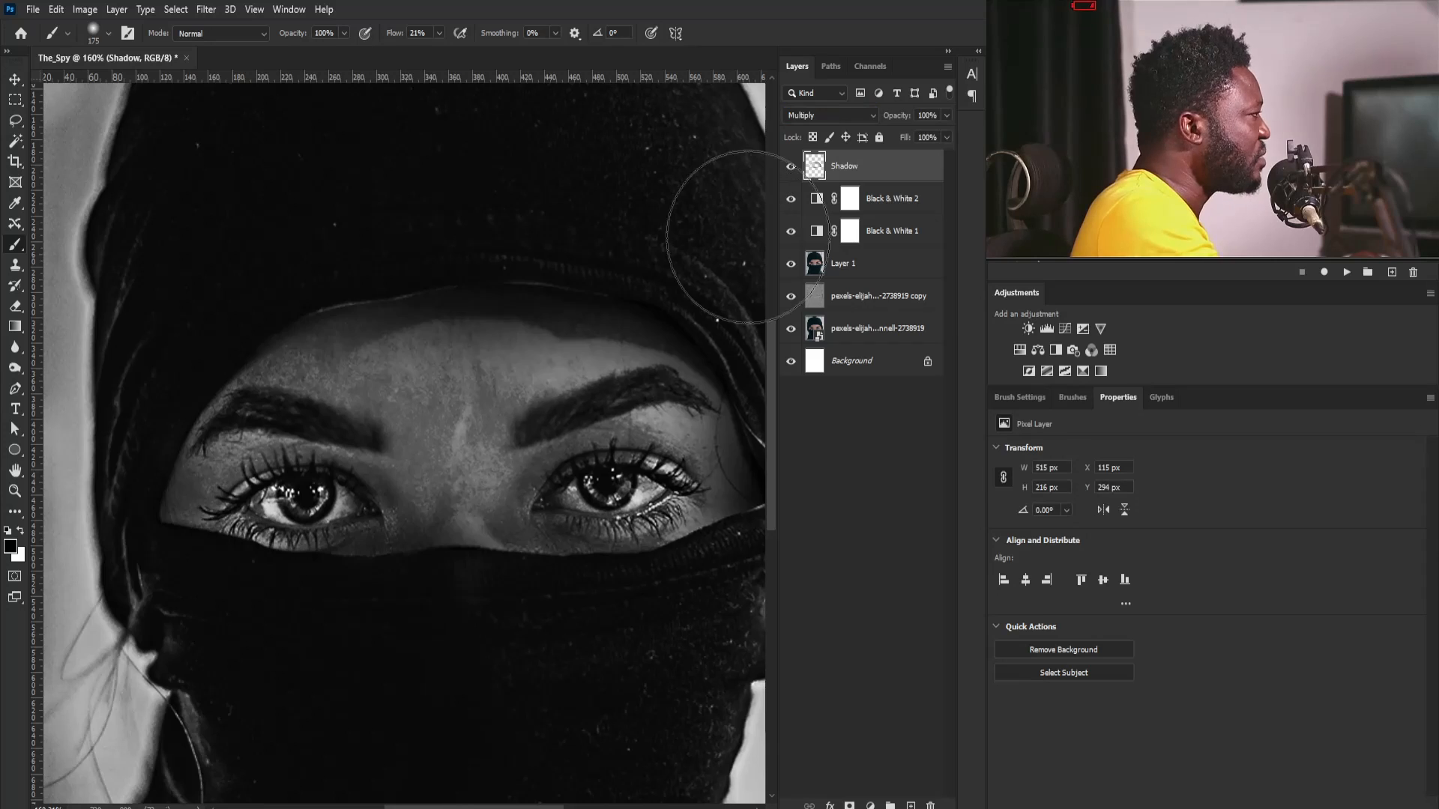
- Split the Underlying Layer white slider in the Shadow layer's Blend If options to 31 / 137
drag(523, 431, 491, 440)
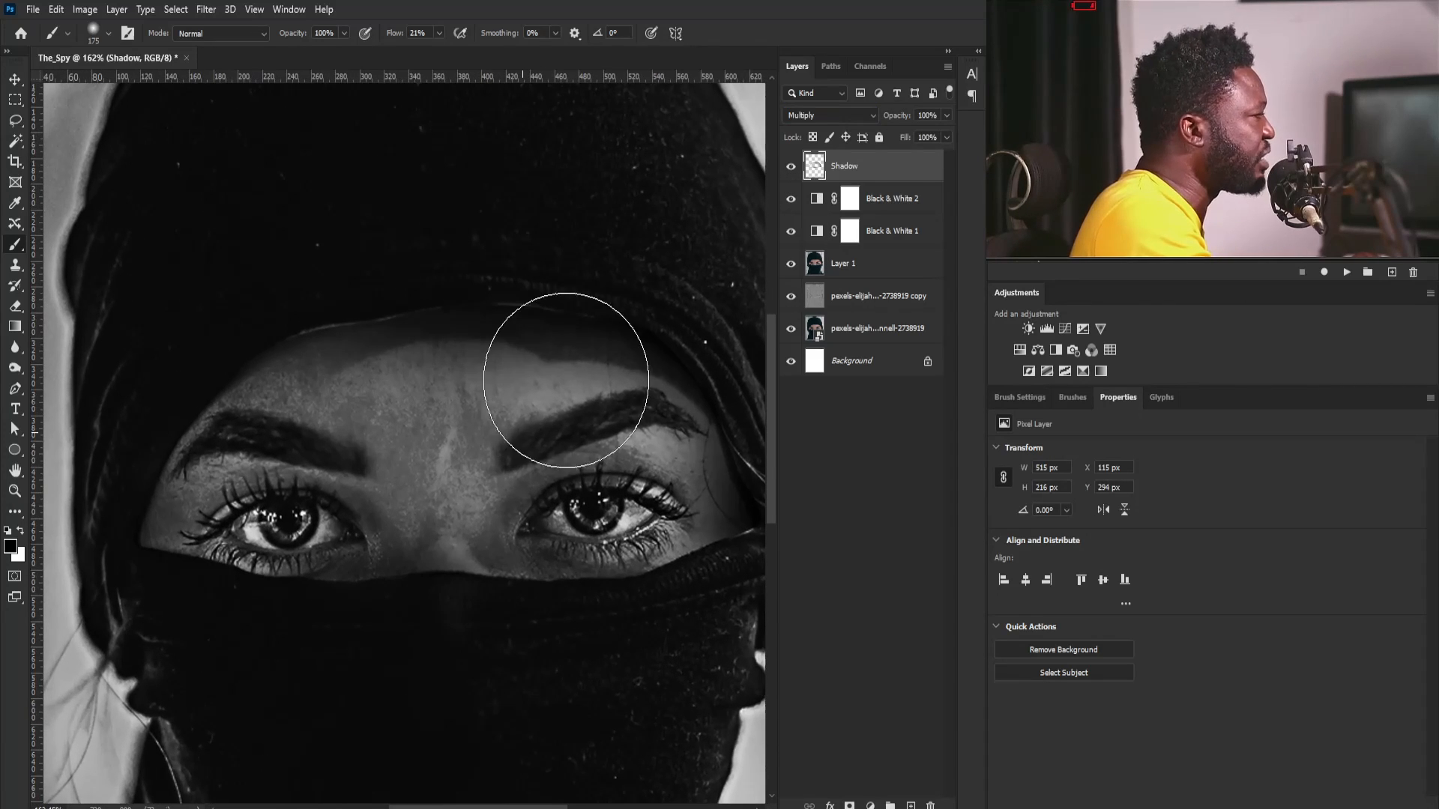
double_click(929, 168)
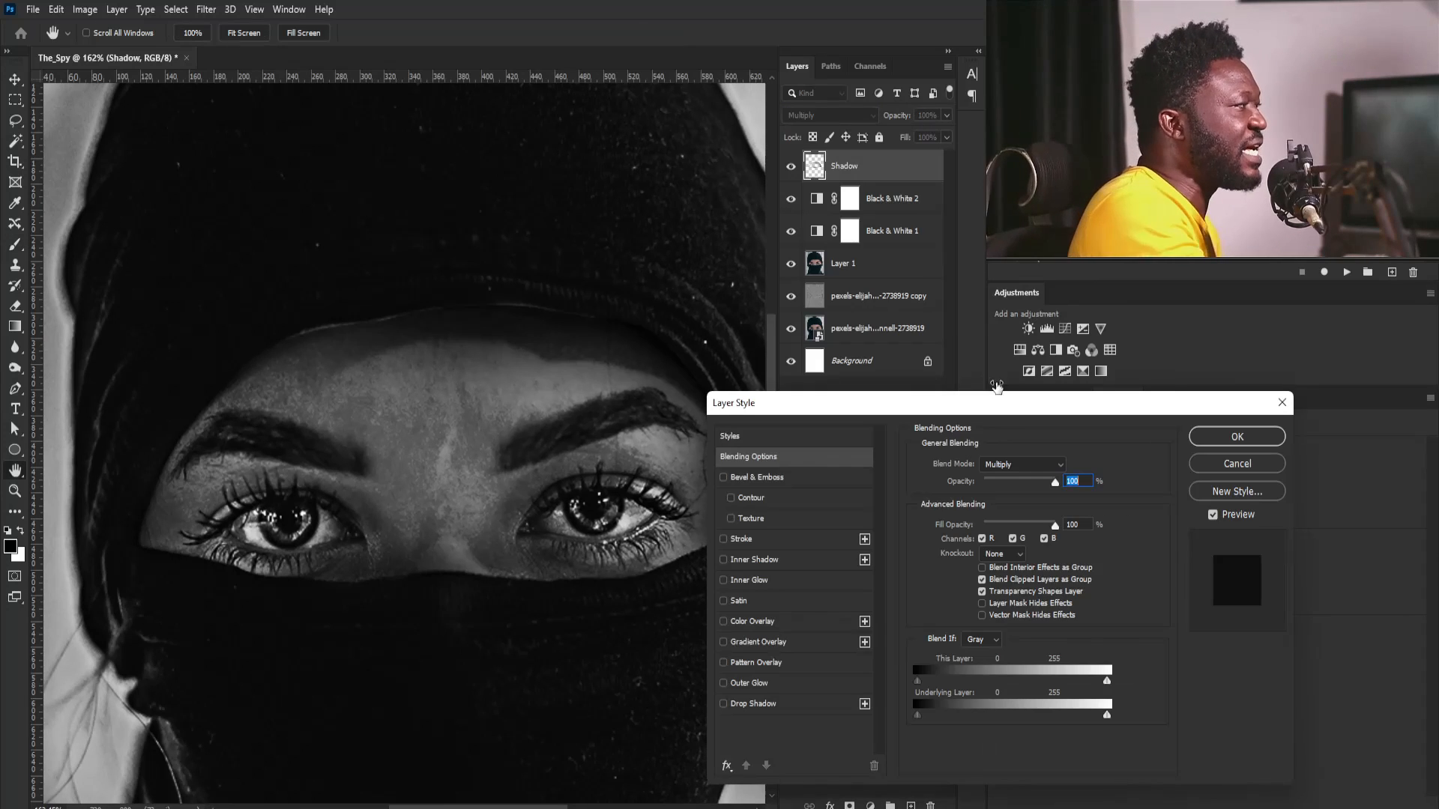
drag(1106, 717, 938, 718)
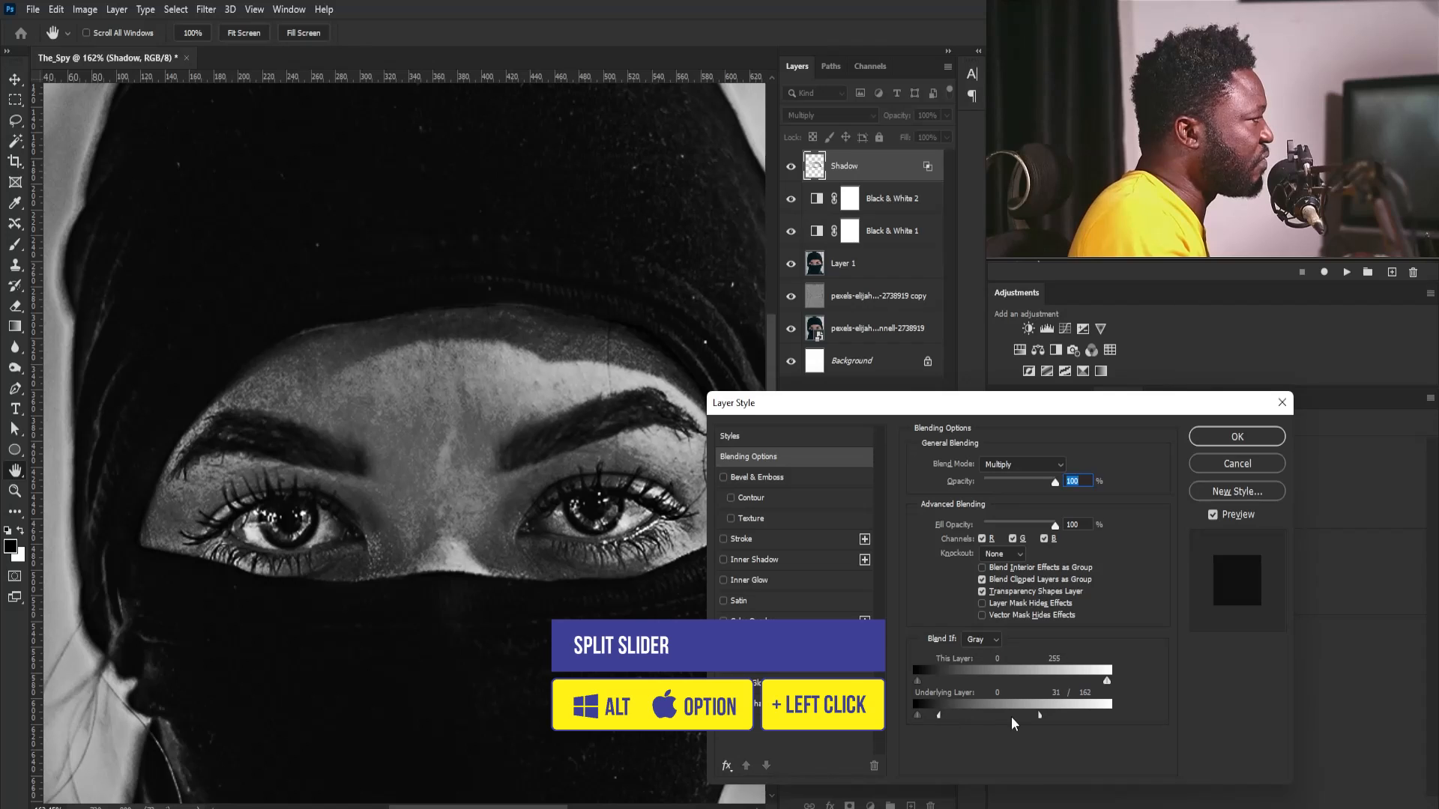
drag(1040, 718, 1020, 720)
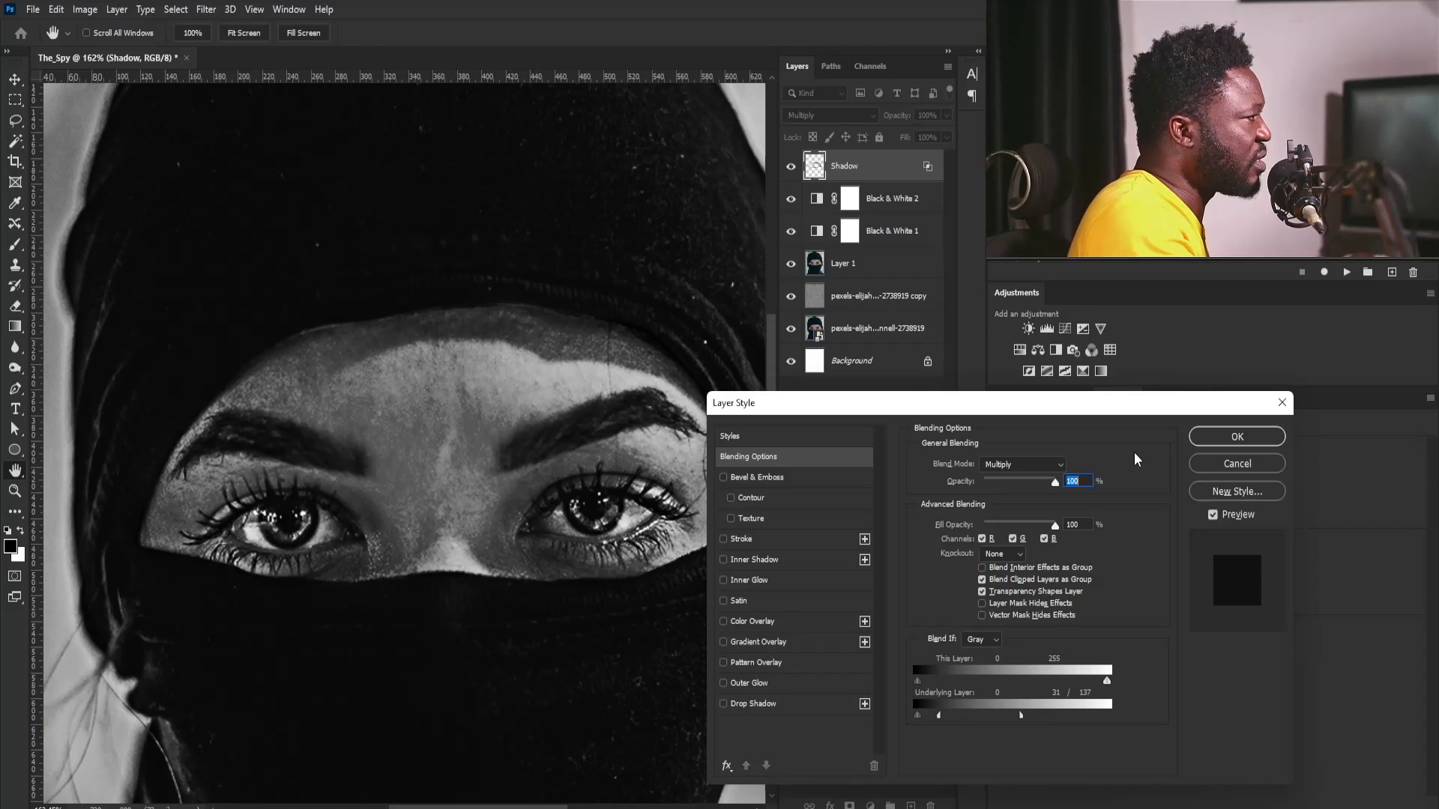
click(1215, 442)
- Choose the Elliptical Marquee tool and deselect the active selection around the exposed face
drag(667, 435, 582, 438)
drag(442, 428, 479, 438)
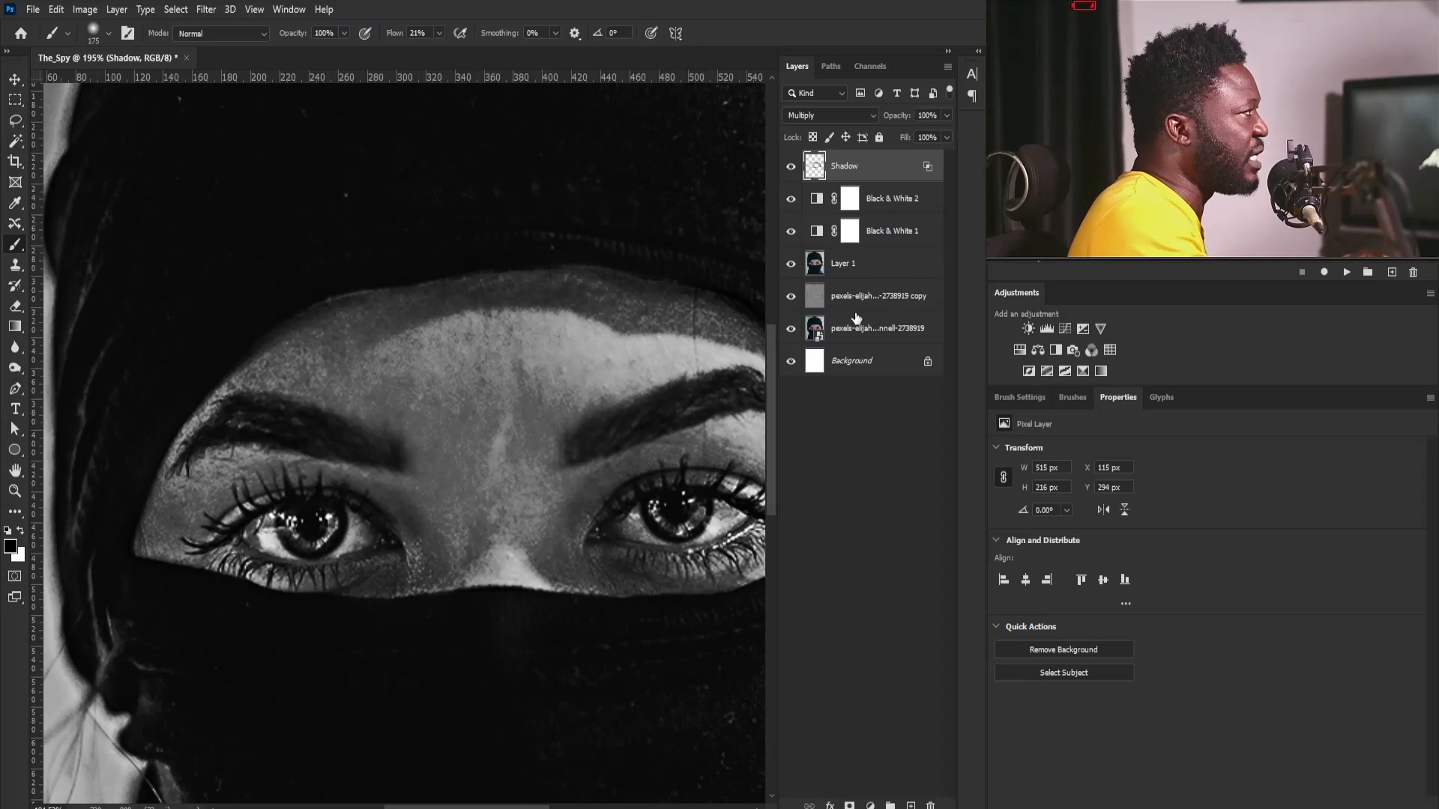
drag(277, 501, 309, 537)
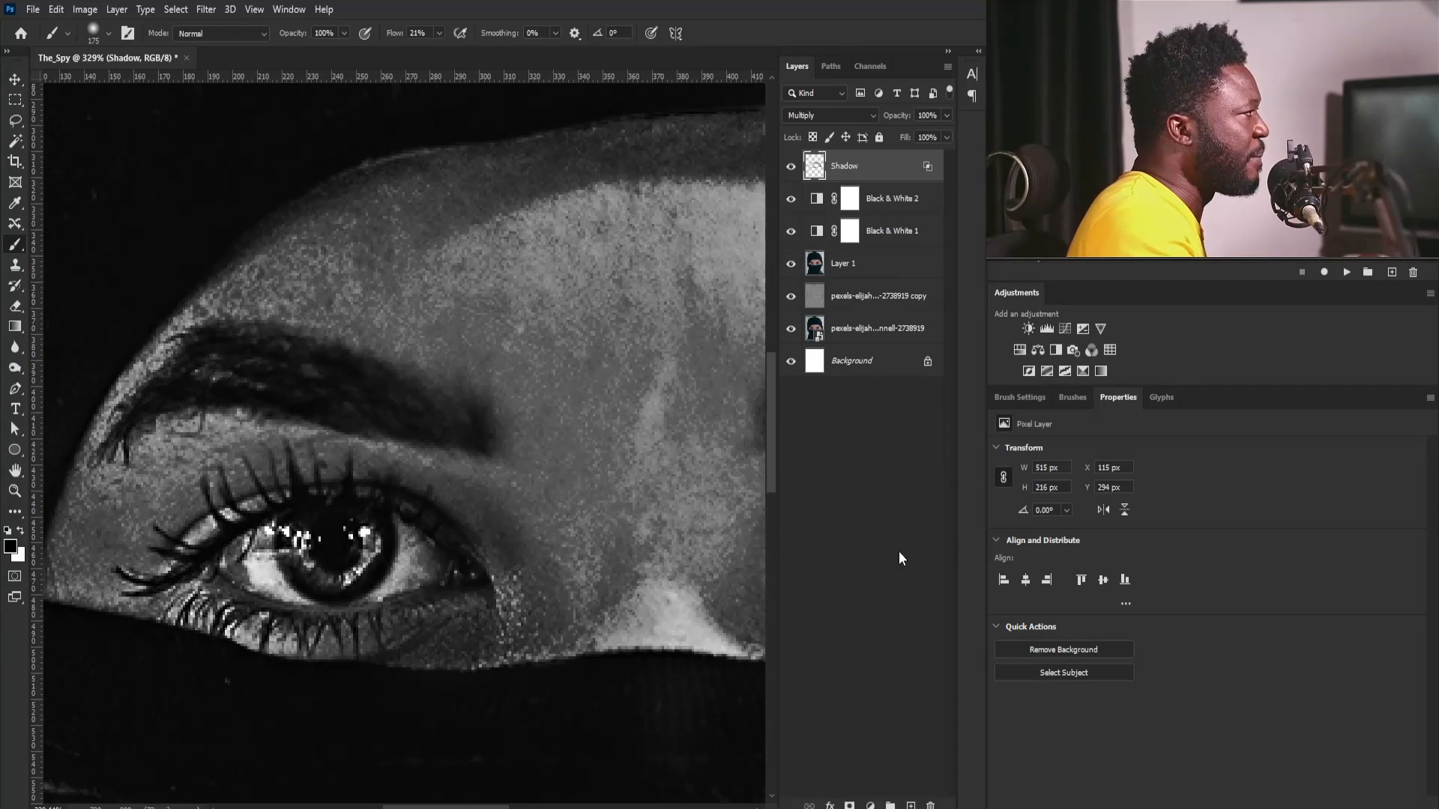
click(15, 100)
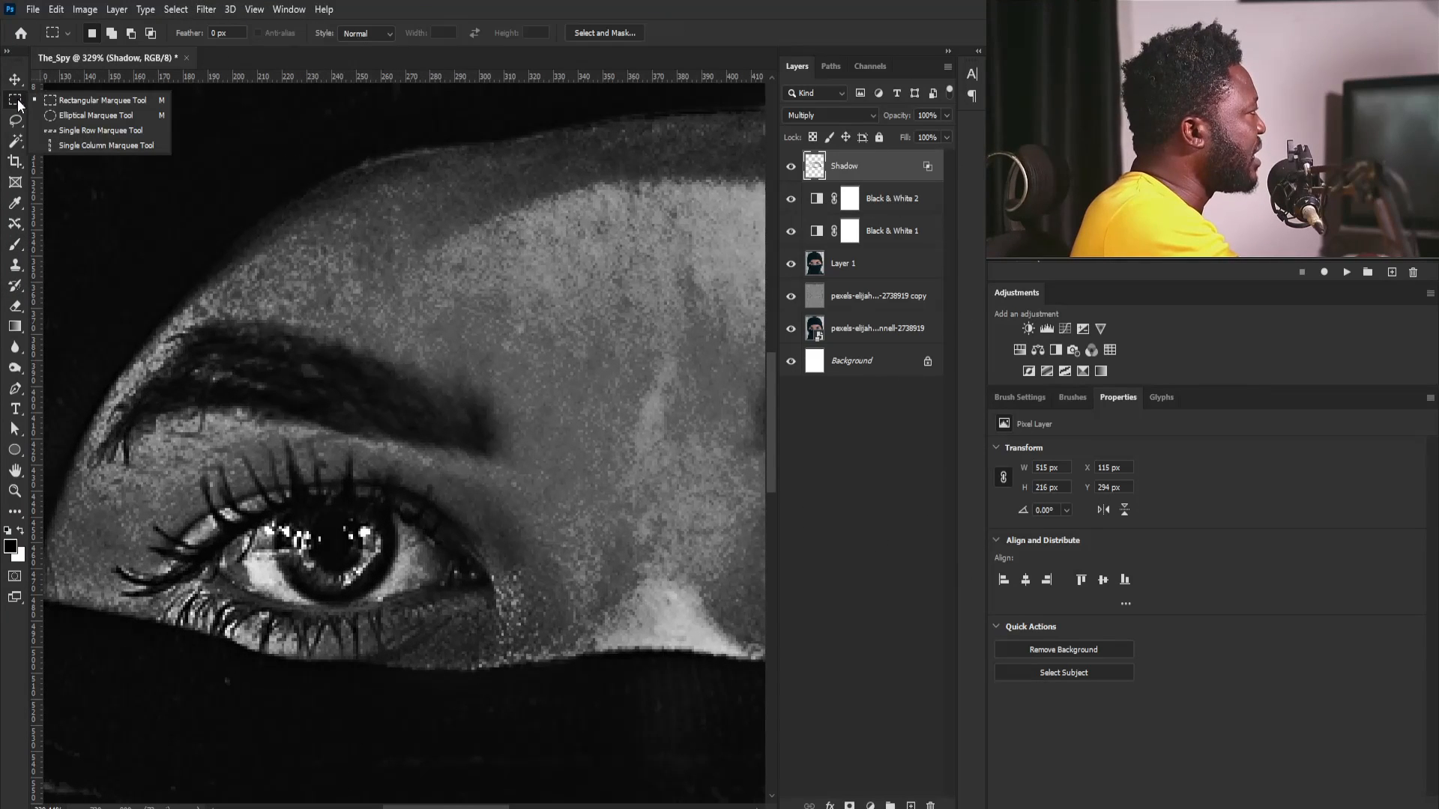
click(62, 114)
mouse_move(271, 511)
mouse_down()
mouse_move(404, 604)
mouse_move(271, 512)
mouse_up()
drag(548, 510, 304, 487)
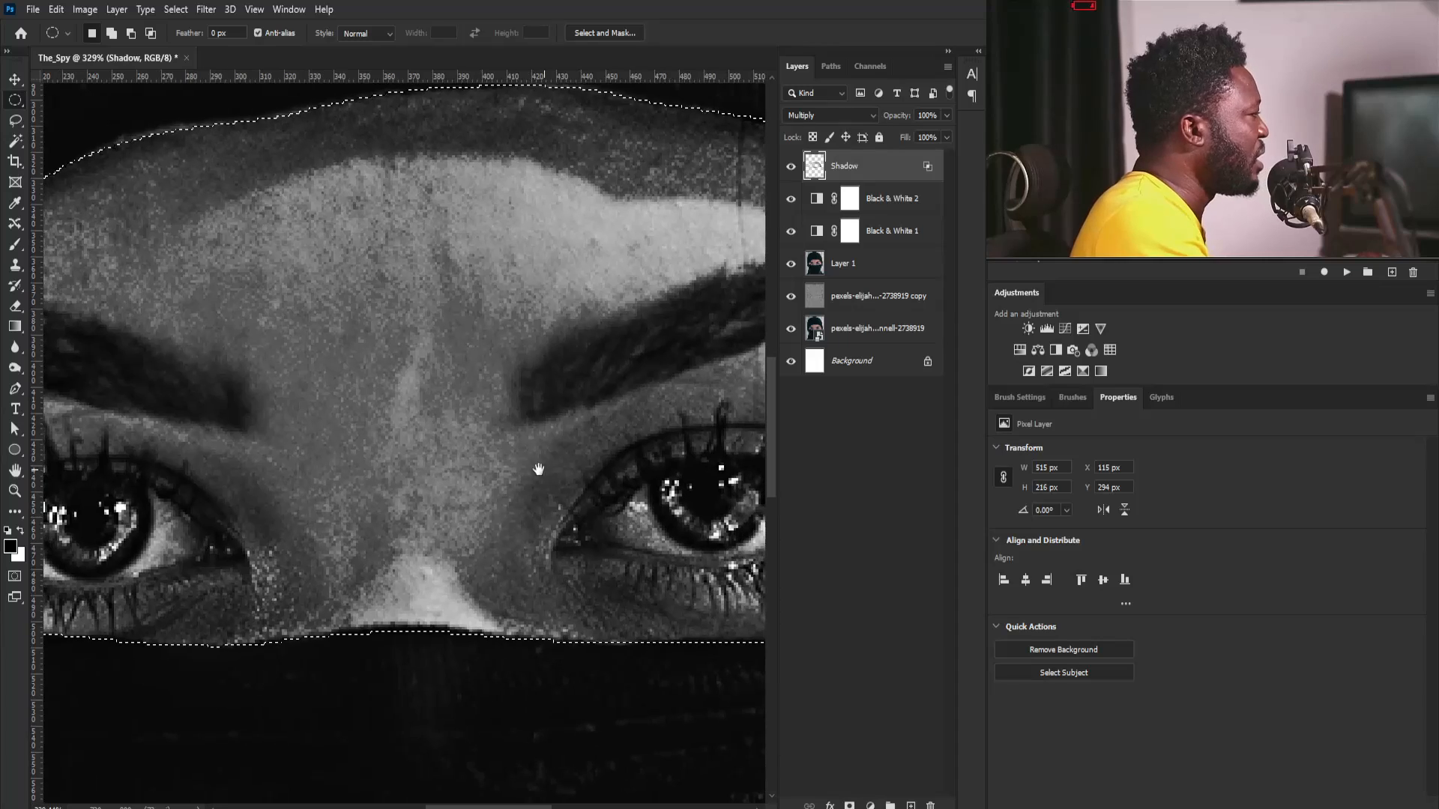
drag(537, 469, 508, 482)
drag(134, 515, 455, 550)
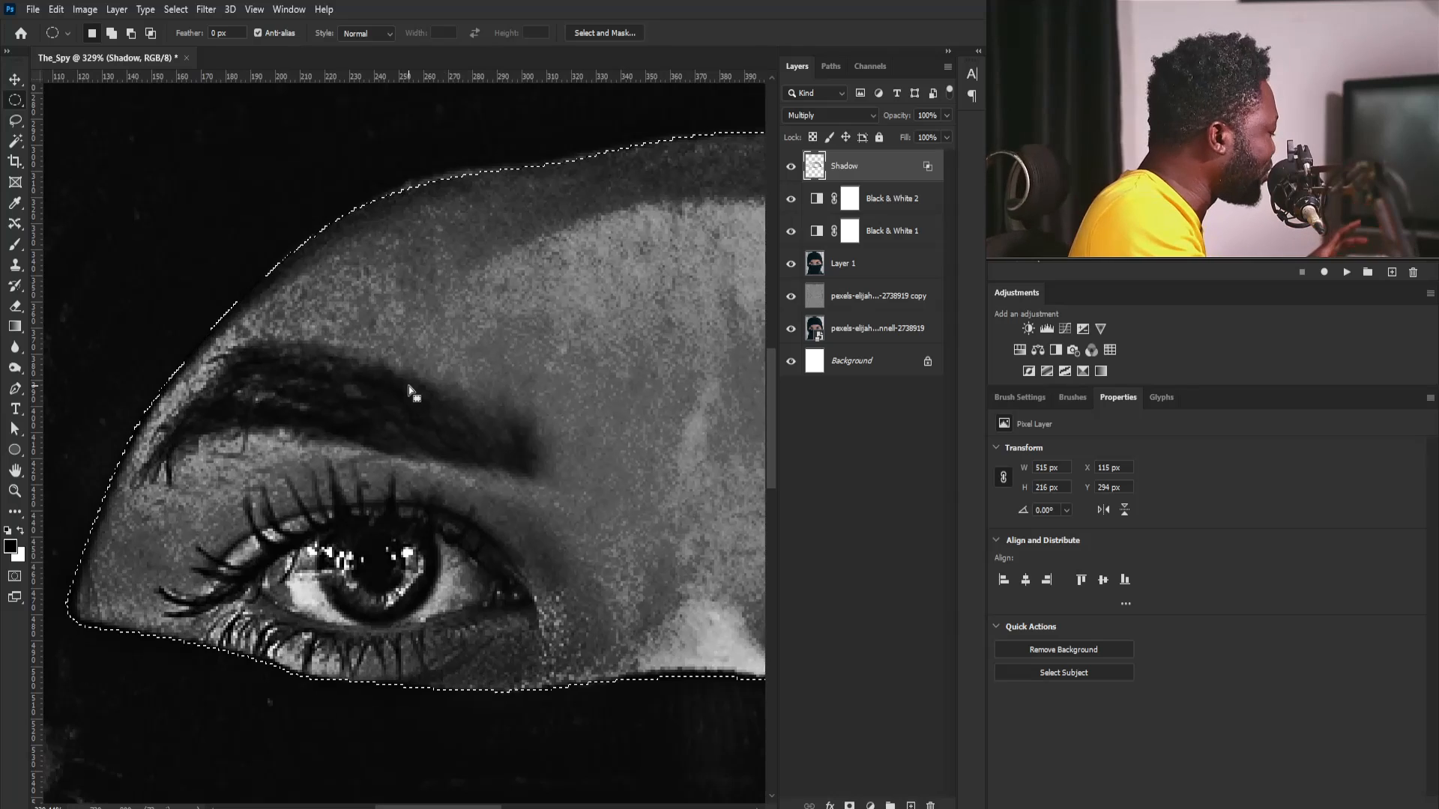
key(ctrl+d)
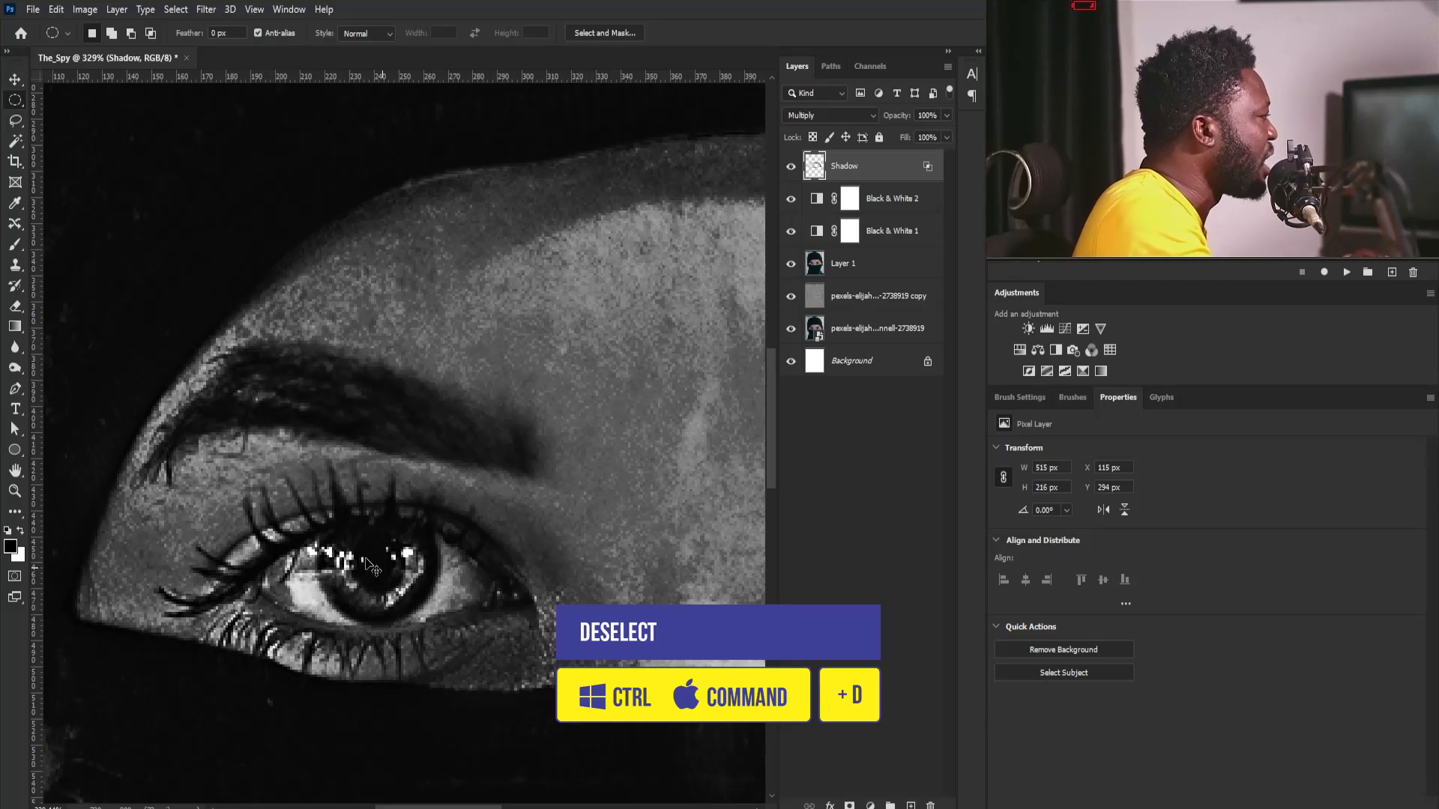
- Select both irises with circular marquees, adding the second iris to the first selection
drag(323, 538, 324, 543)
scroll(337, 465, right, 10)
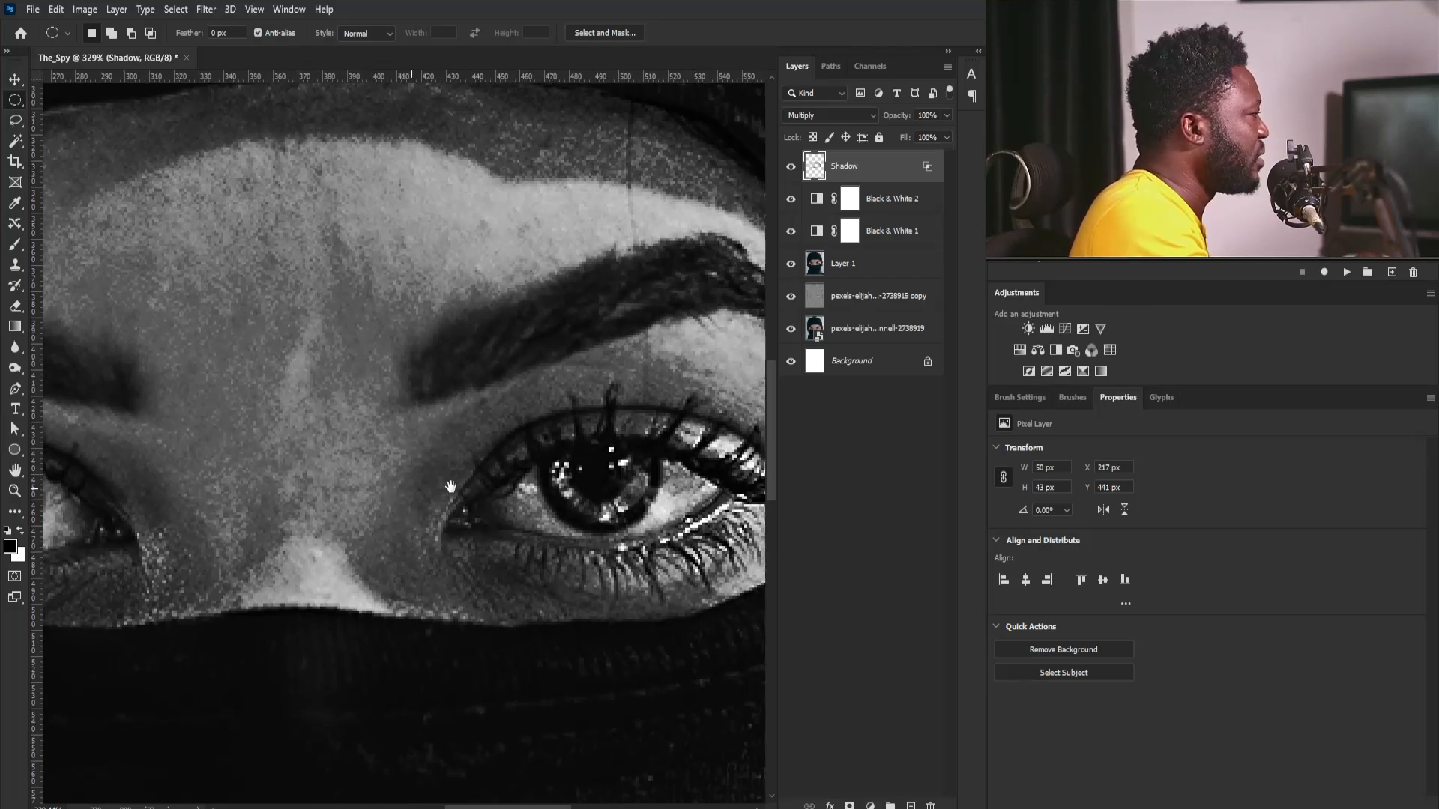
drag(552, 458, 550, 467)
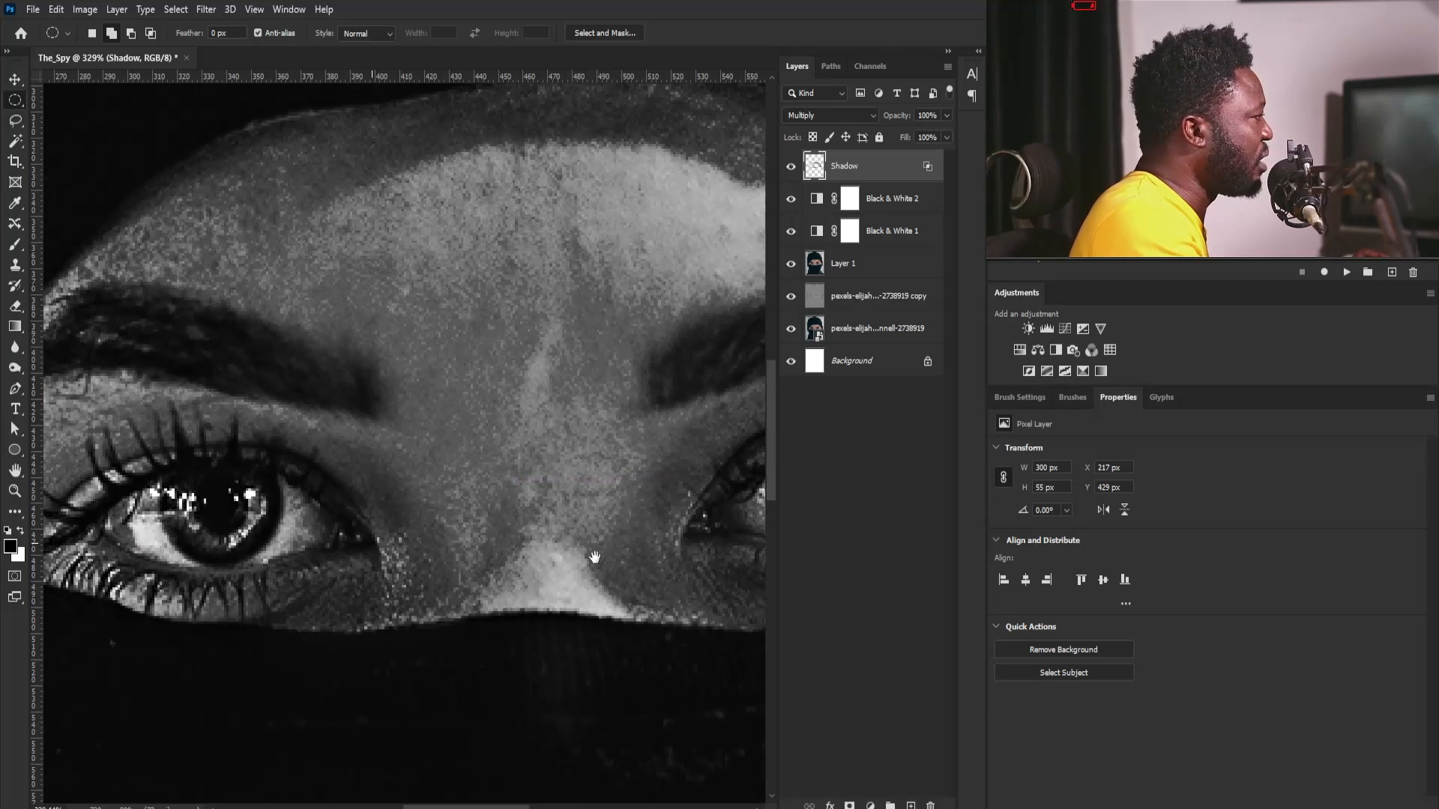
drag(322, 634, 353, 652)
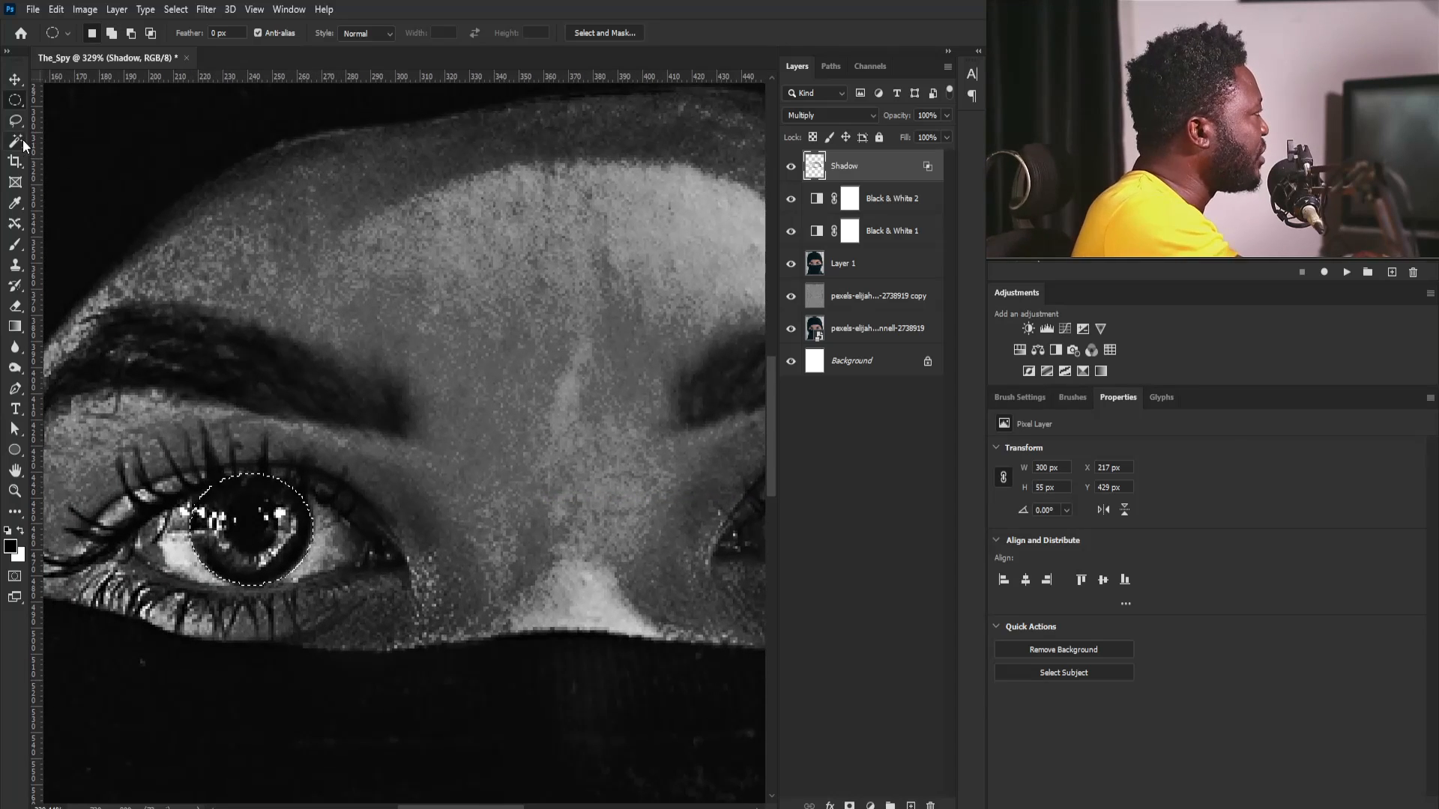
- Subtract the part of the selection covering the upper eyelid above the first iris, using the Polygonal Lasso tool
drag(15, 100, 66, 133)
click(17, 119)
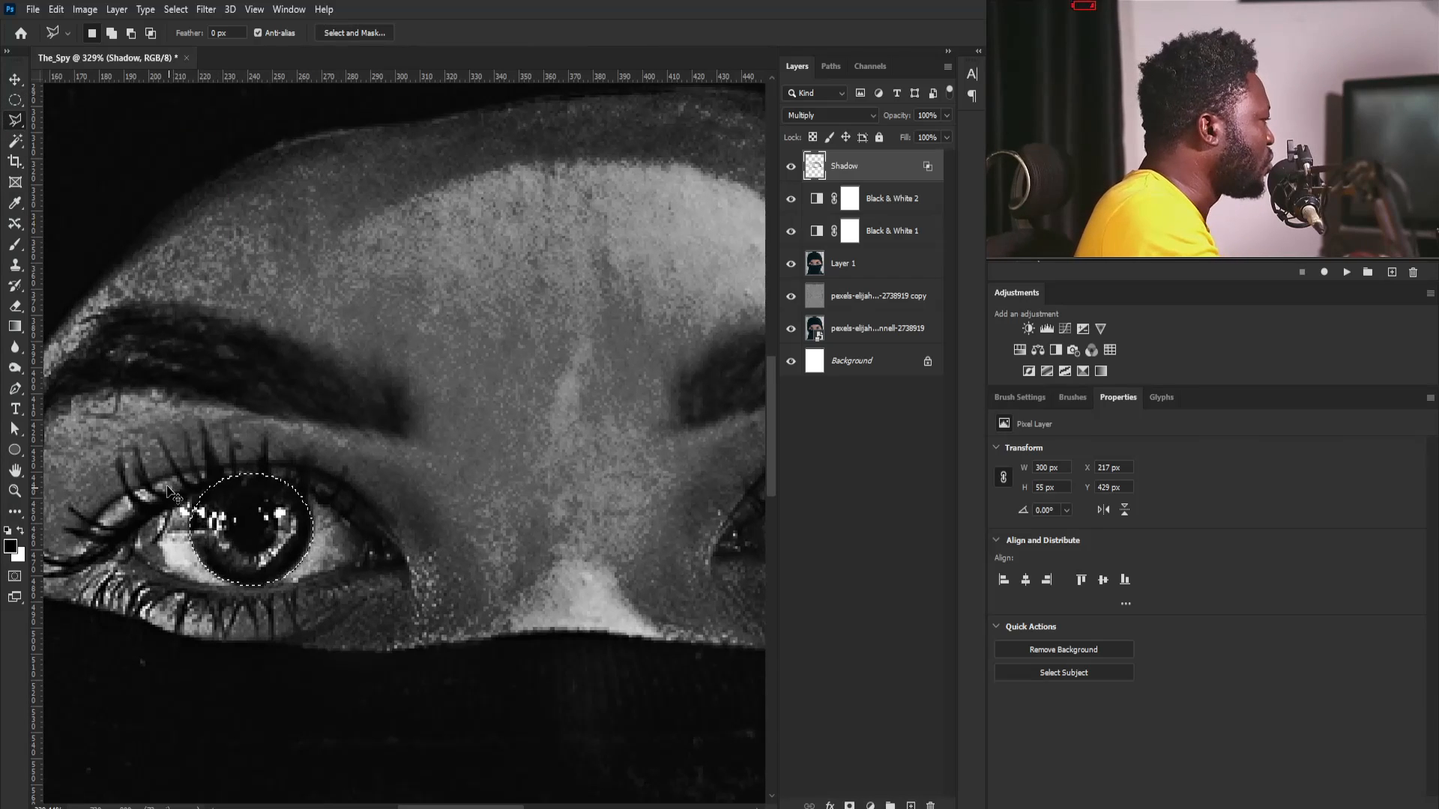
scroll(169, 495, up, 2)
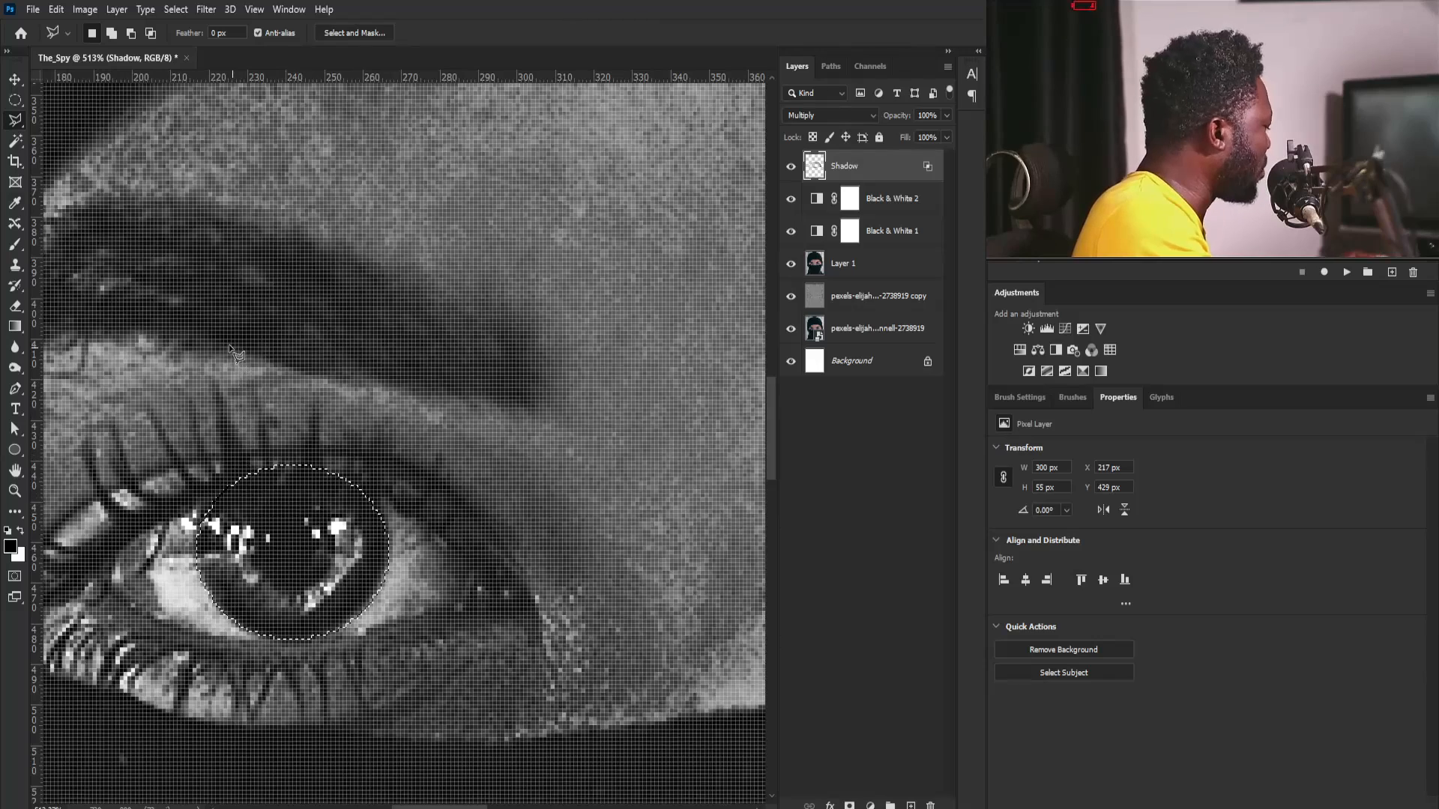
alt+click(204, 503)
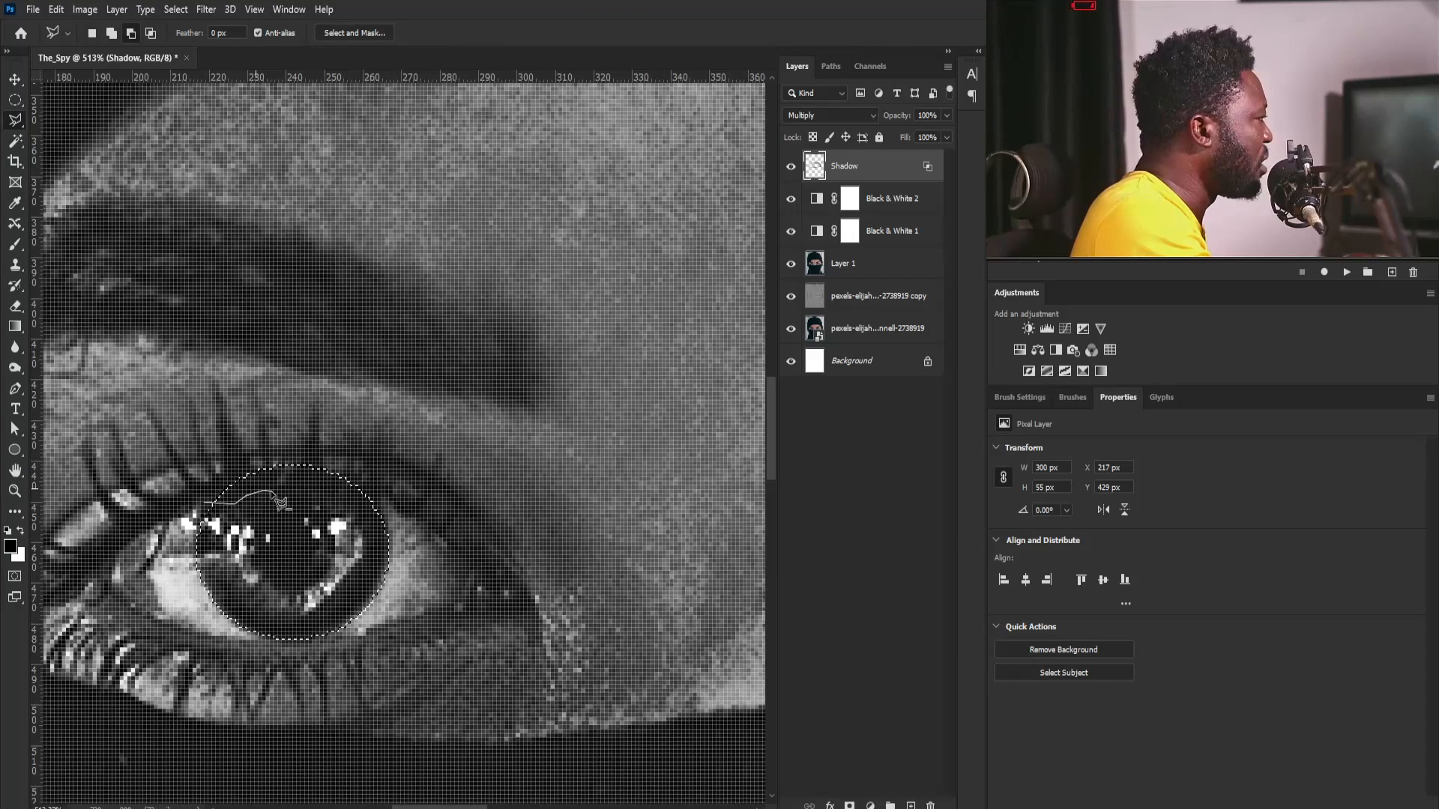
click(402, 462)
click(394, 408)
click(341, 354)
click(247, 343)
click(203, 502)
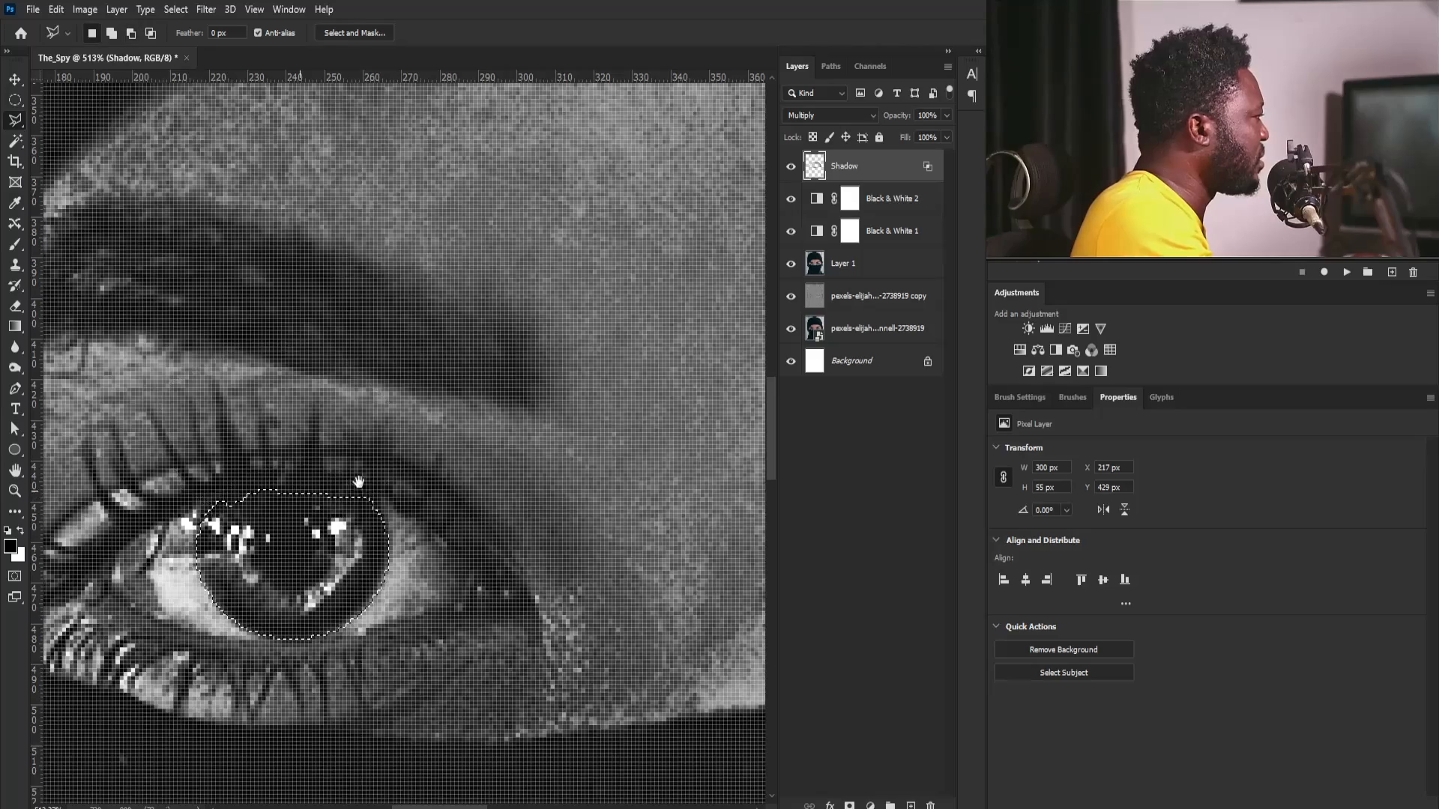
- Subtract the upper eyelid area from the other iris's selection with the Polygonal Lasso tool
drag(522, 443, 168, 443)
drag(689, 452, 296, 483)
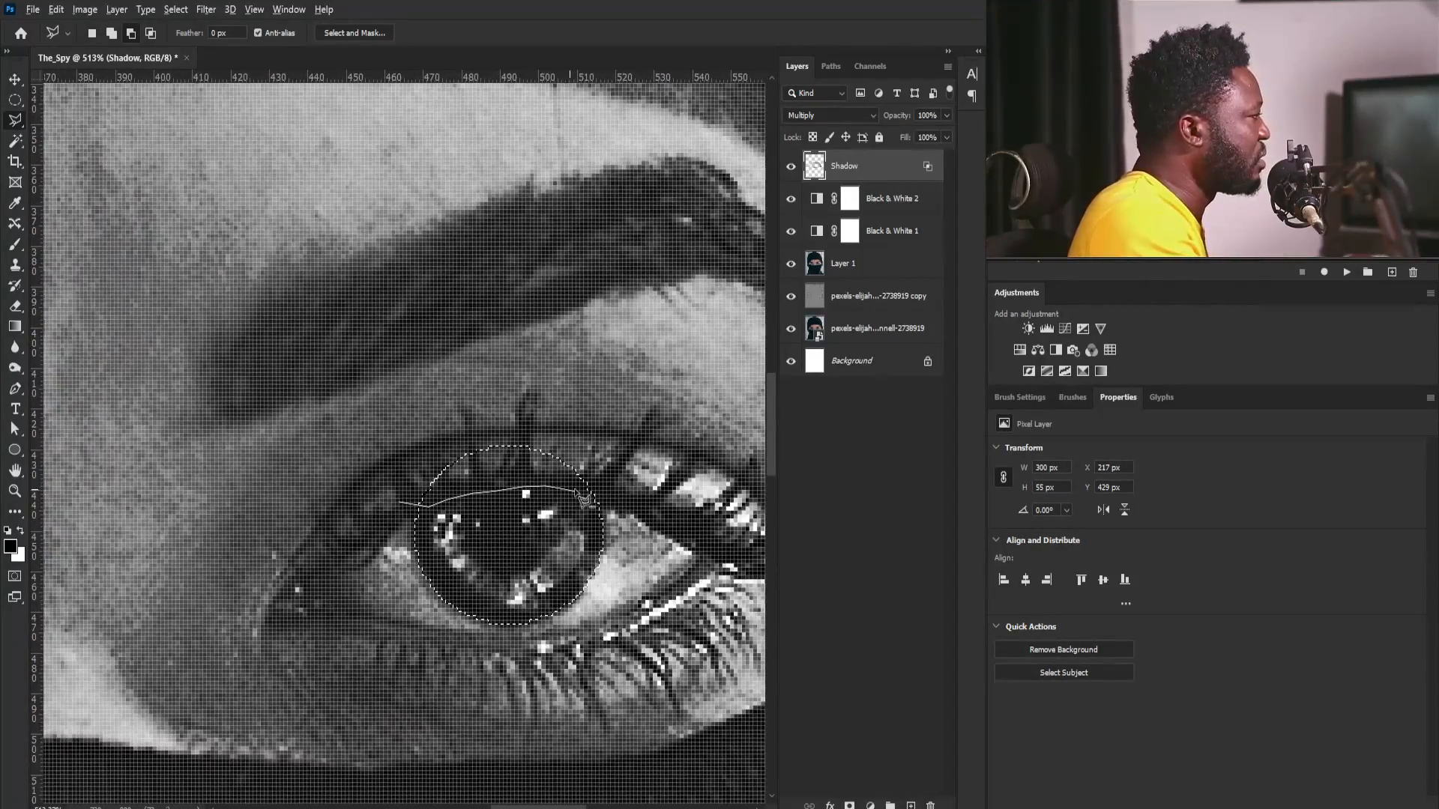
click(586, 344)
click(497, 328)
click(408, 354)
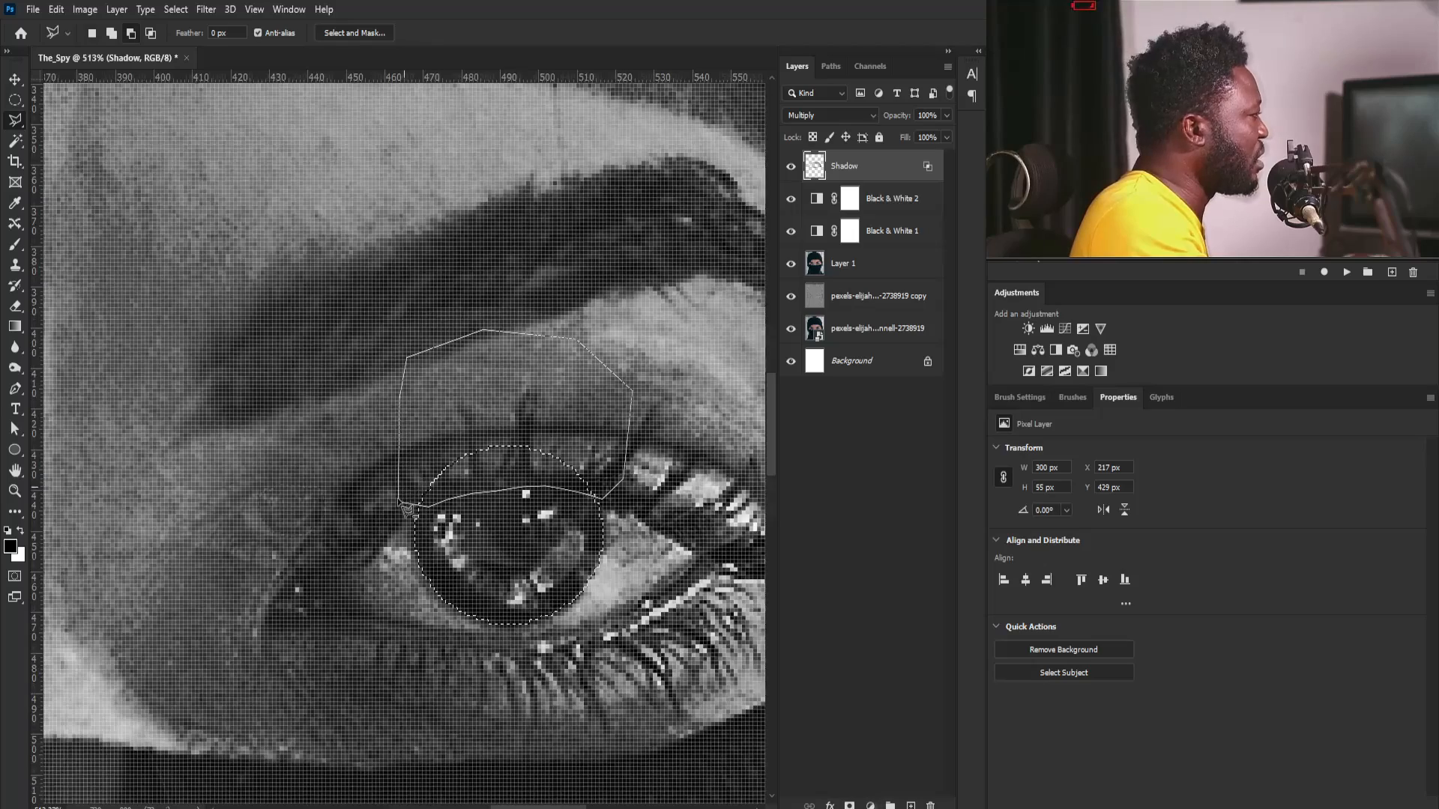
- Fill the selected irises with a blue Solid Color layer, #007eb2, and set its blend mode to Color
click(871, 805)
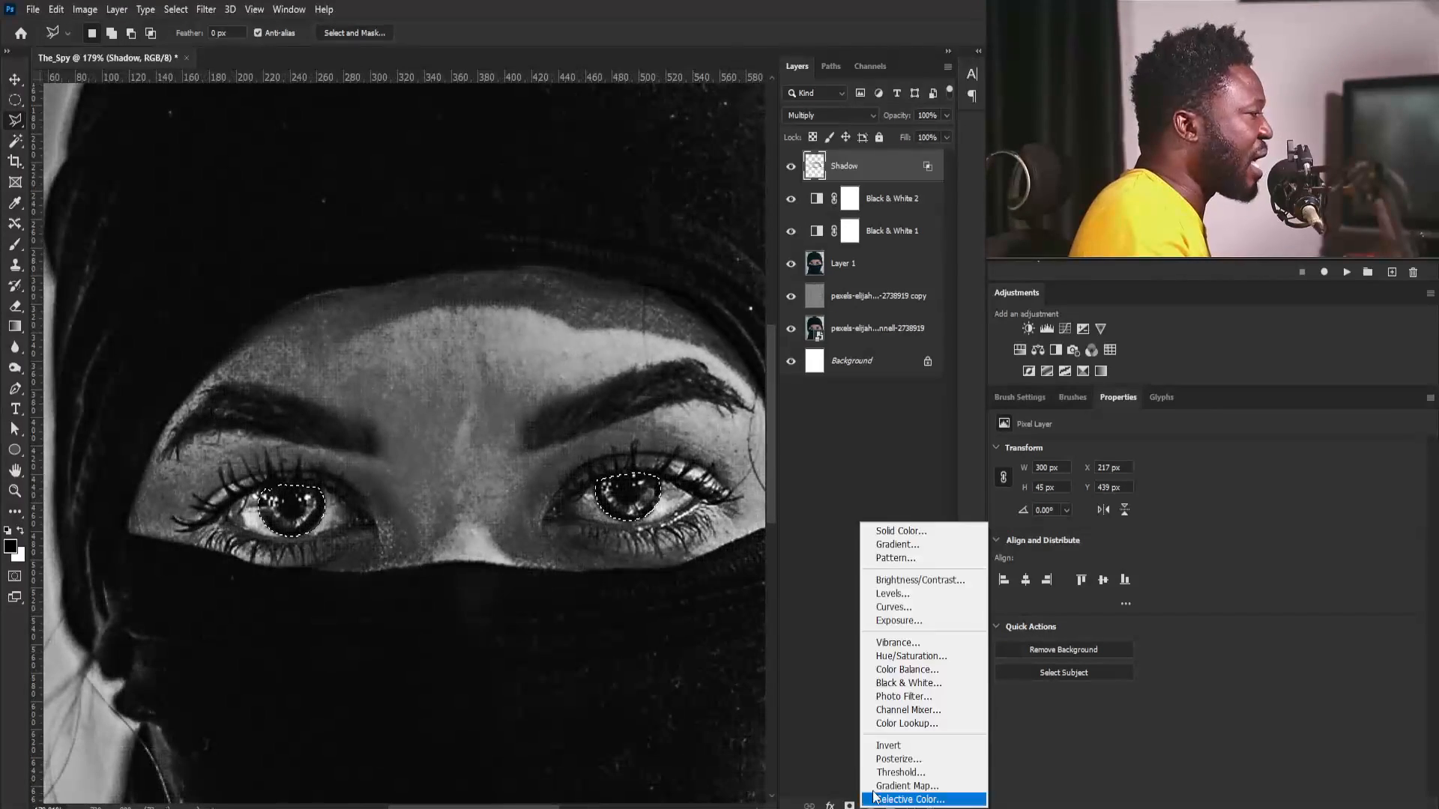
click(899, 531)
click(1082, 557)
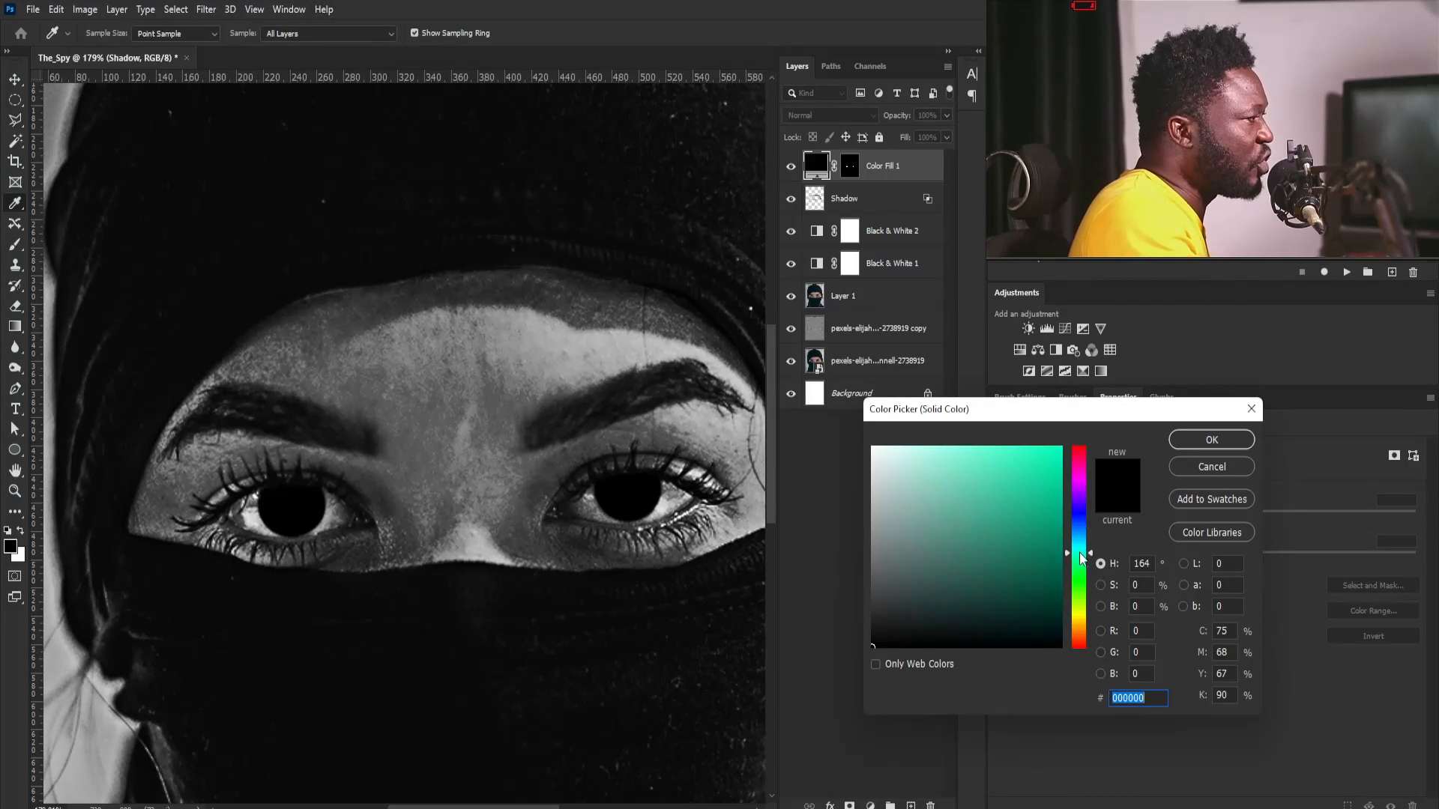
drag(1085, 551, 1086, 552)
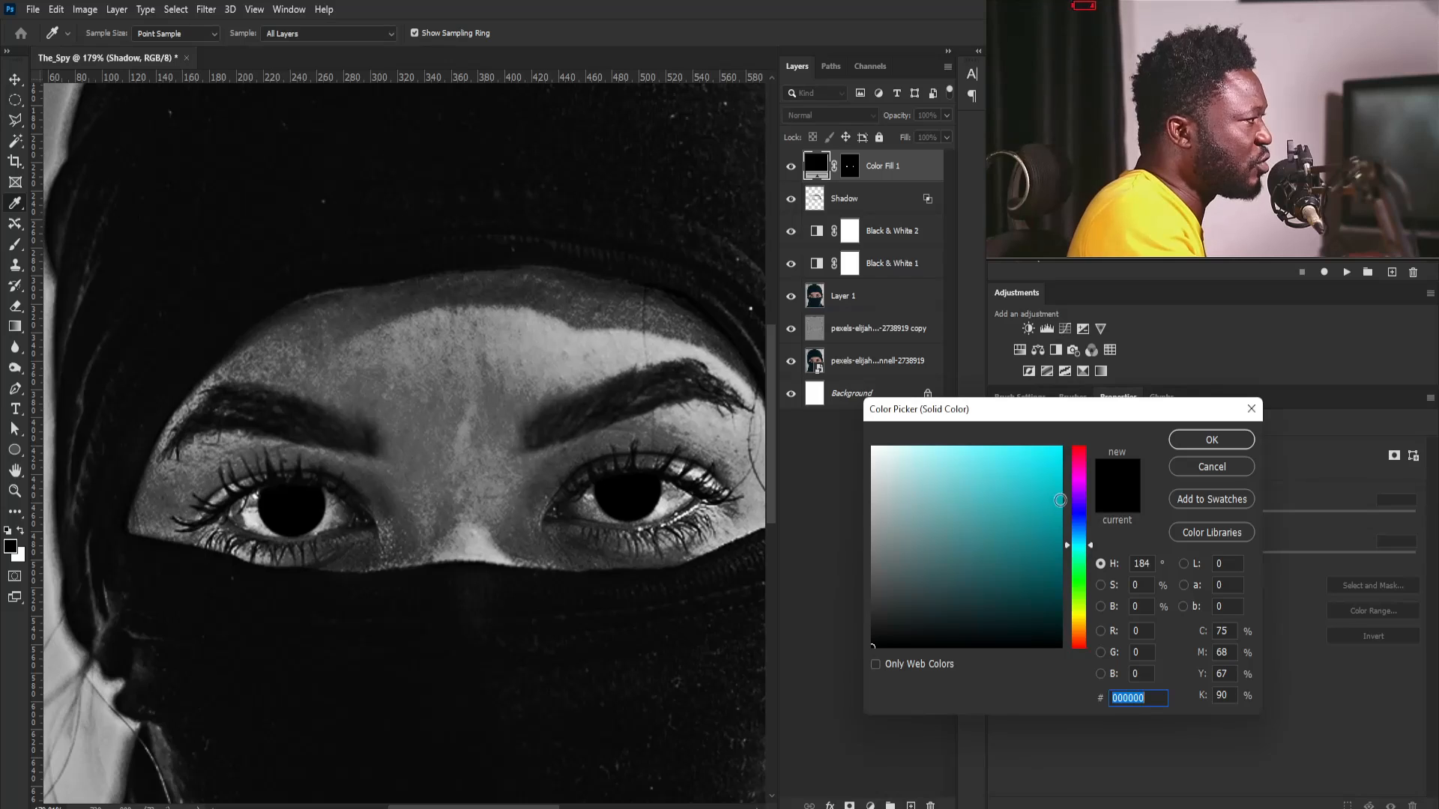
drag(1060, 500, 1082, 538)
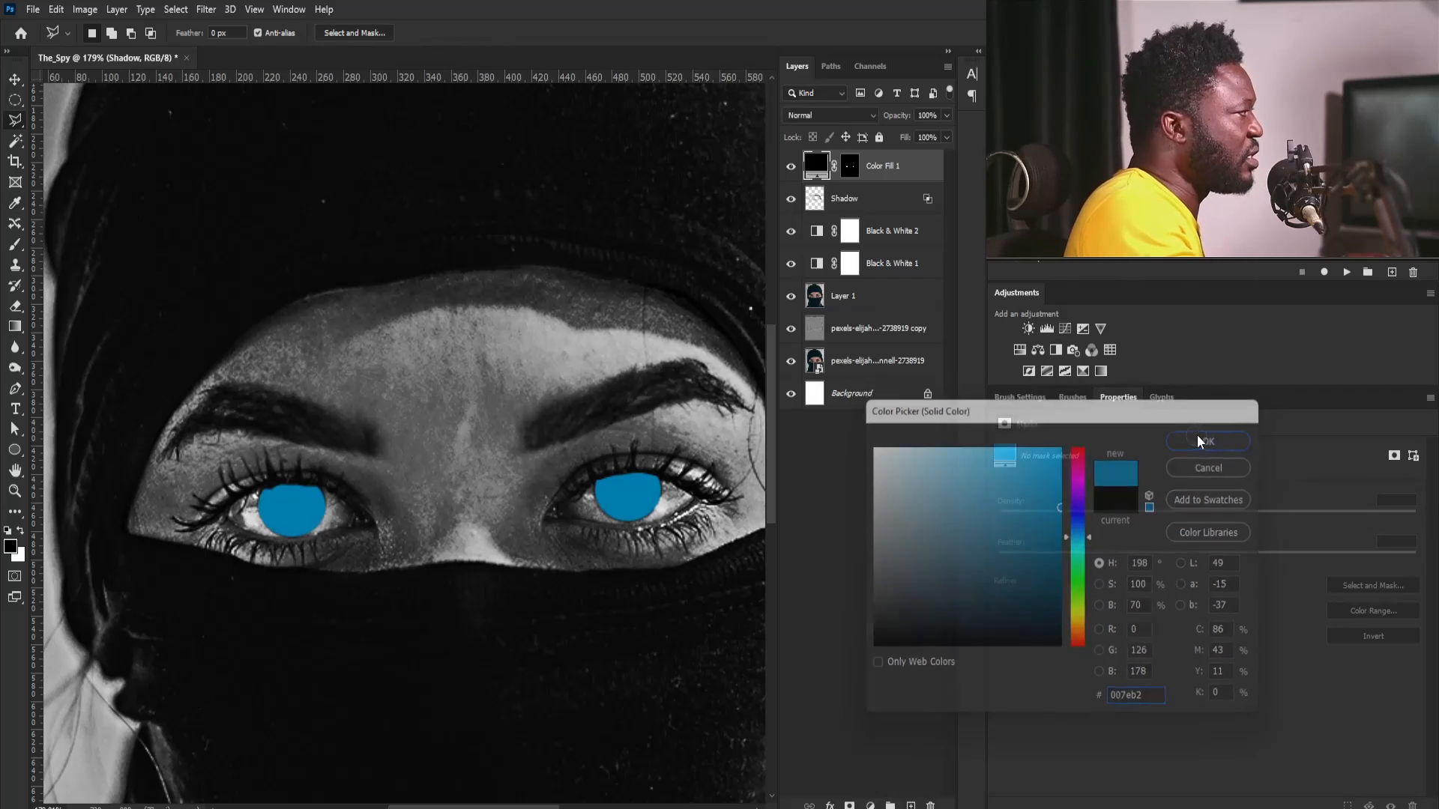
click(1211, 440)
click(831, 115)
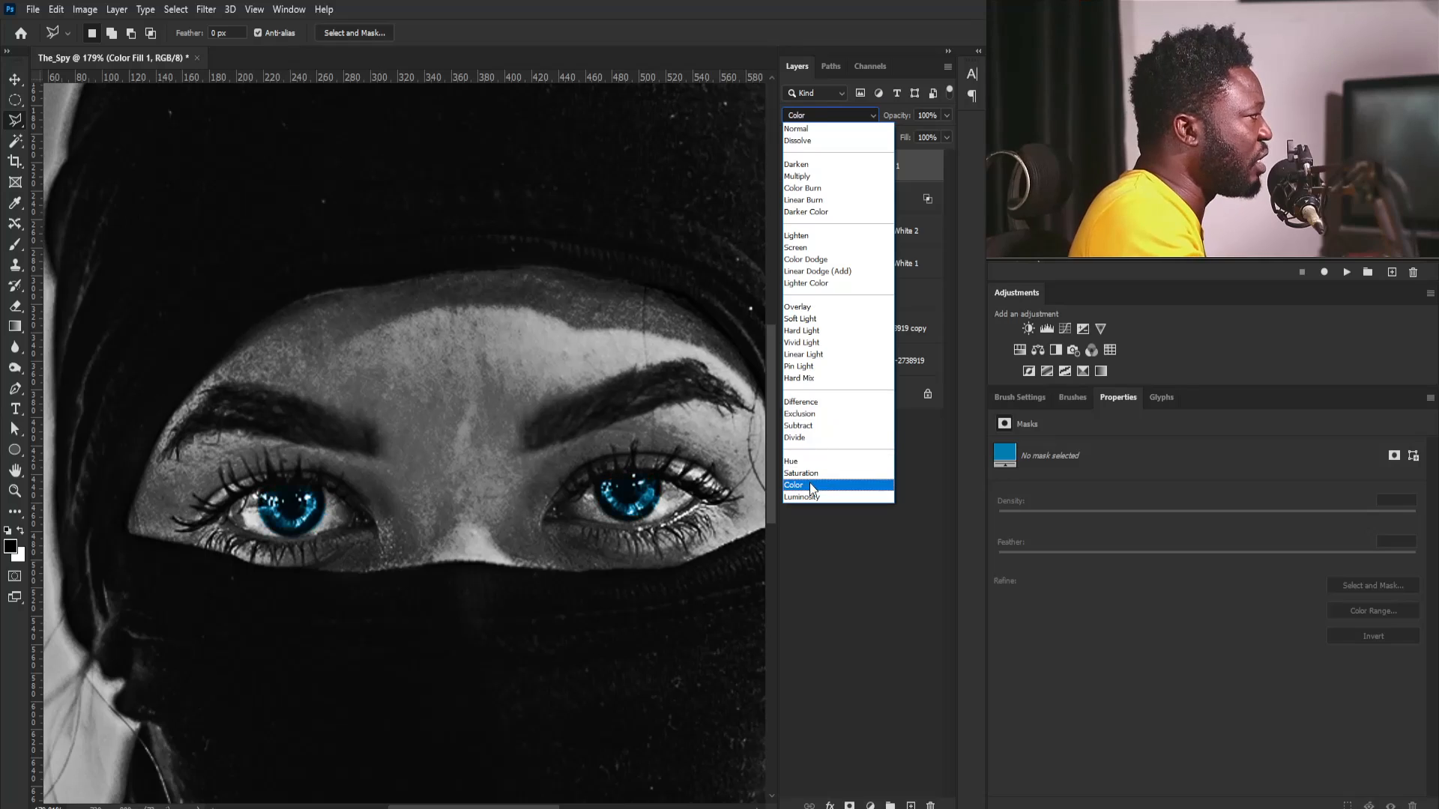
click(810, 483)
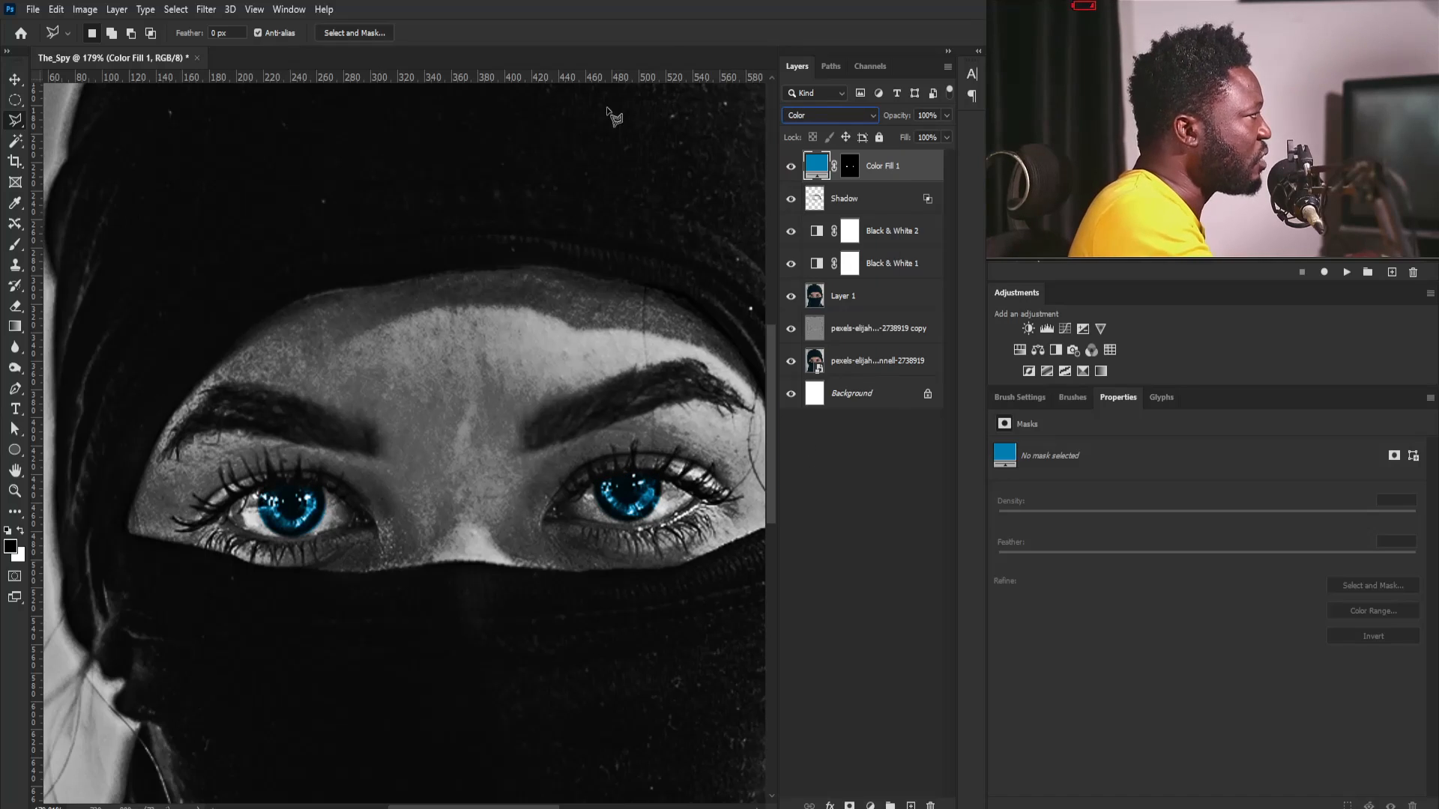
- Split the Underlying Layer black slider in the iris color fill's Blend If options to 0 / 121
drag(229, 478, 303, 549)
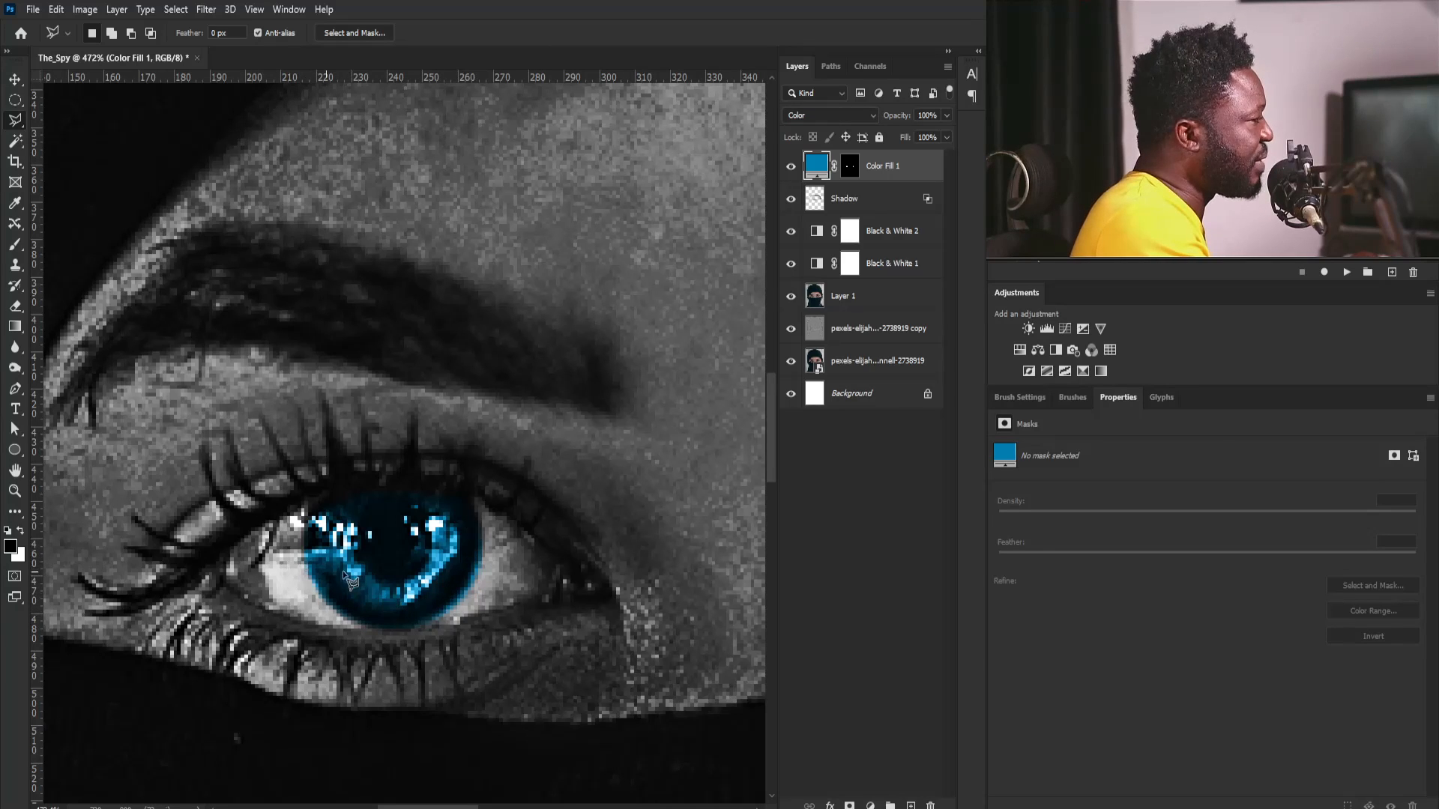
alt+click(471, 355)
drag(461, 401, 424, 484)
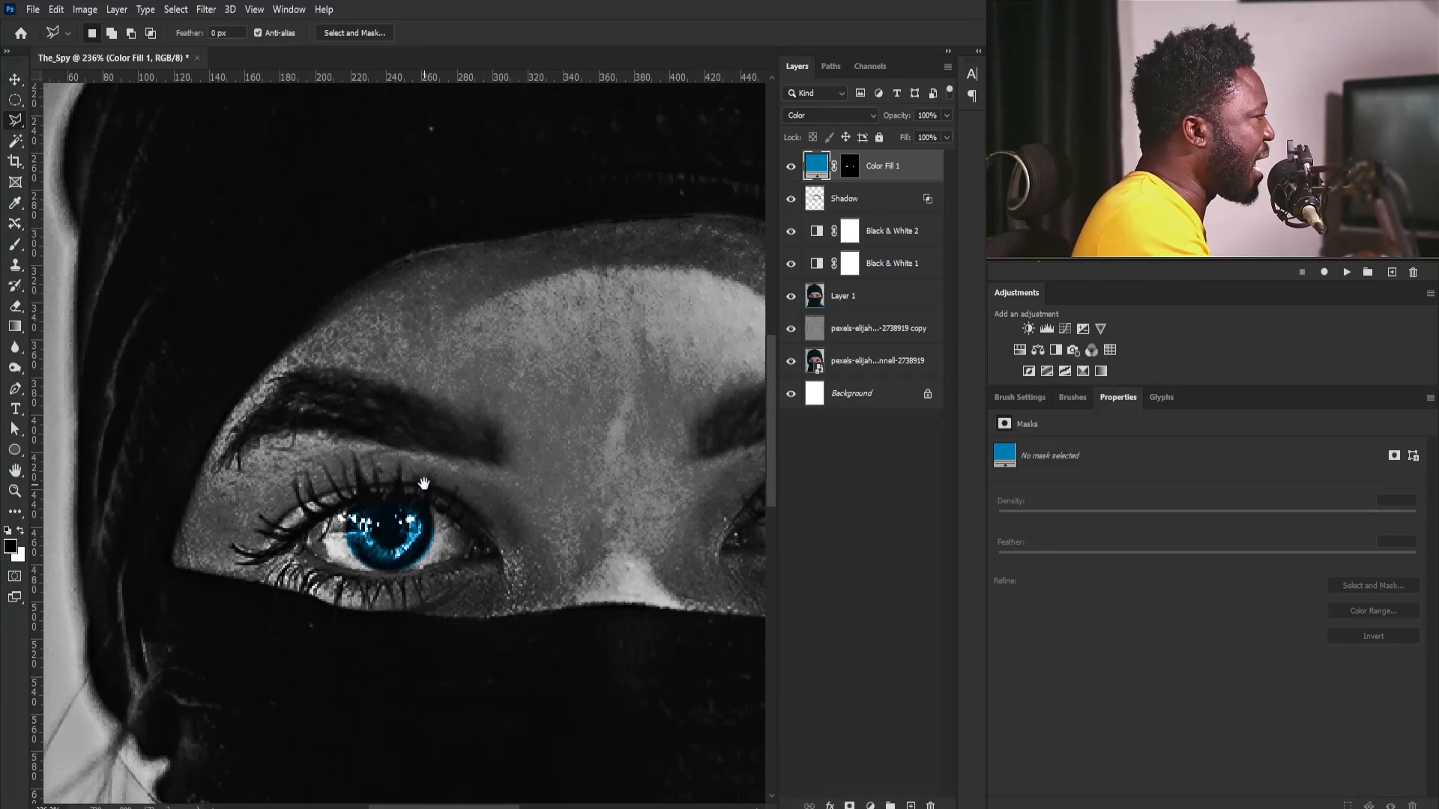
double_click(930, 169)
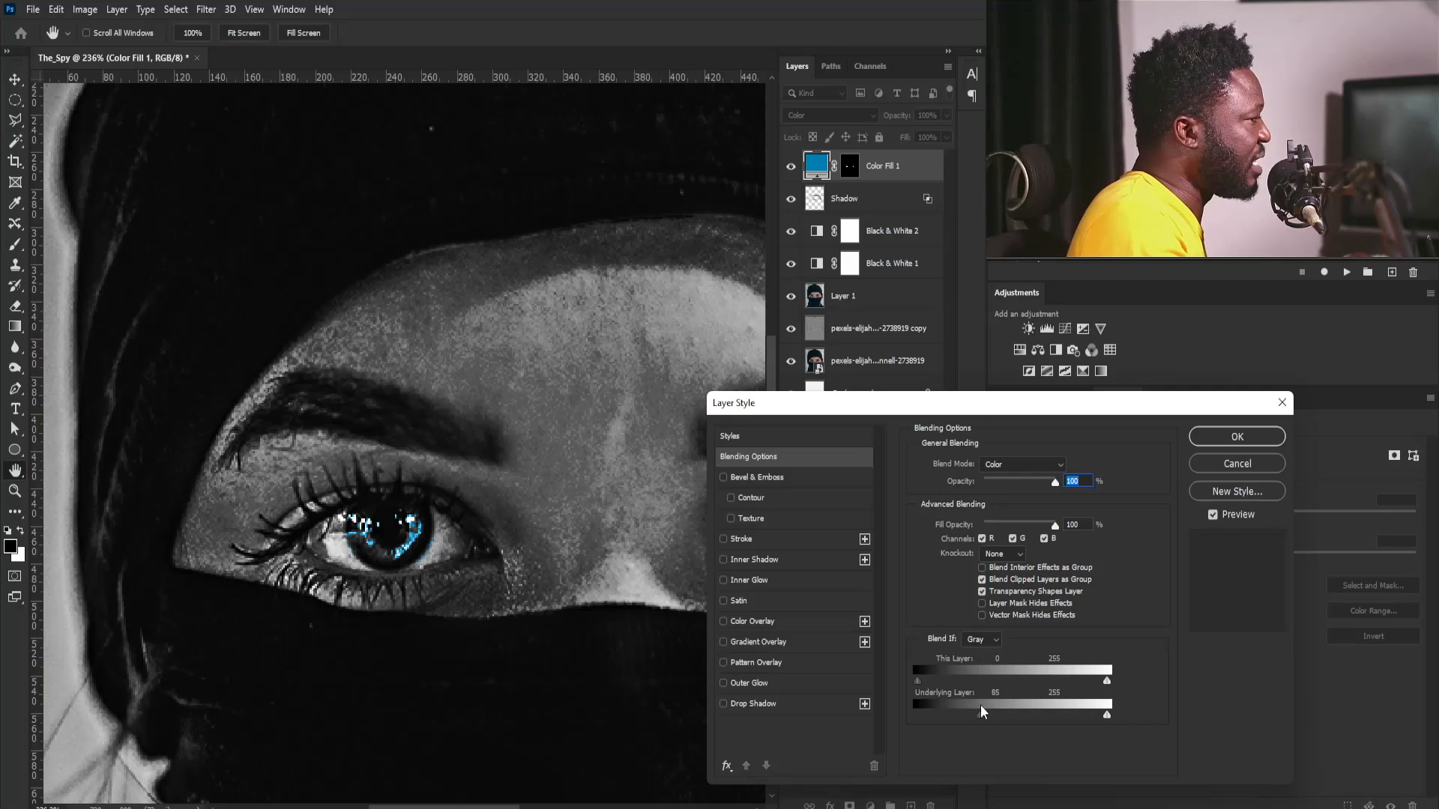
drag(954, 721, 962, 723)
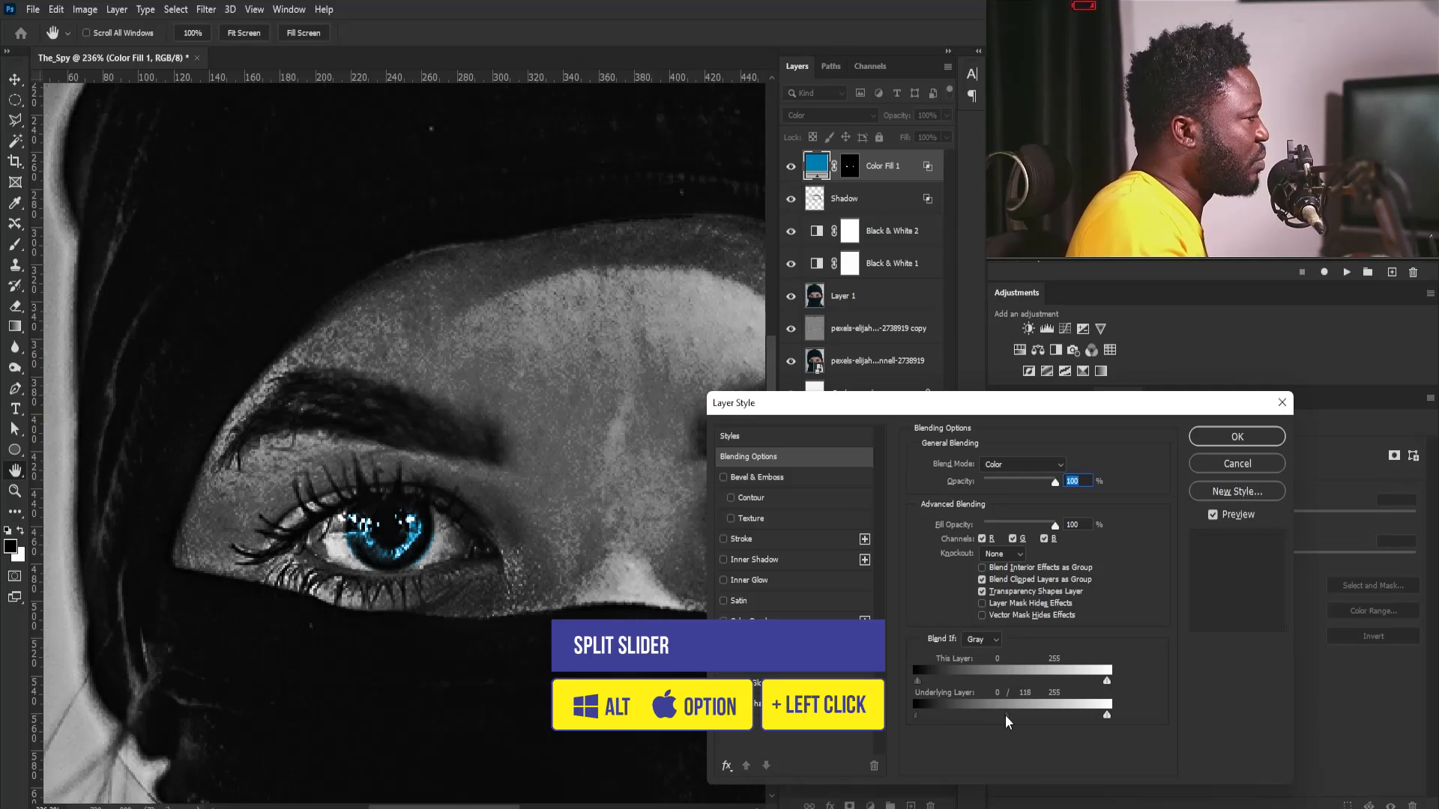
click(1229, 445)
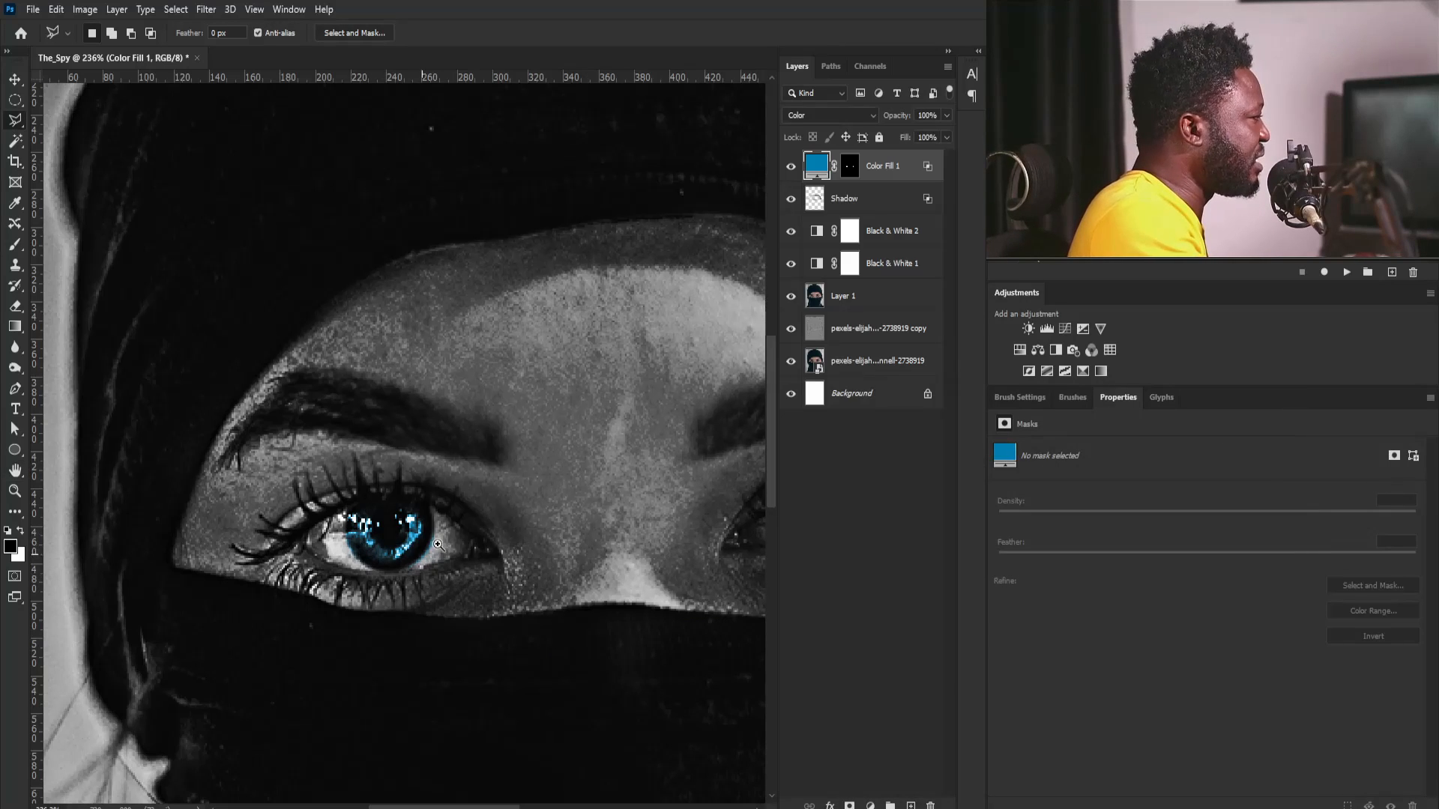
- Paint black on the color fill's mask around the edges of both irises with a 10 px brush at 0% hardness
drag(335, 523, 553, 403)
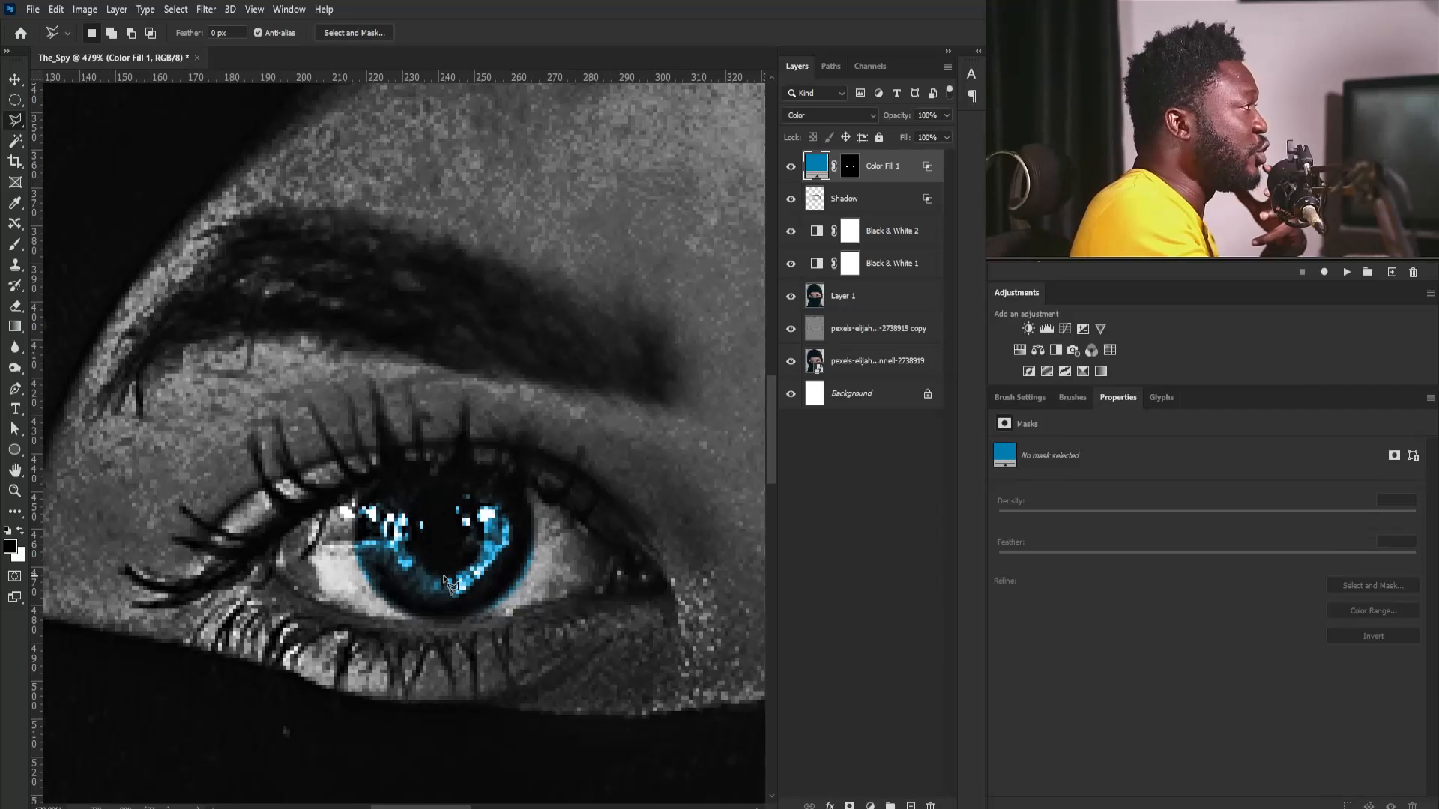
click(847, 159)
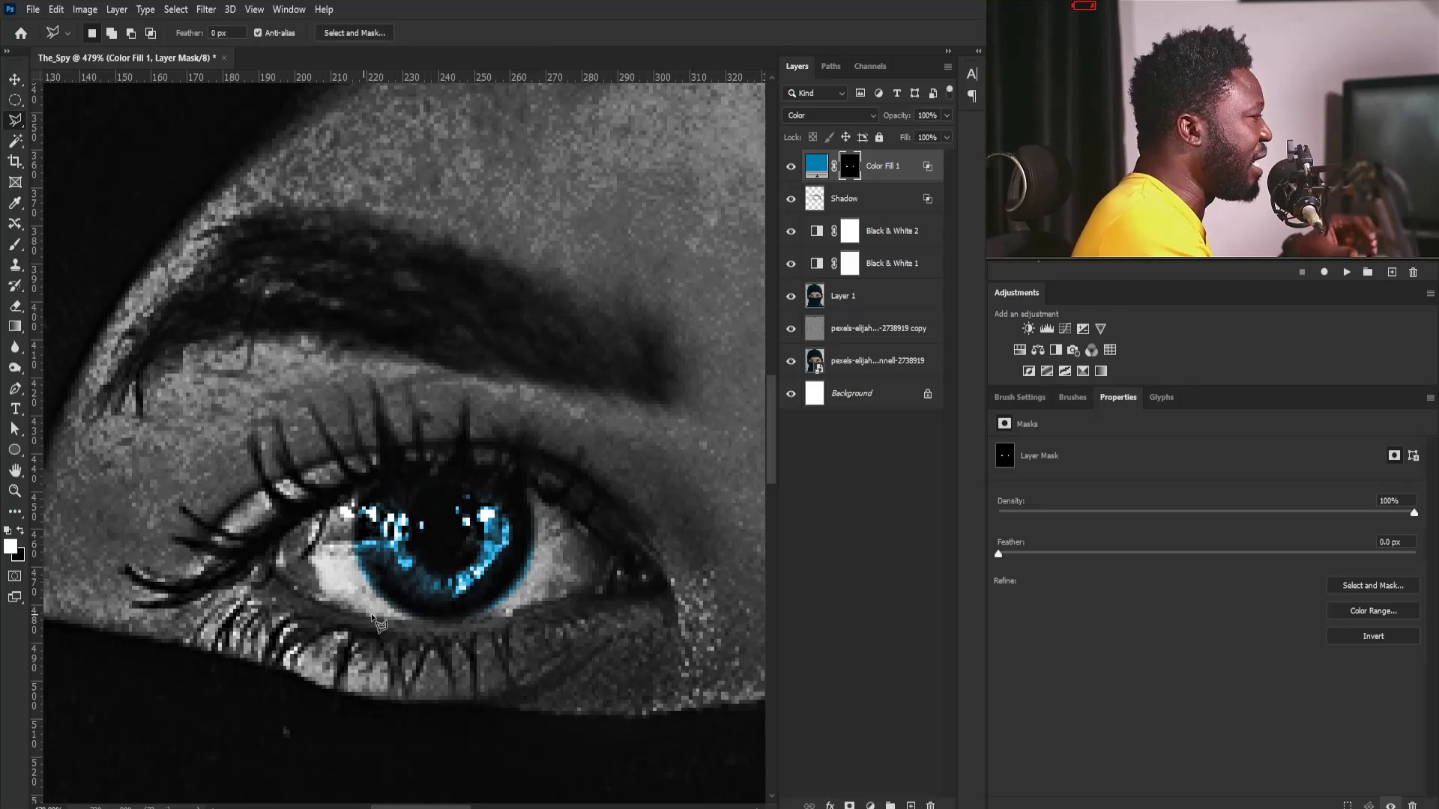
key(b)
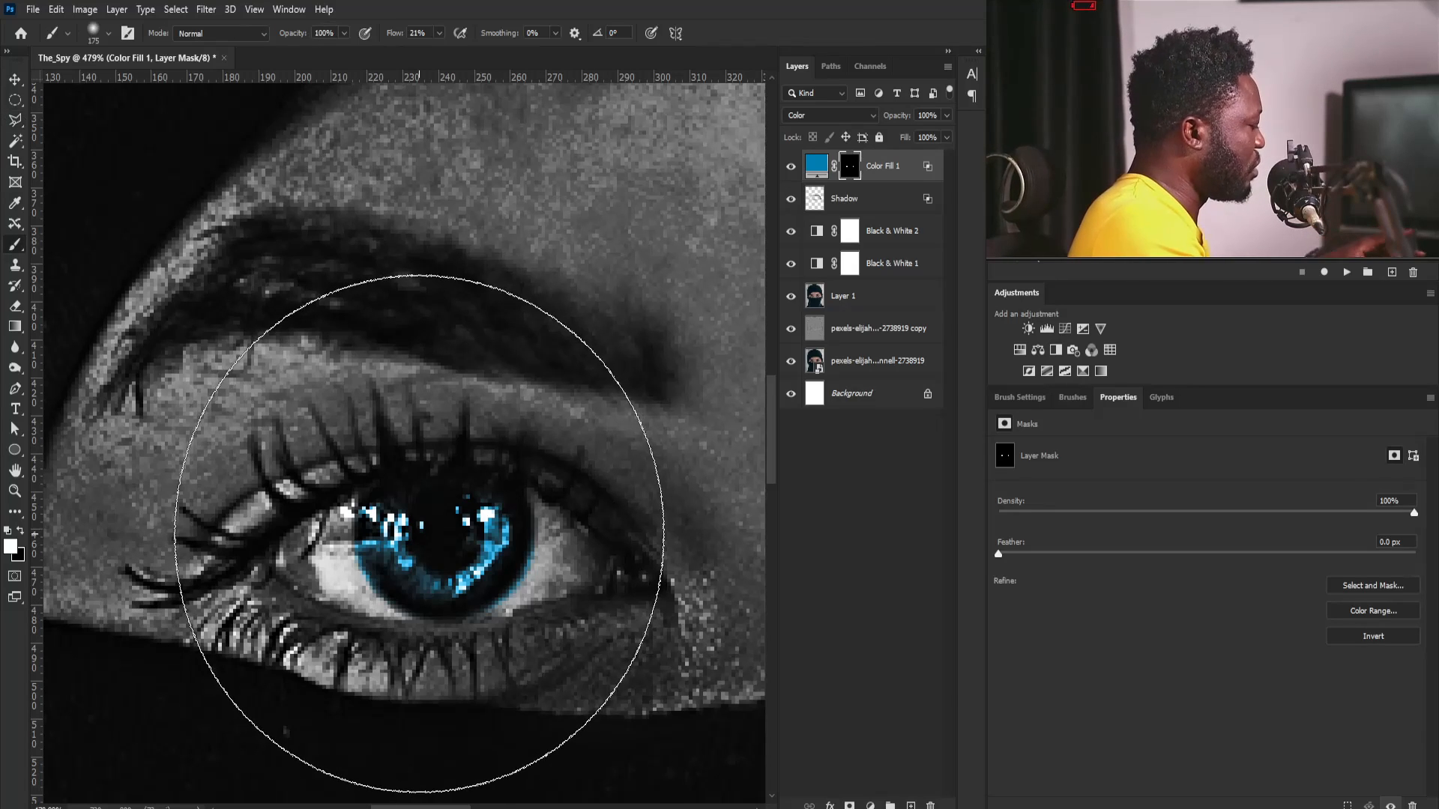
key(bracketleft)
key(bracketleft)
key(bracketleft)
key(bracketleft)
key(bracketleft)
key(bracketleft)
key(bracketleft)
key(bracketleft)
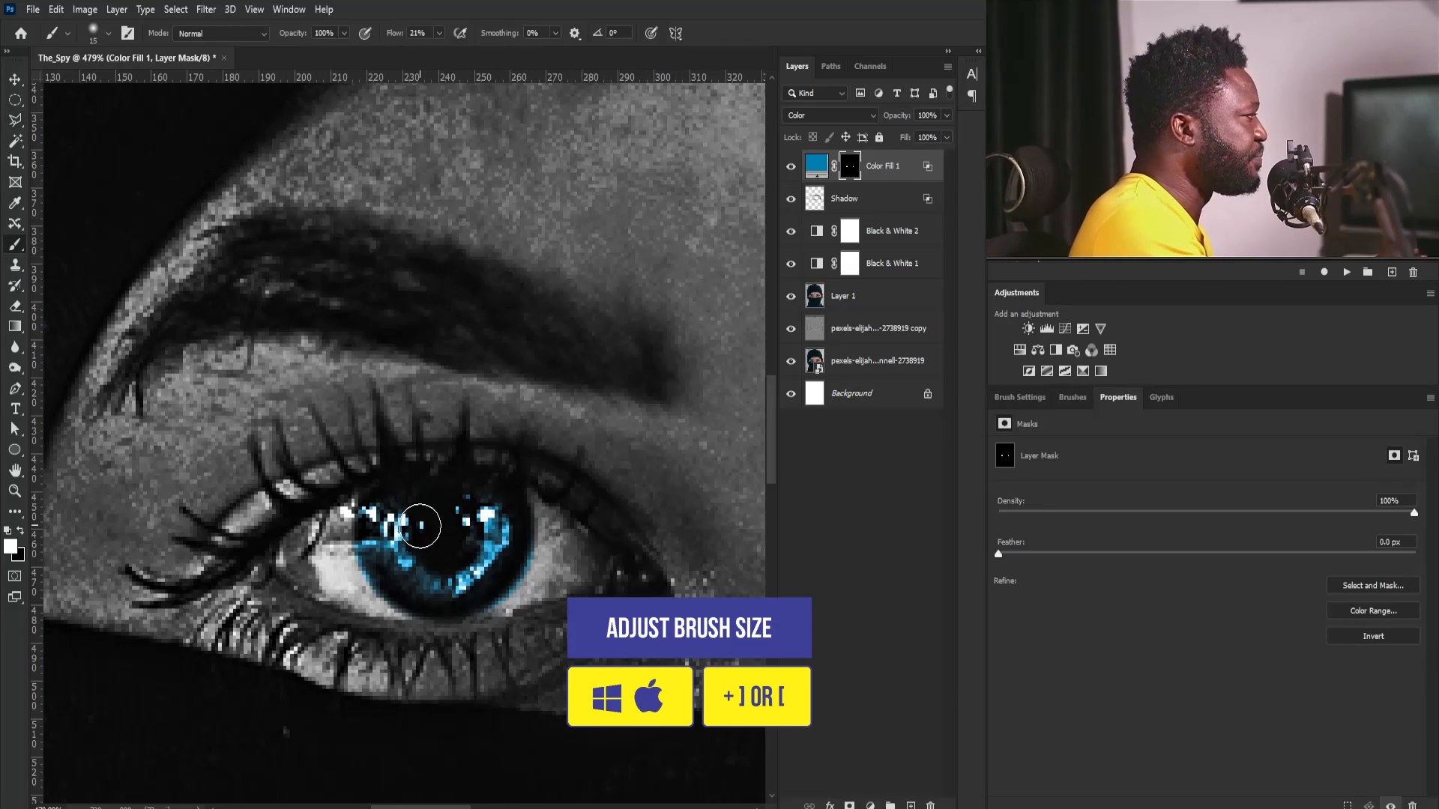
click(1021, 397)
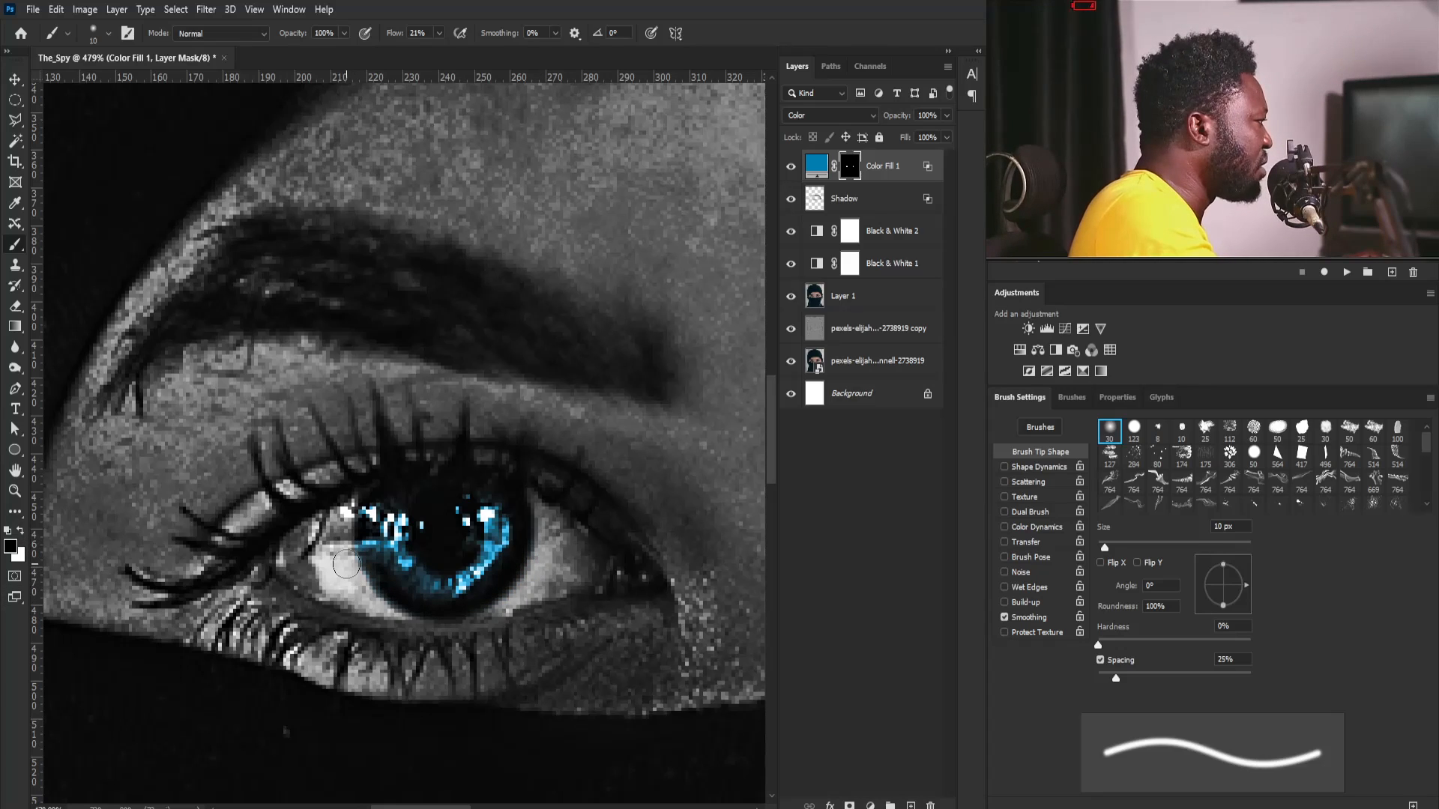
drag(581, 522, 220, 476)
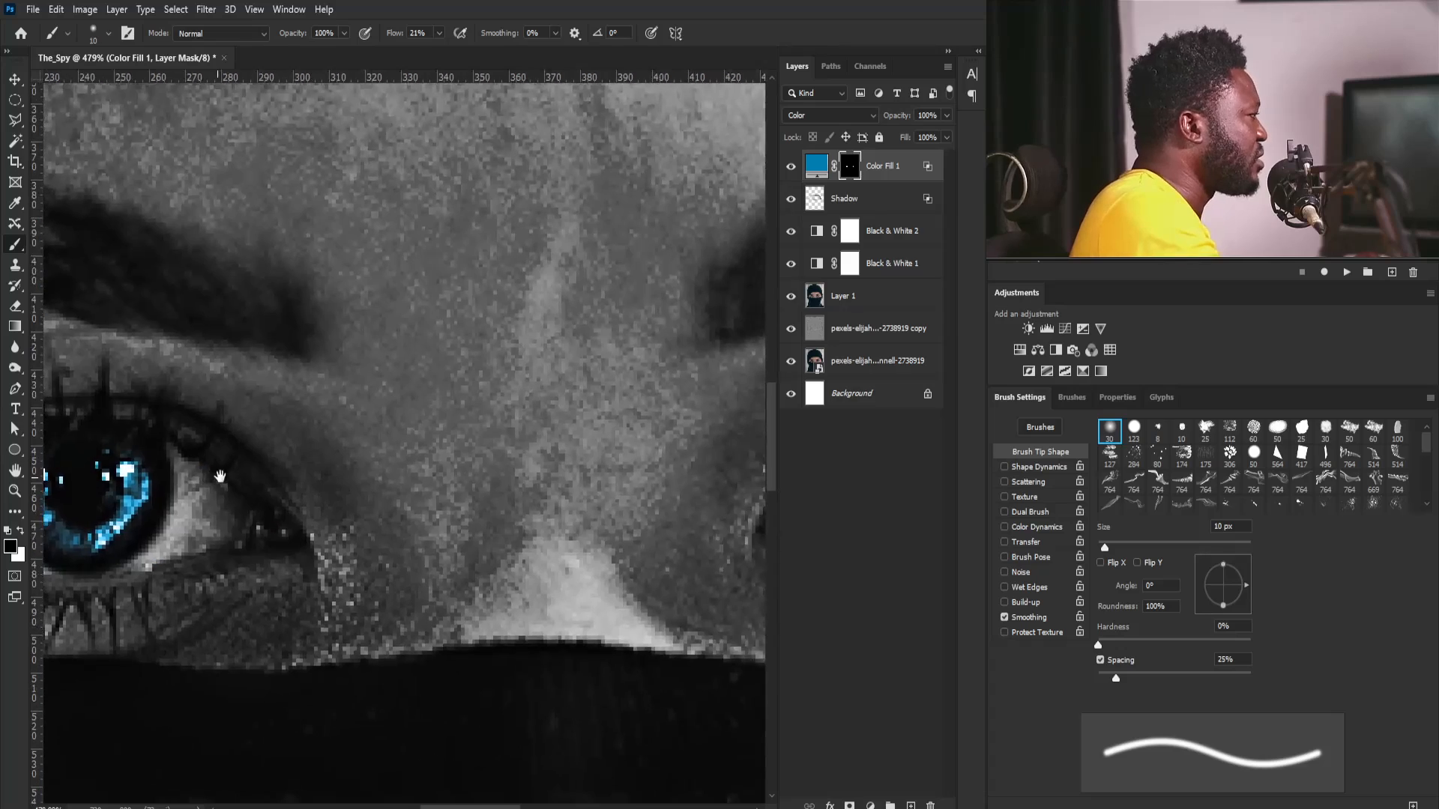
drag(502, 496, 192, 472)
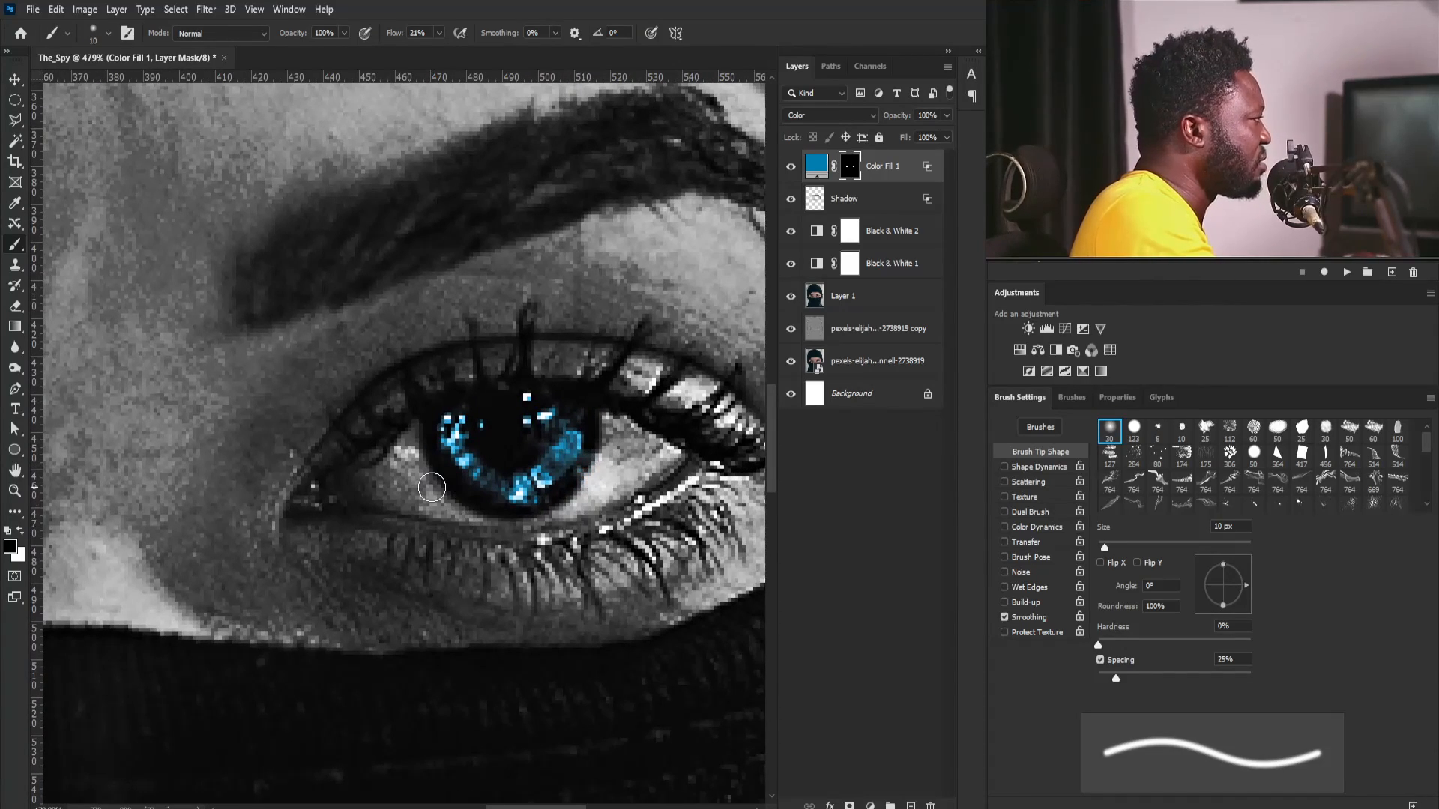
drag(525, 353, 437, 433)
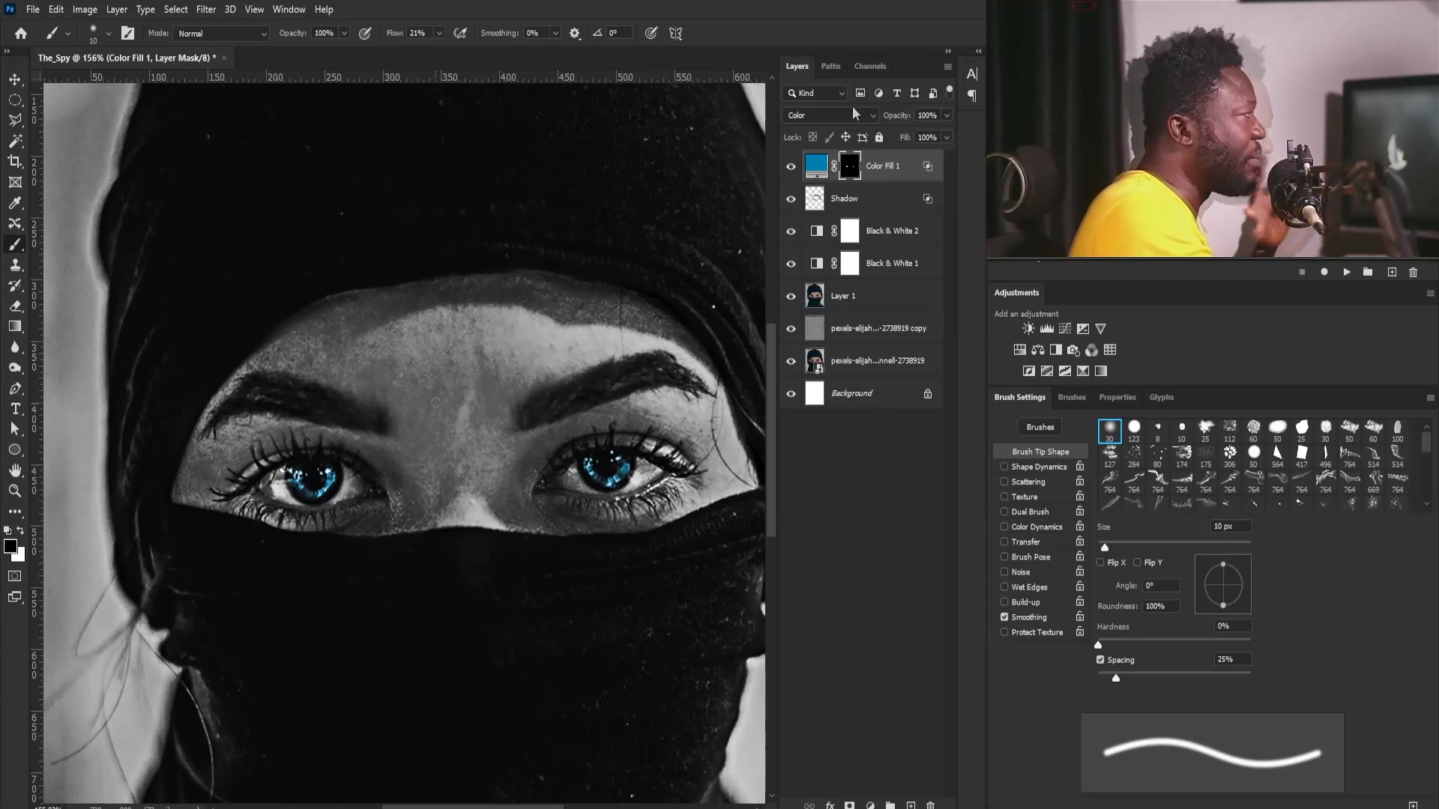
- Add a Levels adjustment layer above the iris color fill and replace its mask with the color fill's iris mask
click(1048, 328)
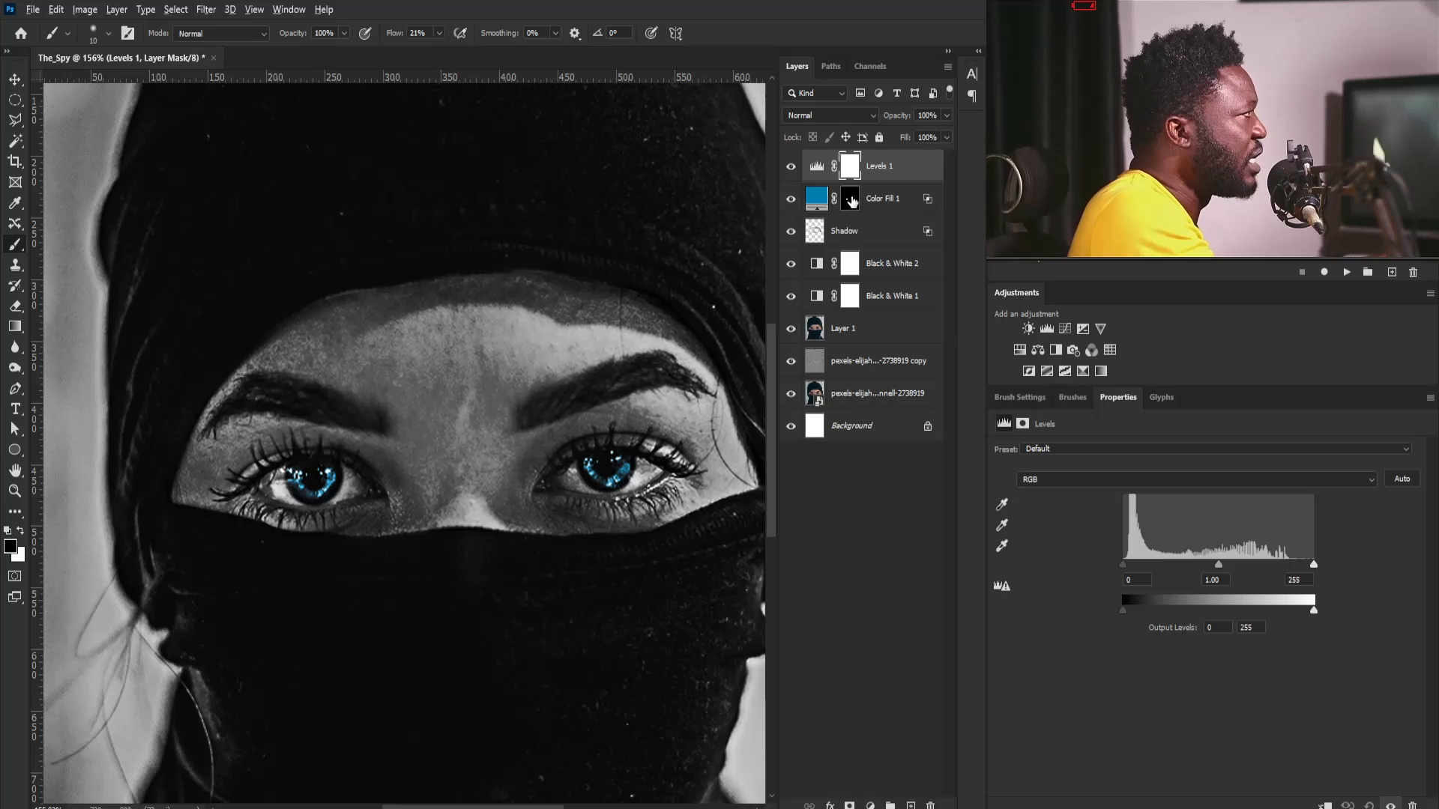
drag(852, 199, 853, 169)
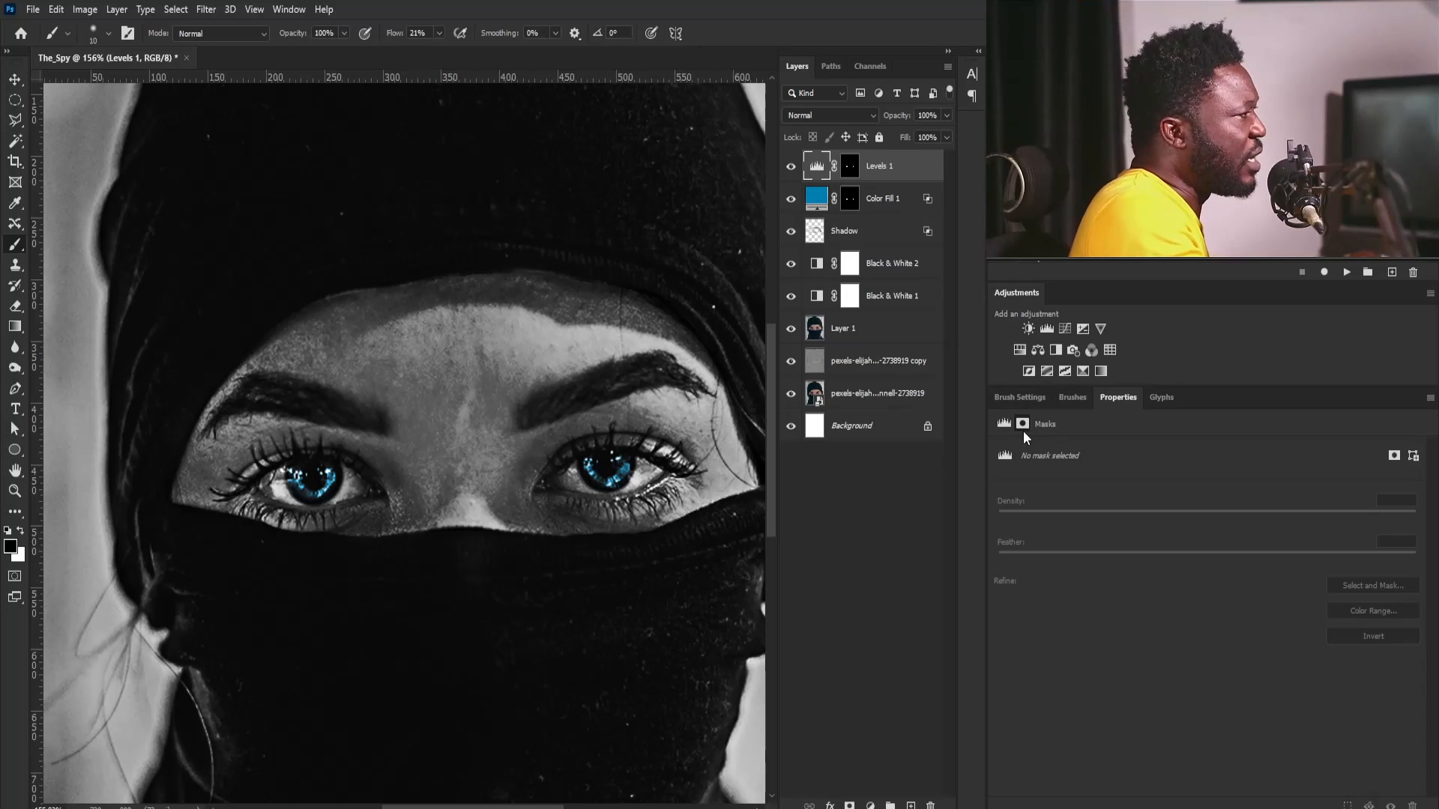
click(1004, 425)
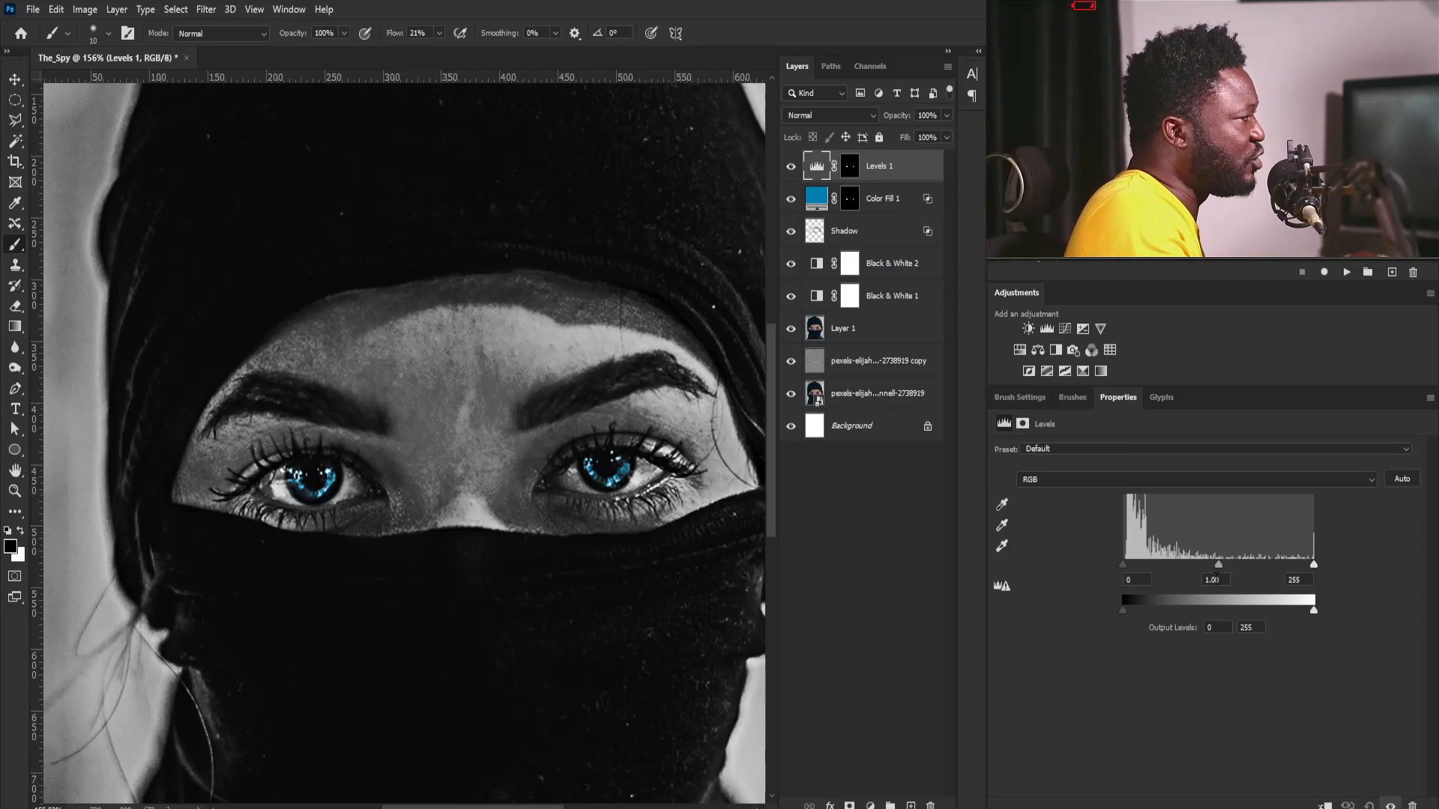
- Set the iris Levels inputs to 11, 1.58 and 202, and lower the white output level to 203
drag(1218, 567, 1205, 566)
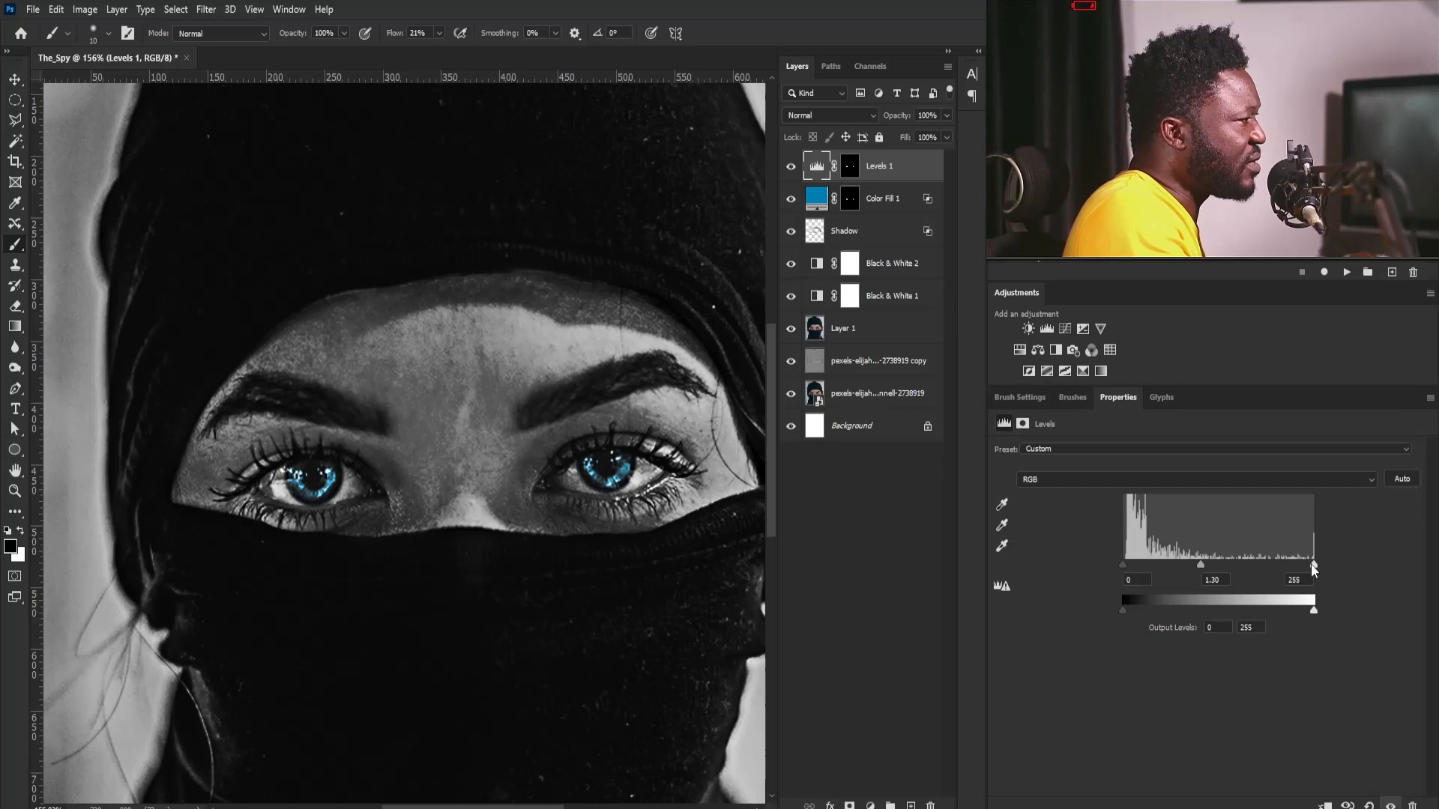
drag(1312, 565, 1275, 563)
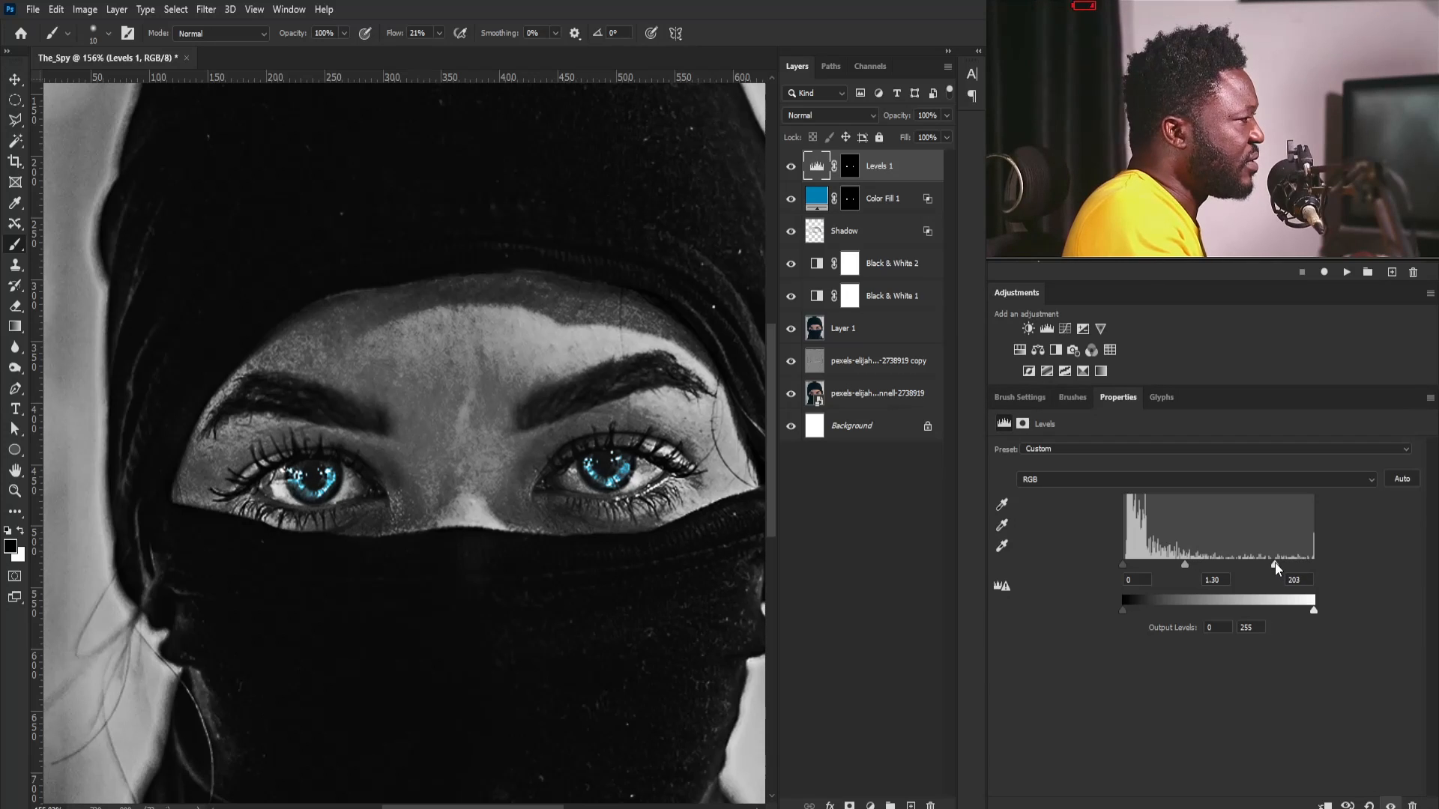
drag(1126, 565, 1182, 565)
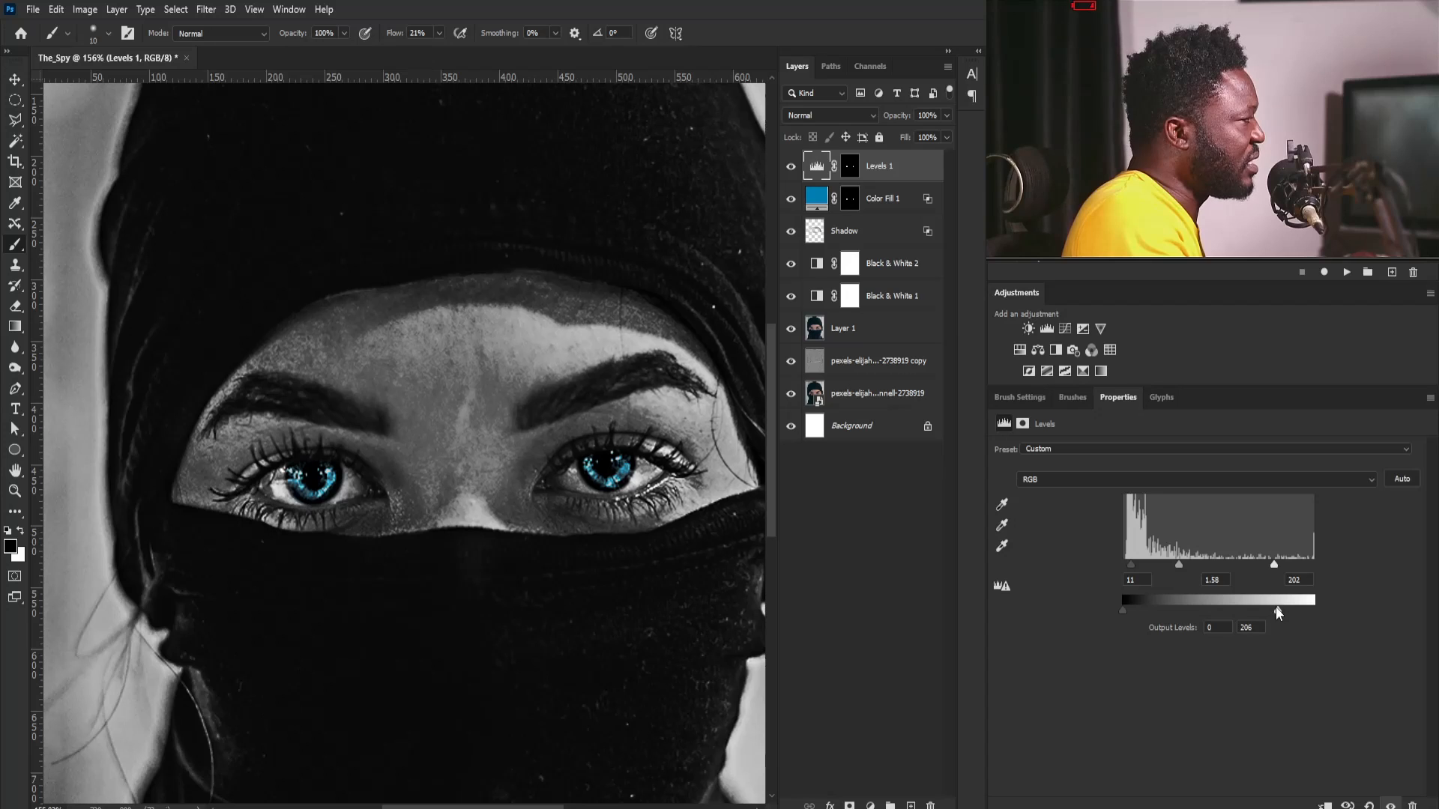
key(ctrl+0)
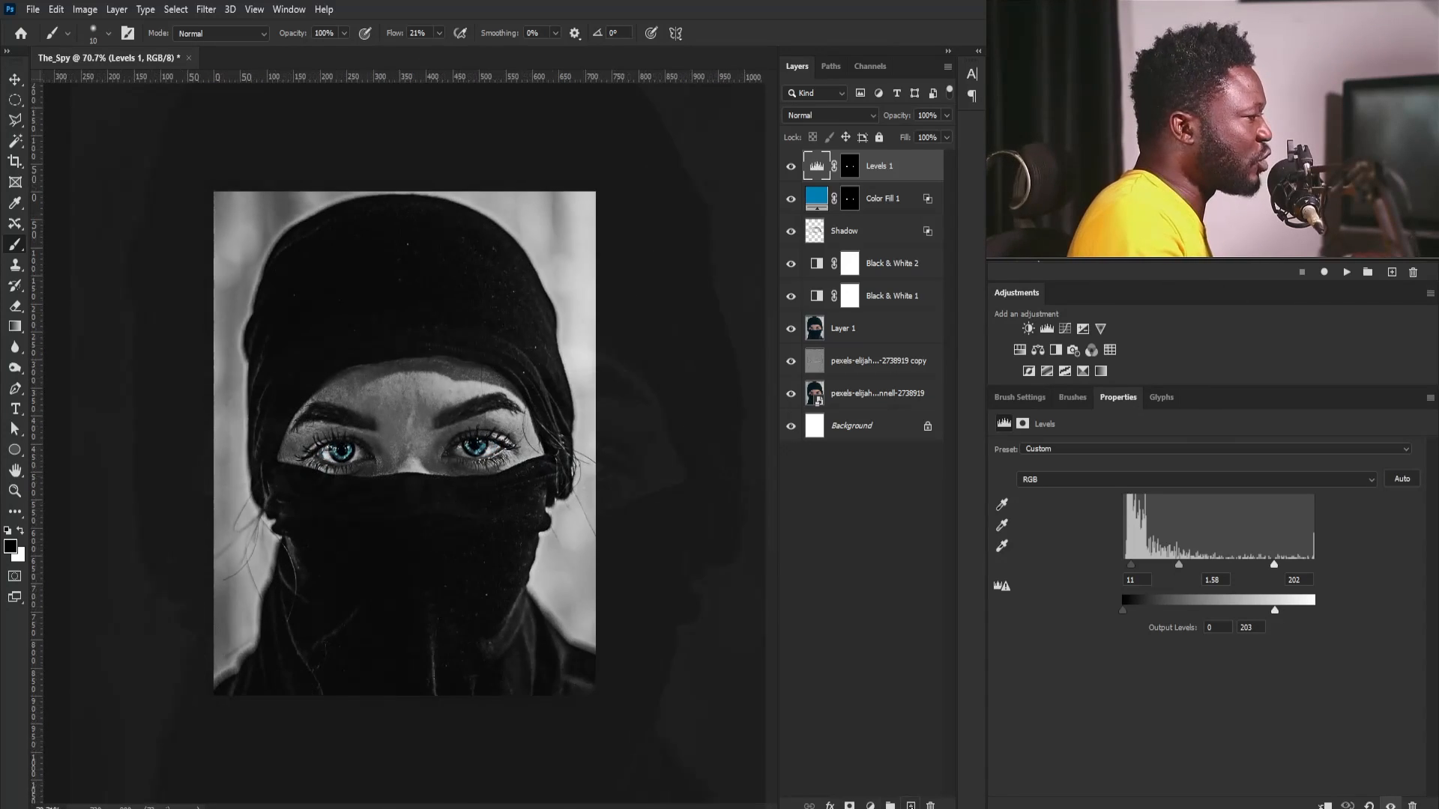
- Create a new empty layer on top of the stack and name it Black_smoke
key(ctrl+shift+alt+n)
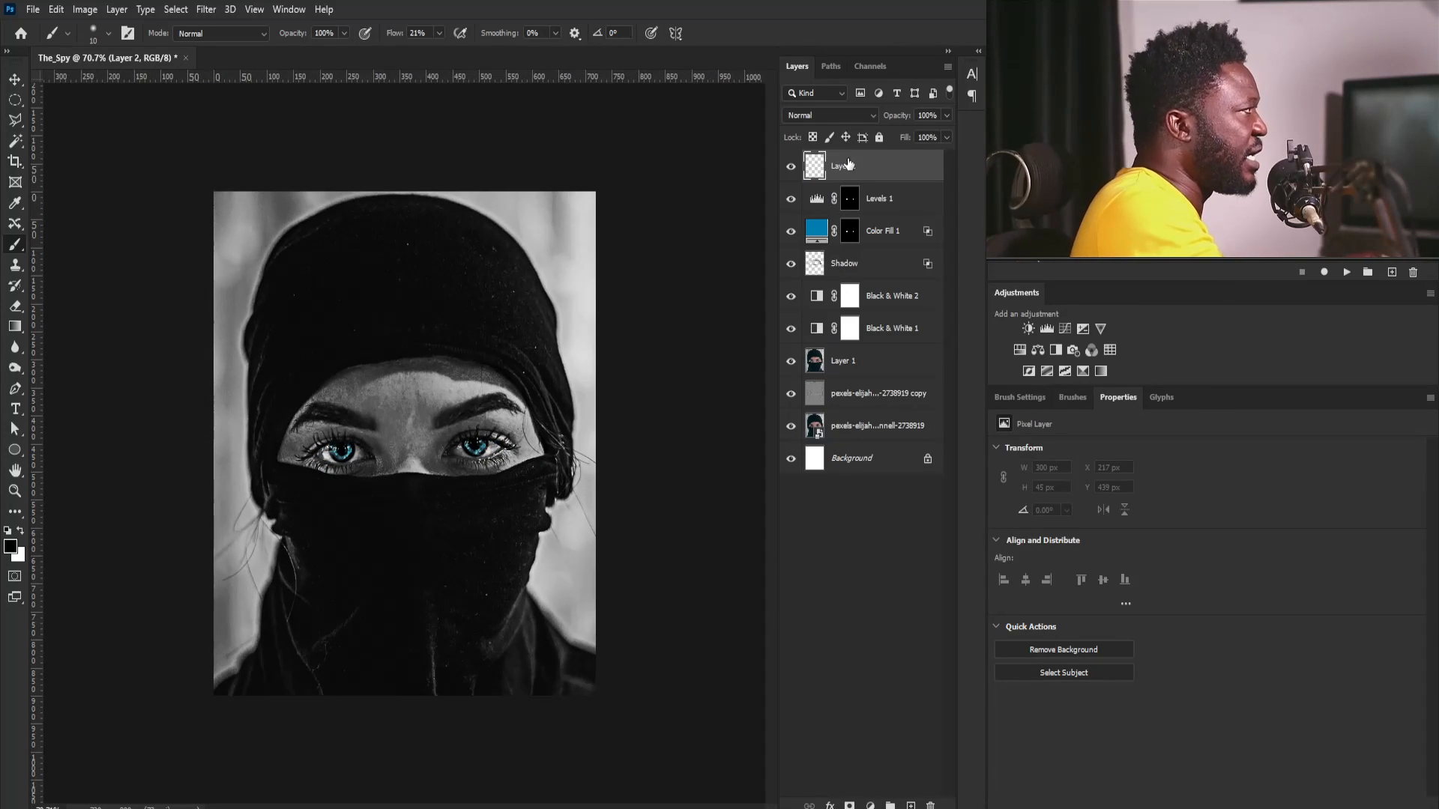
text(B)
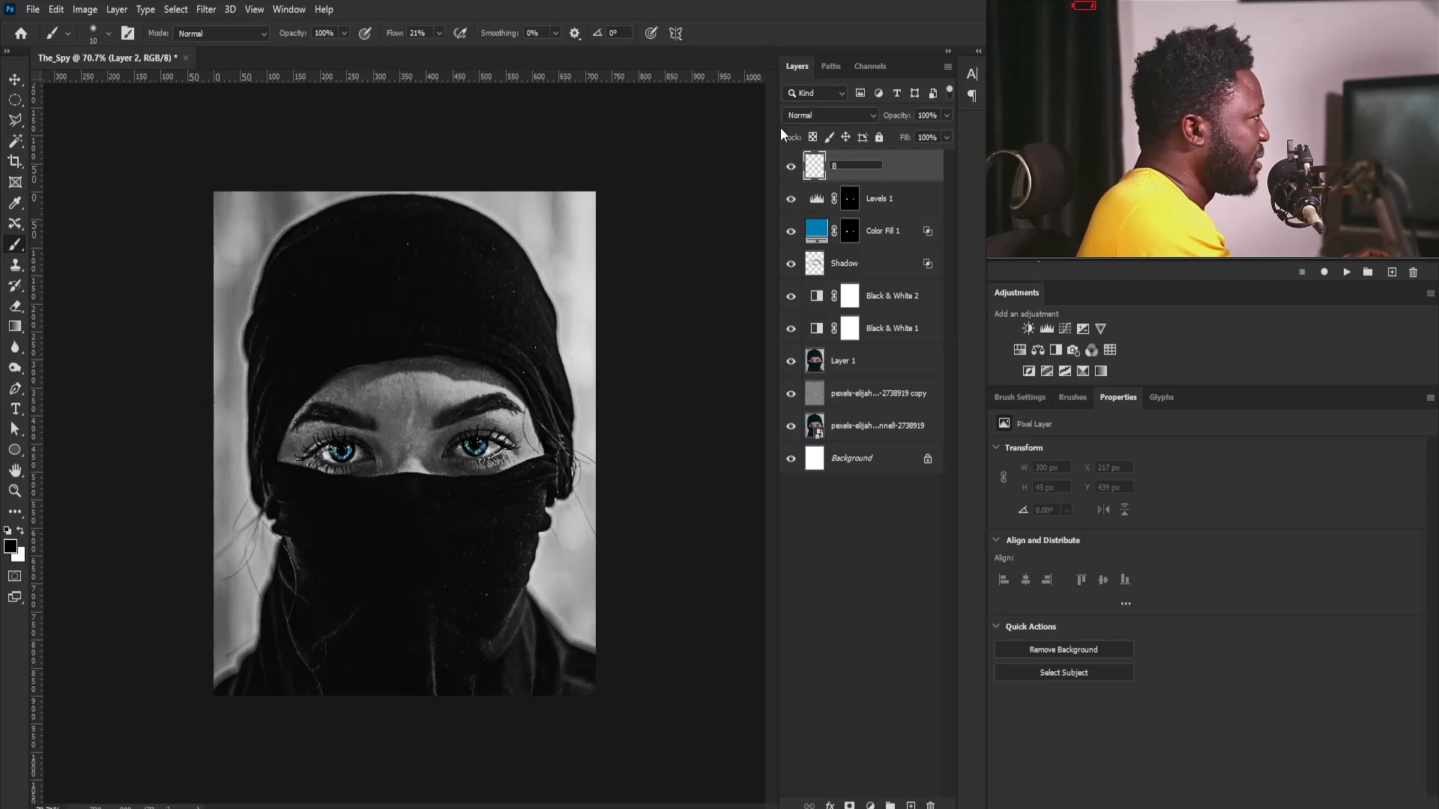
text(lack_smoke)
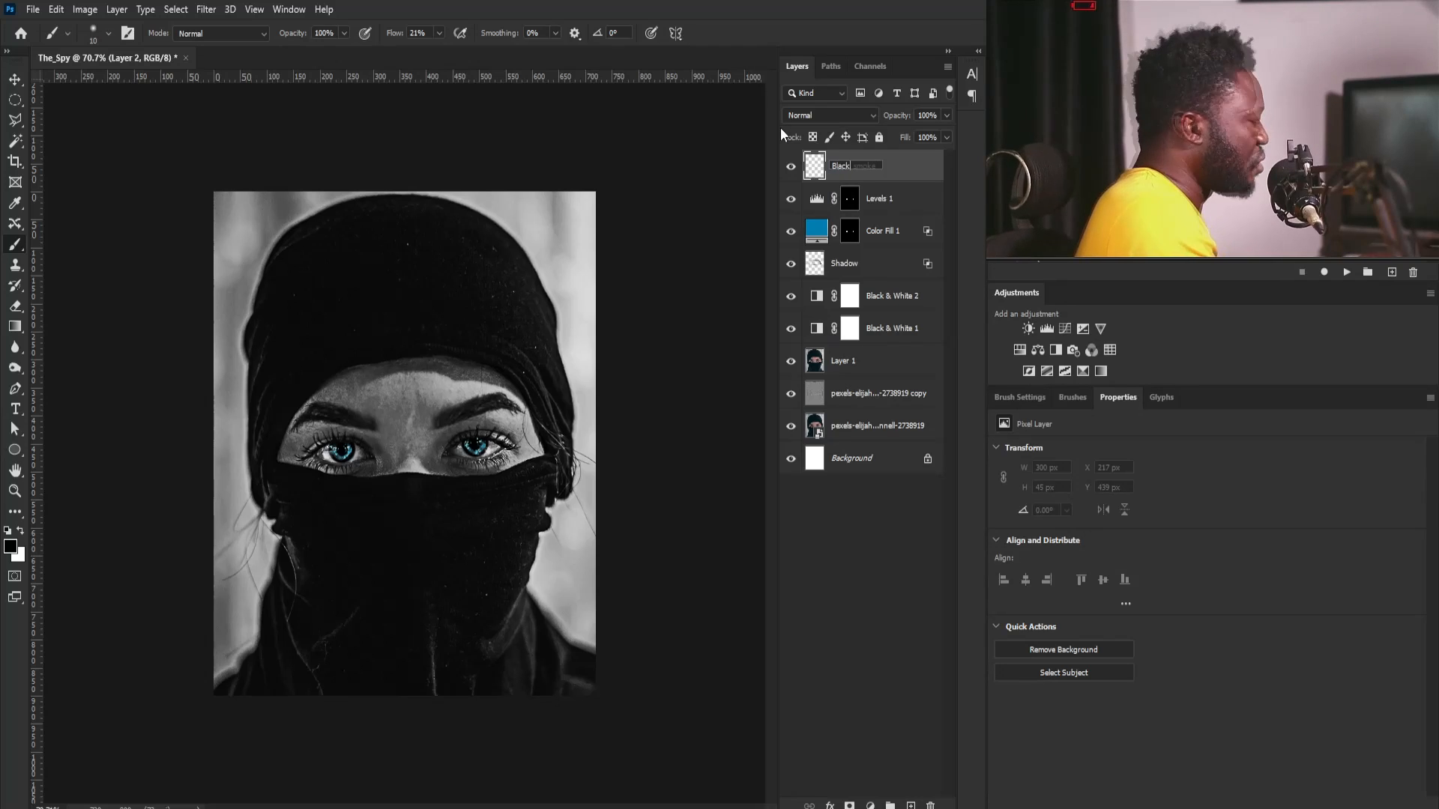
key(Return)
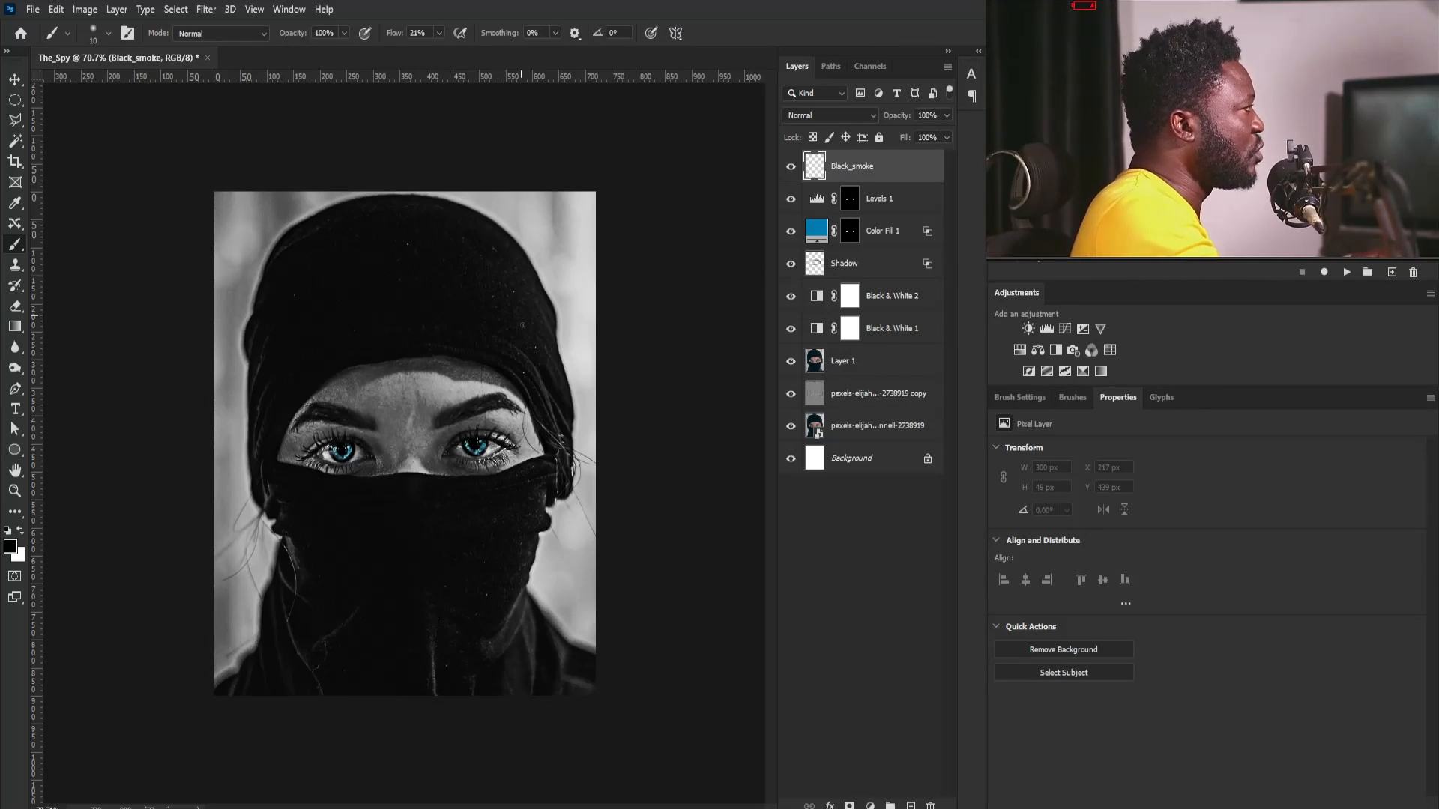
- Paint black over the lower part of the portrait and its background on Black_smoke with a 175 px brush at 21% flow
key(bracketright)
key(bracketright)
key(bracketright)
key(bracketright)
key(bracketright)
key(bracketright)
key(bracketright)
key(bracketright)
key(bracketright)
key(bracketright)
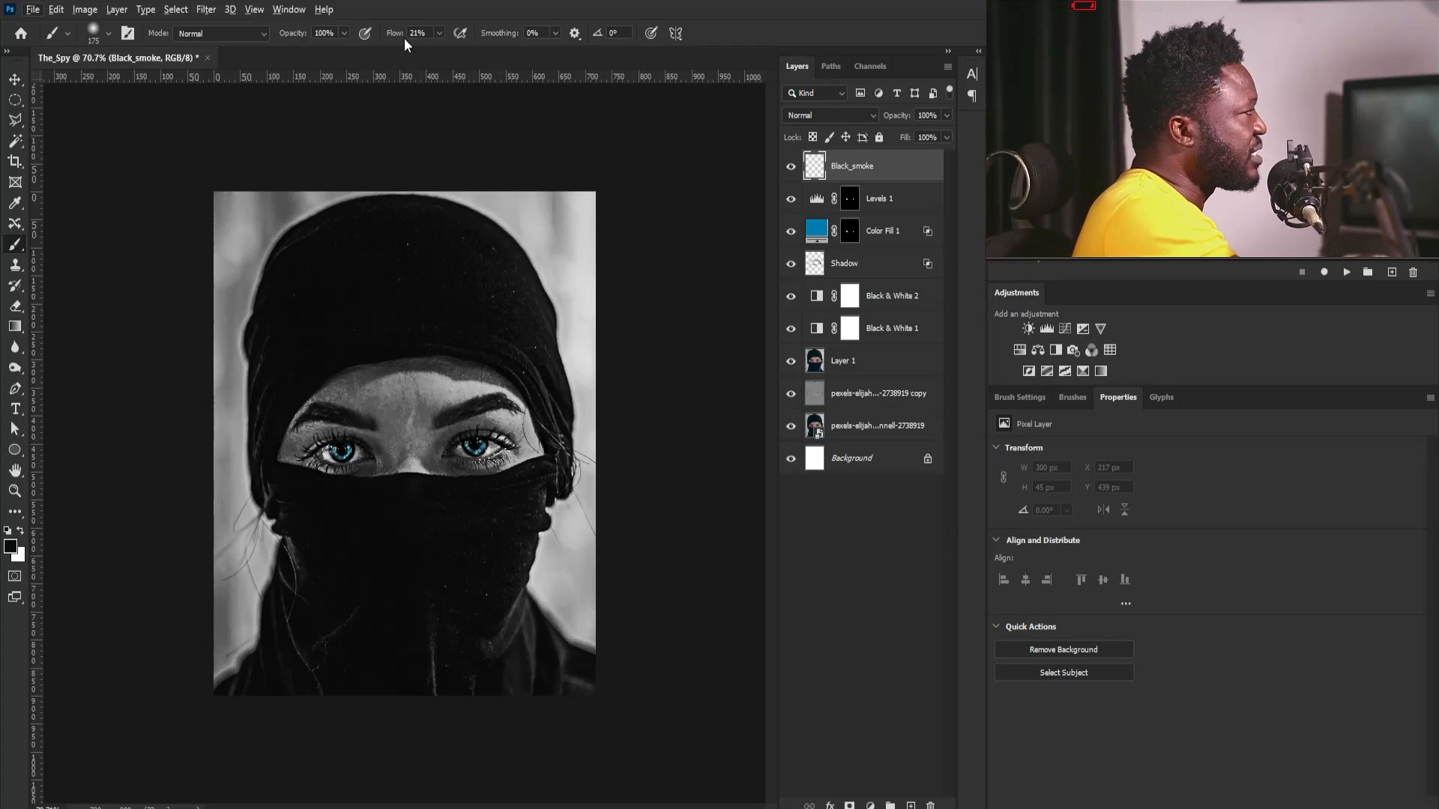
drag(222, 617, 269, 655)
mouse_move(231, 765)
mouse_down()
mouse_move(222, 739)
mouse_move(279, 697)
mouse_move(300, 703)
mouse_up()
mouse_move(395, 700)
mouse_down()
mouse_move(343, 501)
mouse_move(313, 618)
mouse_move(141, 388)
mouse_move(176, 506)
mouse_move(212, 514)
mouse_move(257, 297)
mouse_move(253, 570)
mouse_move(270, 350)
mouse_up()
drag(444, 618, 288, 559)
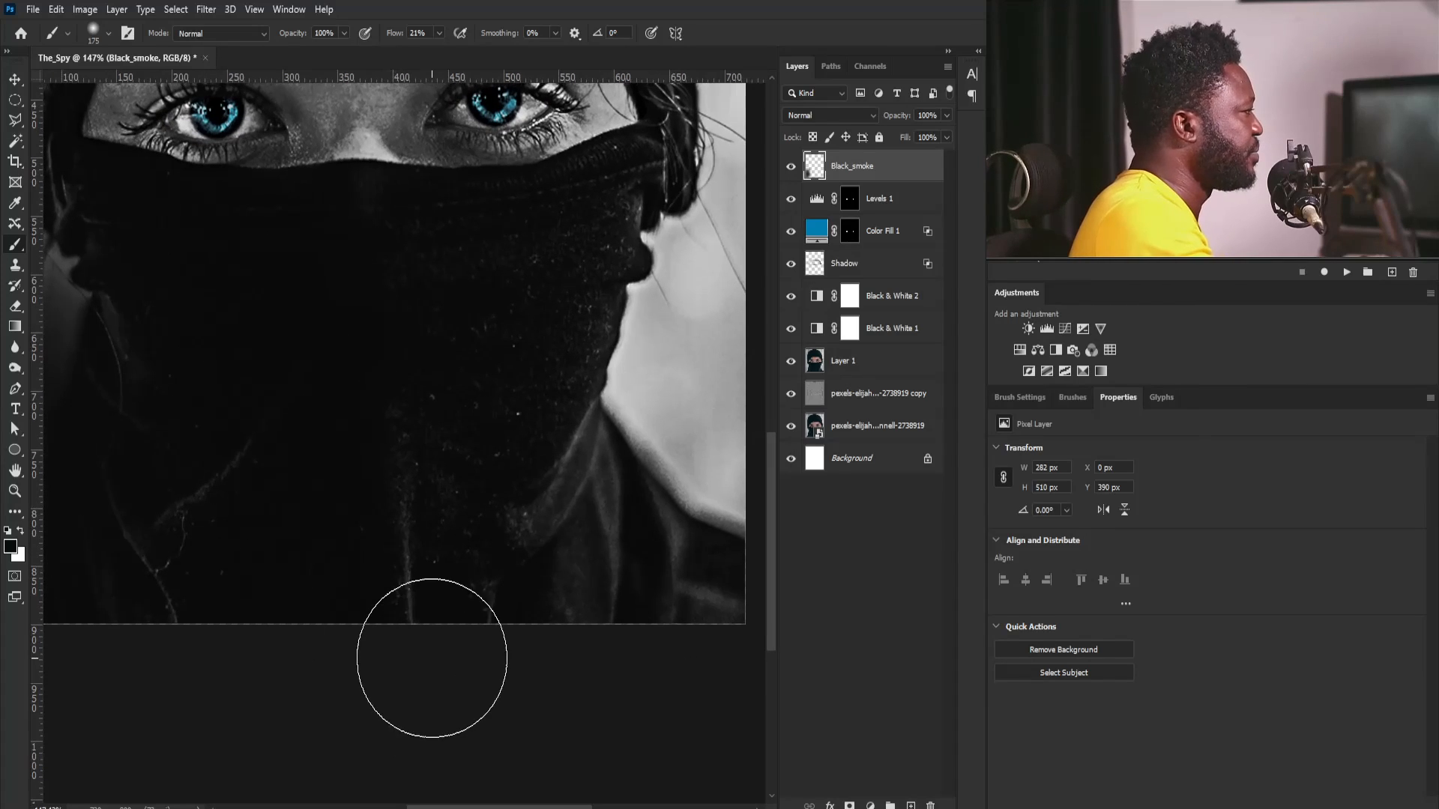
mouse_move(442, 660)
mouse_down()
mouse_move(629, 660)
mouse_move(665, 392)
mouse_move(673, 652)
mouse_move(718, 615)
mouse_move(727, 657)
mouse_move(674, 616)
mouse_move(627, 614)
mouse_move(679, 331)
mouse_move(596, 546)
mouse_move(595, 378)
mouse_move(526, 514)
mouse_move(627, 266)
mouse_up()
mouse_move(707, 566)
mouse_down()
mouse_move(620, 674)
mouse_move(504, 574)
mouse_move(560, 501)
mouse_up()
drag(501, 315, 384, 442)
mouse_move(158, 612)
mouse_down()
mouse_move(252, 670)
mouse_move(435, 711)
mouse_move(291, 720)
mouse_up()
key(ctrl+0)
- Place the night street photo, put its layer directly below Black & White 1, and shift it to X -73 px
key(v)
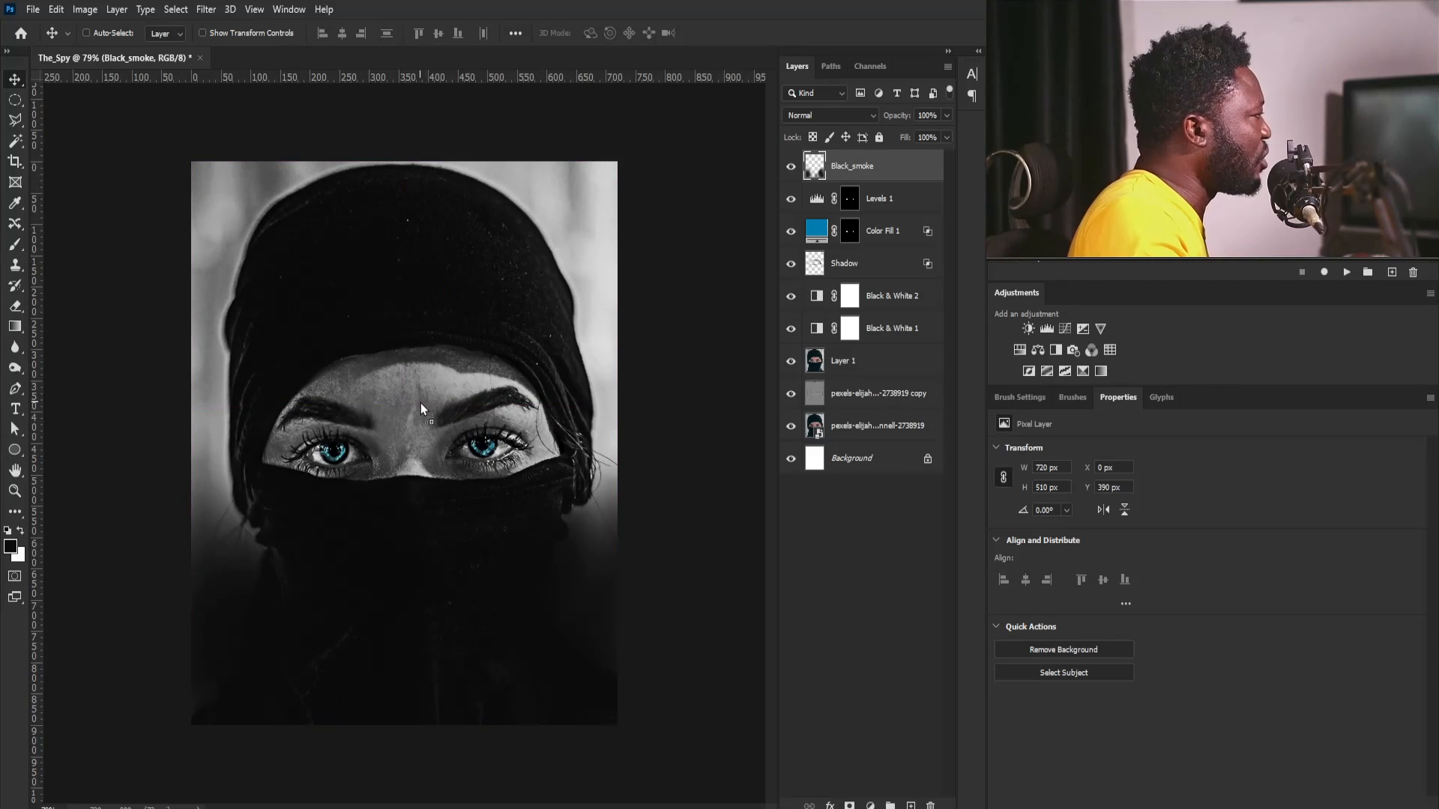
drag(420, 409, 419, 406)
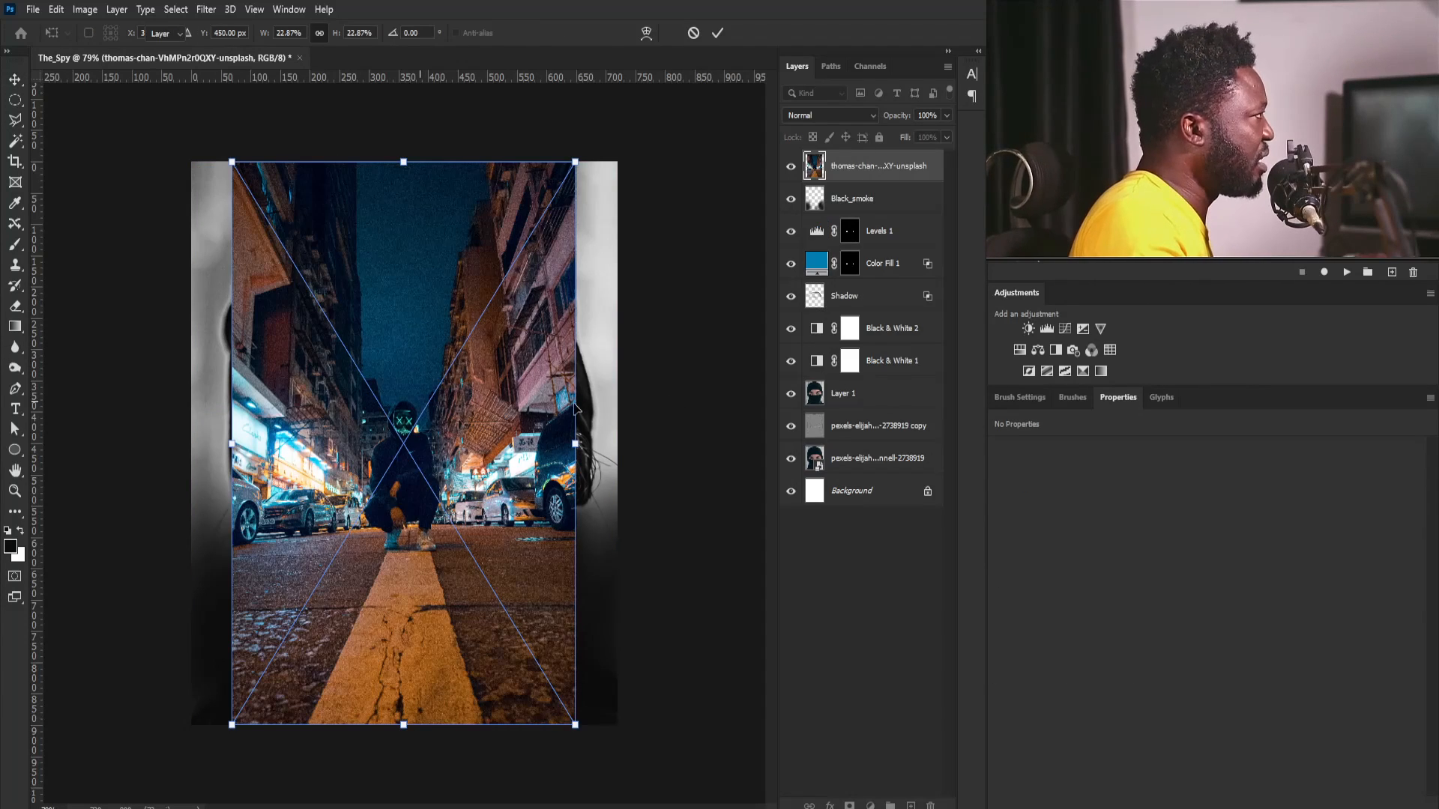
key(Return)
drag(890, 164, 893, 368)
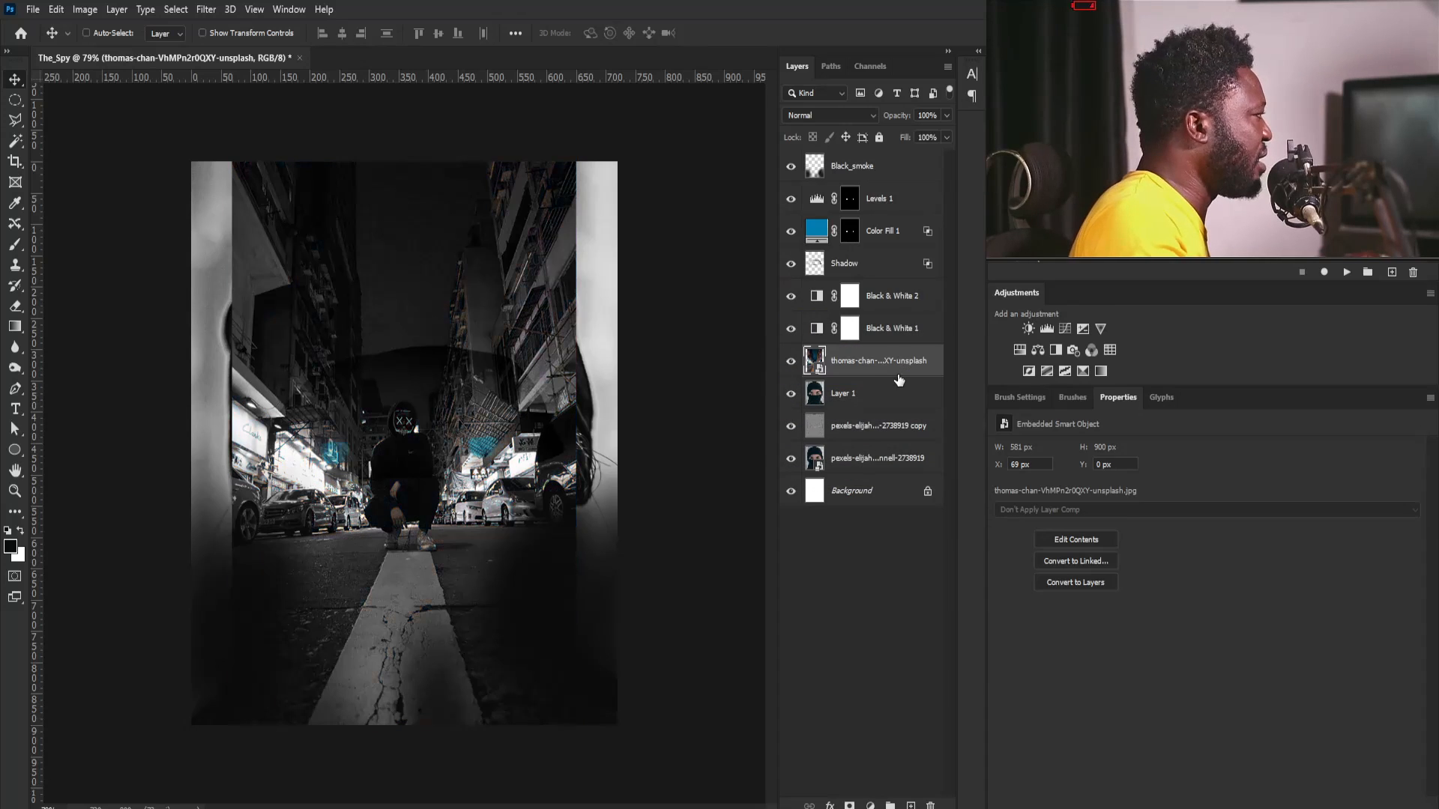
drag(524, 365, 441, 367)
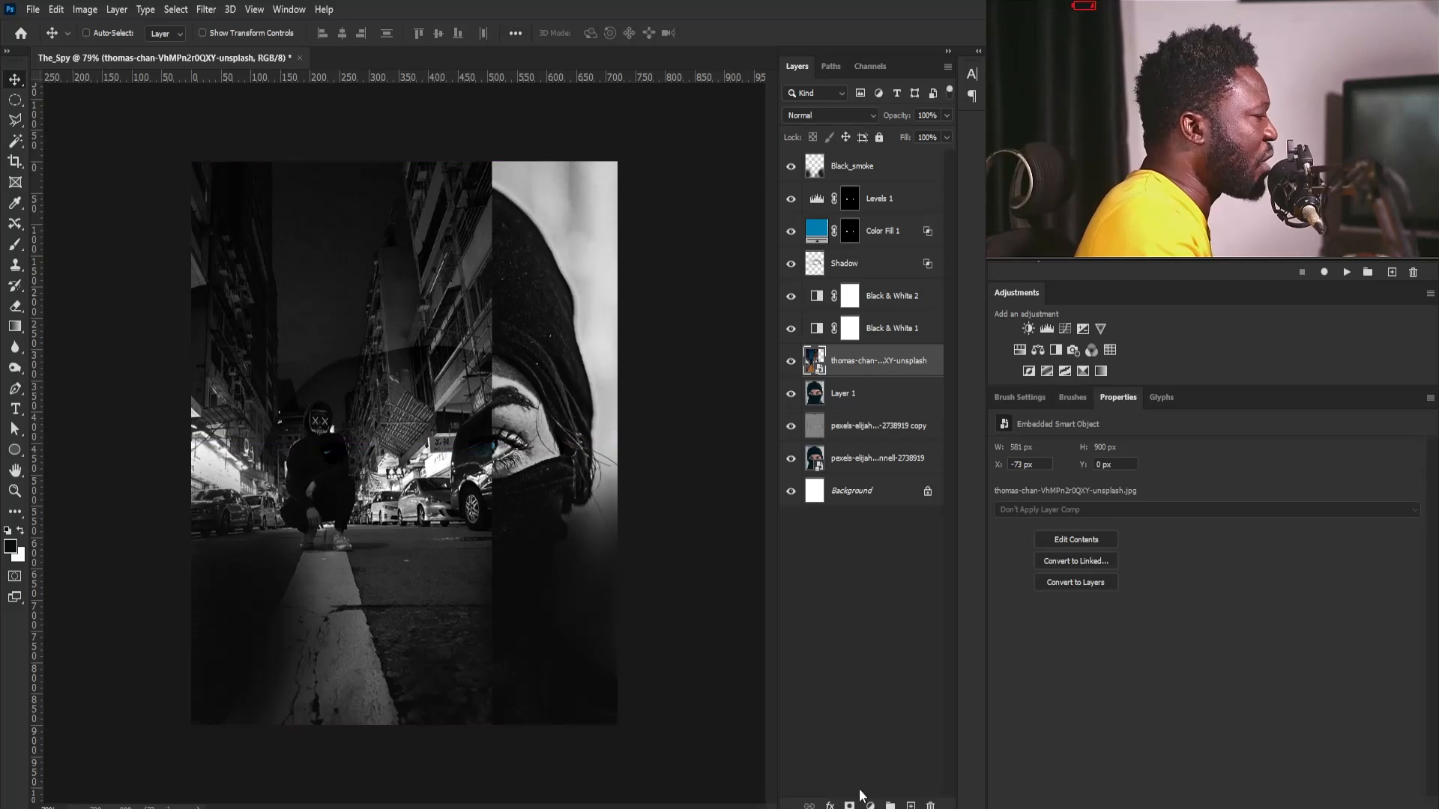
- Add an inverted layer mask to the street photo and paint white beside the left of the head with a 175 px brush
click(849, 806)
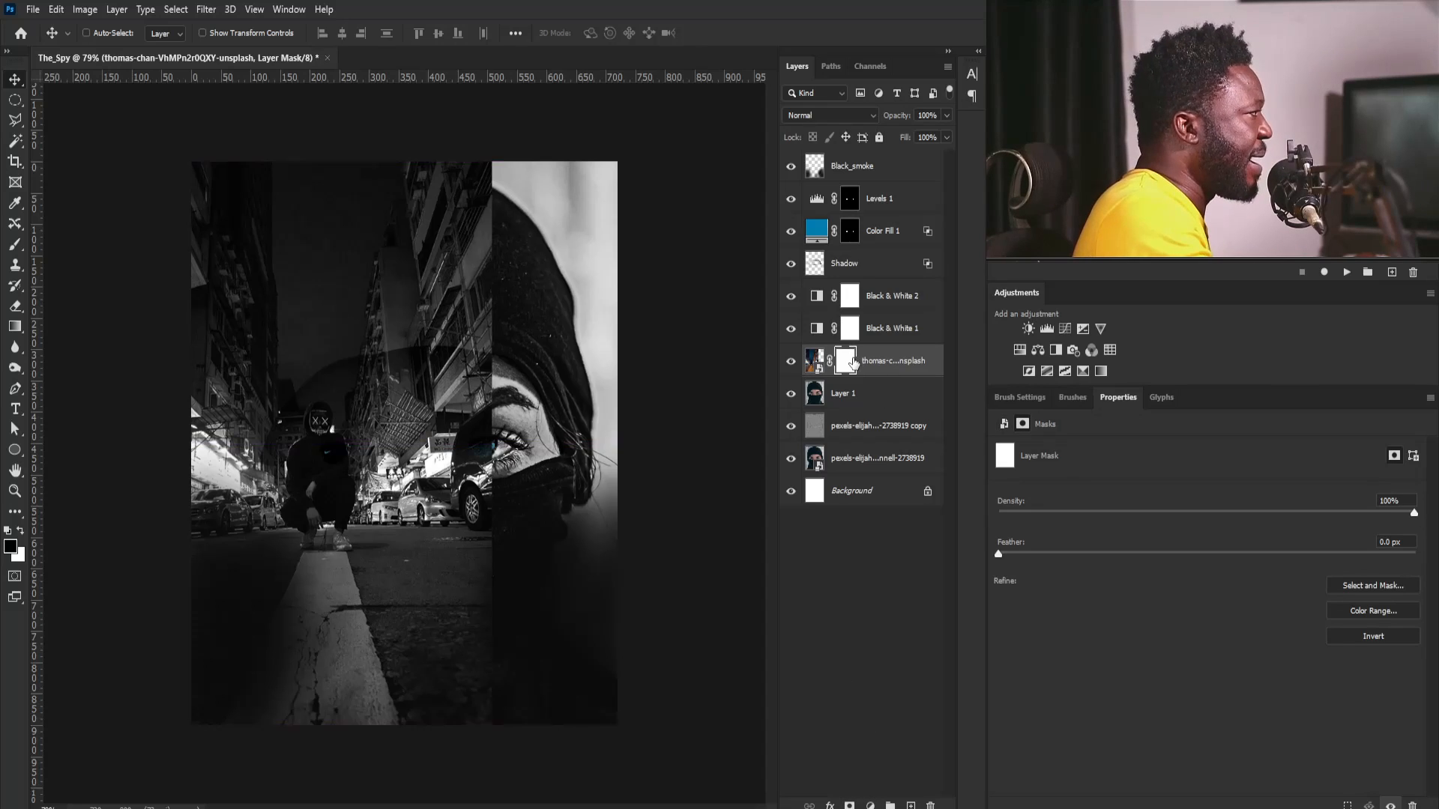
key(ctrl+i)
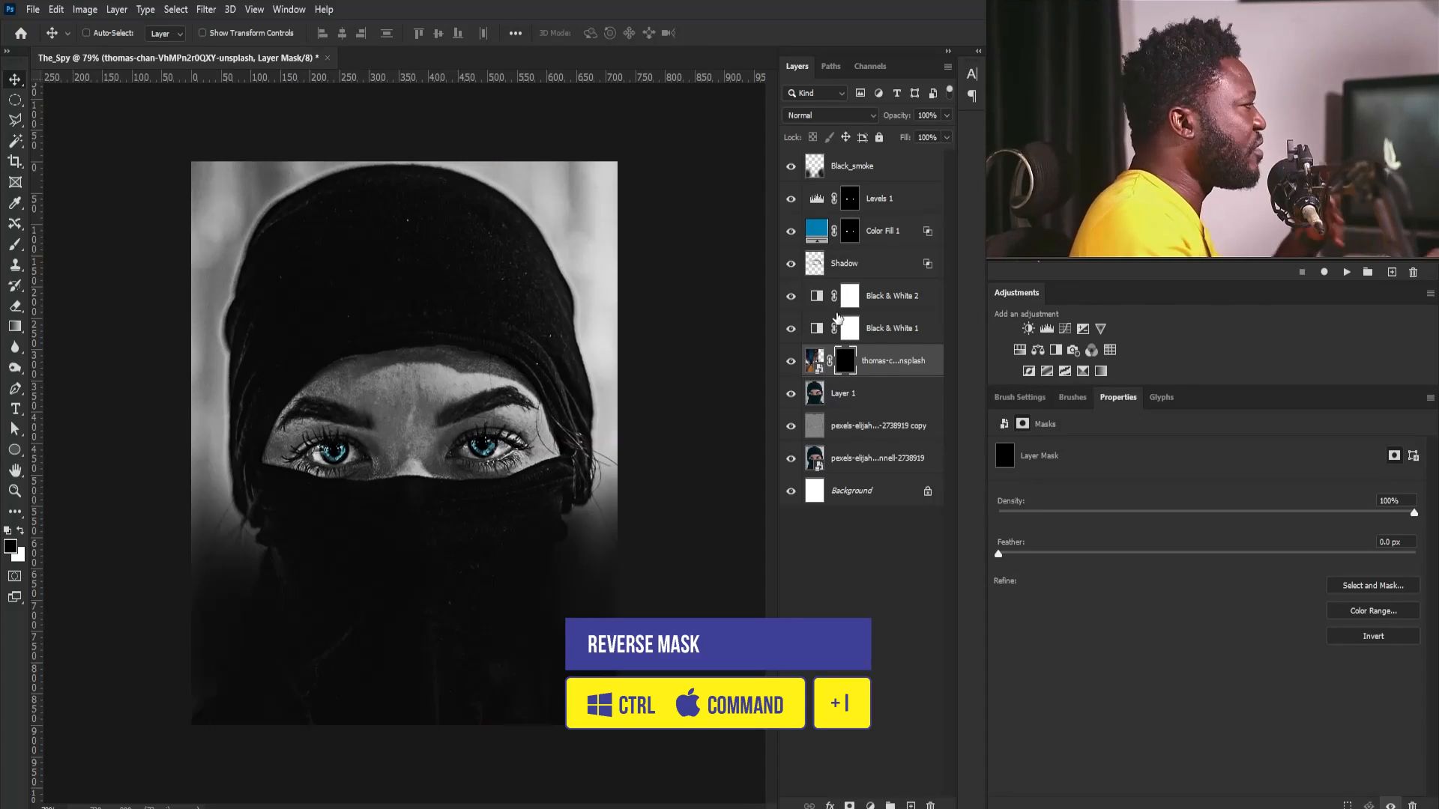
key(b)
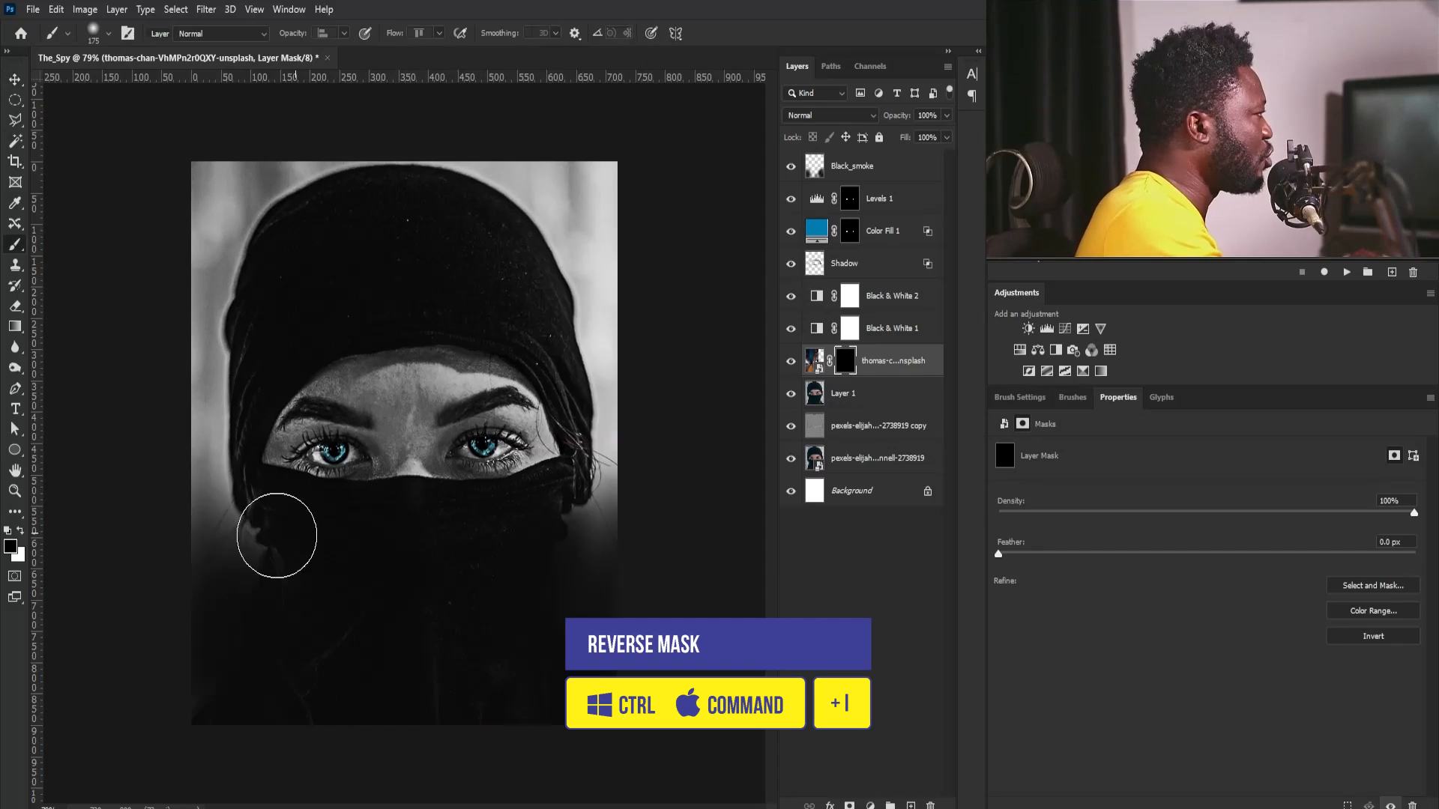
scroll(255, 525, up, 3)
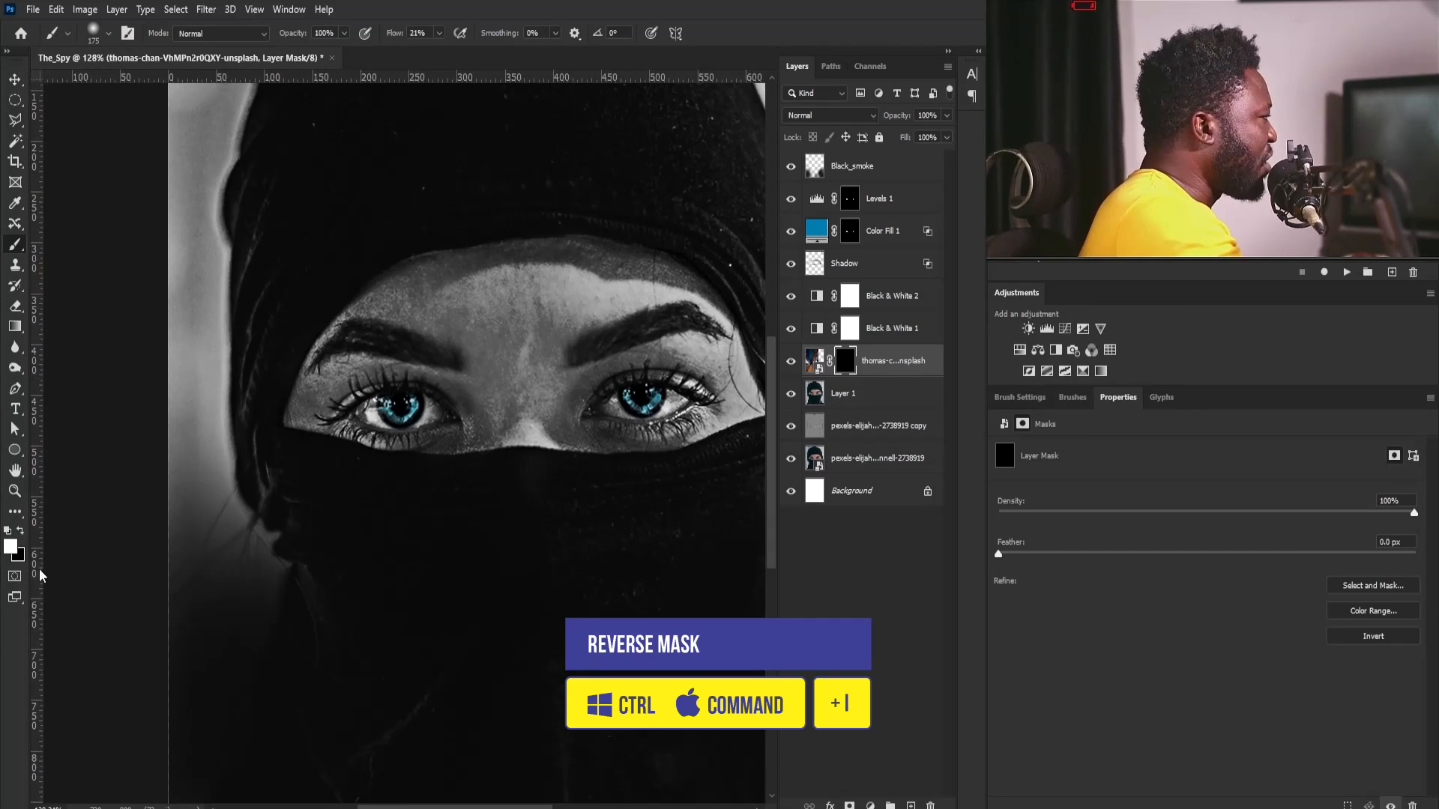
mouse_move(280, 616)
mouse_down()
mouse_move(251, 628)
mouse_move(166, 321)
mouse_move(236, 561)
mouse_move(206, 576)
mouse_move(169, 548)
mouse_move(59, 320)
mouse_move(265, 584)
mouse_move(219, 618)
mouse_move(213, 698)
mouse_up()
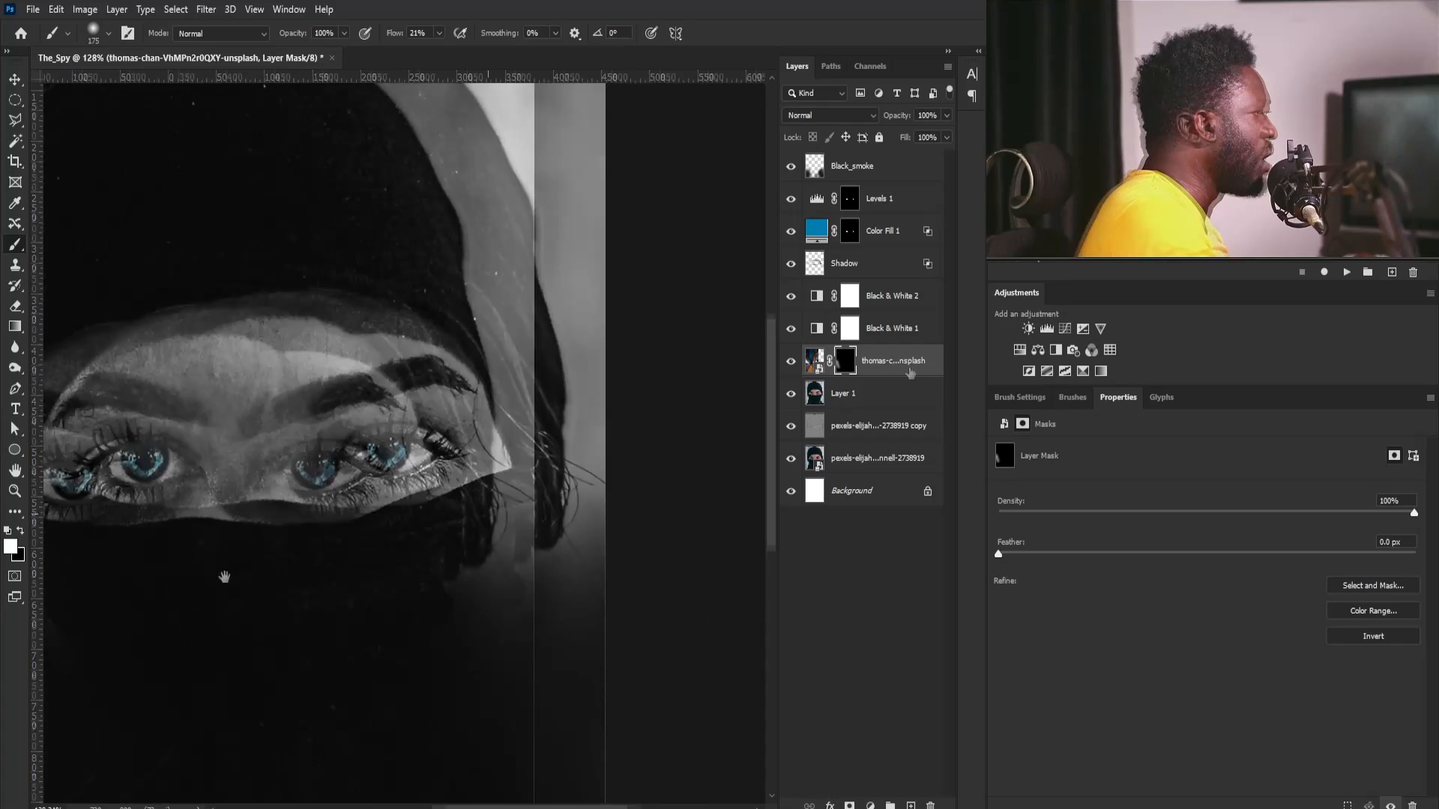
- Duplicate the masked street photo layer, unlink and invert the copy's mask, and move only its photo to X 198 px
drag(910, 372, 911, 805)
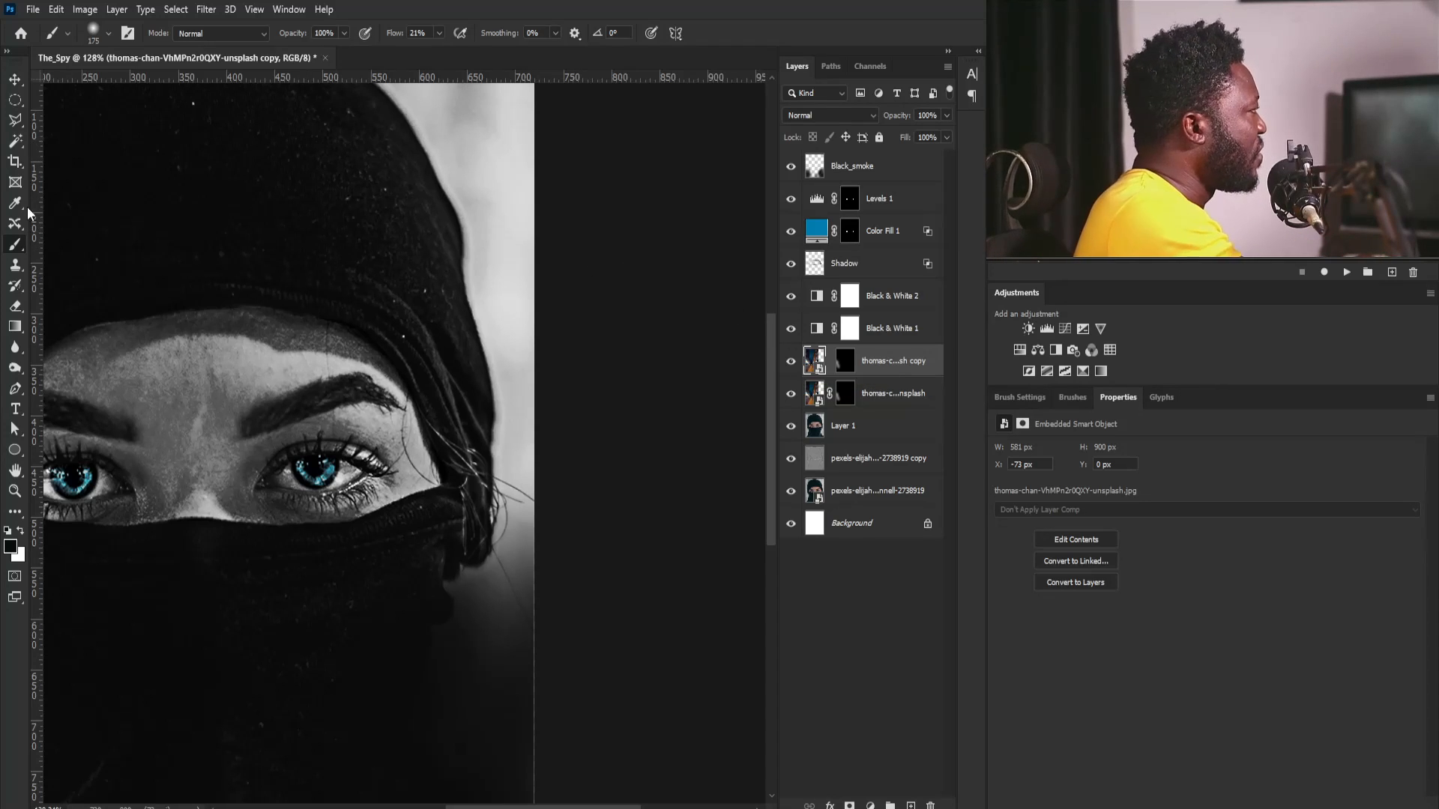
click(16, 83)
click(845, 362)
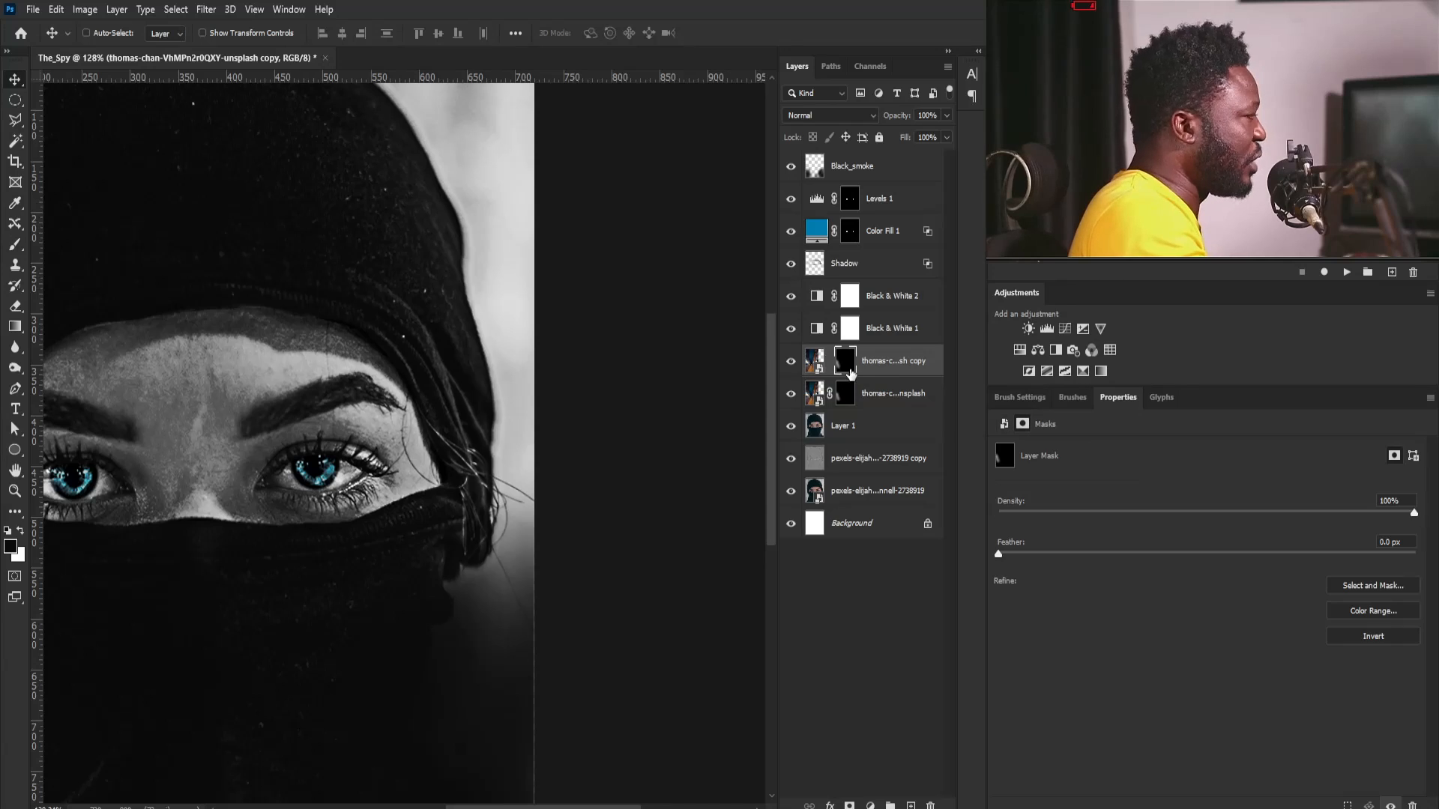
key(ctrl+i)
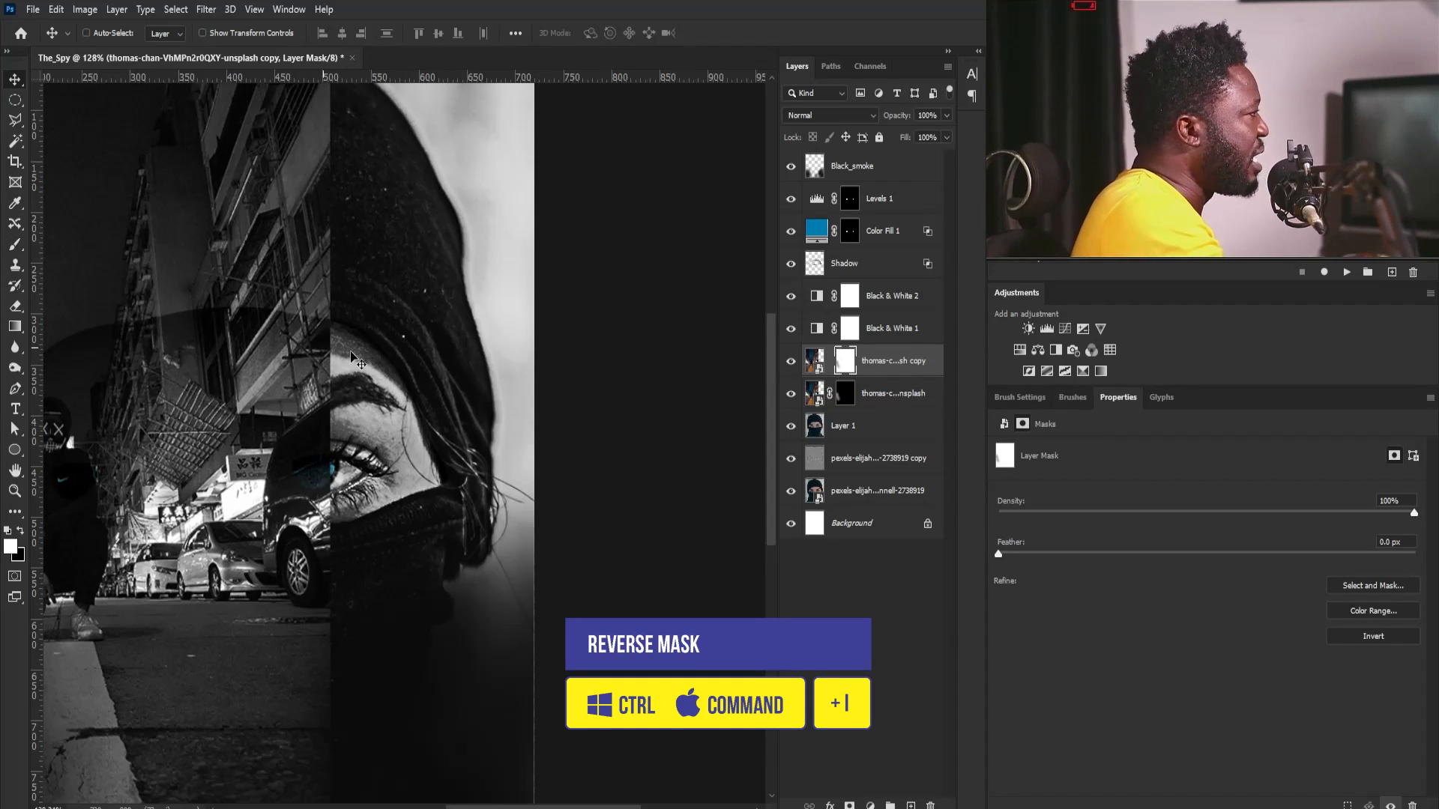
click(825, 365)
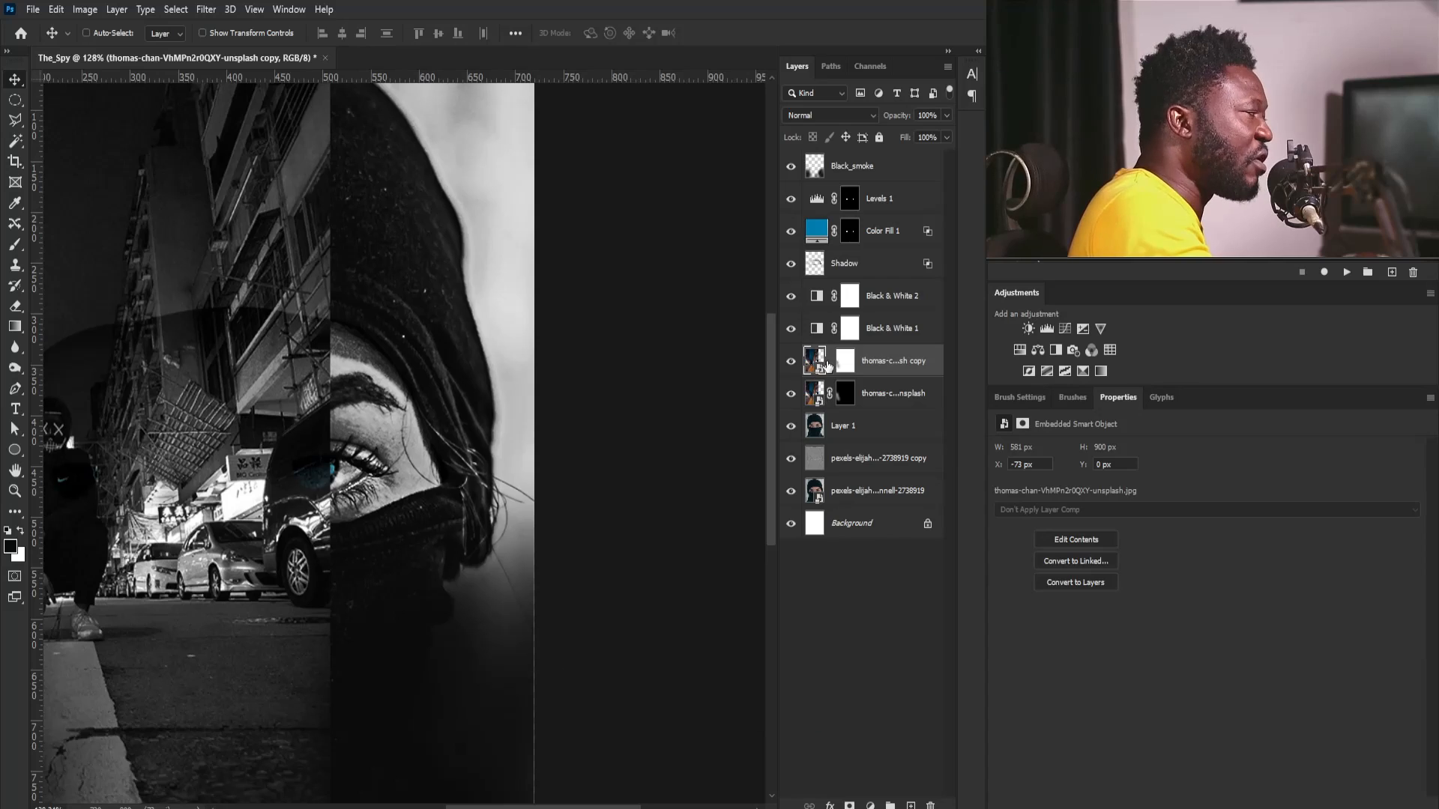
drag(175, 484, 435, 482)
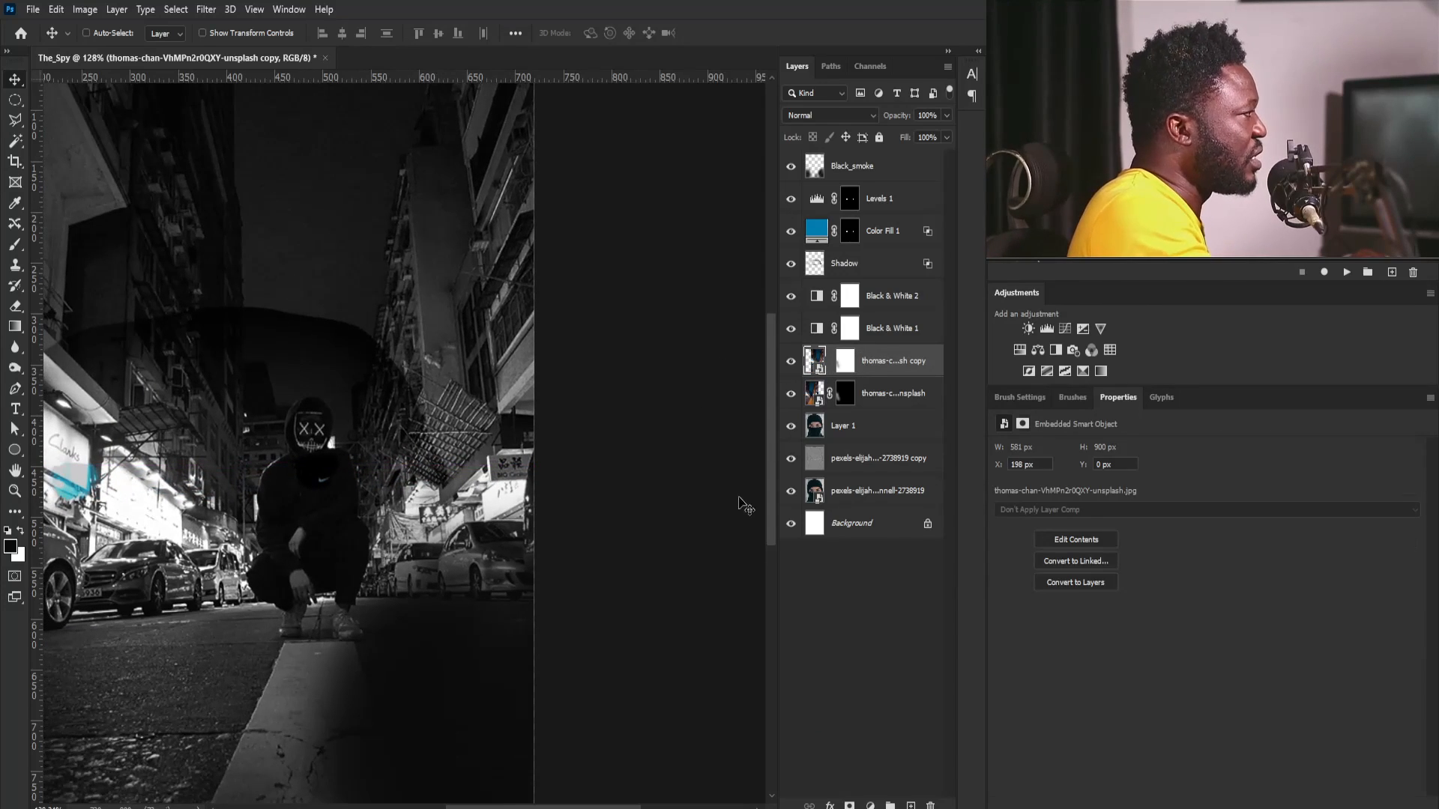
- Invert the street copy's mask back, fill it completely with black, and relink it to the photo
key(ctrl+backslash)
key(ctrl+i)
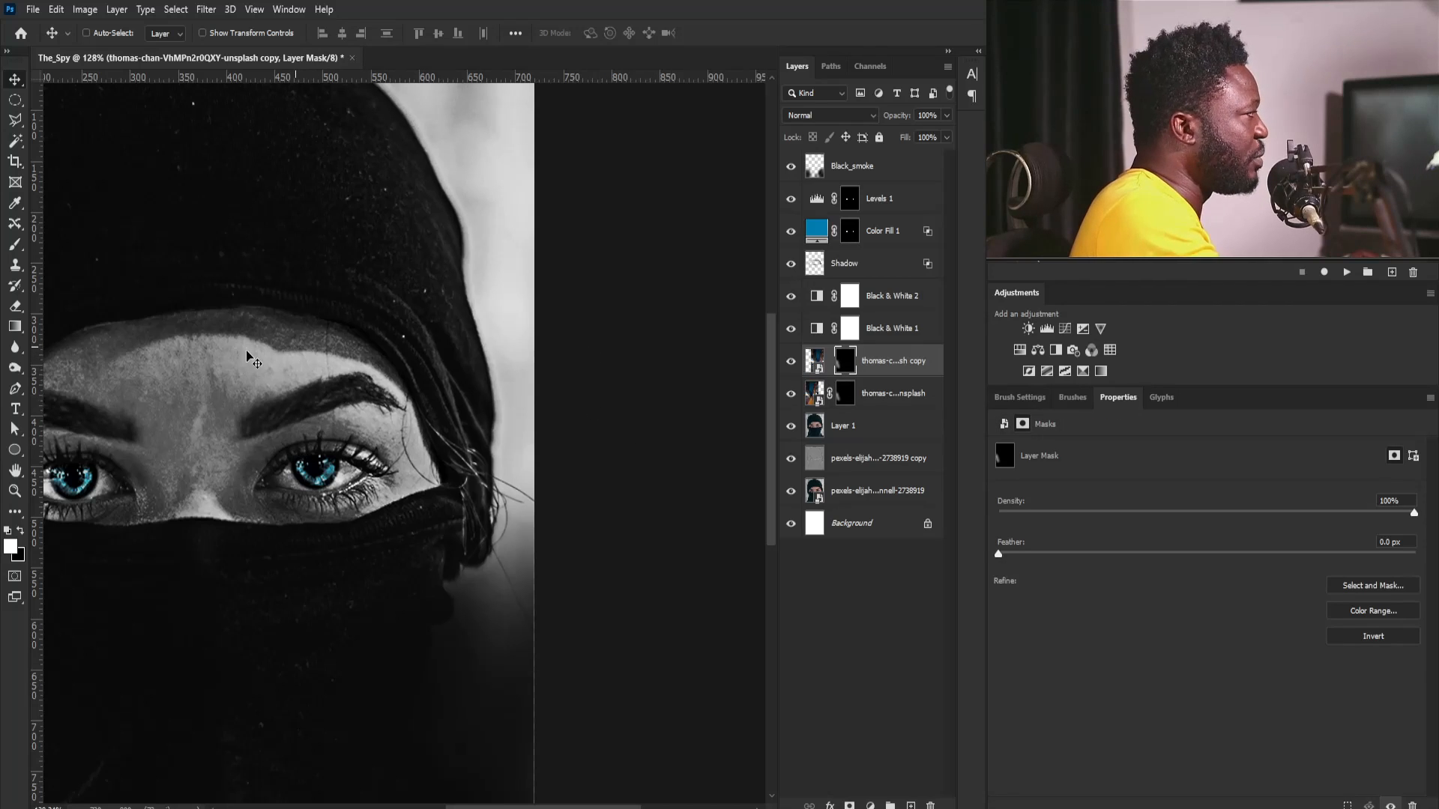
drag(179, 503, 397, 496)
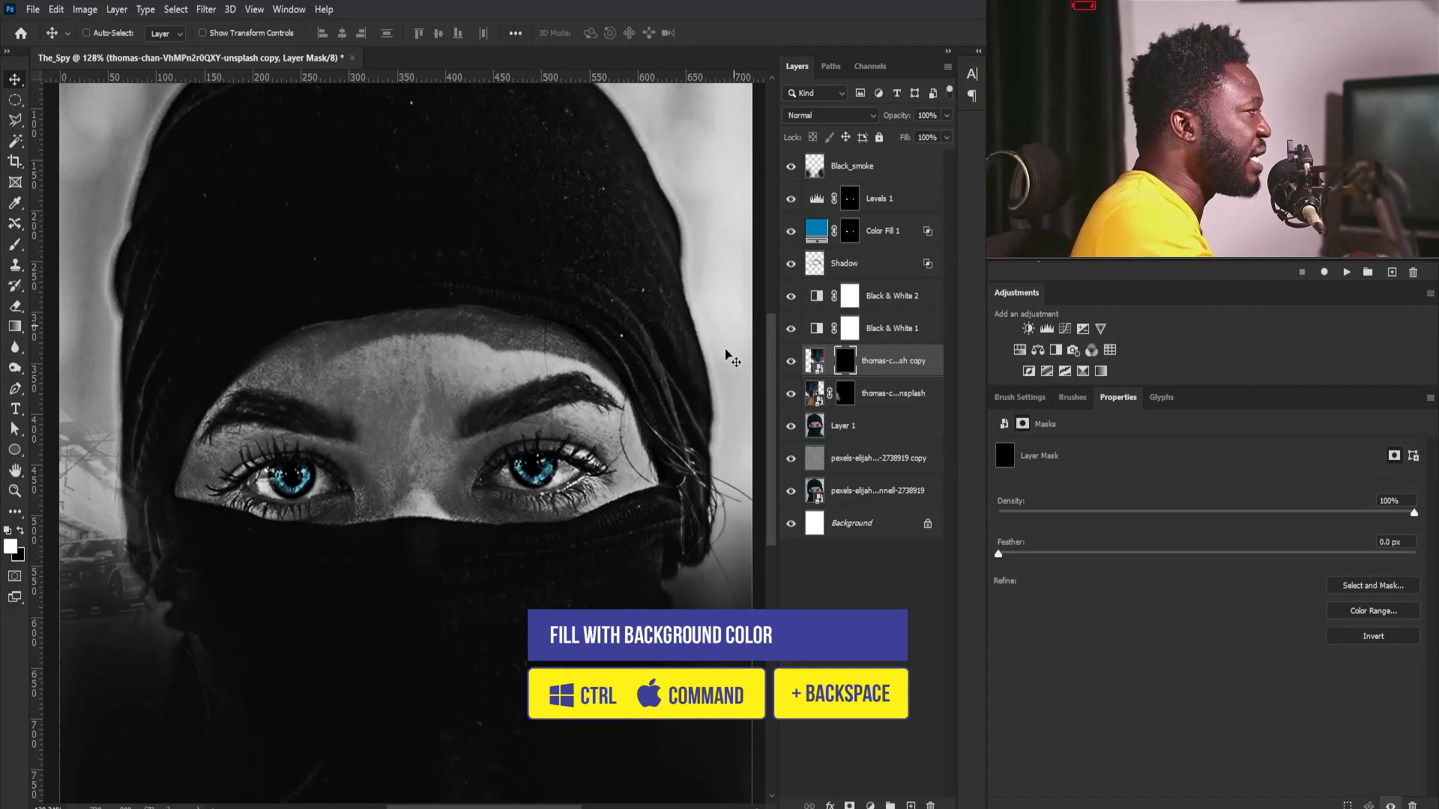
click(830, 365)
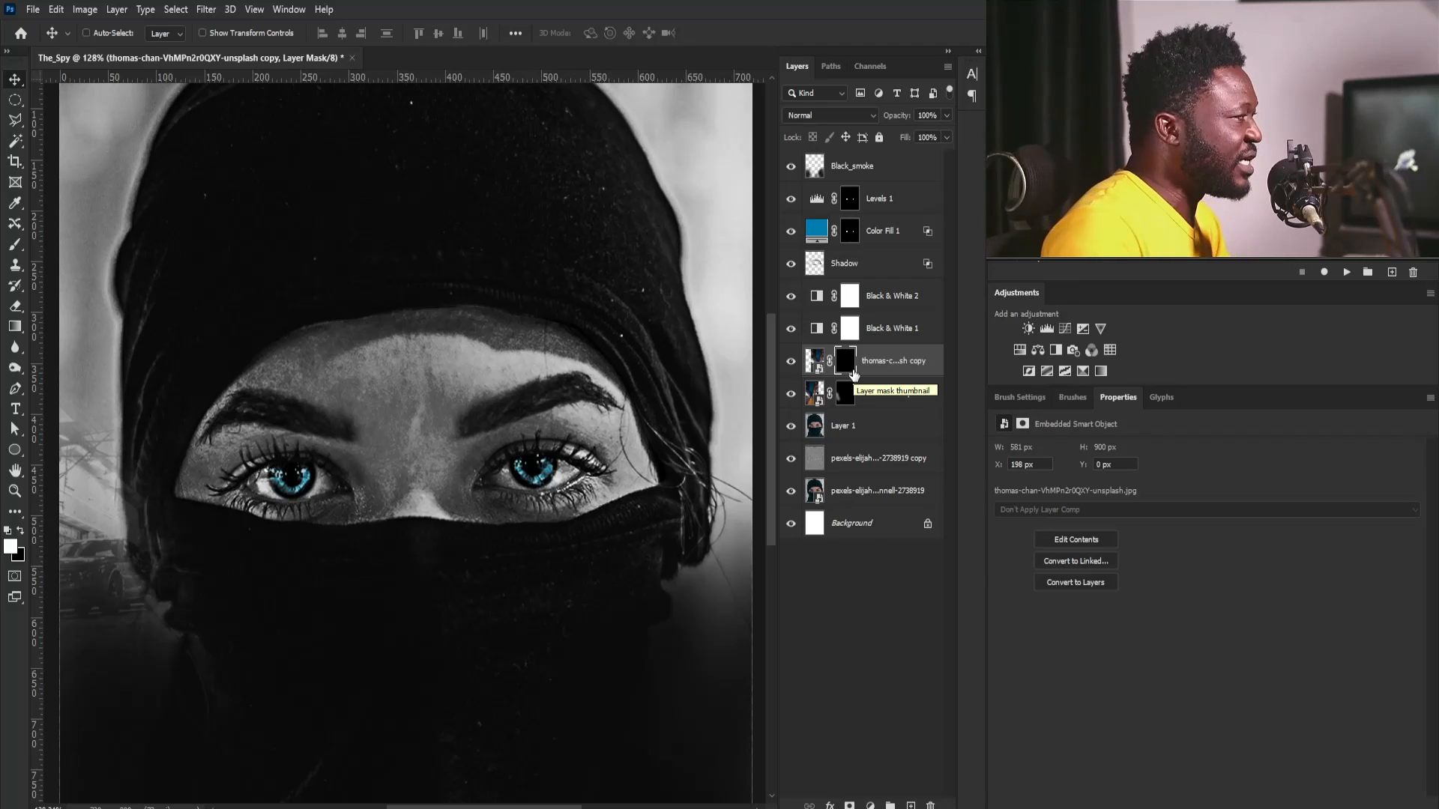
- Paint white on the street copy's mask beside the right of the head with a 175 px brush to reveal the street
key(b)
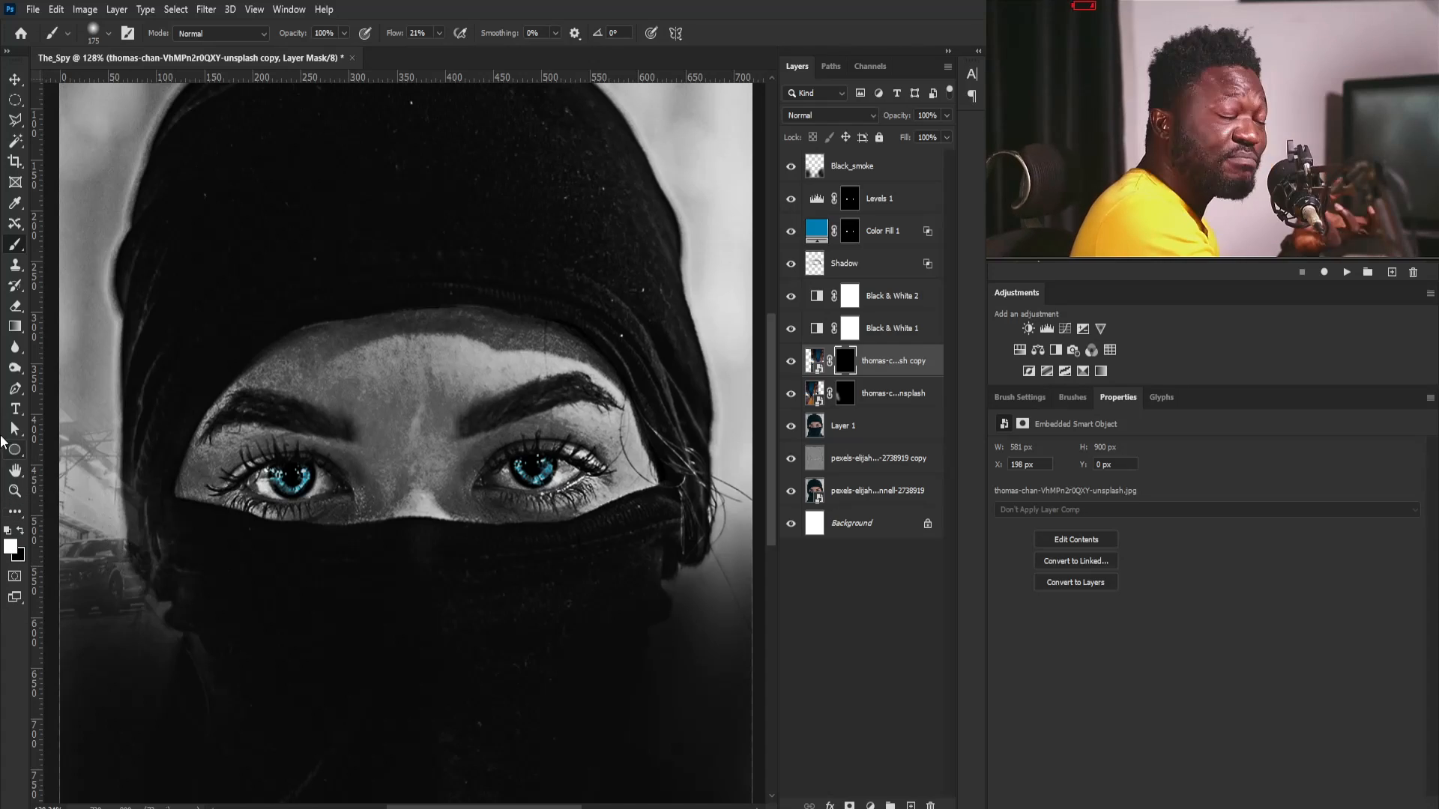
drag(671, 615, 574, 628)
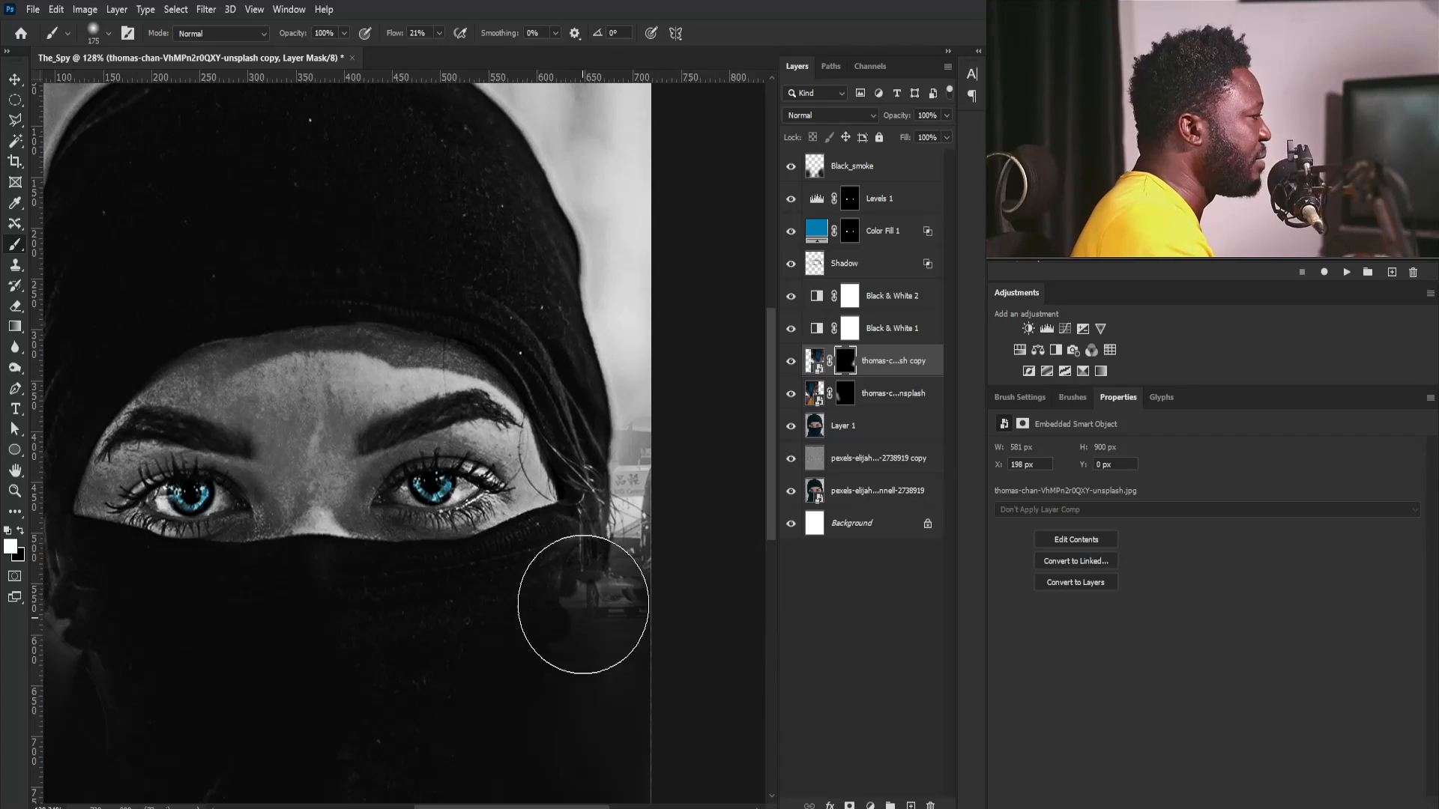
key(ctrl+0)
- Place the SMOKE LIGHT image, move it above Black_smoke, and position it over the lower face covering at X 149, Y 510 px
key(v)
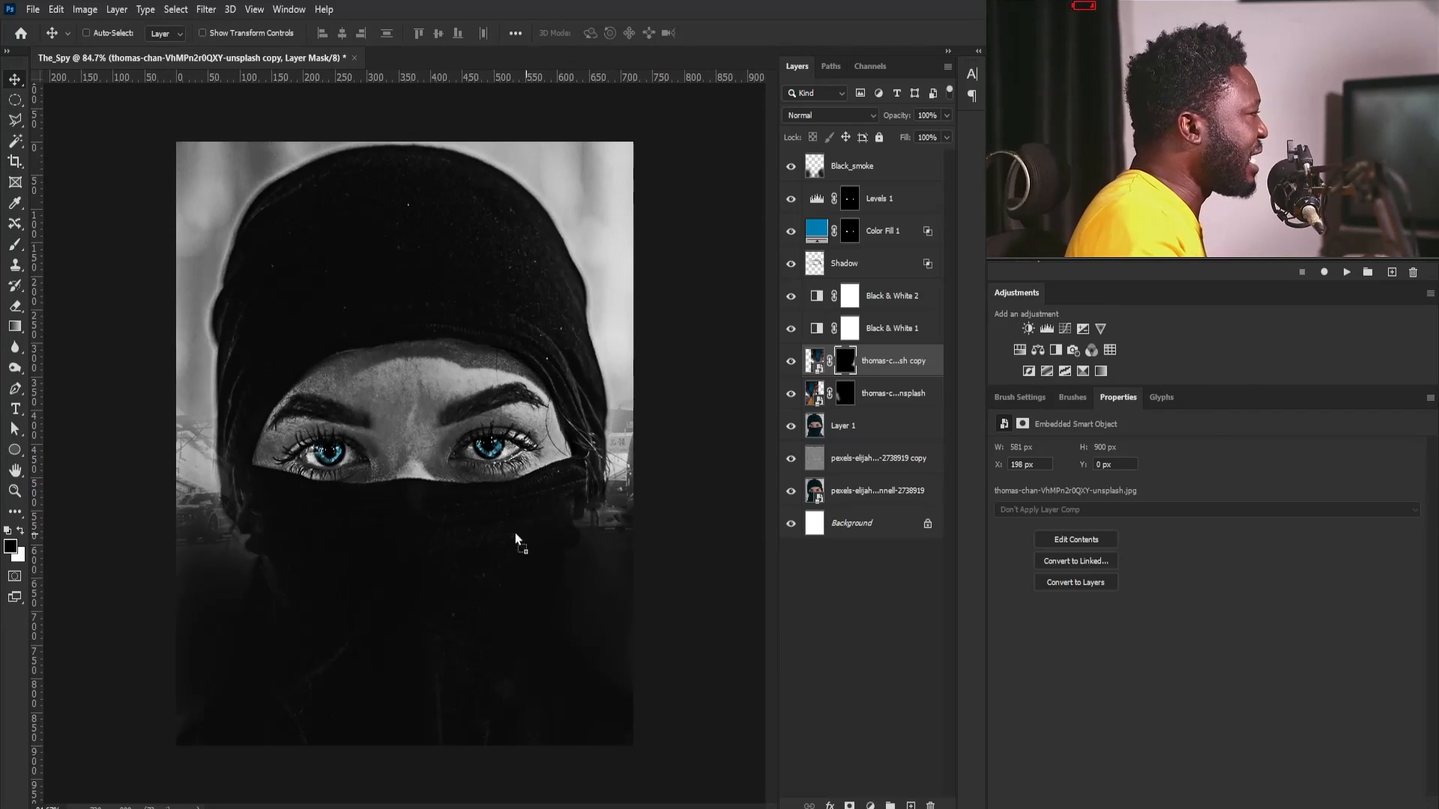
drag(449, 547, 450, 548)
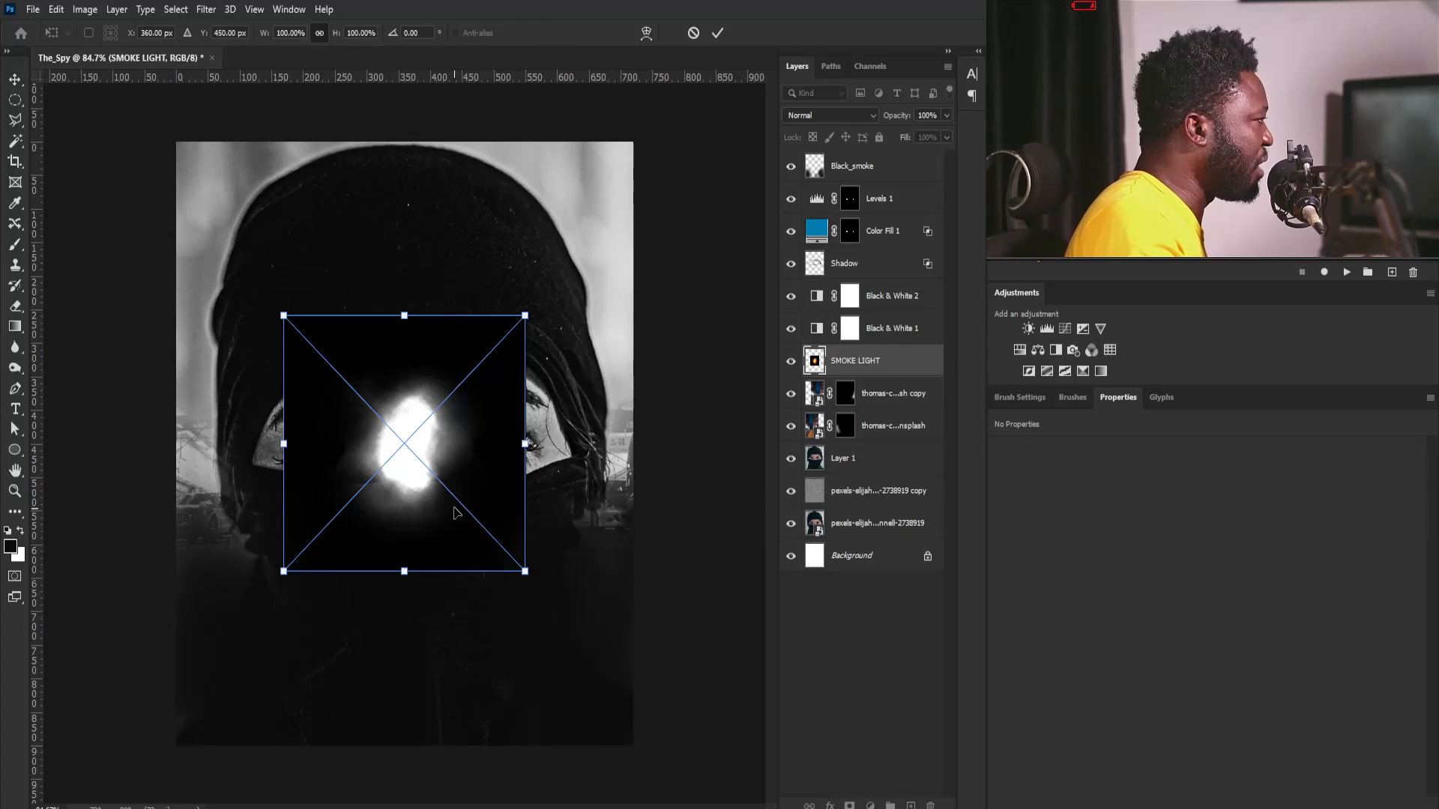
key(Return)
drag(878, 367, 869, 167)
drag(420, 403, 408, 572)
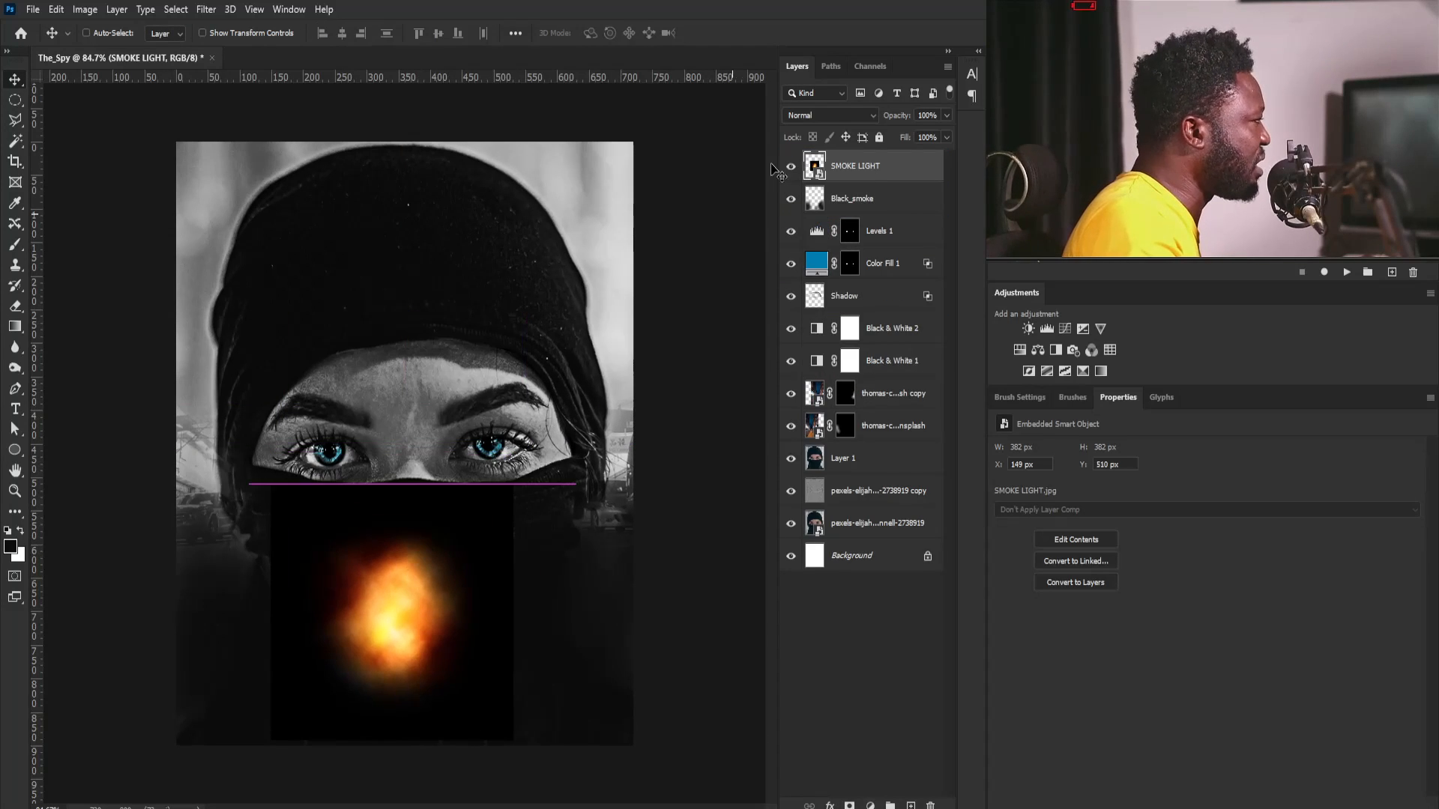
- Set the SMOKE LIGHT layer's blend mode to Screen
click(844, 123)
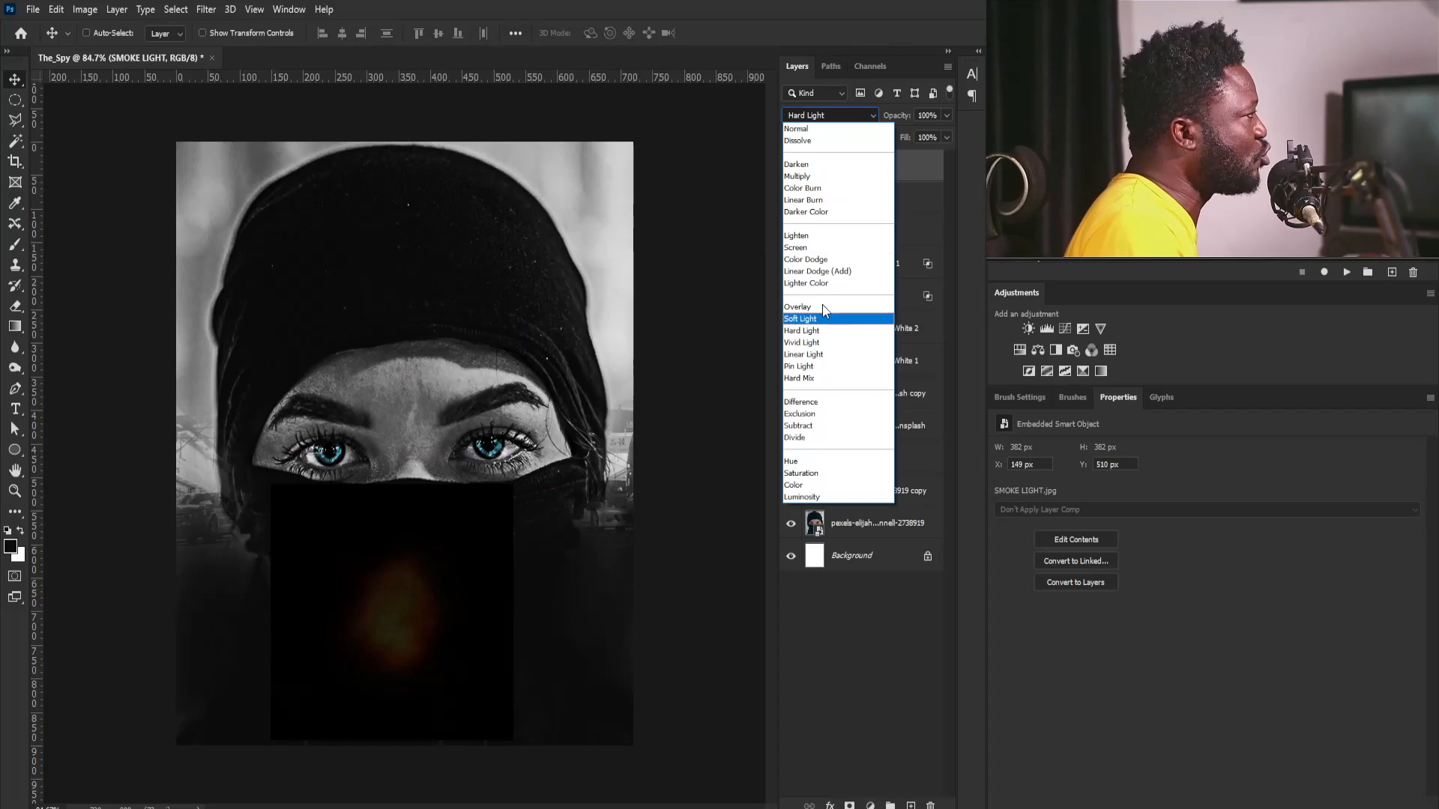
click(795, 248)
scroll(390, 592, up, 3)
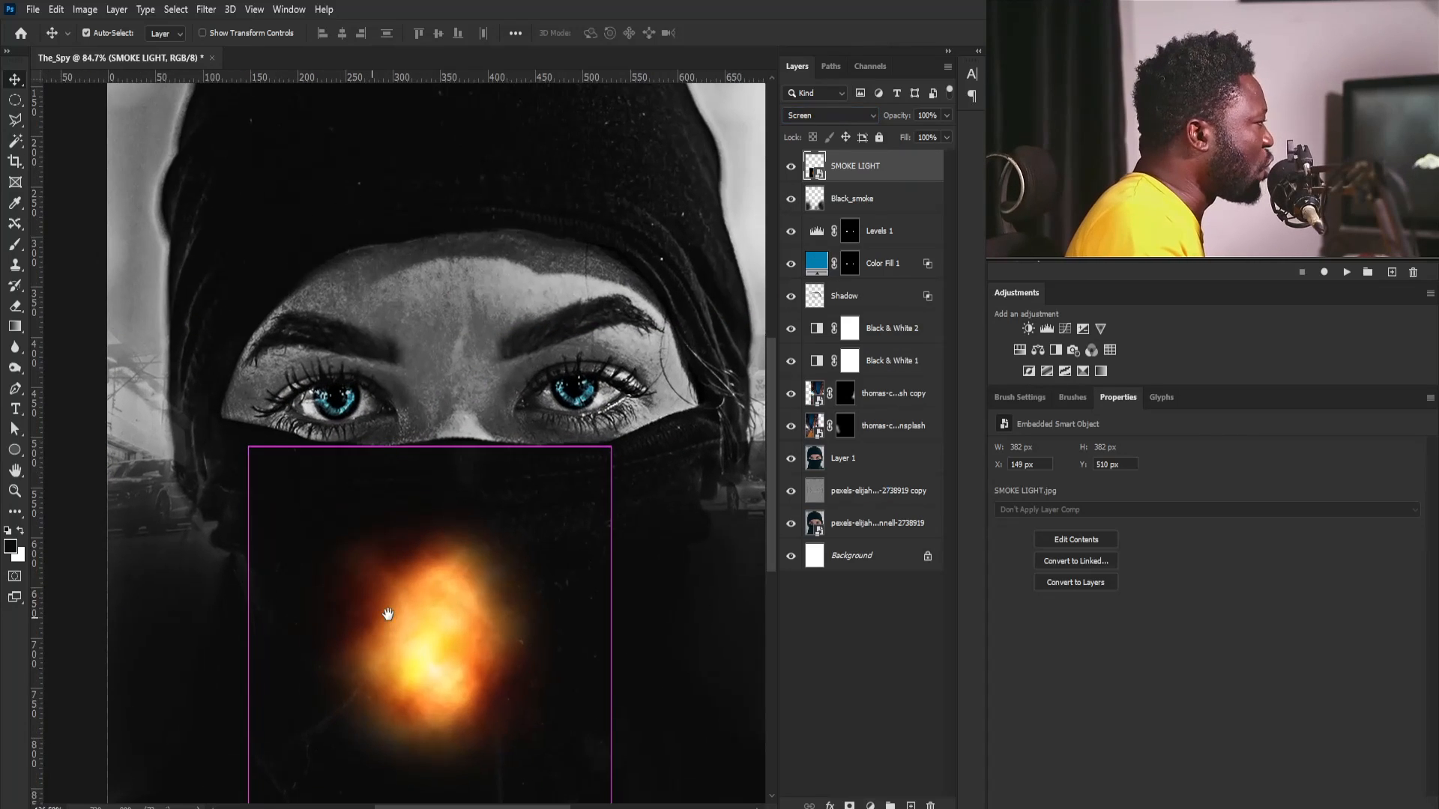
- Duplicate SMOKE LIGHT, flatten the copy into a 580 × 25 px light streak, and place it beneath the glow at X 35, Y 792 px
drag(885, 166, 911, 805)
key(ctrl+t)
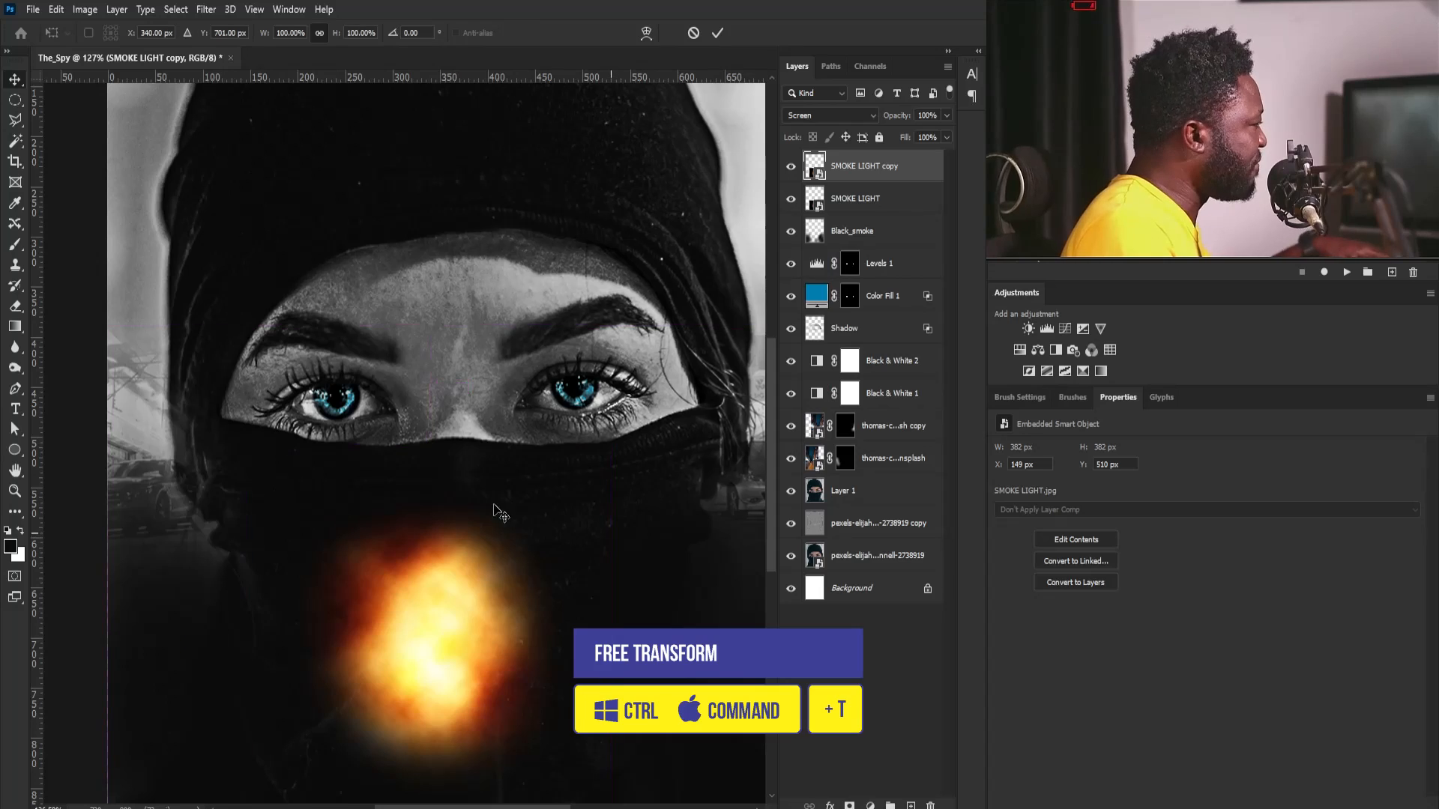
drag(429, 447, 416, 620)
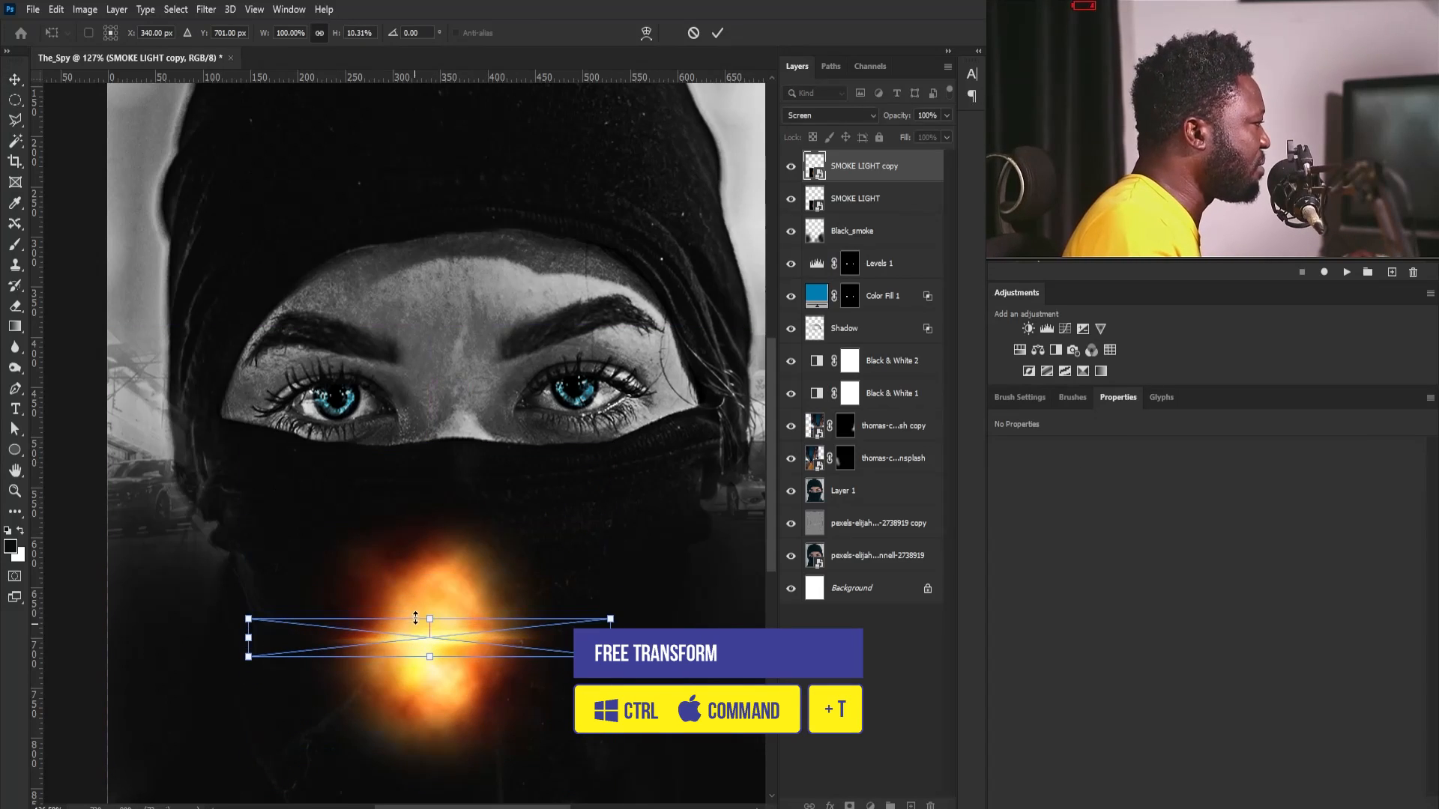
drag(610, 638, 700, 638)
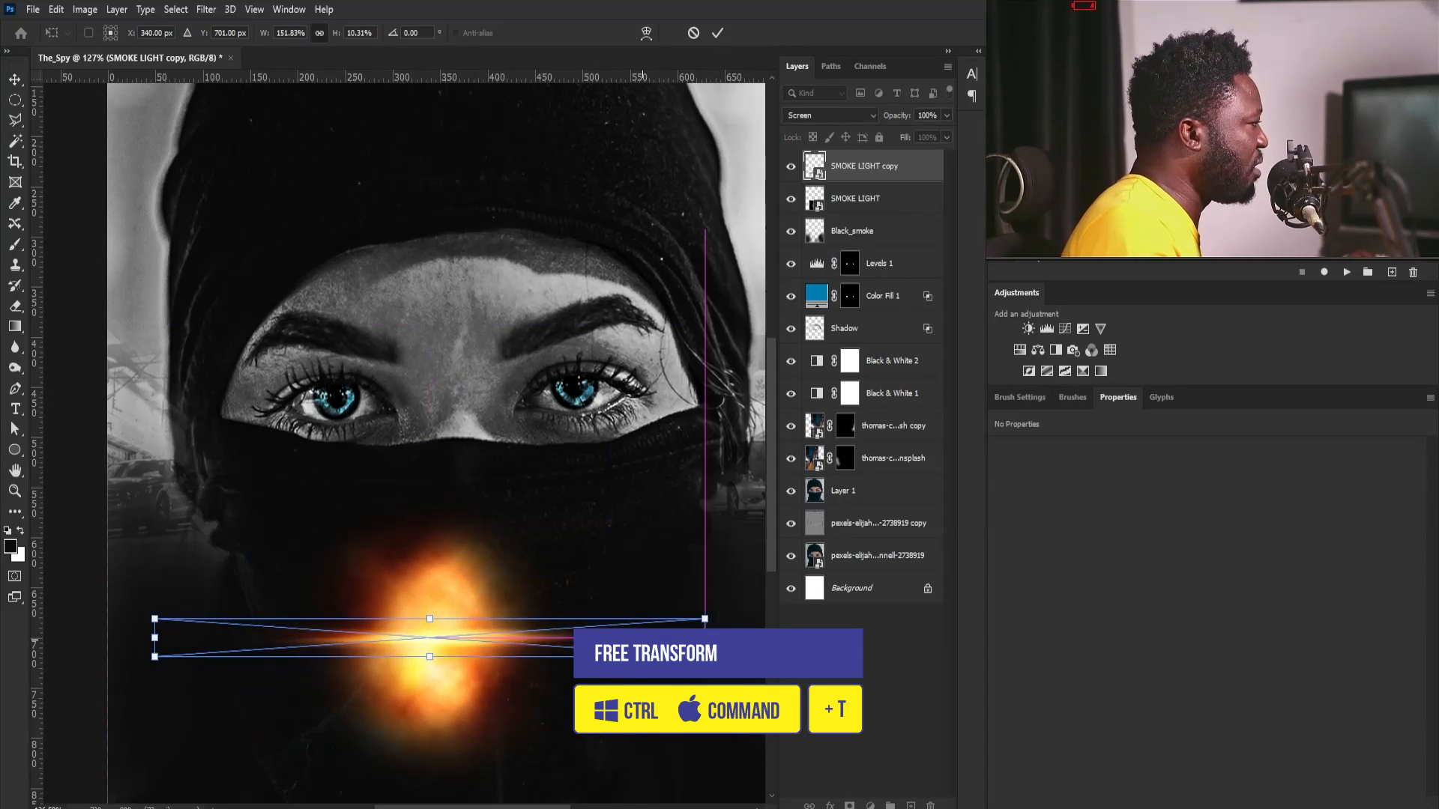
mouse_move(486, 645)
mouse_down()
mouse_move(478, 738)
mouse_move(416, 737)
mouse_move(477, 749)
mouse_up()
key(Return)
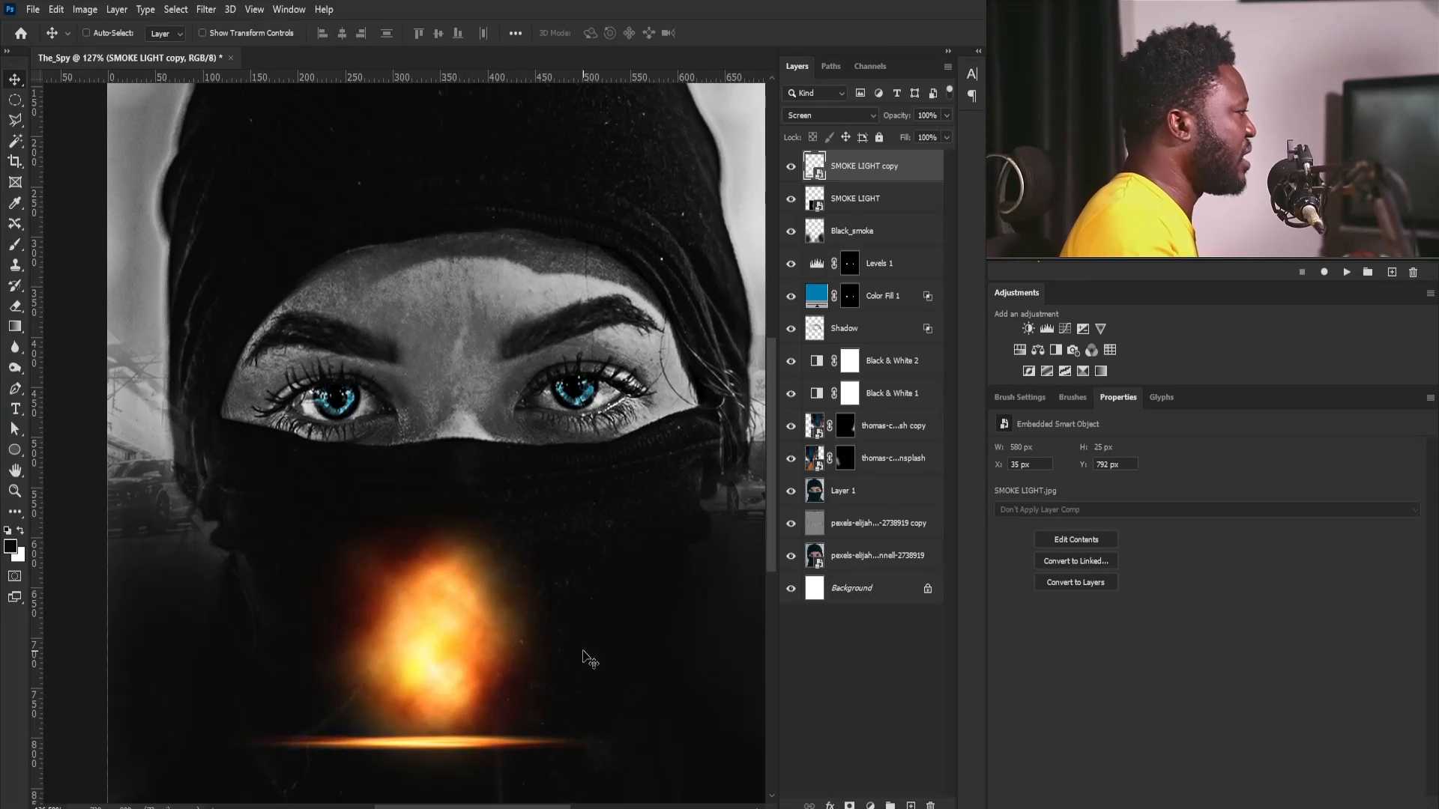
- Select both SMOKE LIGHT layers and move them down together, the glow to Y 563 px and the streak to Y 845 px
mouse_move(646, 417)
mouse_down()
mouse_move(613, 420)
mouse_move(624, 431)
mouse_up()
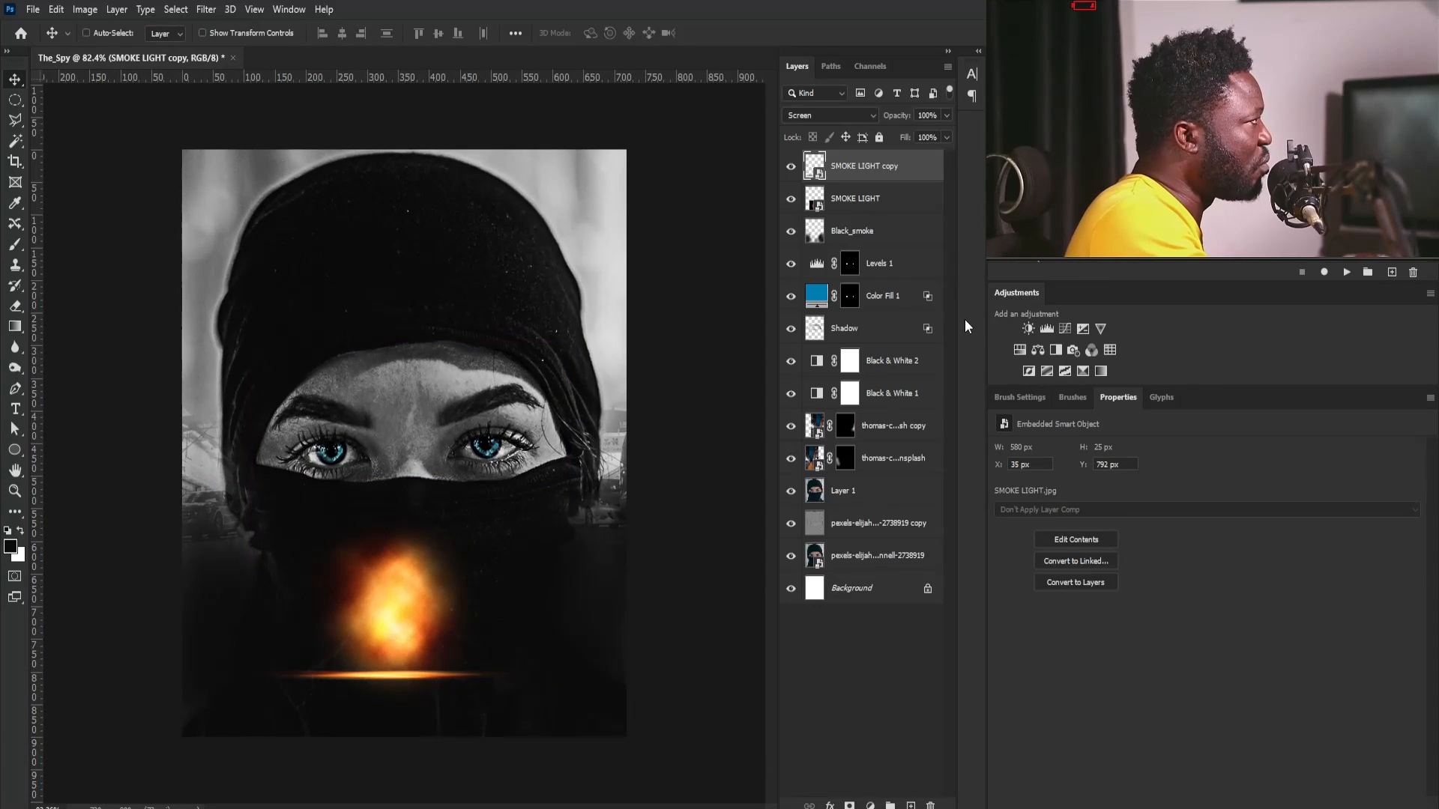
shift+click(855, 201)
drag(498, 597, 504, 631)
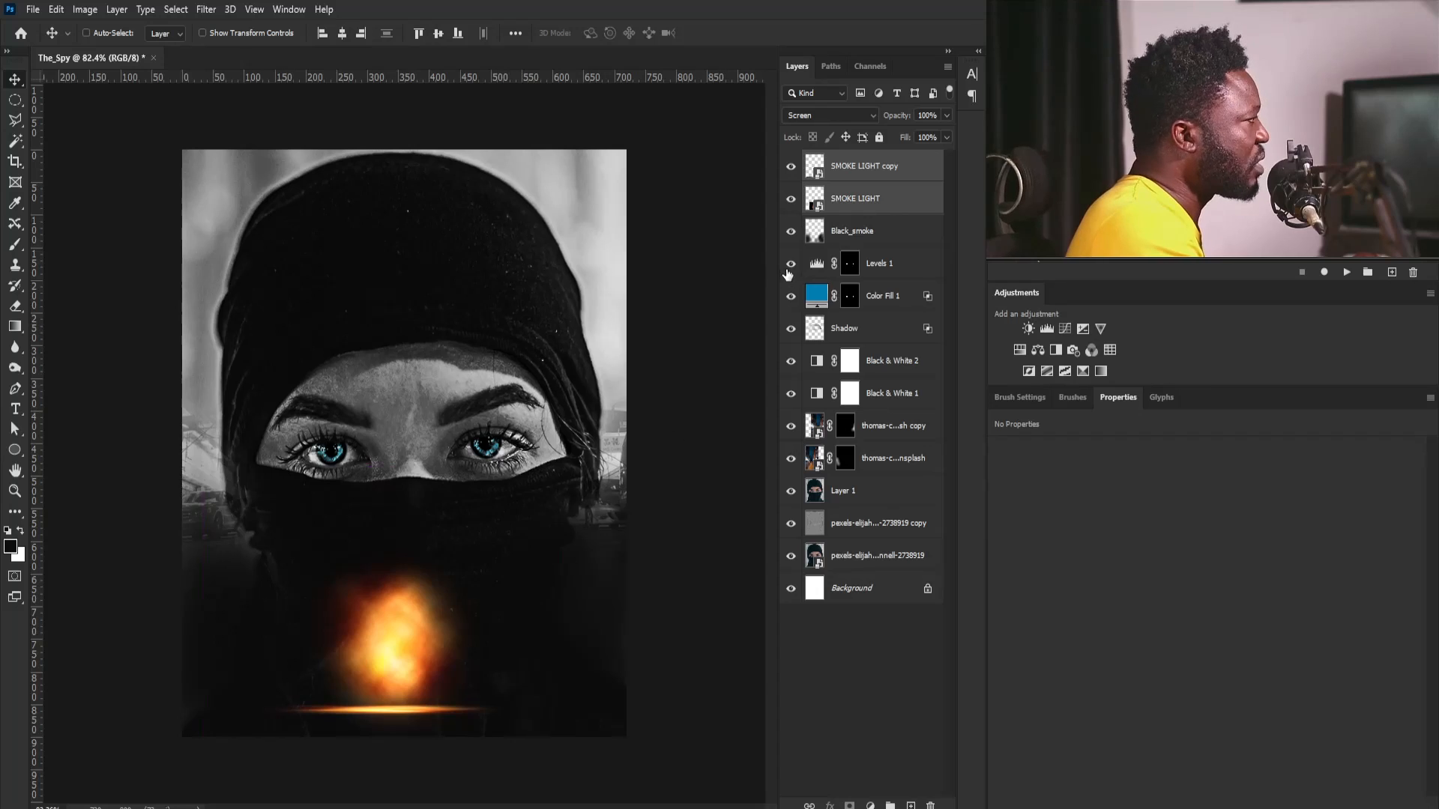
- Place the seated man image above SMOKE LIGHT, scale it to 2.39%, and position it in front of the glow at X 307, Y 760 px
click(851, 205)
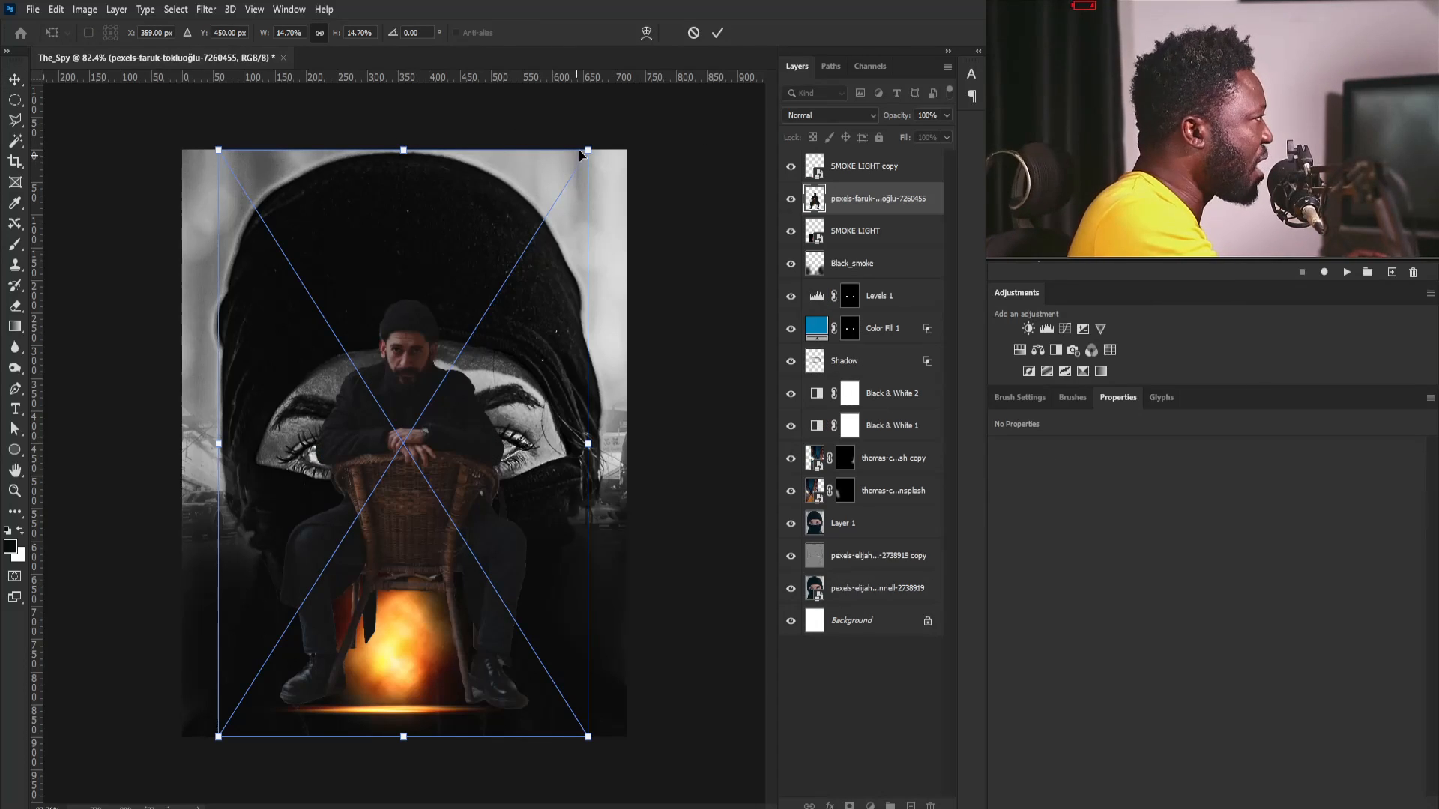
drag(592, 144, 442, 385)
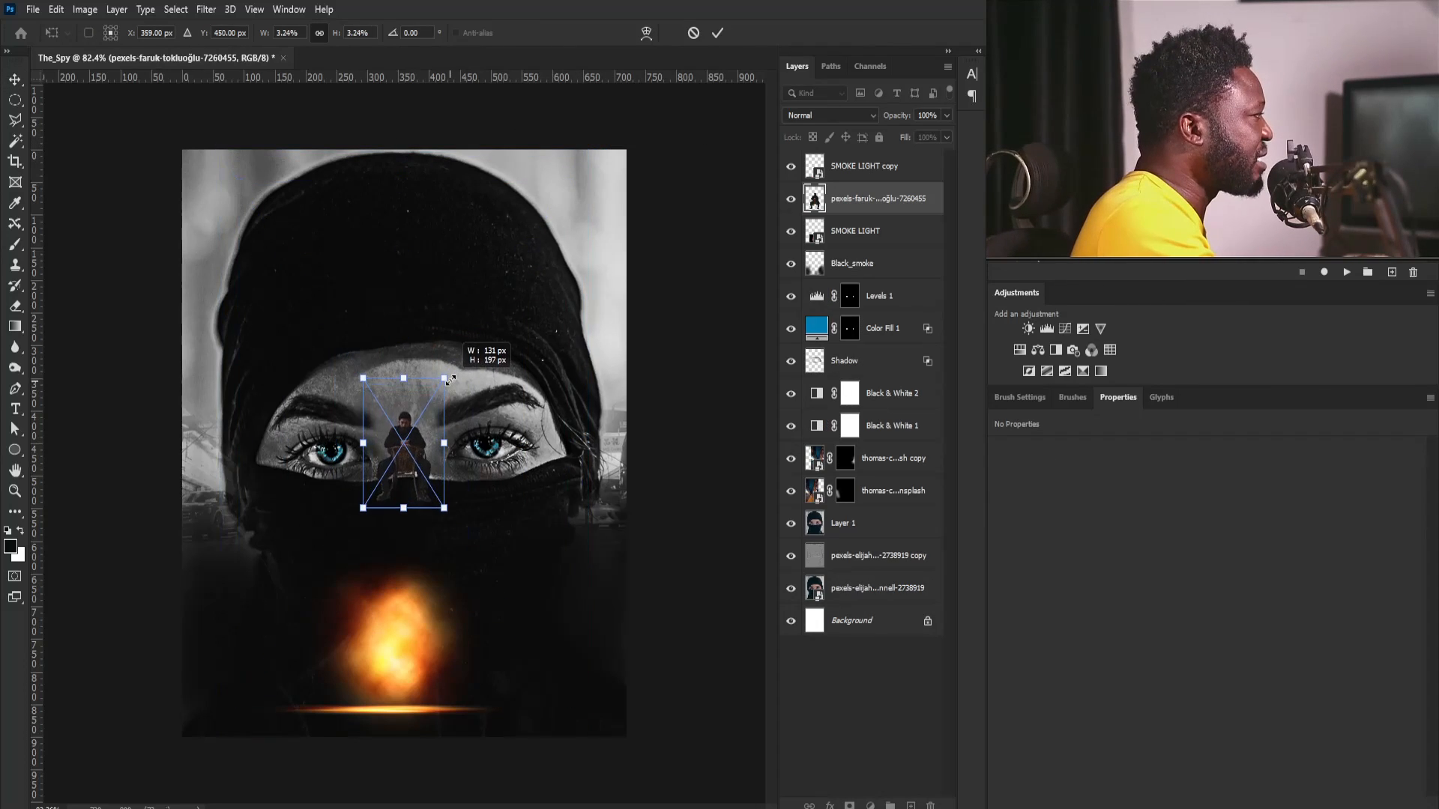
drag(418, 465, 407, 638)
drag(398, 682, 508, 468)
drag(543, 361, 532, 375)
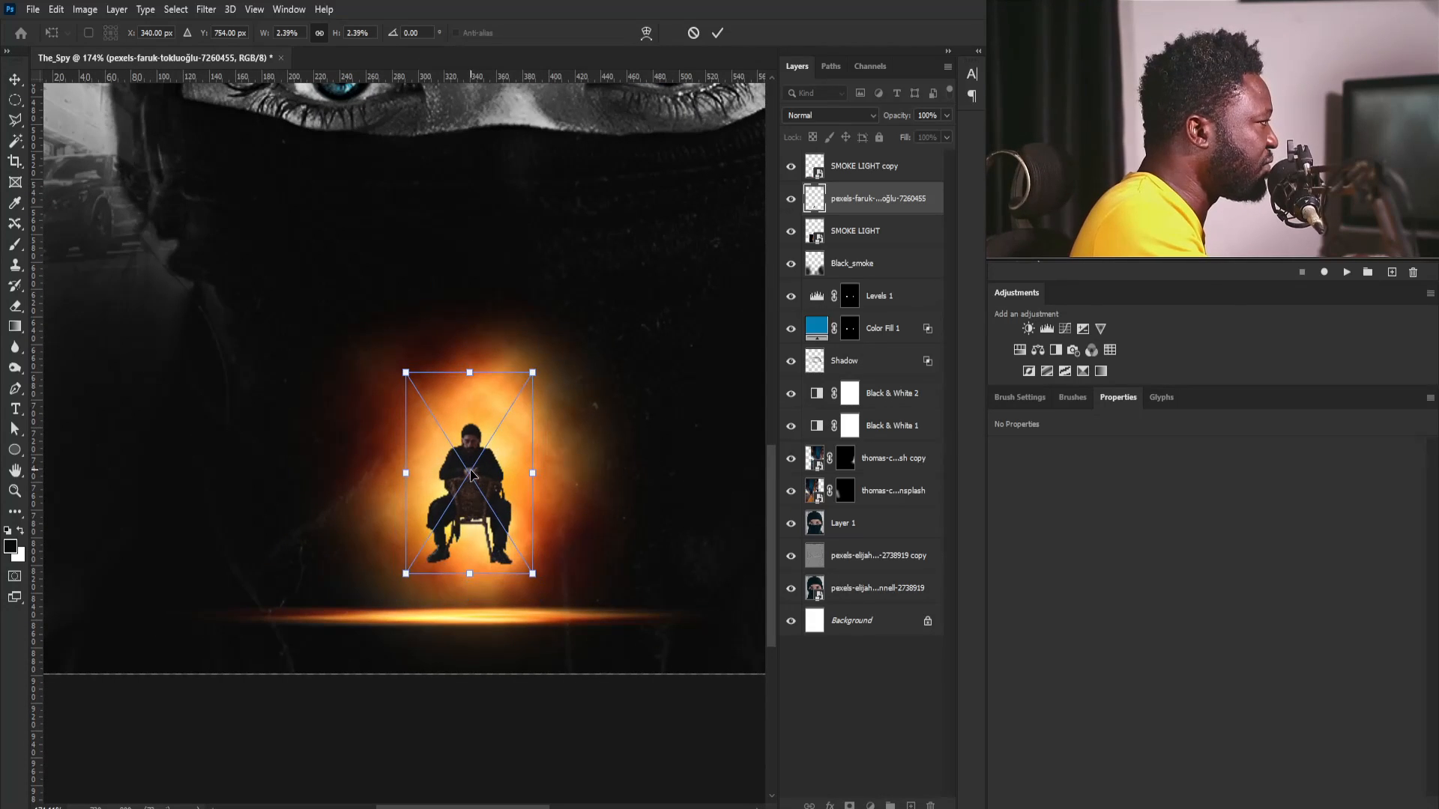
drag(474, 479, 474, 535)
key(Return)
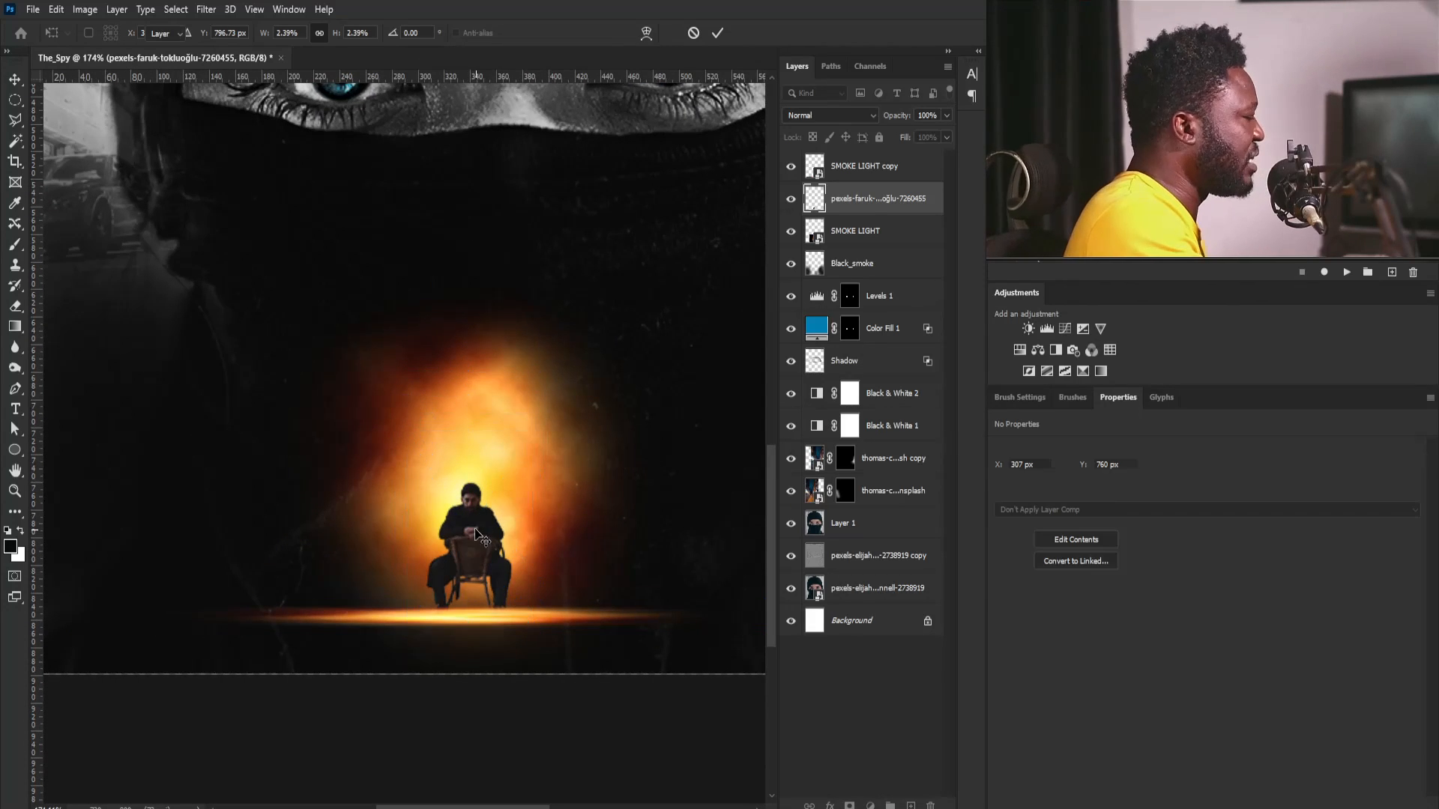
- Move the seated man layer above SMOKE LIGHT copy and nudge the figure down onto the light streak at Y 766 px
drag(873, 198, 881, 158)
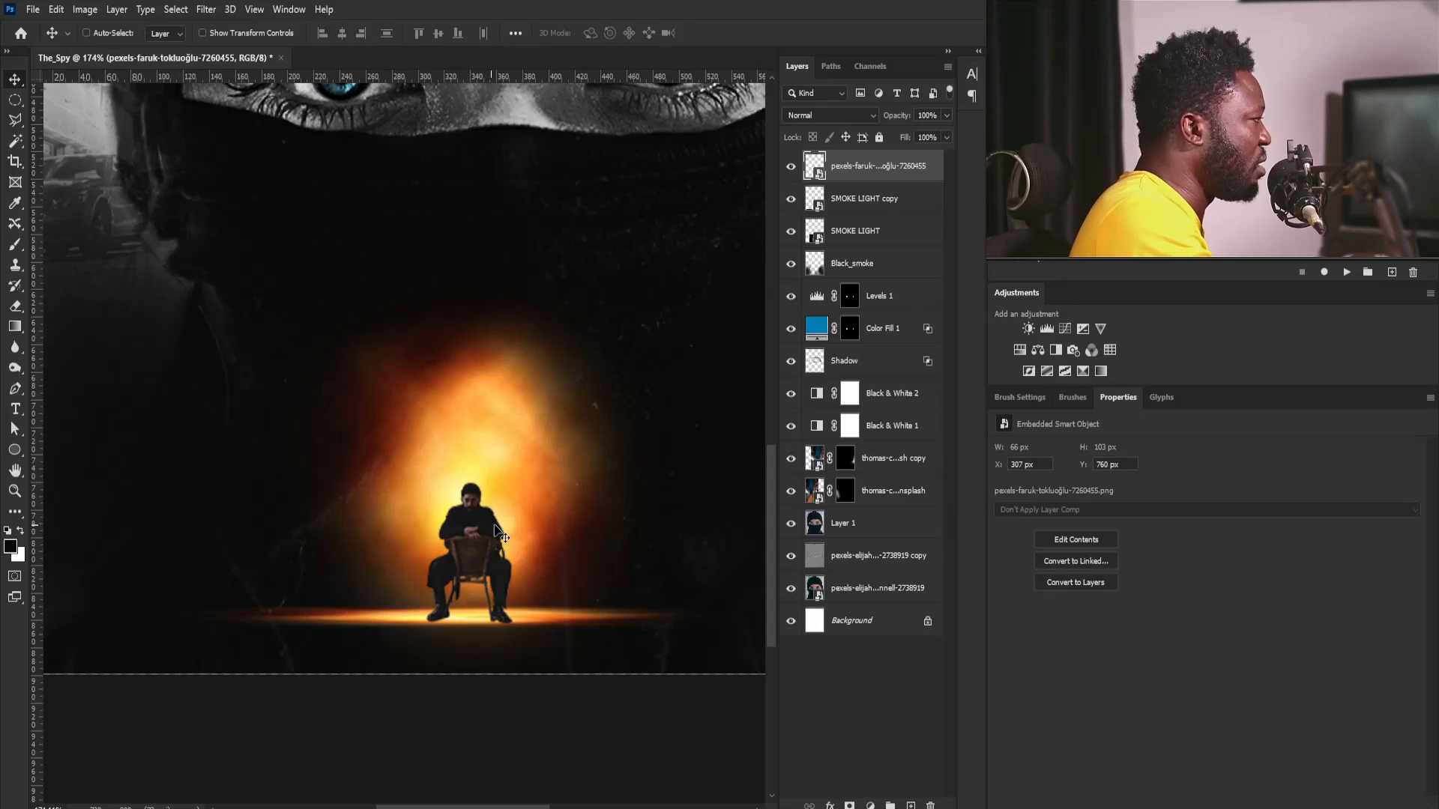
drag(467, 544, 465, 548)
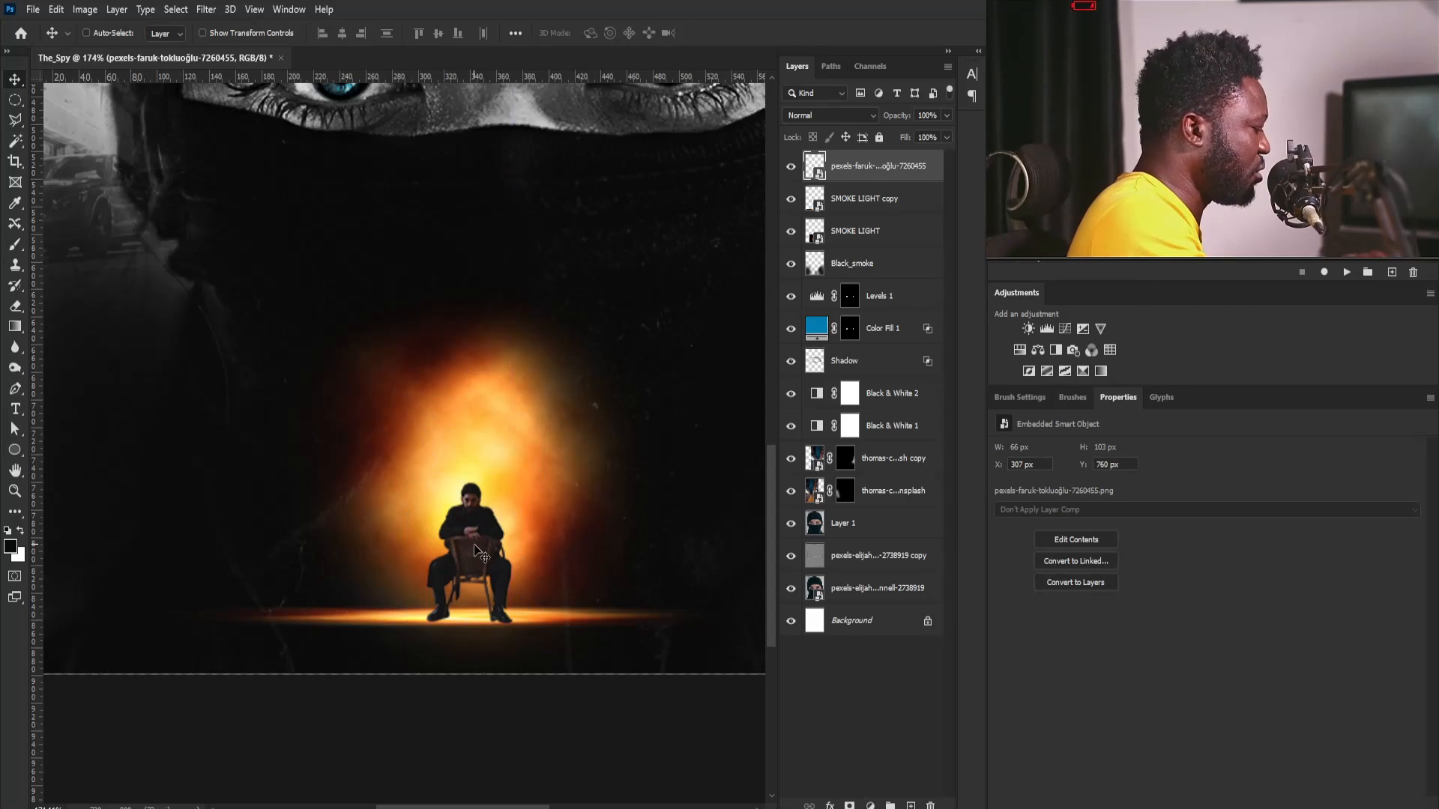
key(Down)
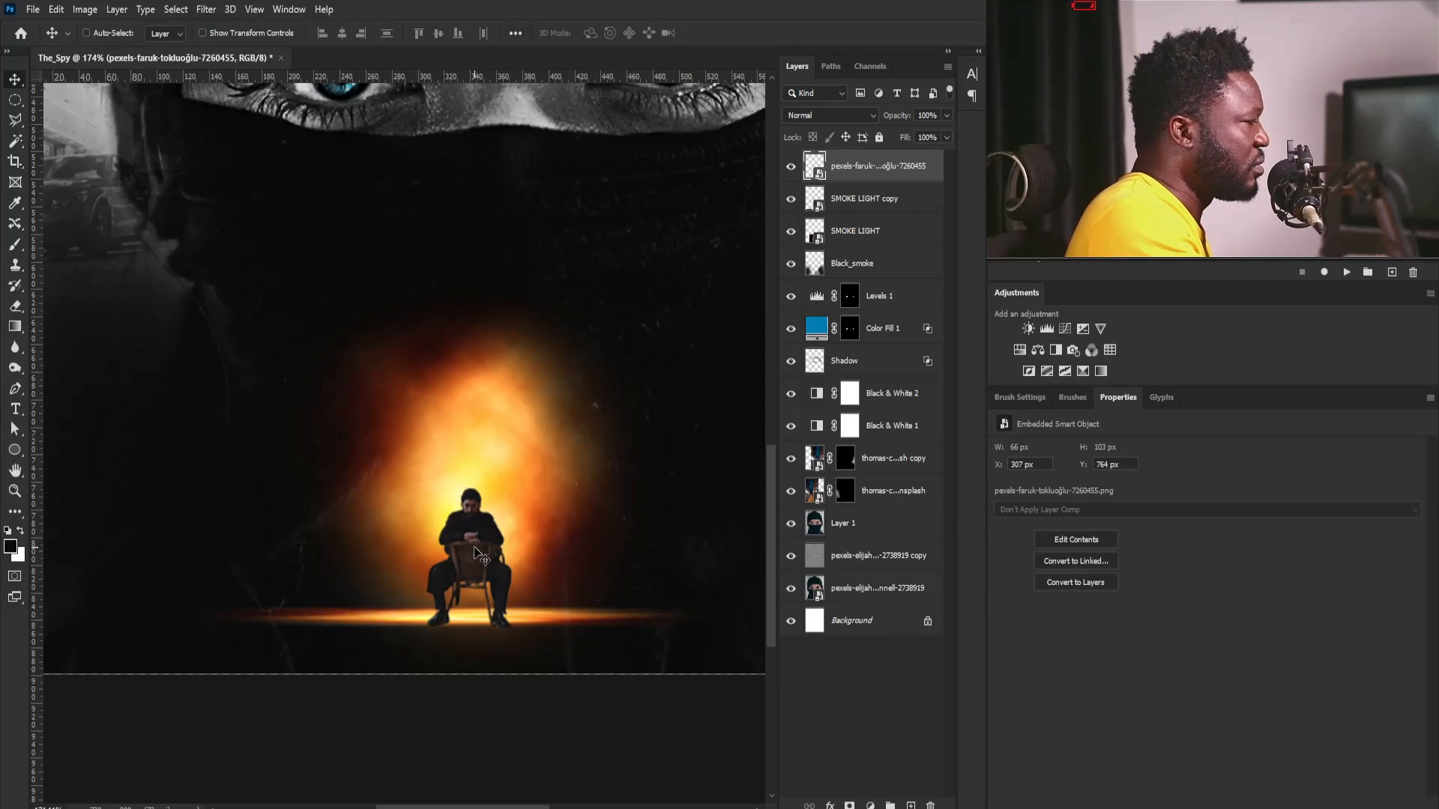
key(Down)
key(Down)
- Scale the SMOKE LIGHT glow to 89.74% and lower it behind the seated man to X 169, Y 603 px
click(864, 240)
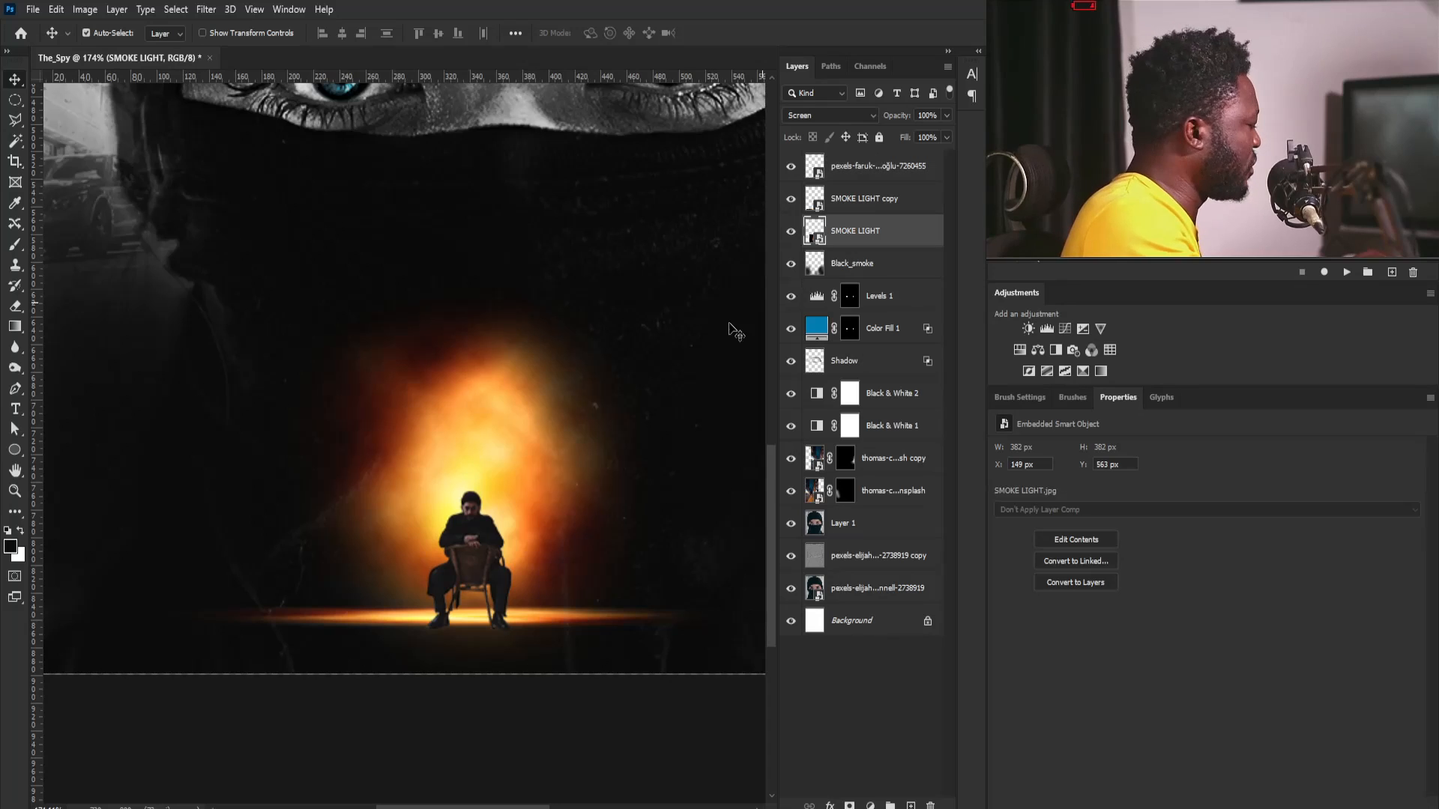
key(ctrl+t)
drag(718, 212, 691, 239)
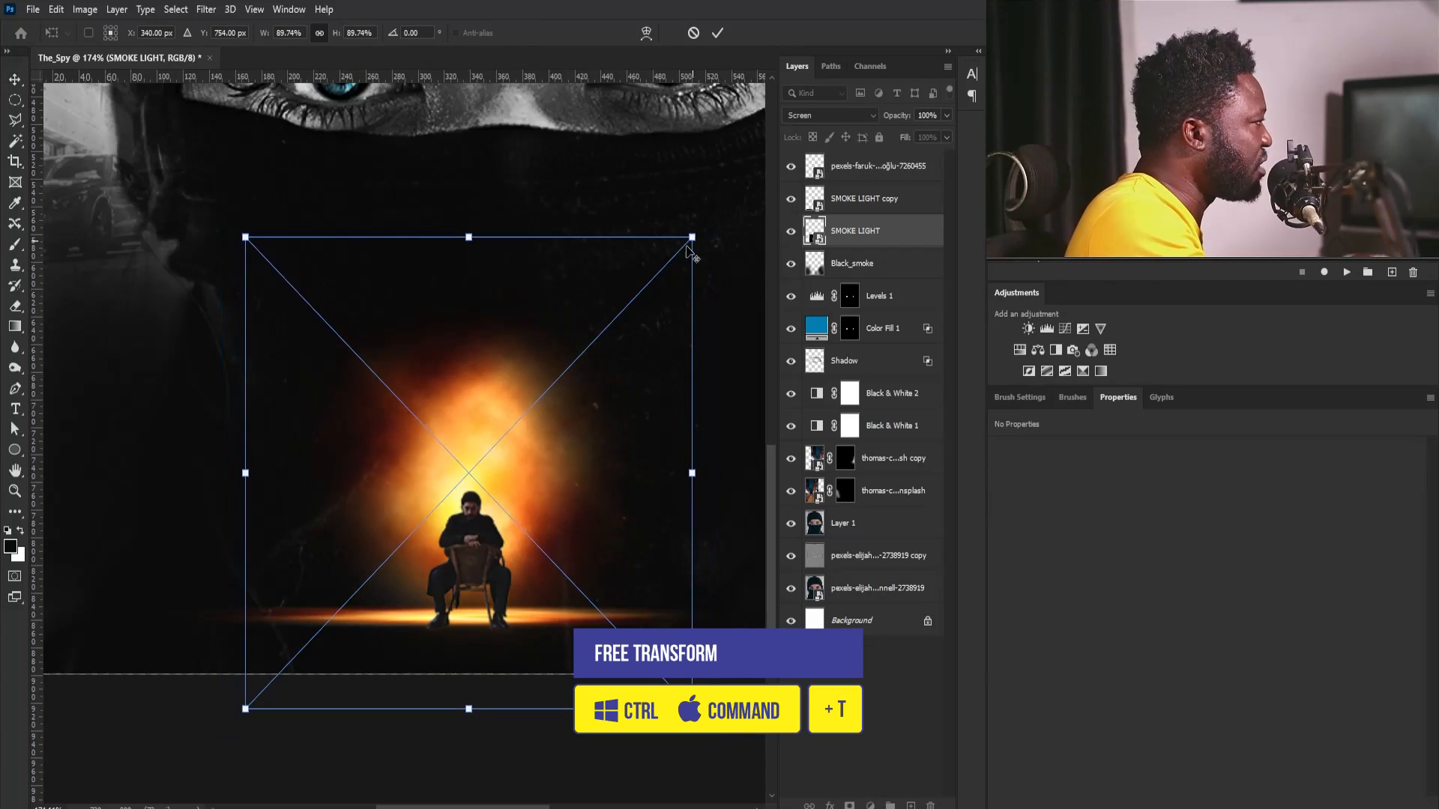
drag(556, 403, 557, 434)
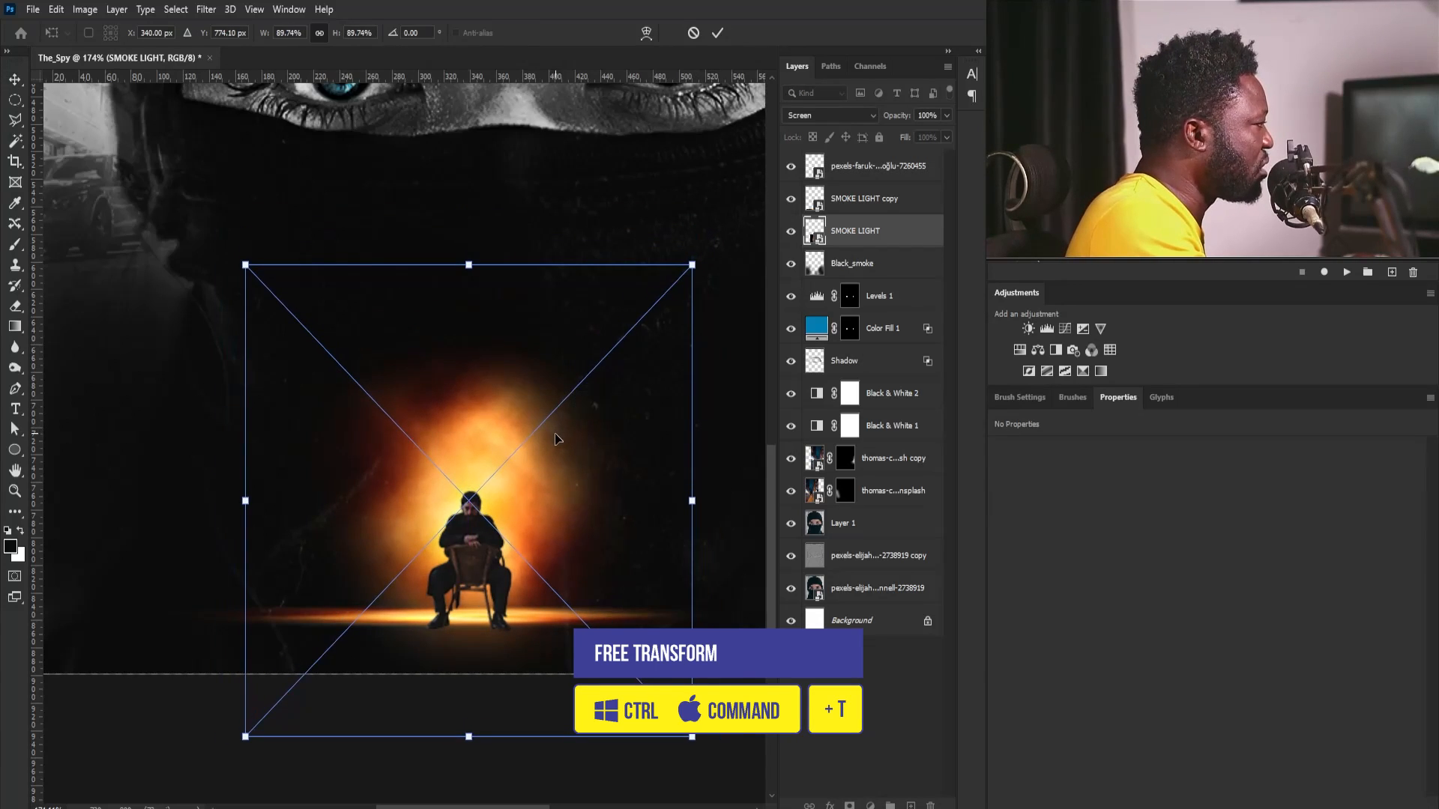
key(Return)
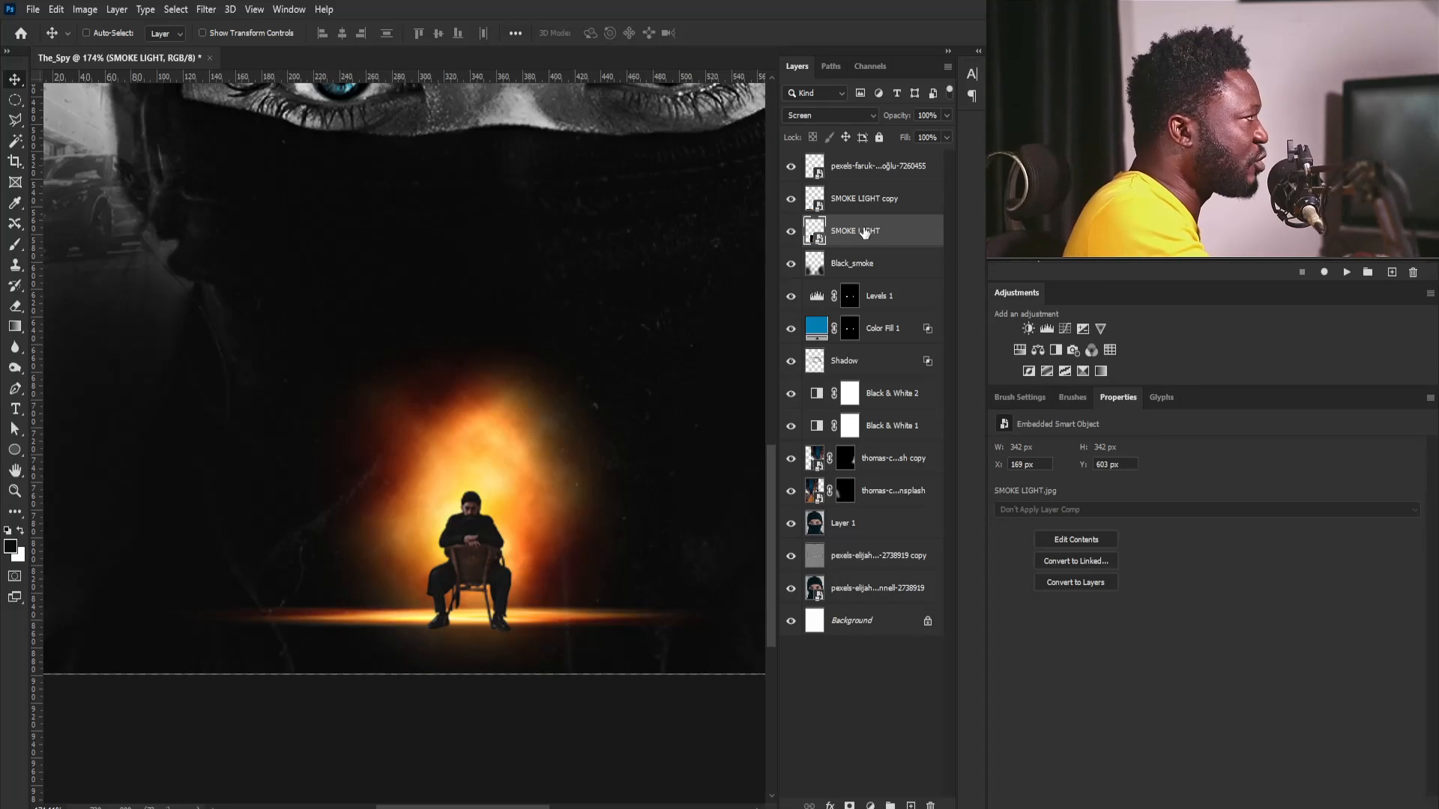
- Add a layer mask to SMOKE LIGHT and reduce the brush size to 40 px
click(849, 806)
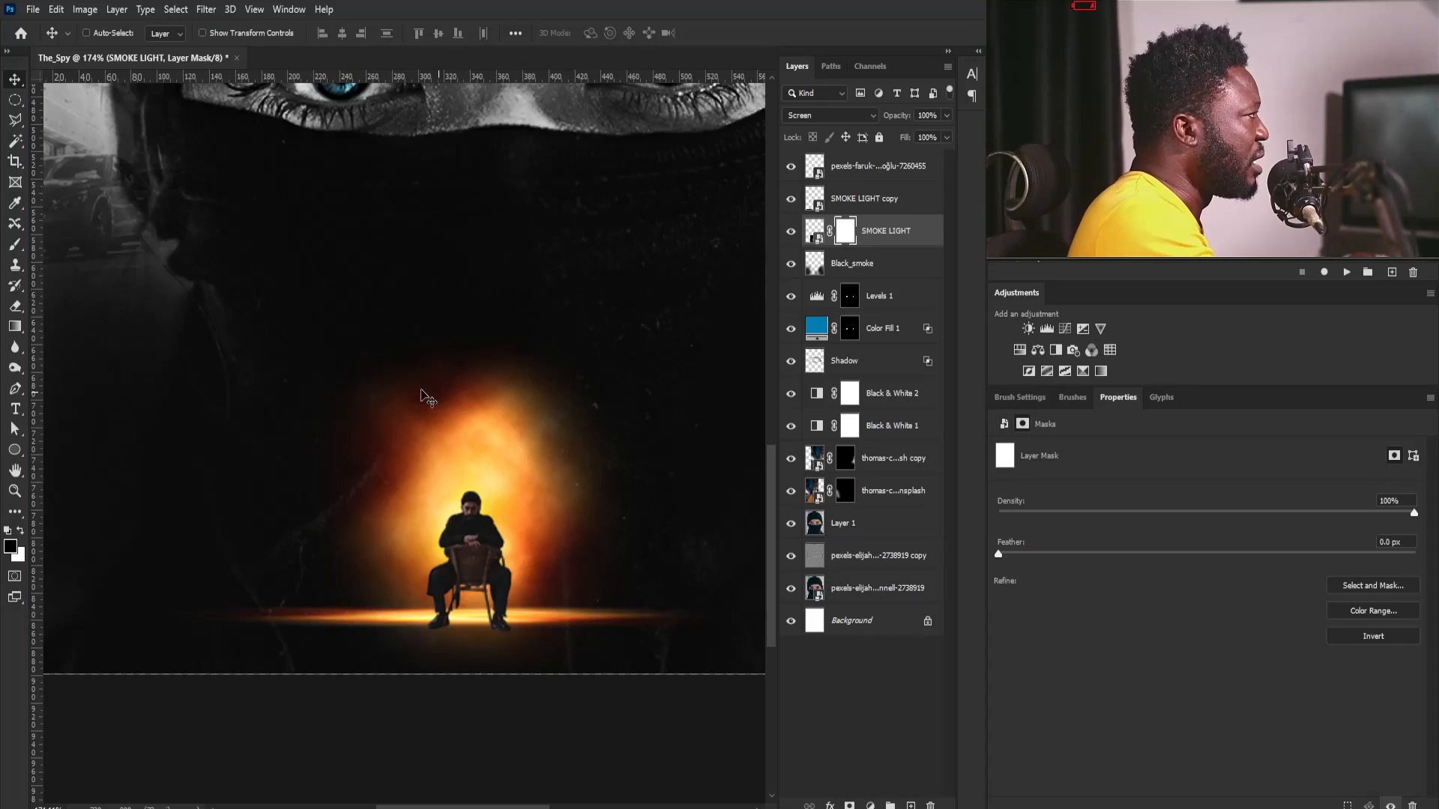
key(b)
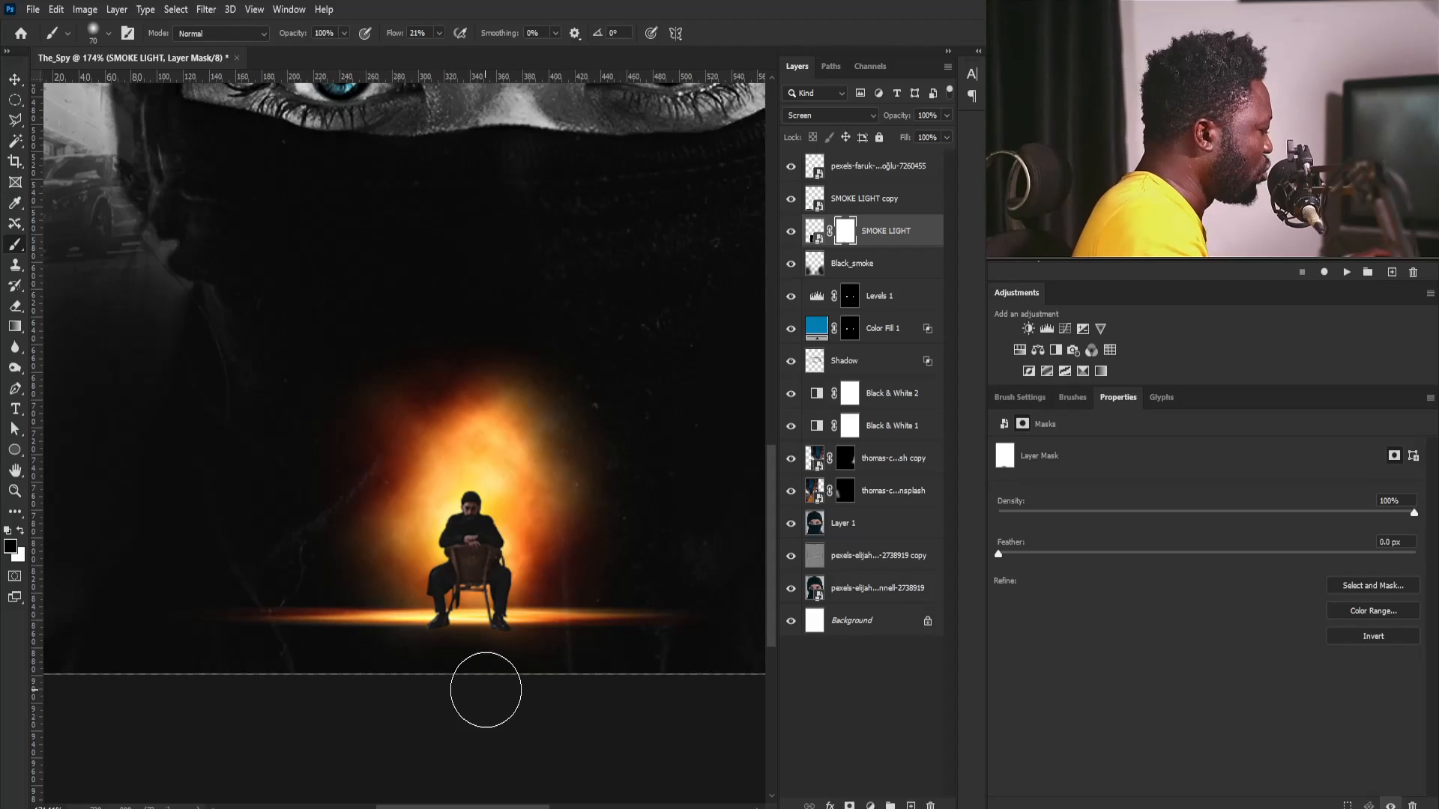
key(bracketleft)
key(bracketleft)
key(bracketleft)
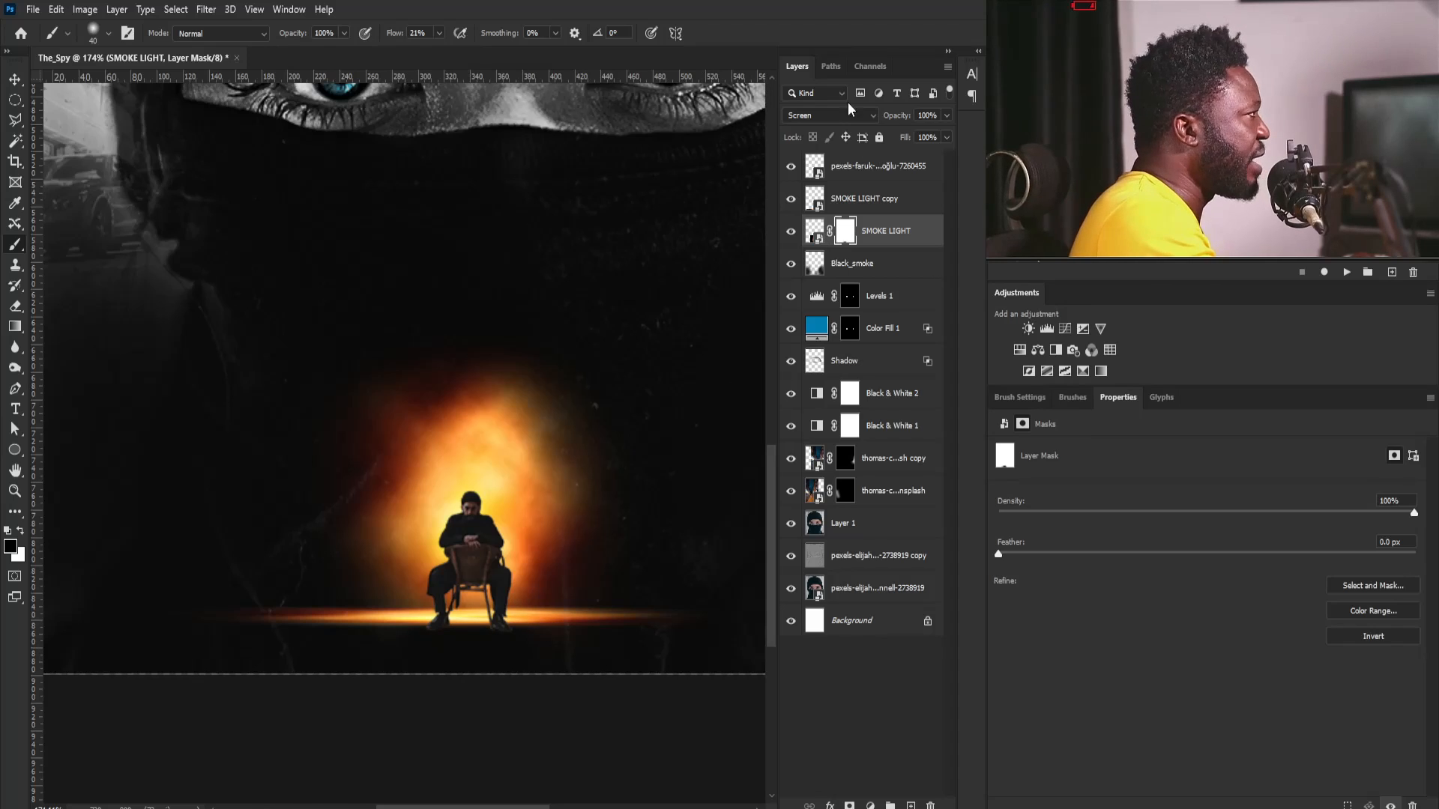
- Add a Levels adjustment clipped to the seated man with RGB input levels of 25, 0.67 and 204
click(843, 172)
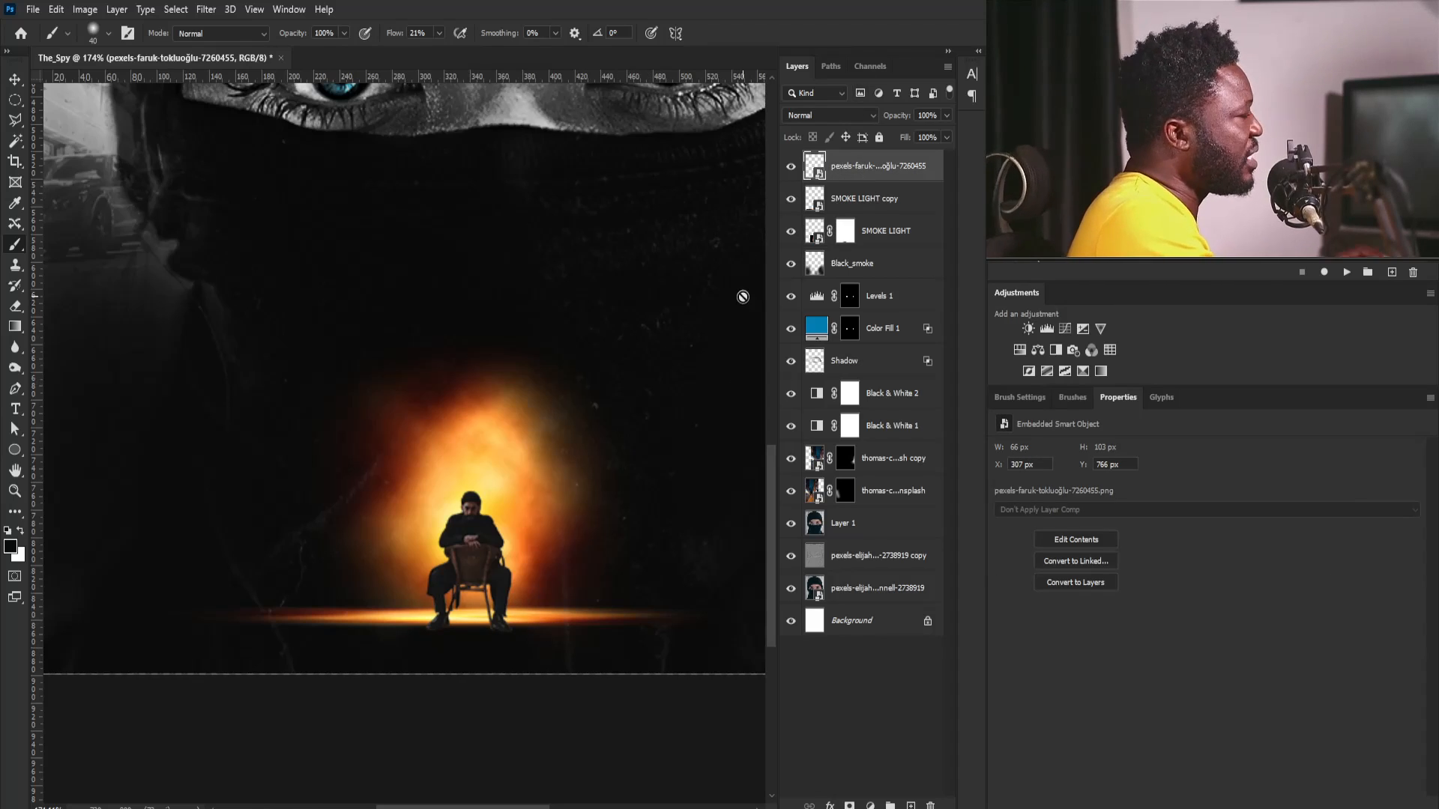
click(1046, 330)
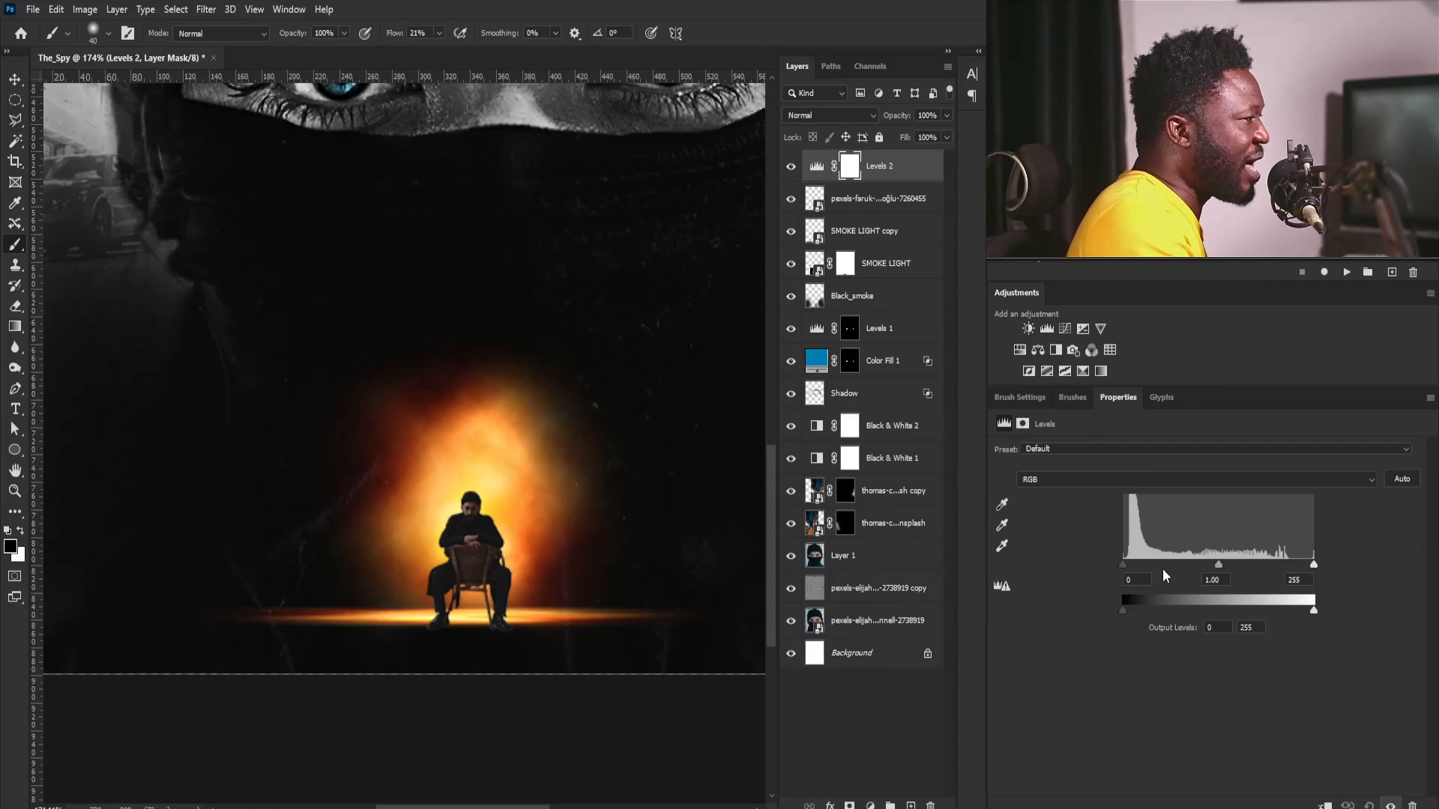
mouse_move(1219, 563)
mouse_down()
mouse_move(1253, 563)
mouse_move(1235, 563)
mouse_up()
key(ctrl+alt+g)
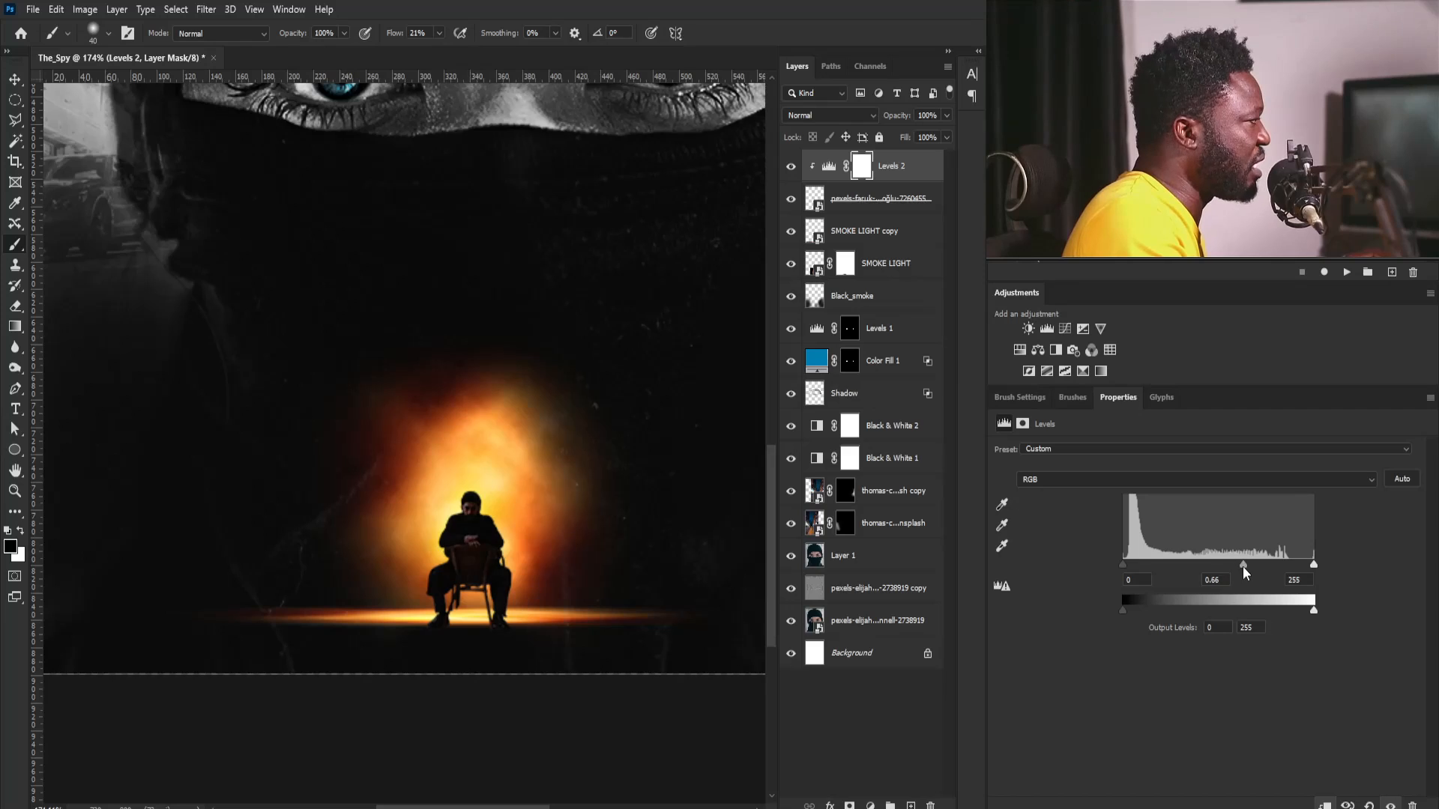
drag(1311, 565, 1290, 566)
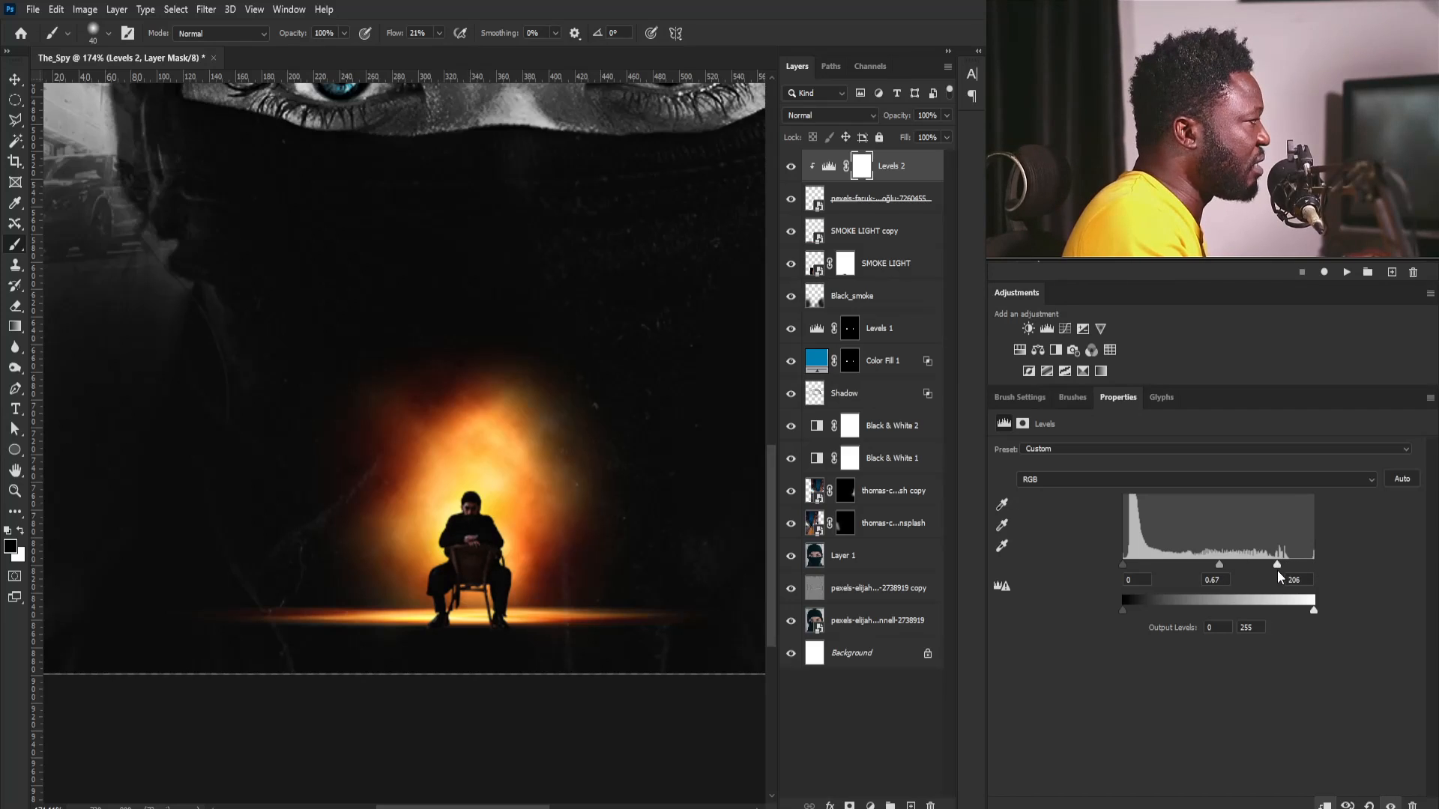
drag(1122, 564, 1141, 562)
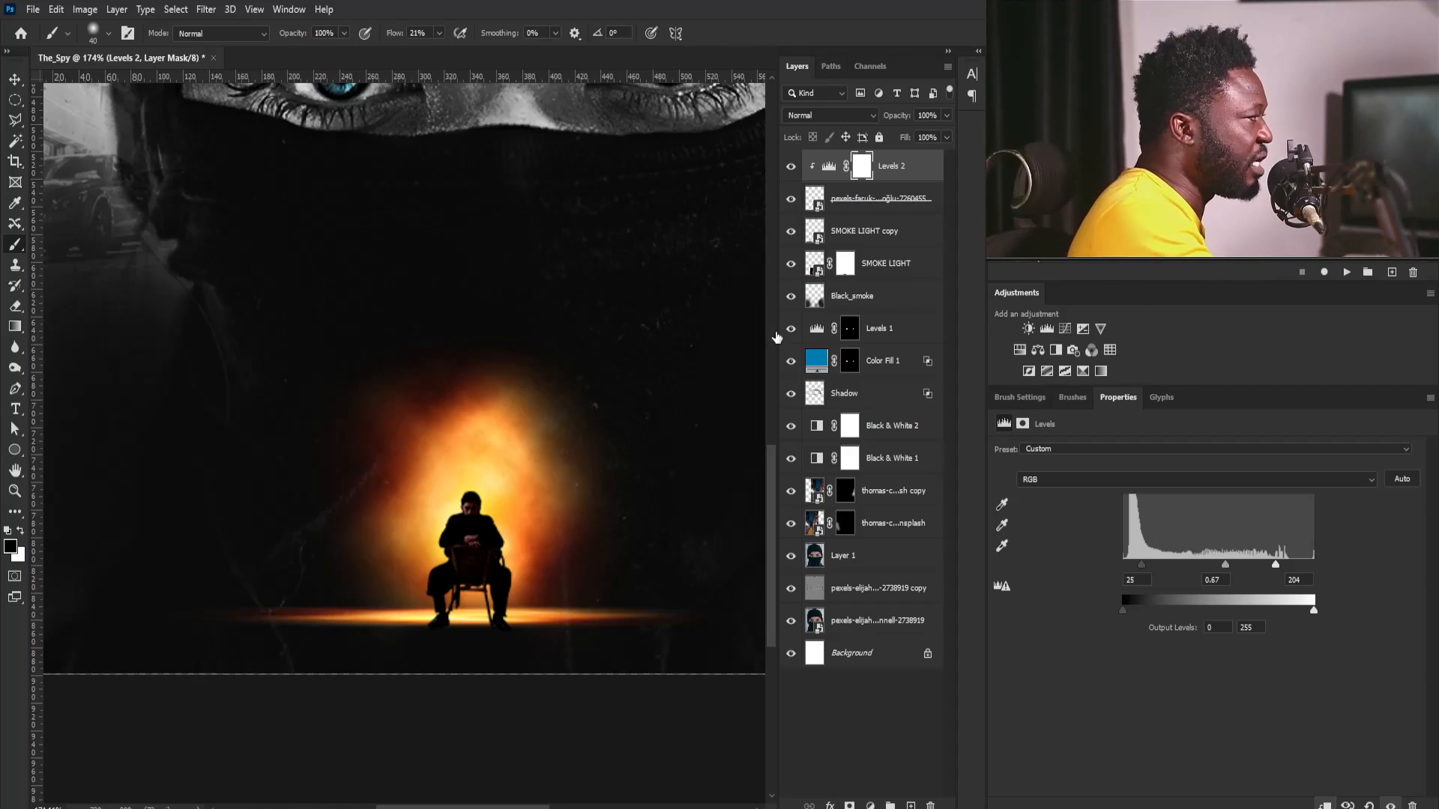
- Set the Blue channel midtone of the man's Levels adjustment to 0.40
drag(447, 486, 524, 569)
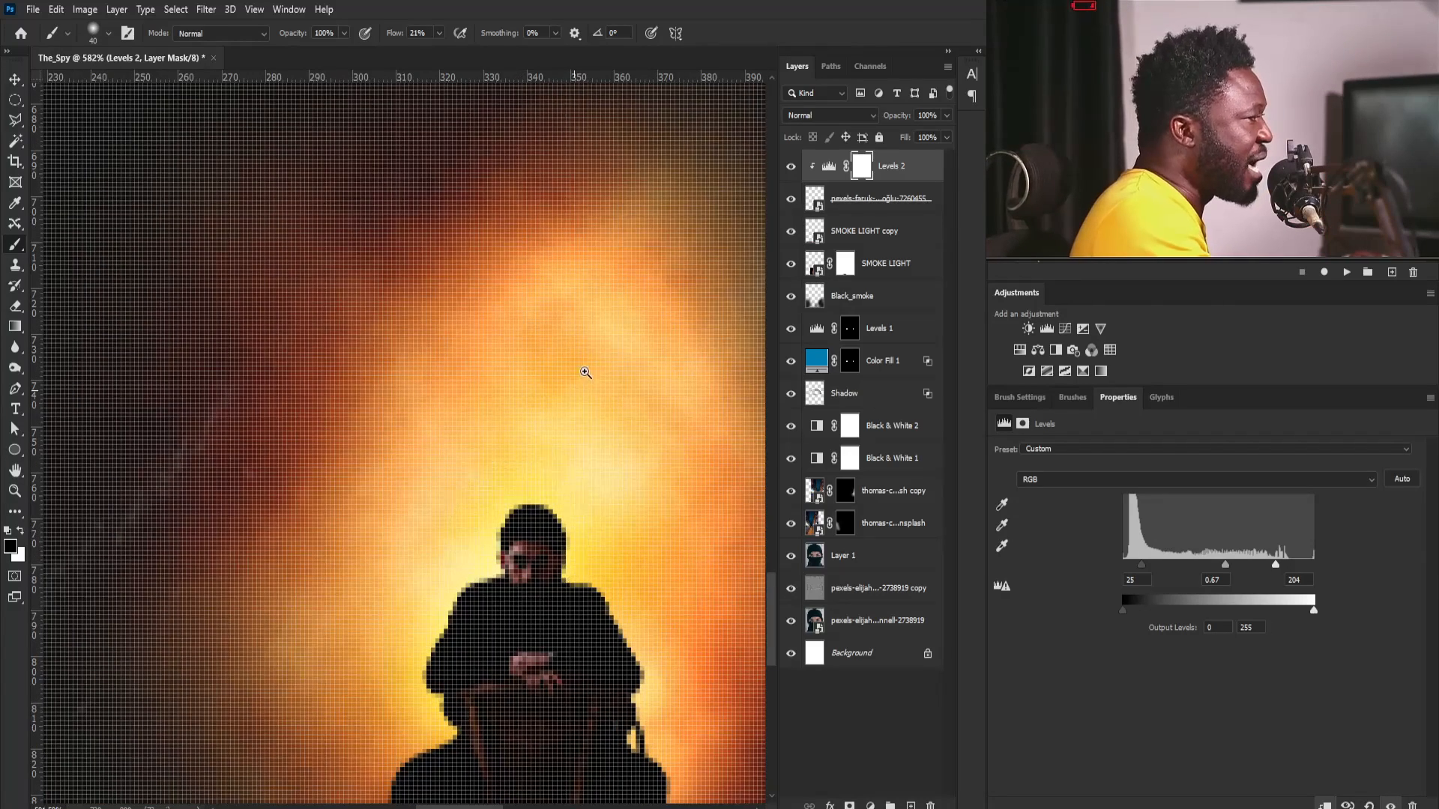
drag(583, 362, 515, 455)
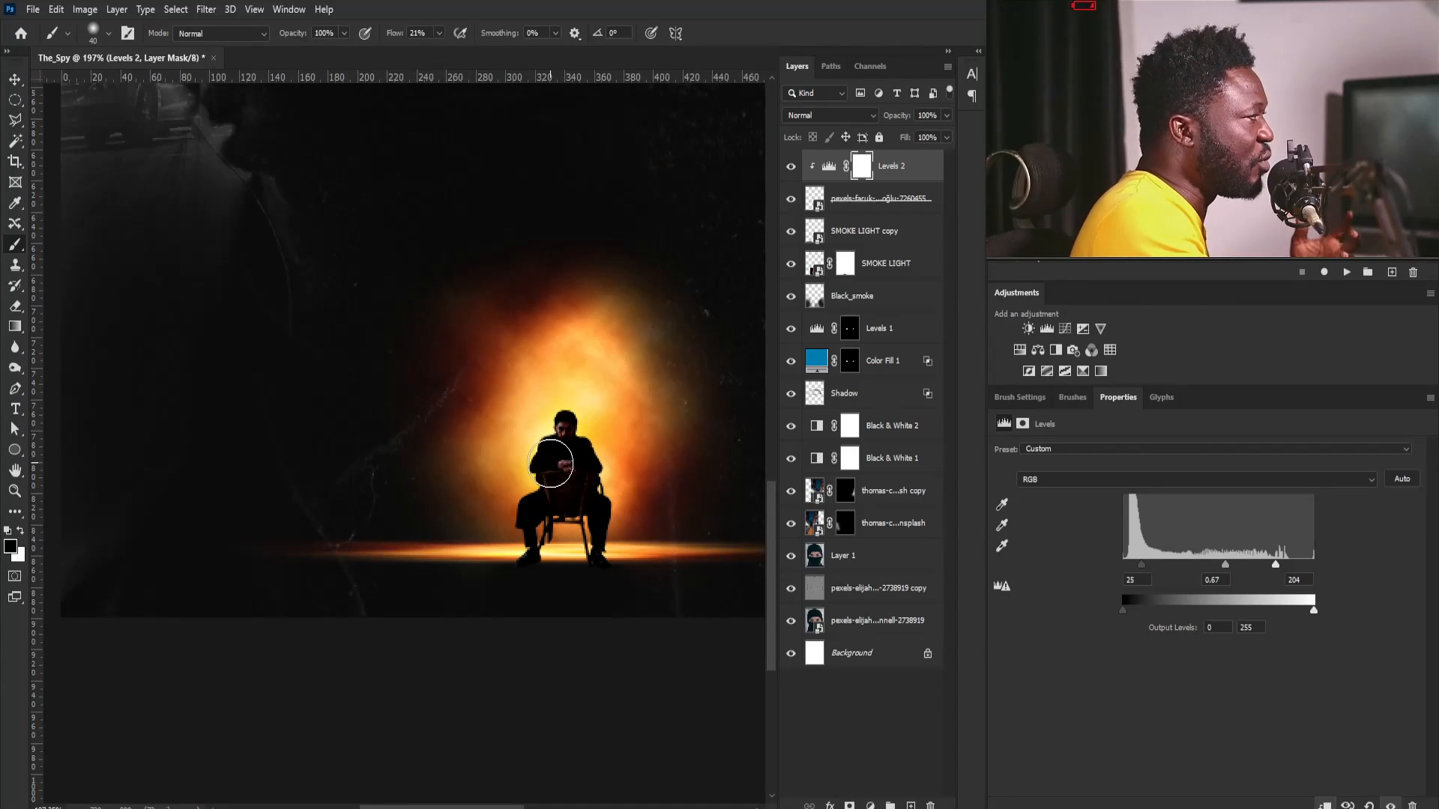
click(1108, 484)
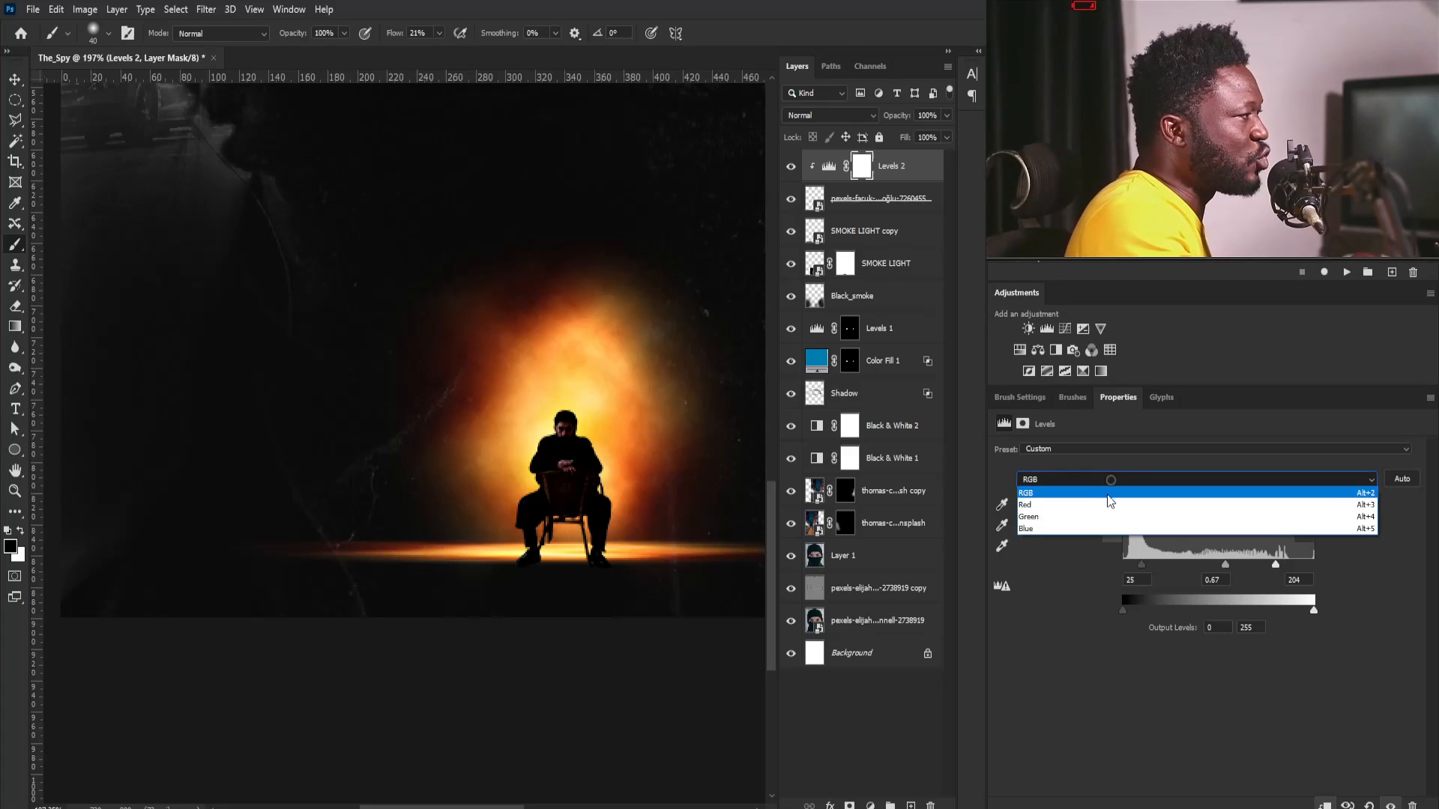
click(1046, 529)
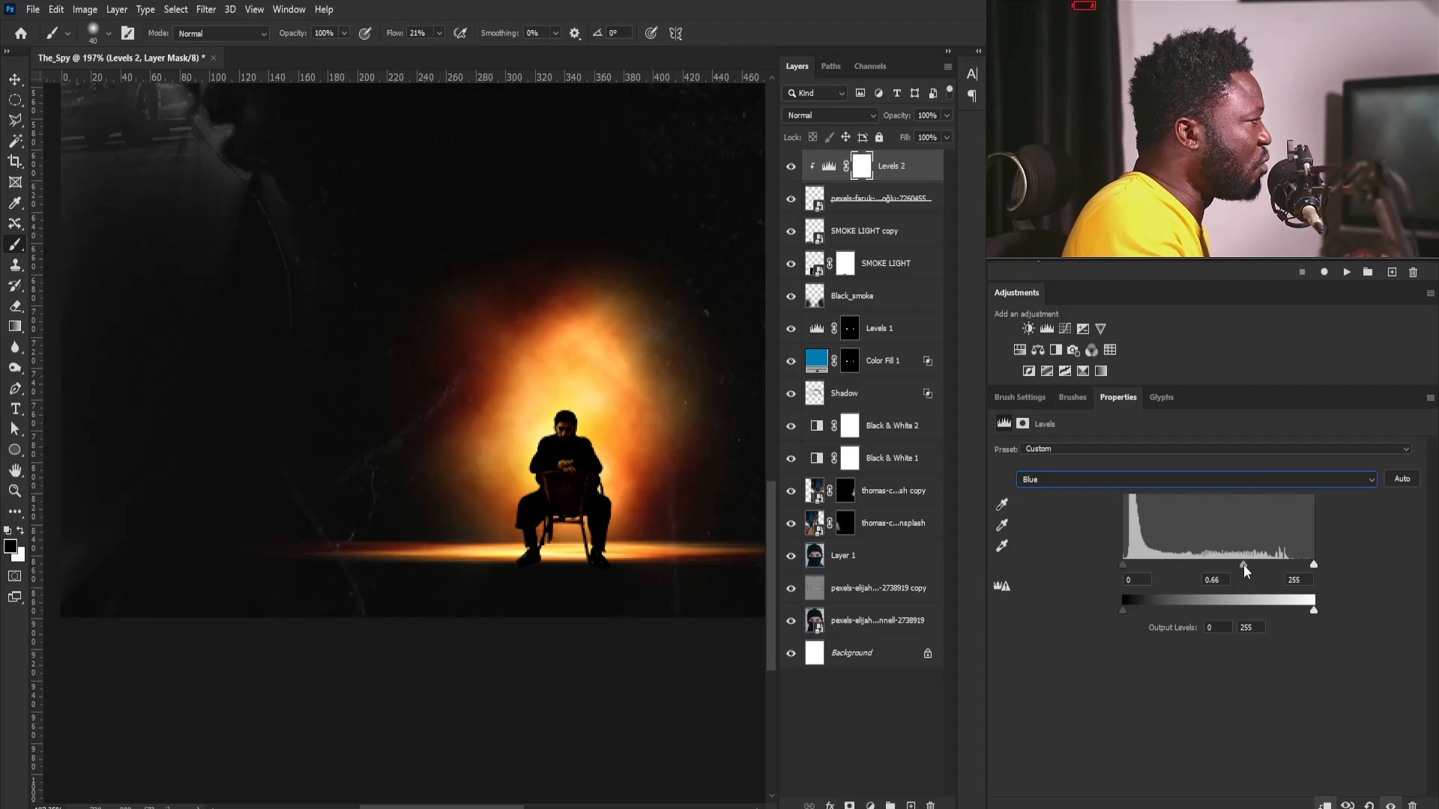
drag(1252, 567, 1253, 566)
scroll(580, 459, up, 3)
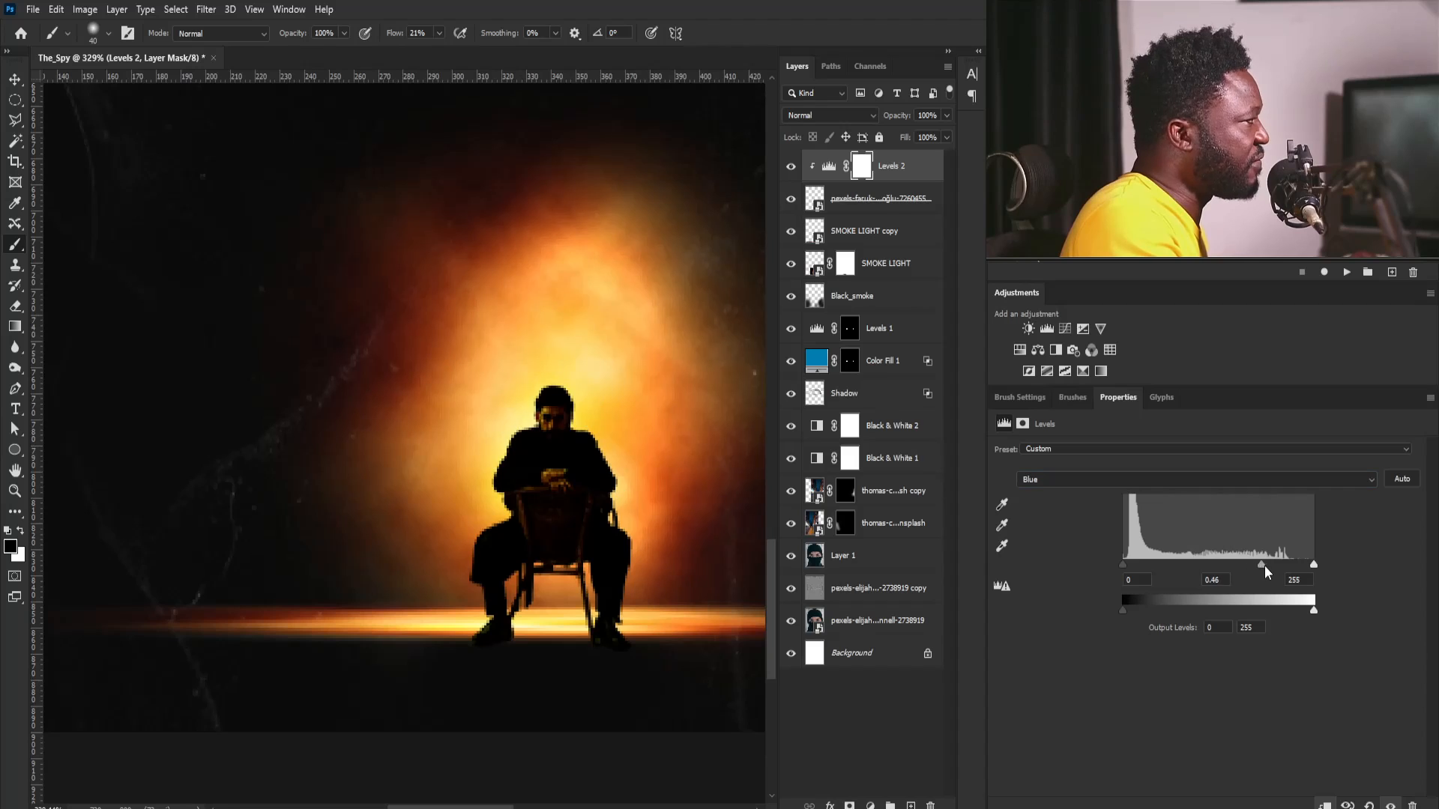
drag(1265, 566, 1269, 567)
scroll(577, 403, down, 4)
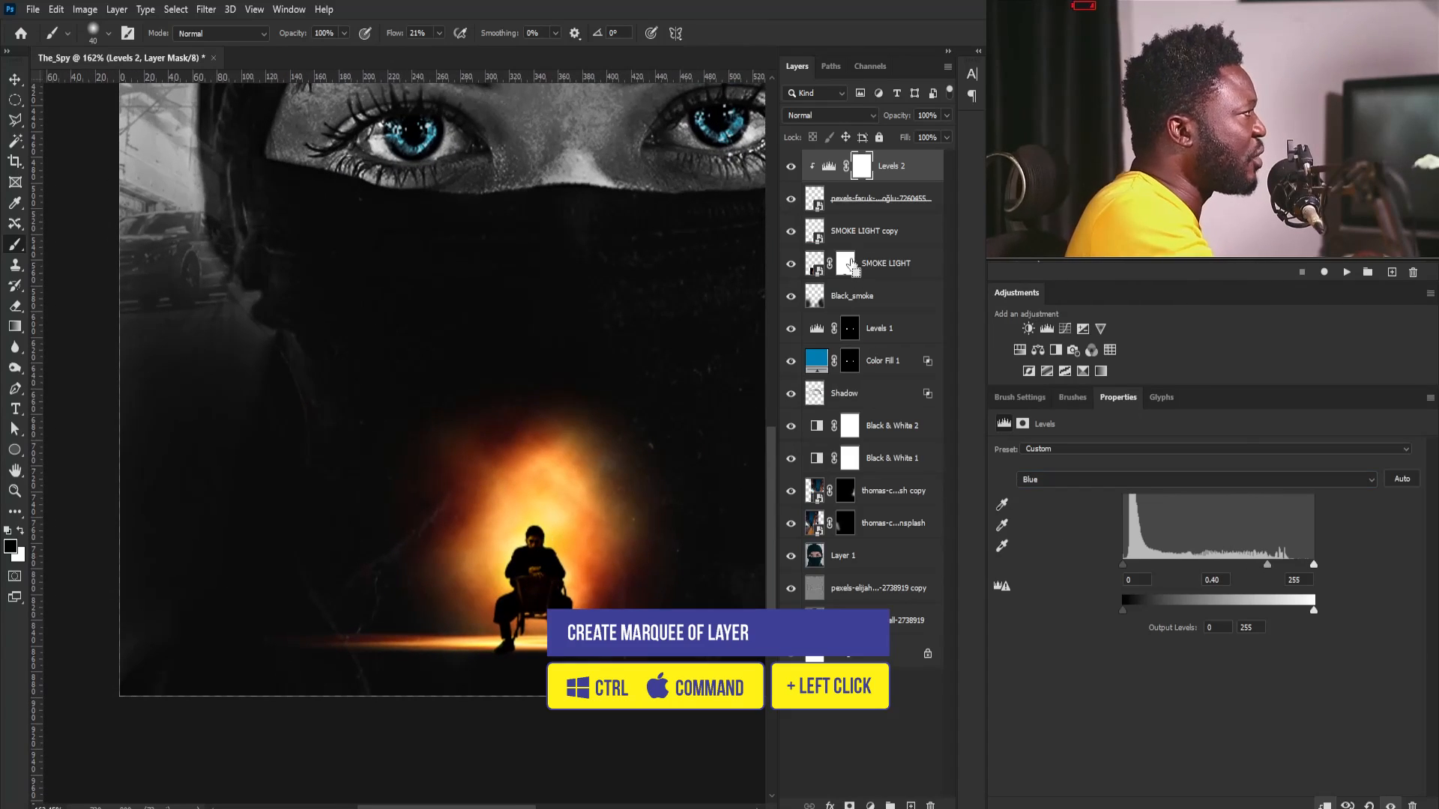
- Load the seated man's outline as a selection and fill it with black on a new layer named Shadow above SMOKE LIGHT copy
ctrl+click(816, 201)
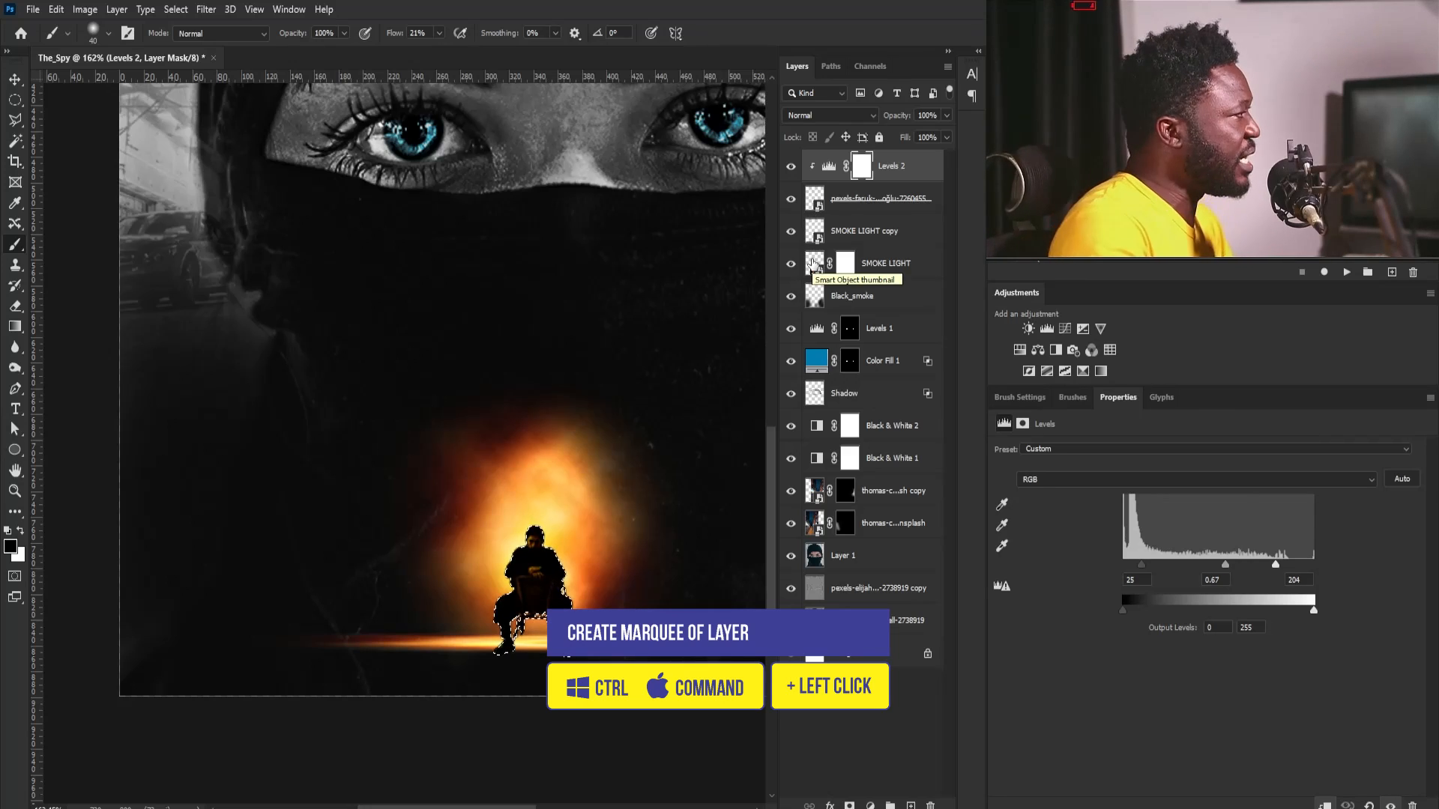
click(862, 231)
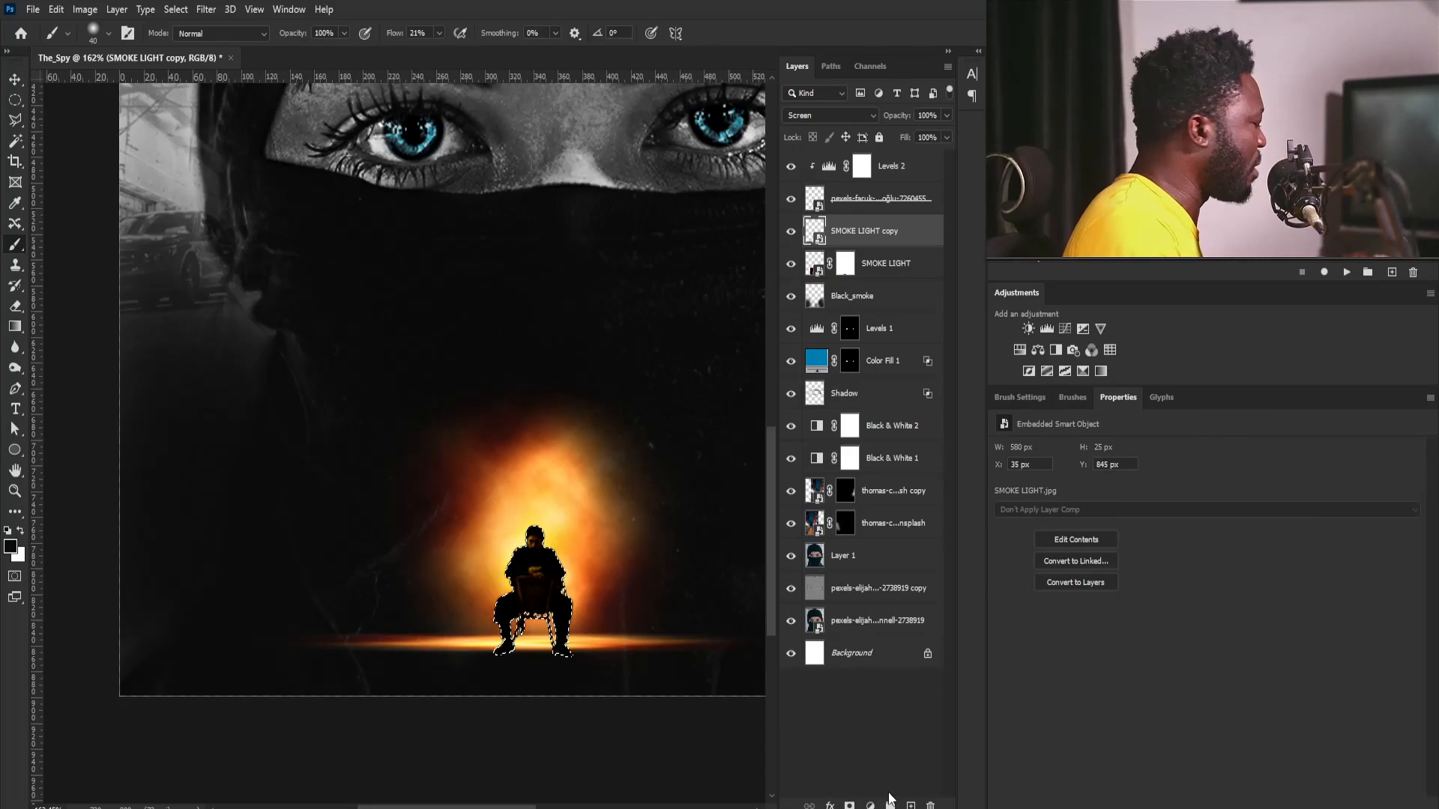
alt+click(911, 806)
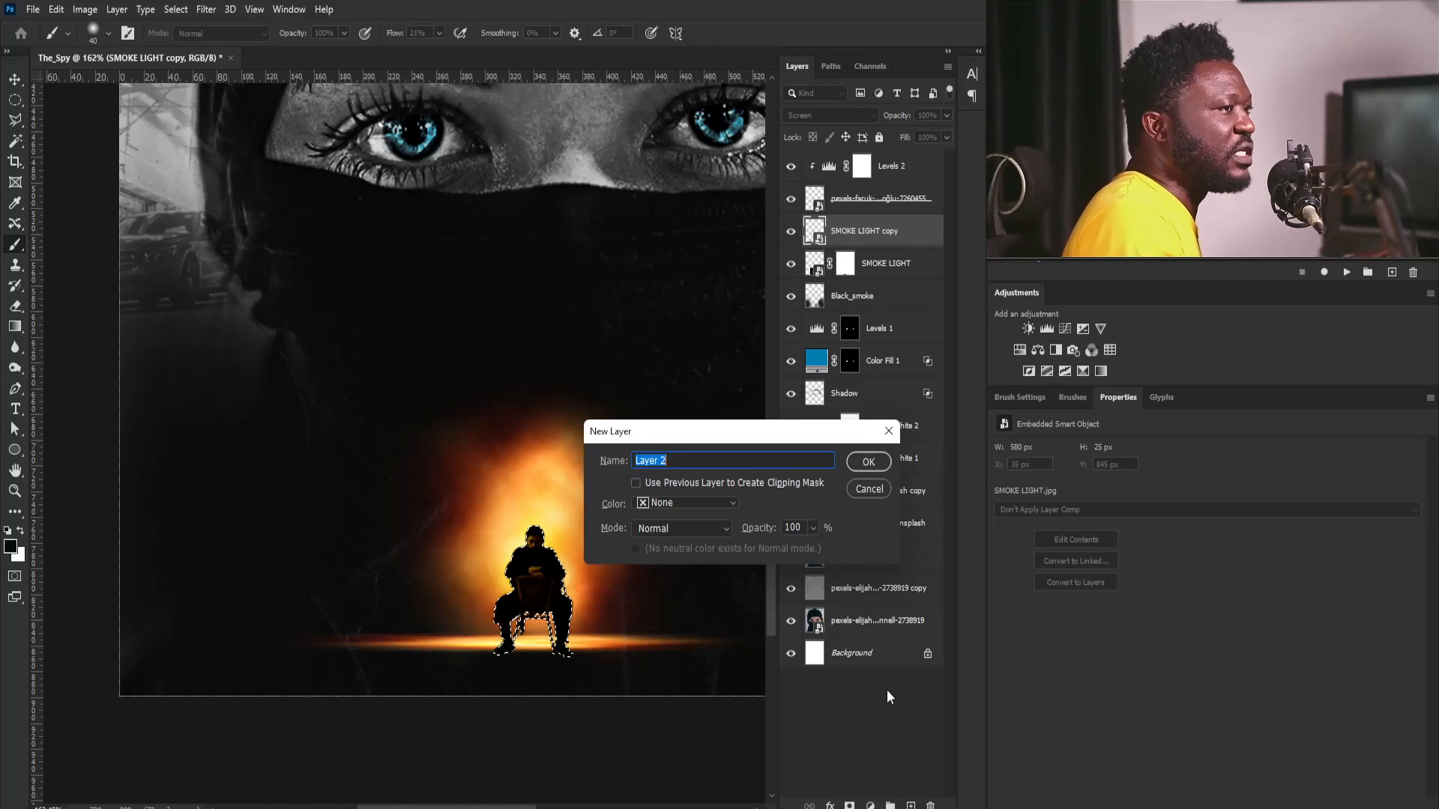
text(S)
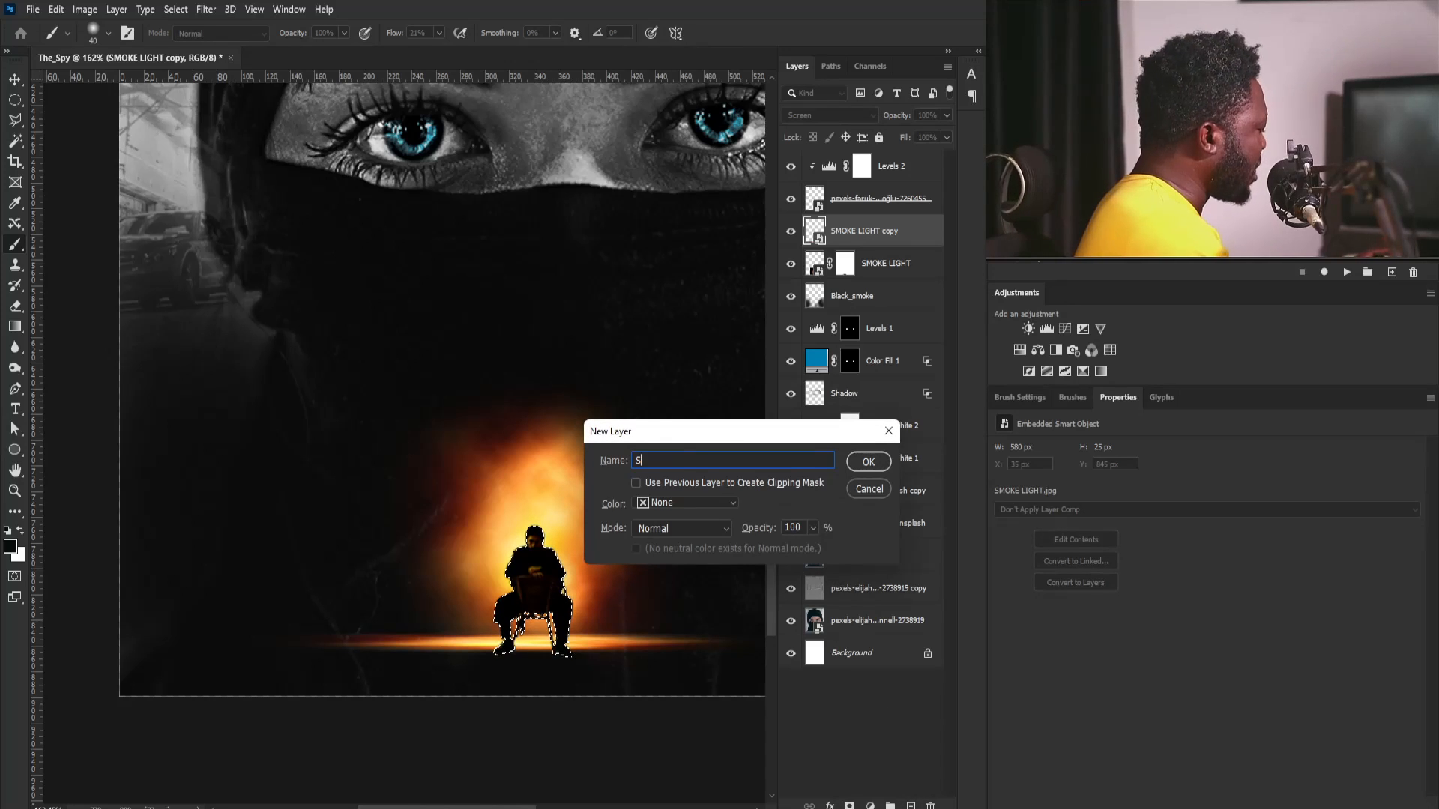
text(hadow)
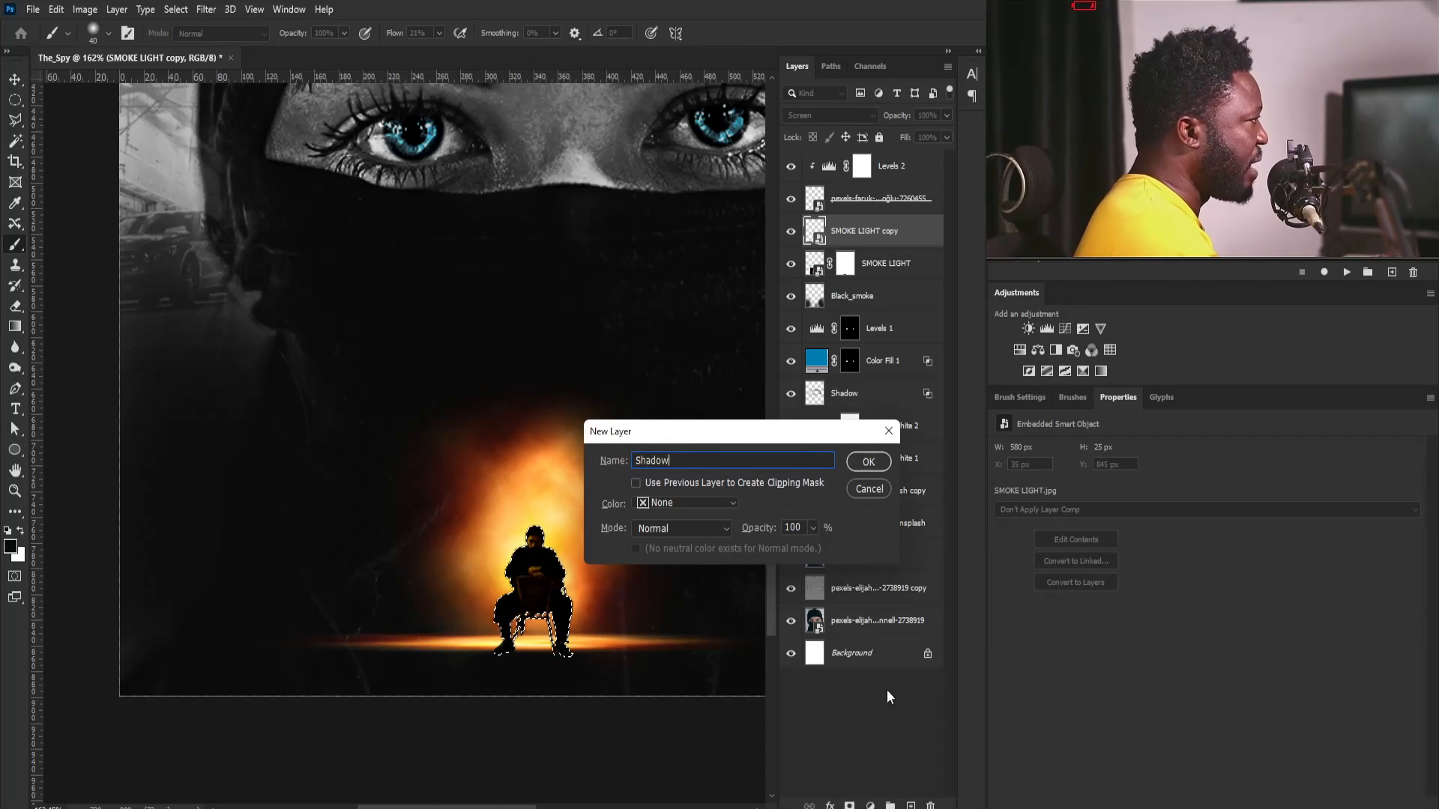
key(Return)
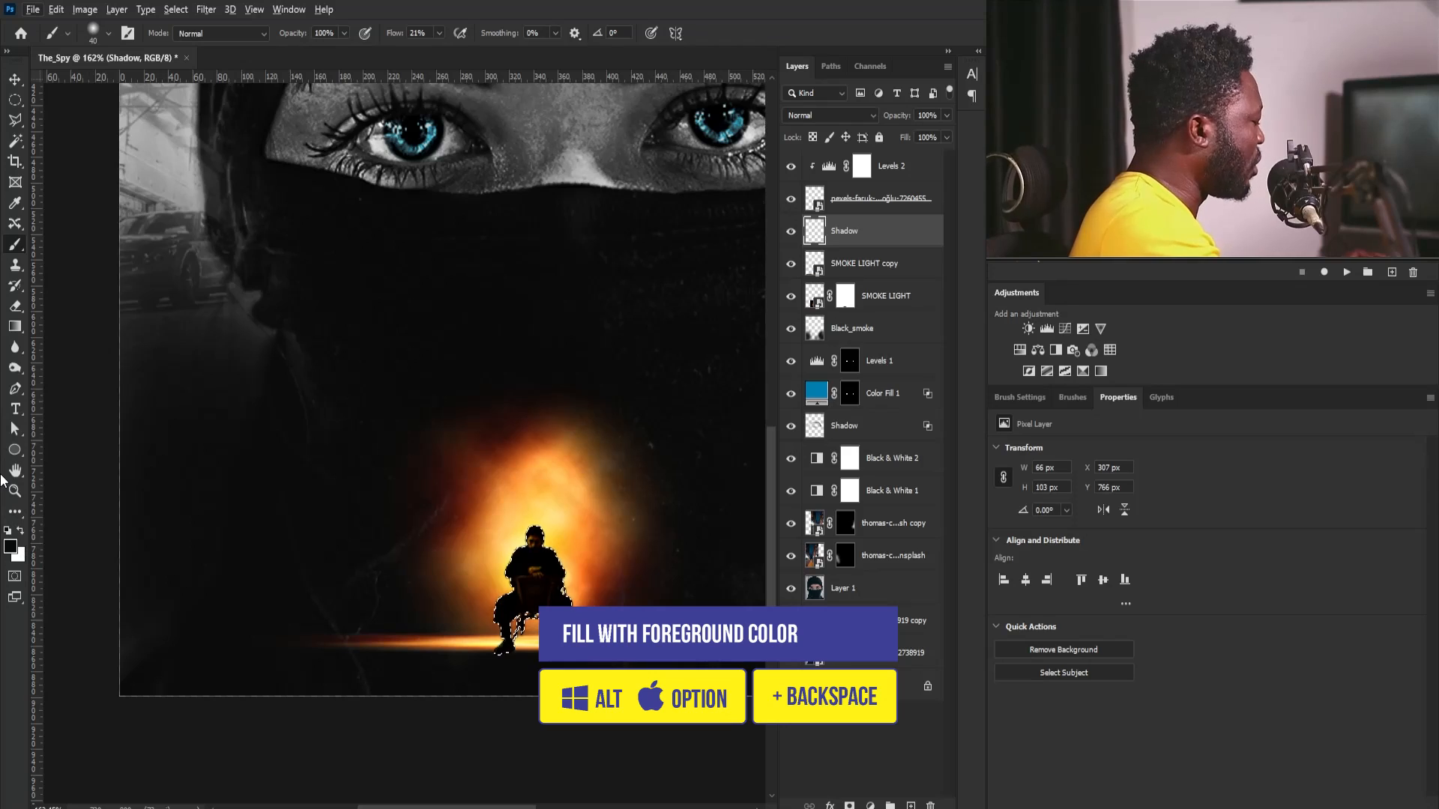
key(ctrl+d)
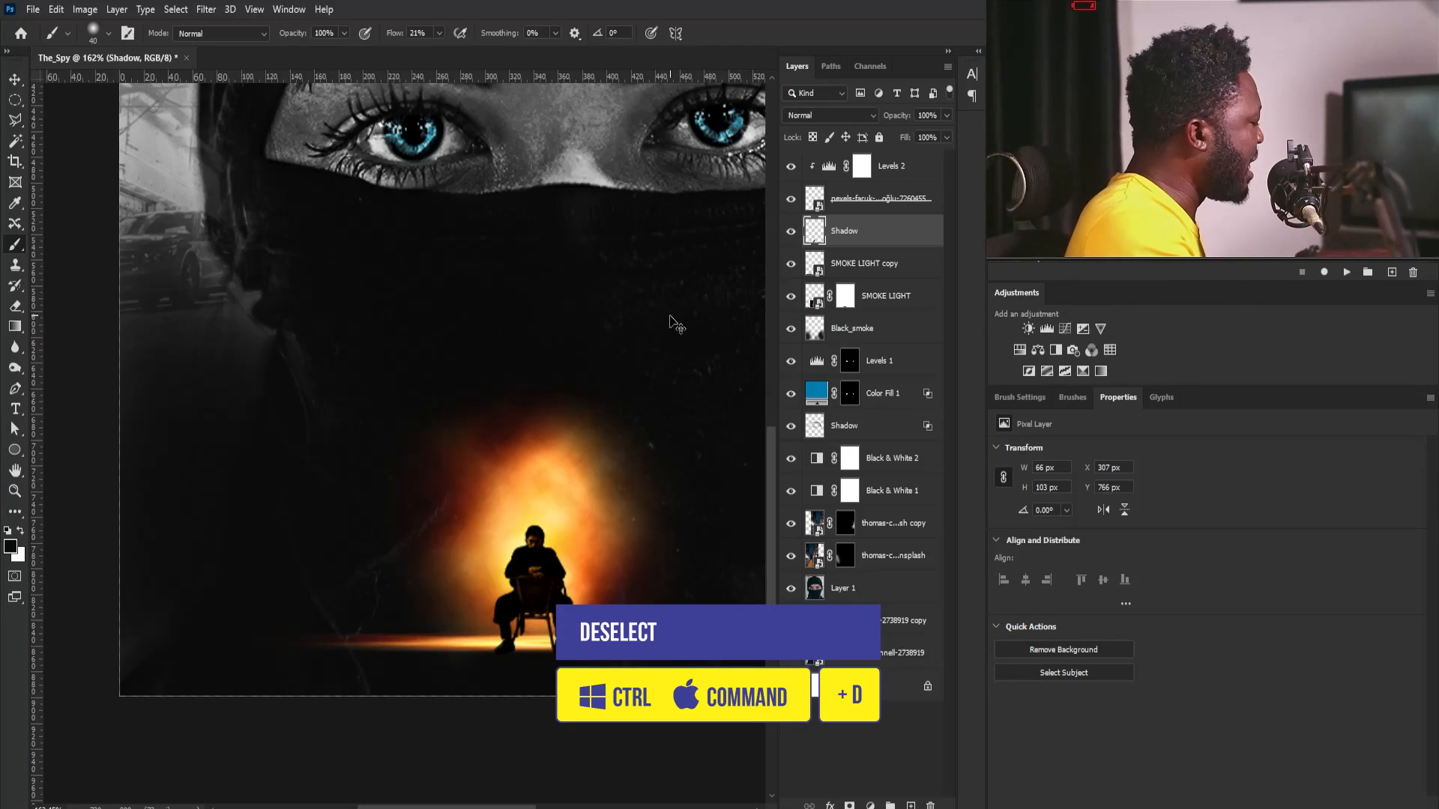
- Squash the man's Shadow layer to 11.17% of its height, keeping it at his feet
key(ctrl+t)
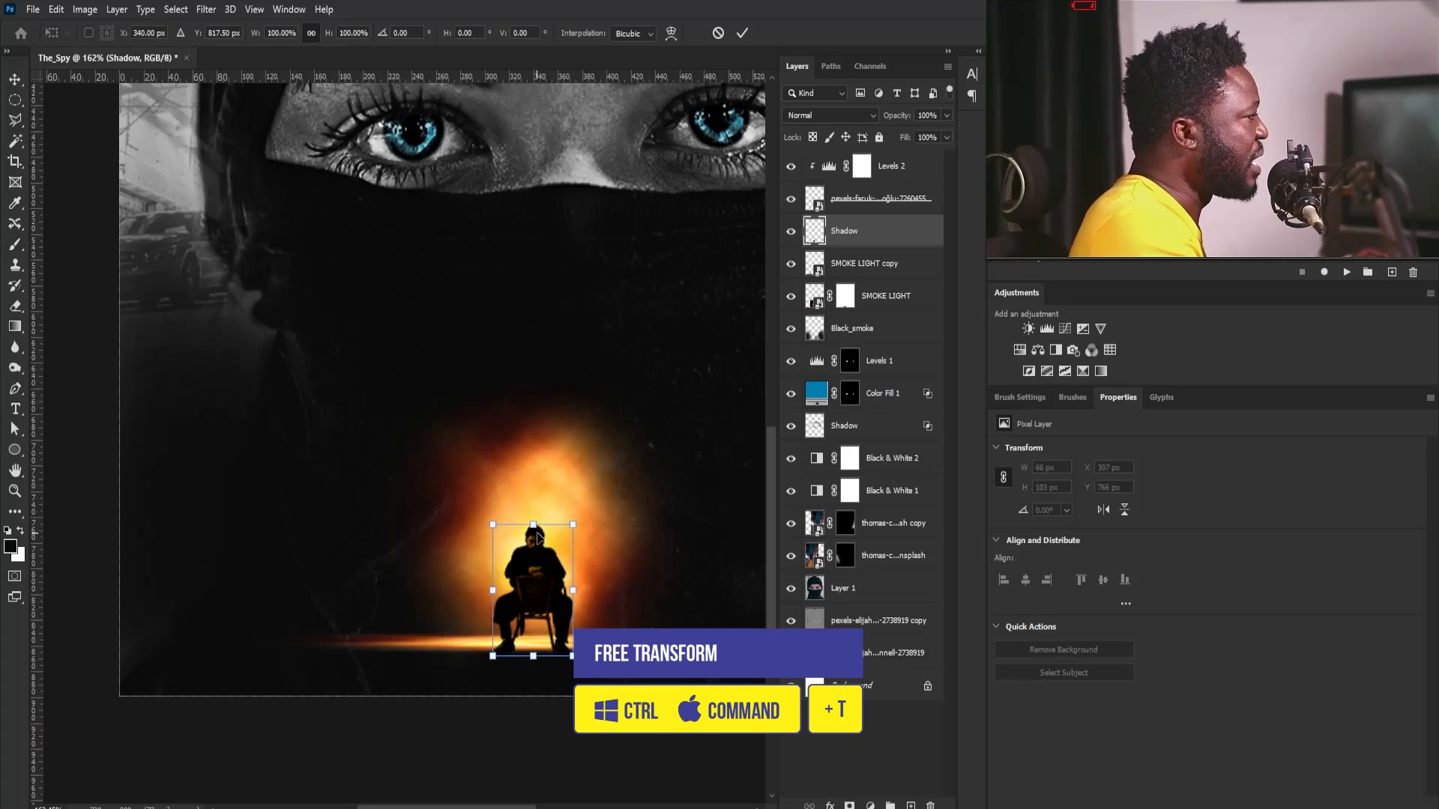
drag(537, 530, 556, 643)
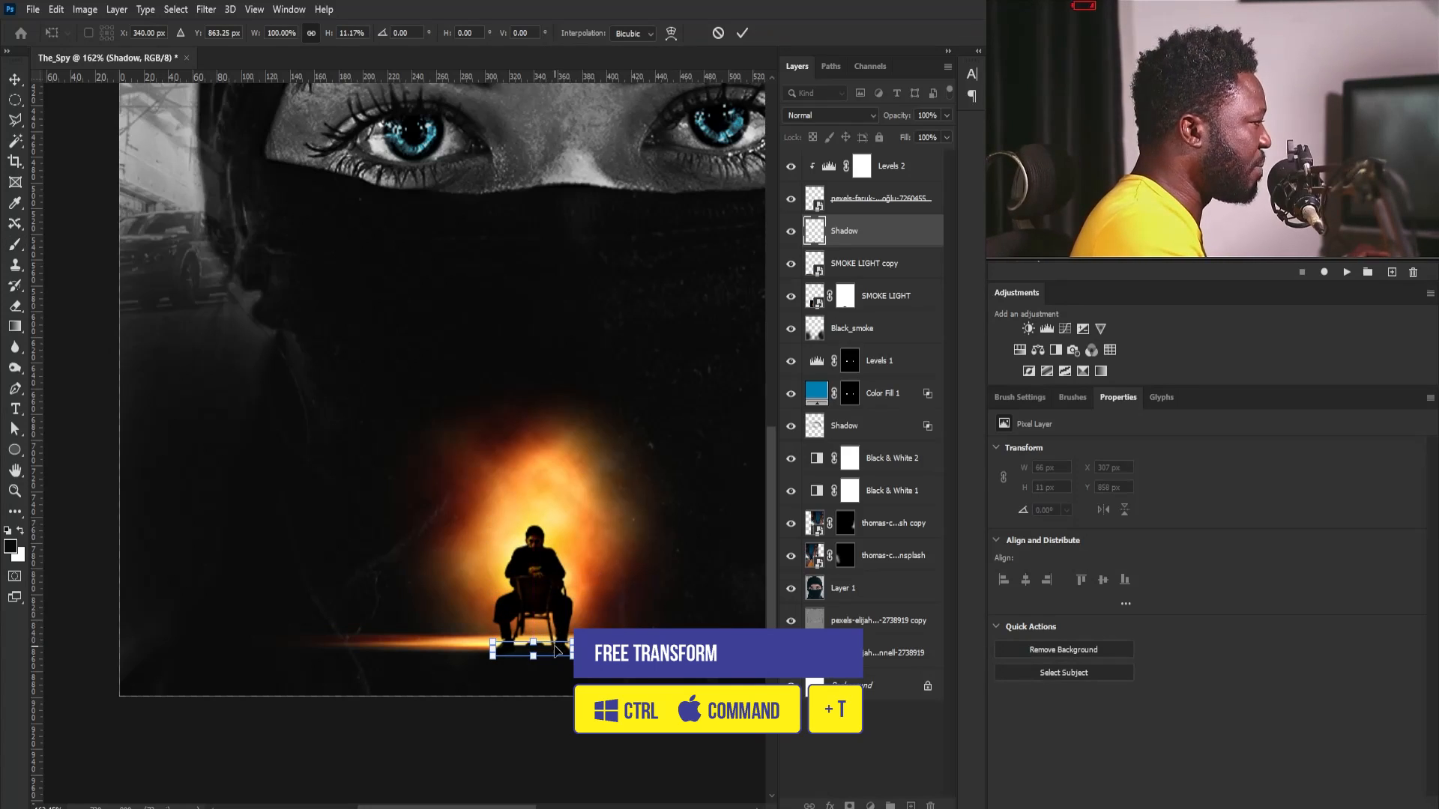
key(Return)
key(b)
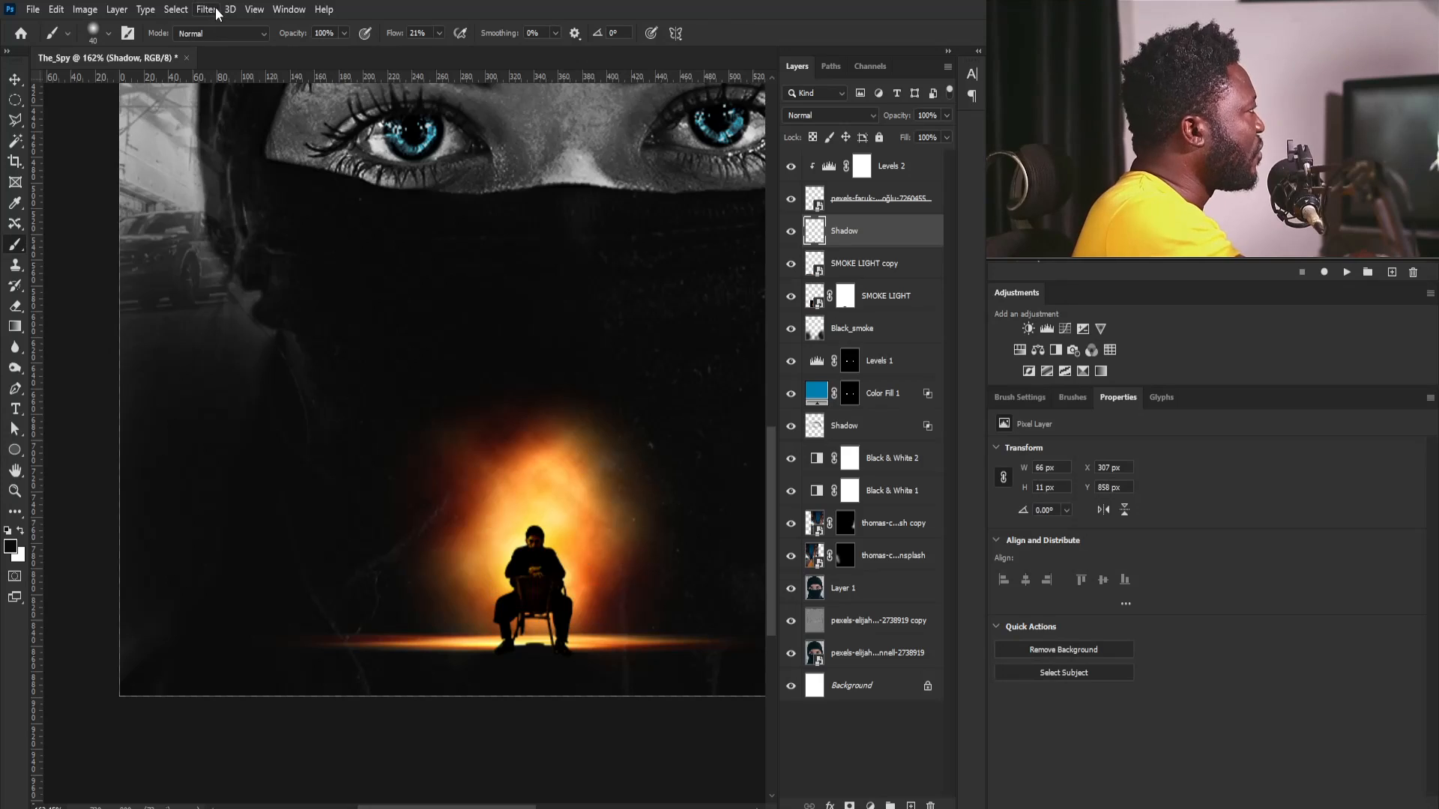
- Apply a Gaussian Blur with a radius of 0.3 pixels to the man's Shadow layer
click(255, 15)
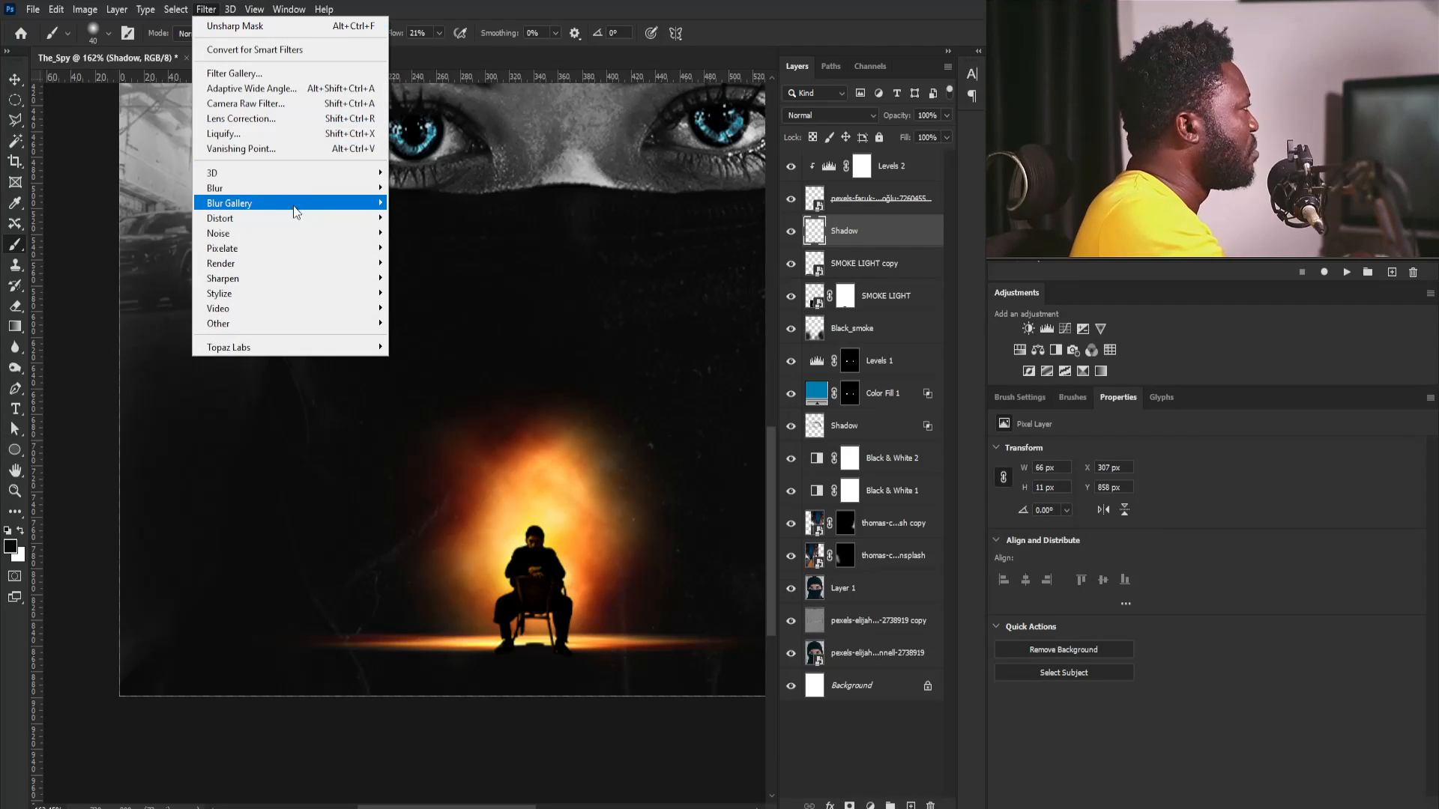
mouse_move(294, 188)
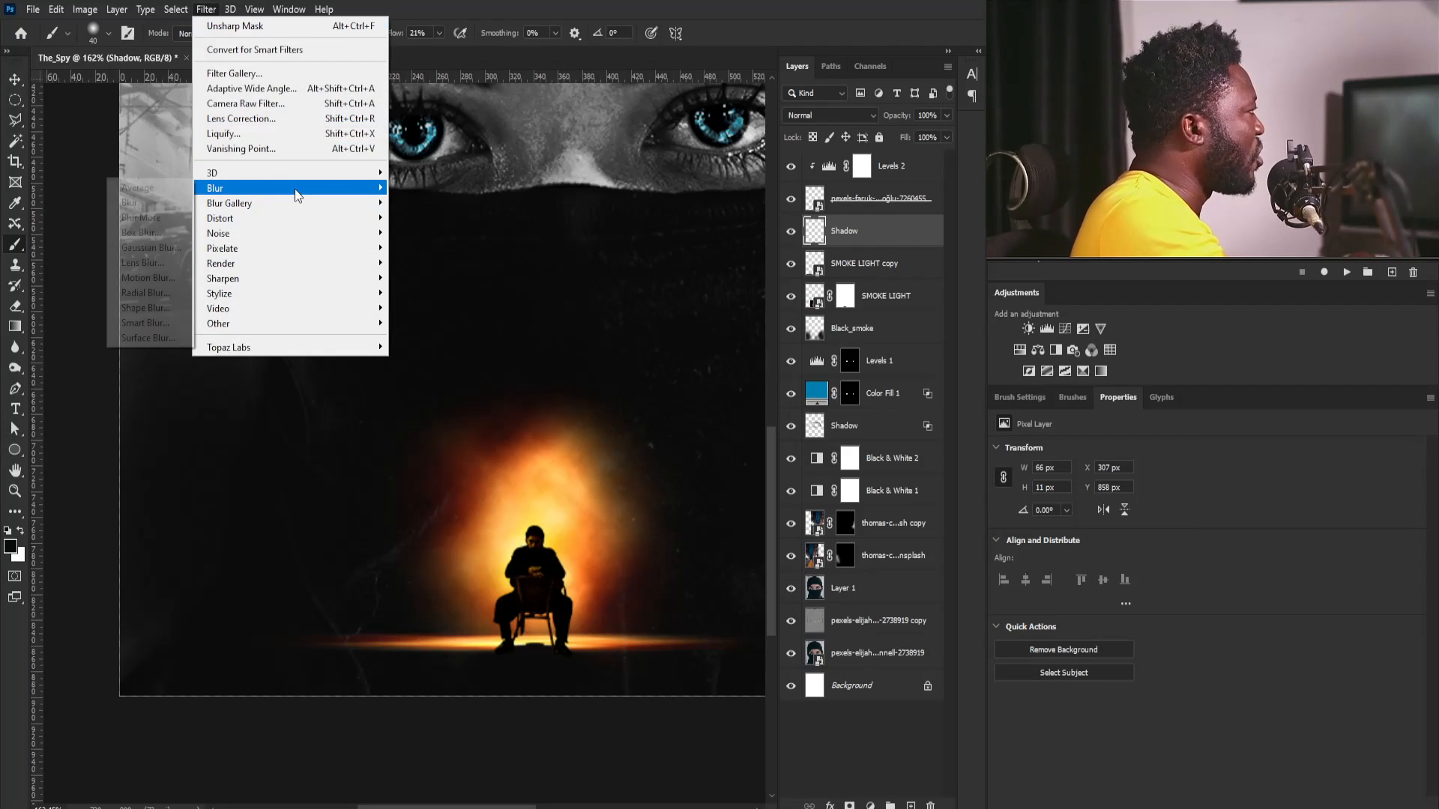
click(159, 249)
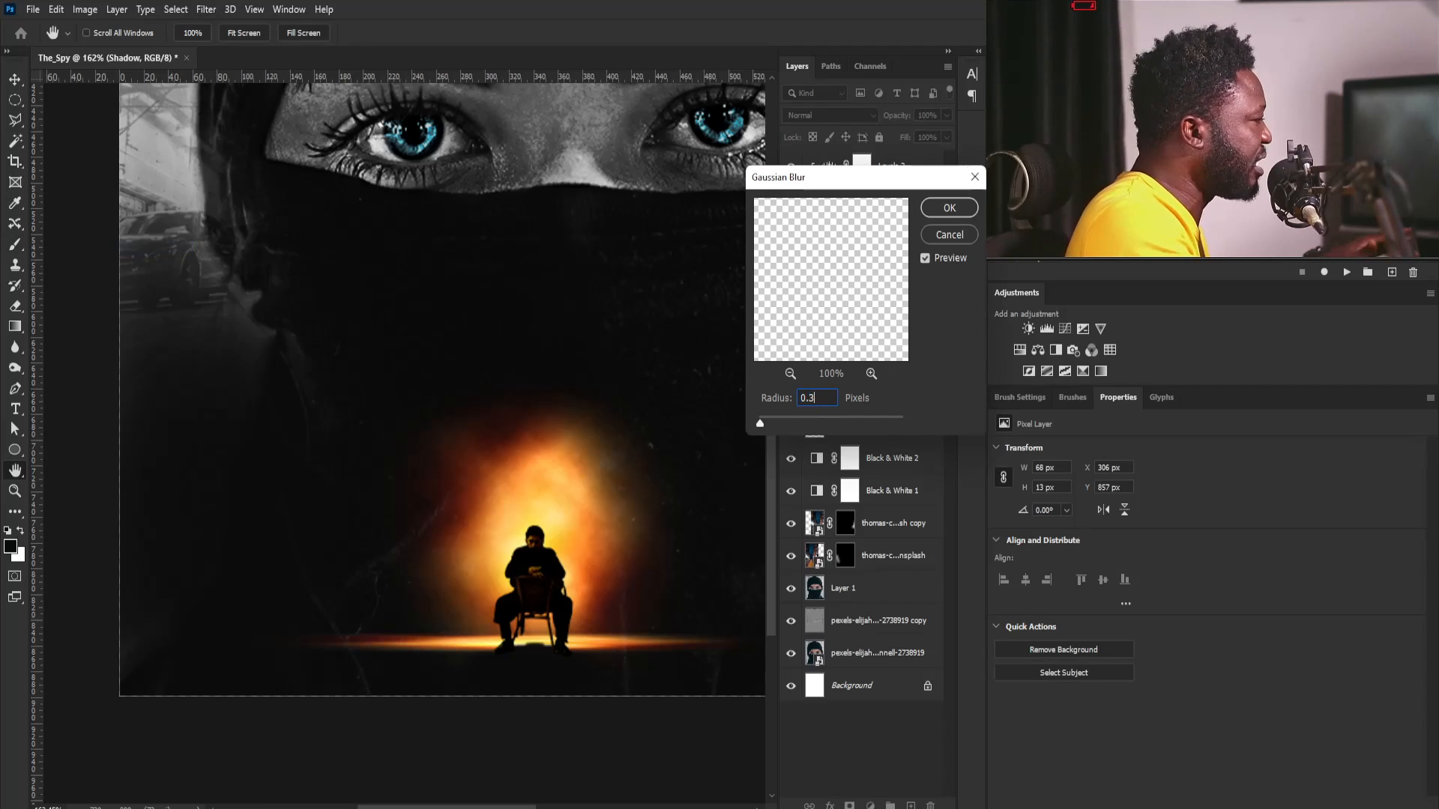
key(Return)
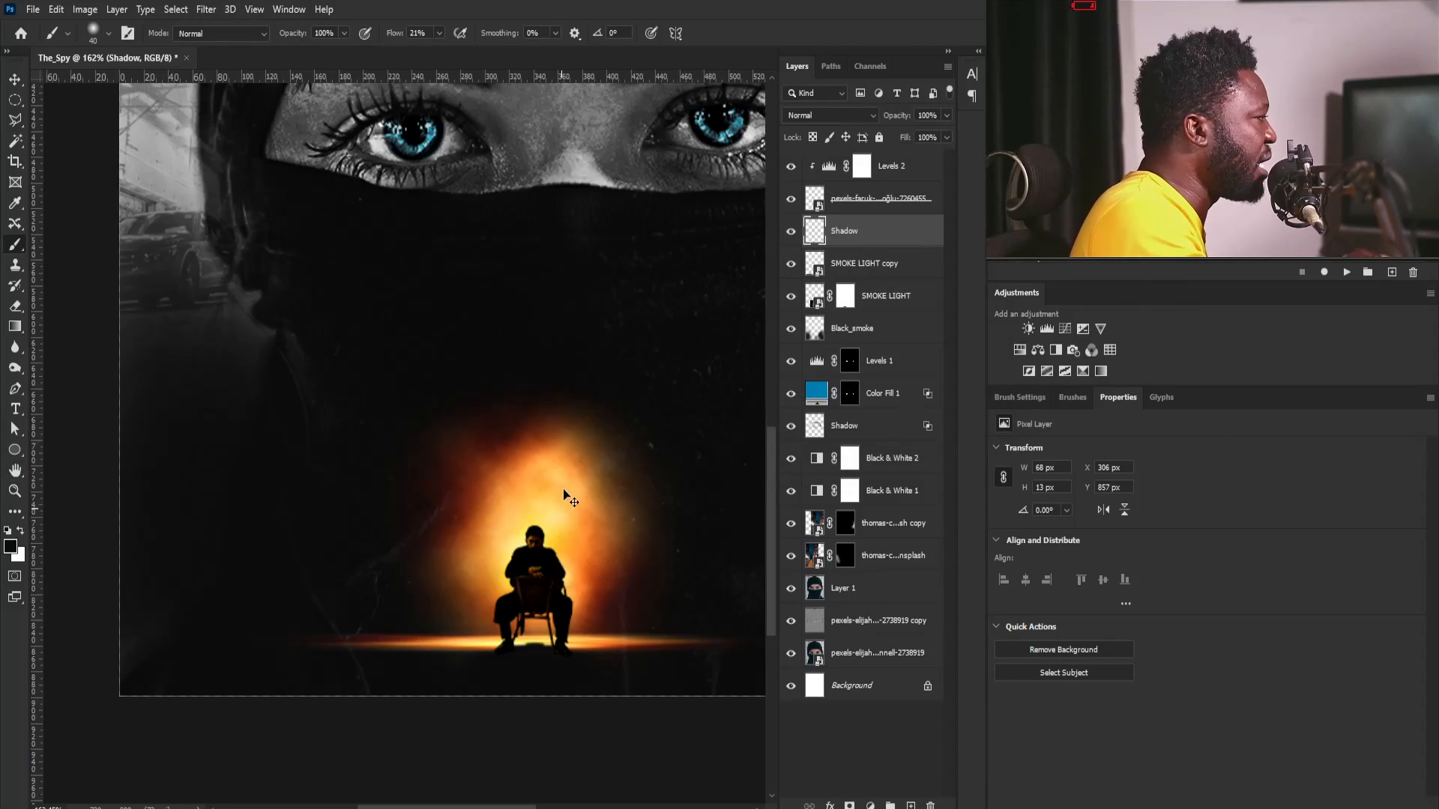
- Erase the excess shadow beneath the man's chair with a 9 px eraser
scroll(578, 397, down, 5)
scroll(578, 397, up, 4)
key(v)
scroll(555, 645, up, 6)
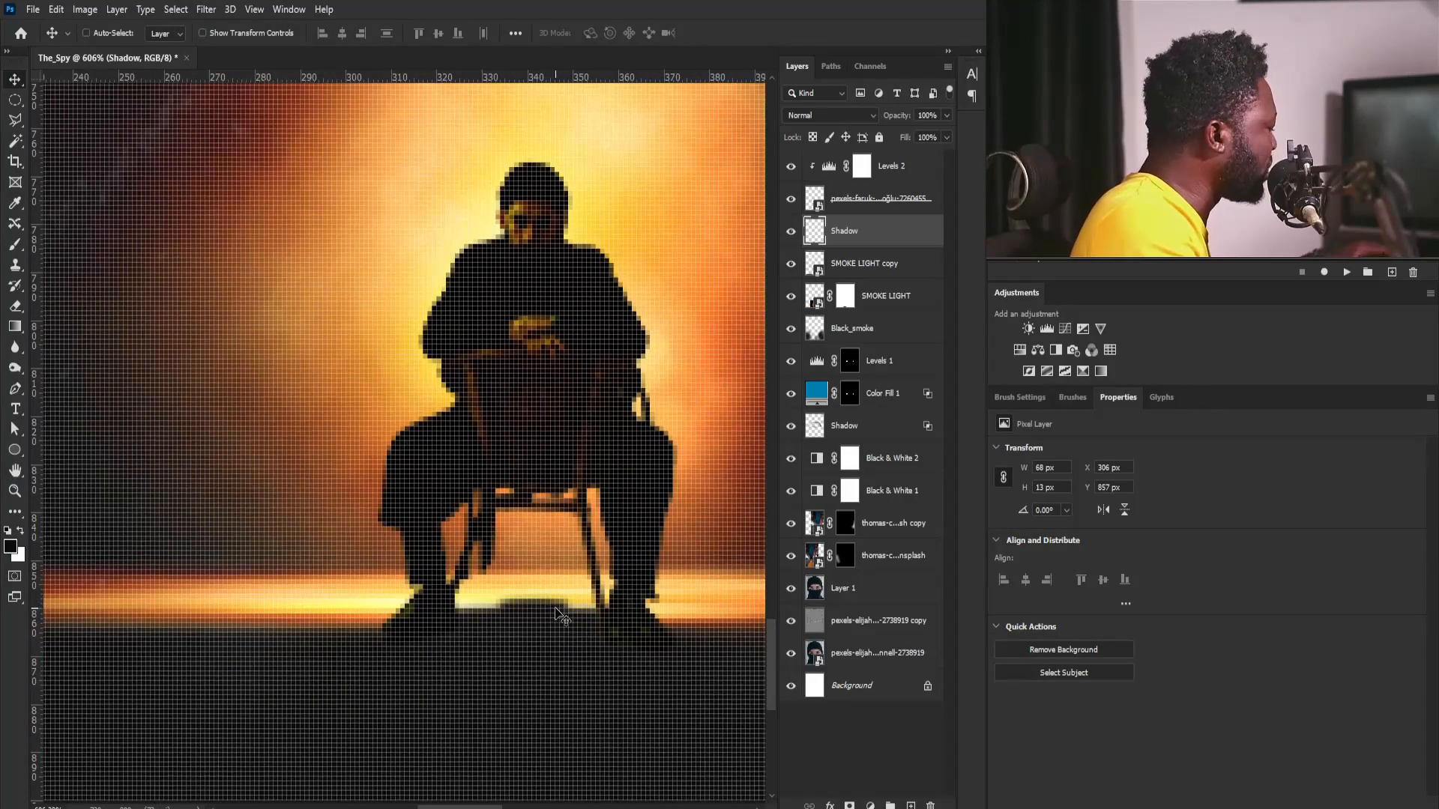
key(e)
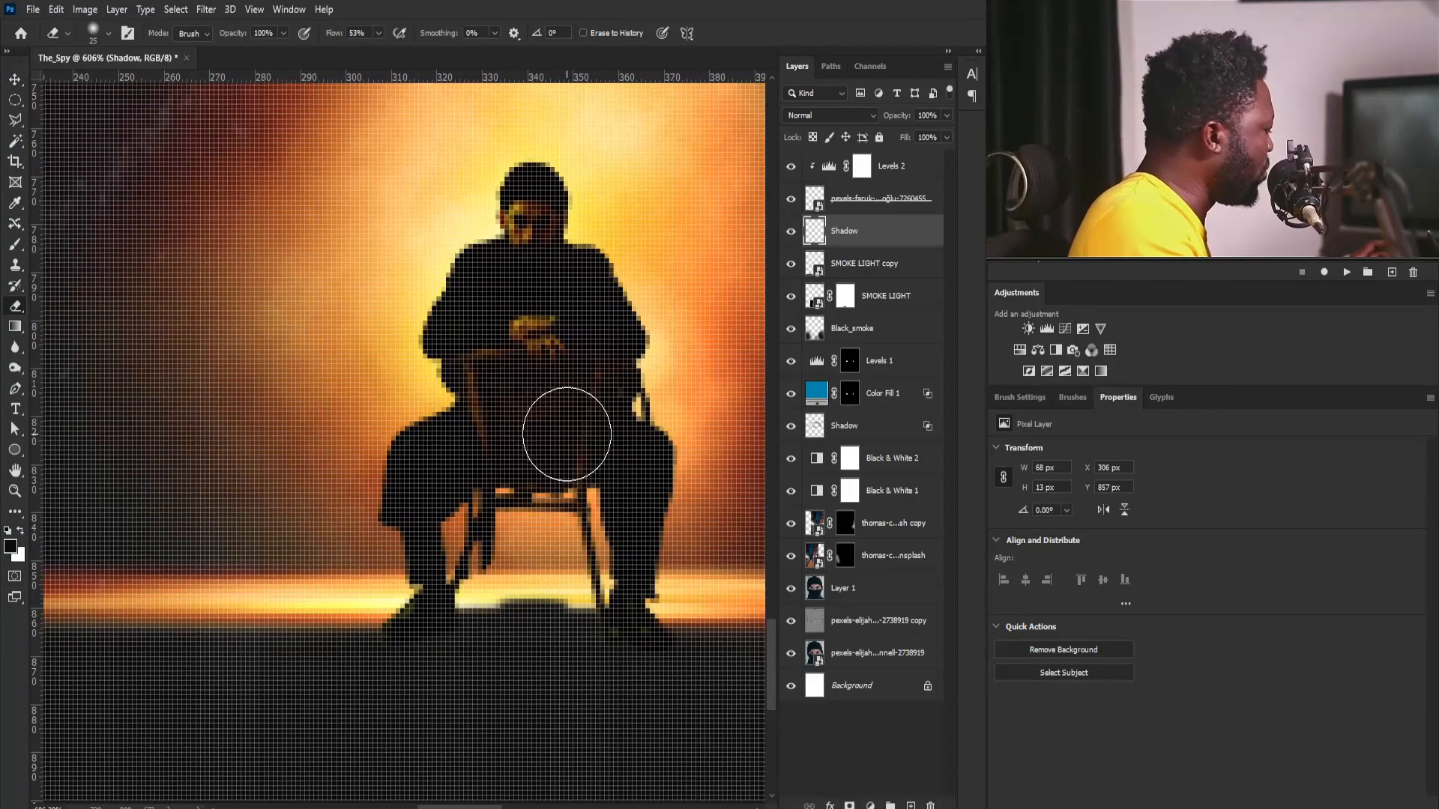
key([)
key(bracketleft)
key(bracketleft)
key(bracketleft)
key(bracketleft)
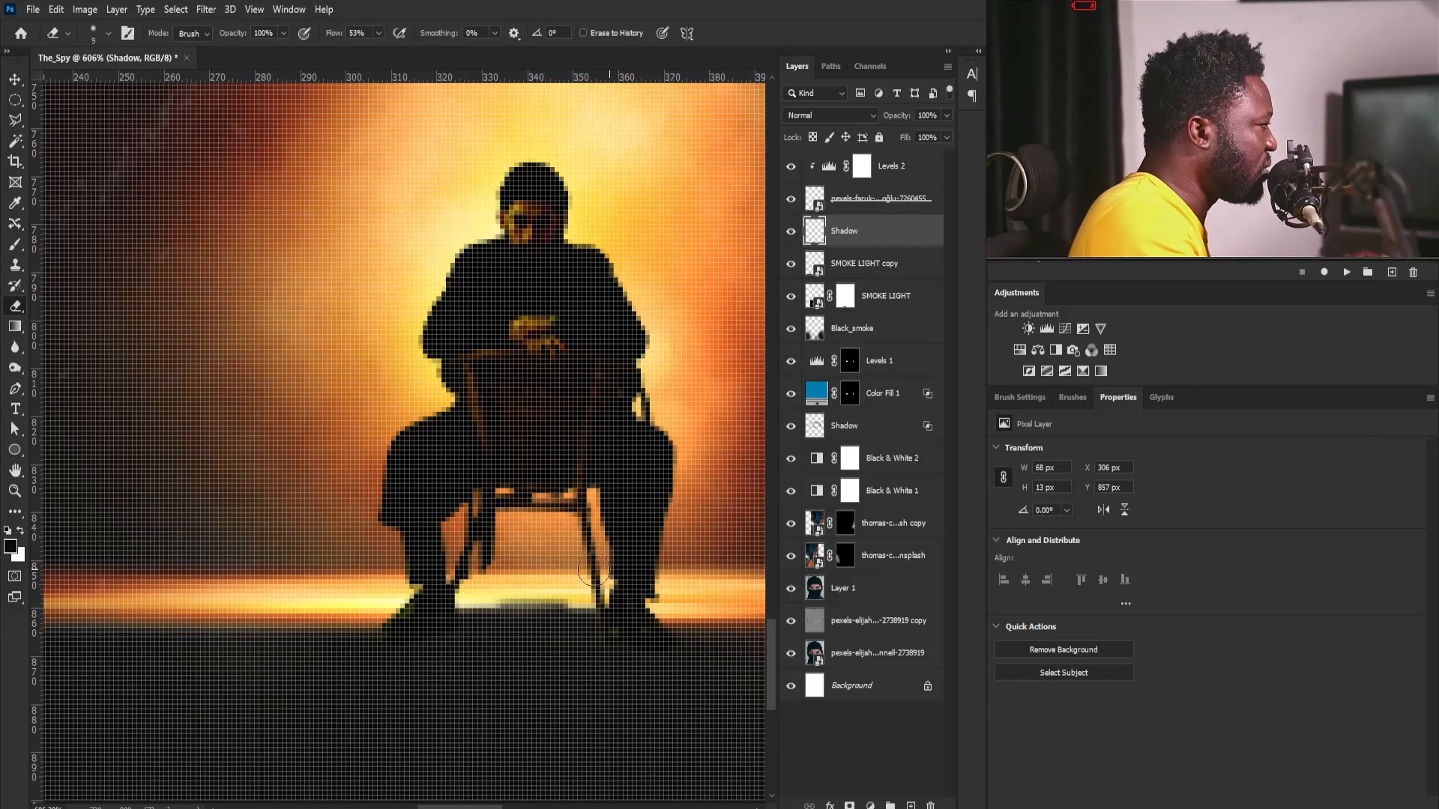
drag(637, 360, 487, 356)
drag(691, 257, 629, 504)
drag(629, 504, 585, 507)
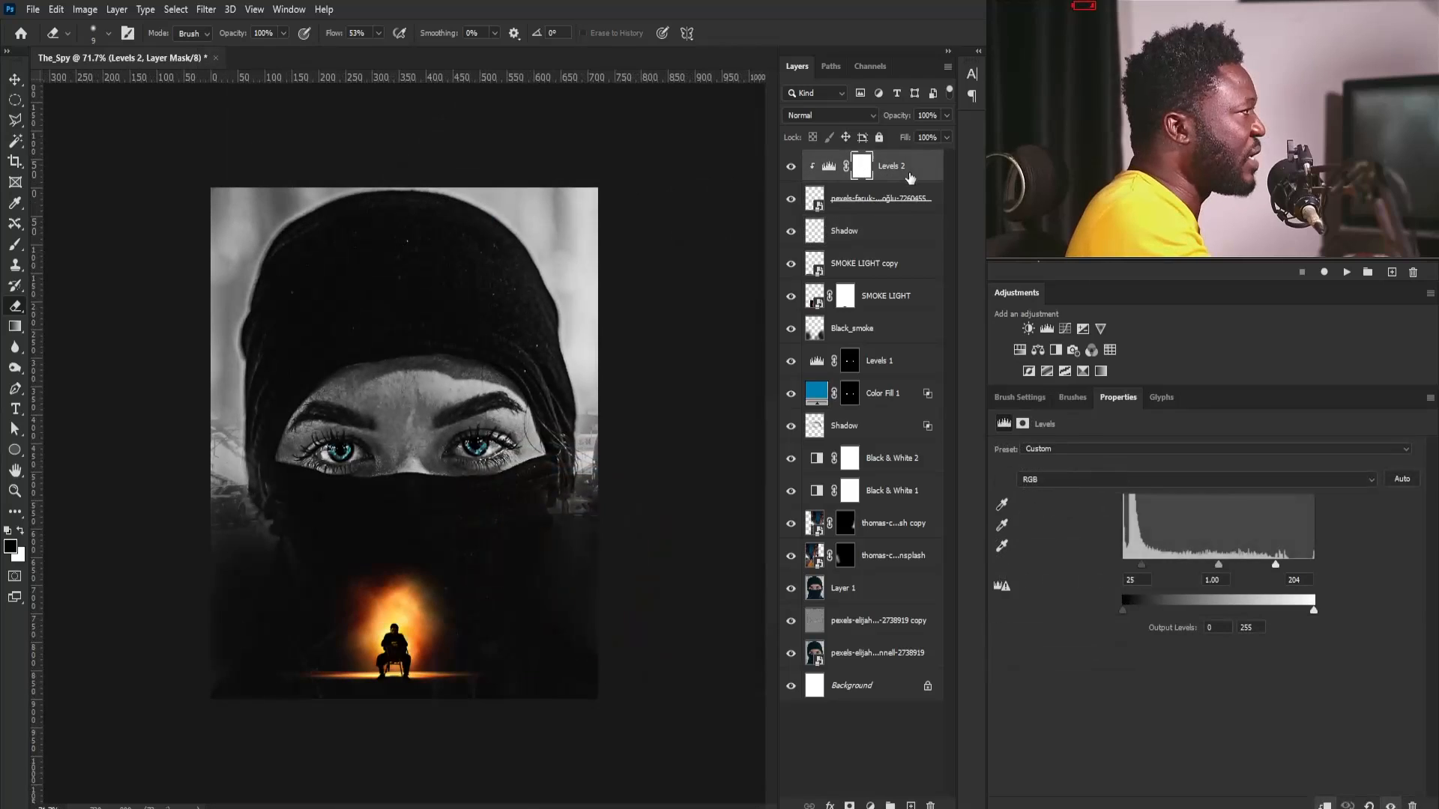
- Add a Levels adjustment above all layers with the white output level at 157 and invert its mask to black
click(1045, 331)
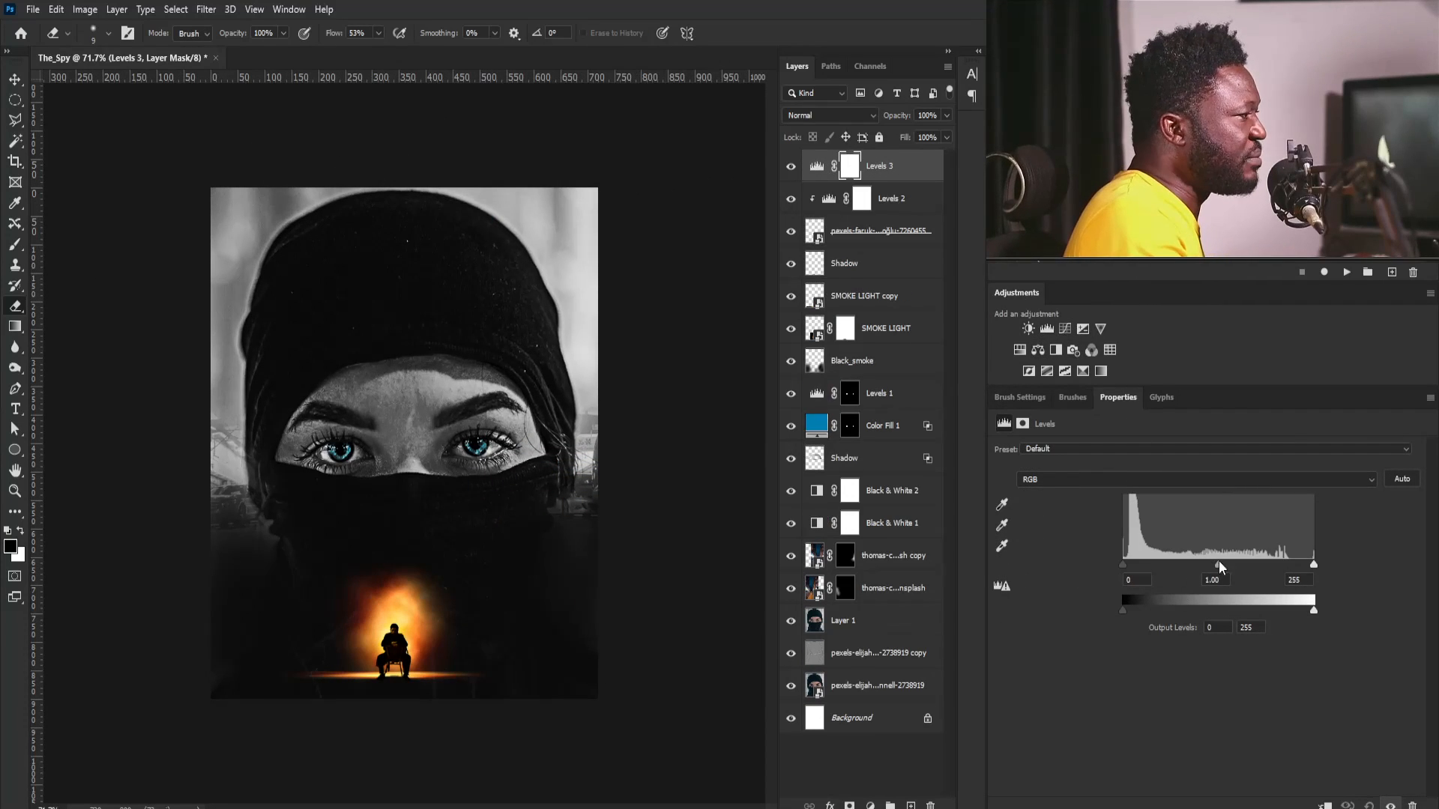
drag(1313, 610, 1242, 611)
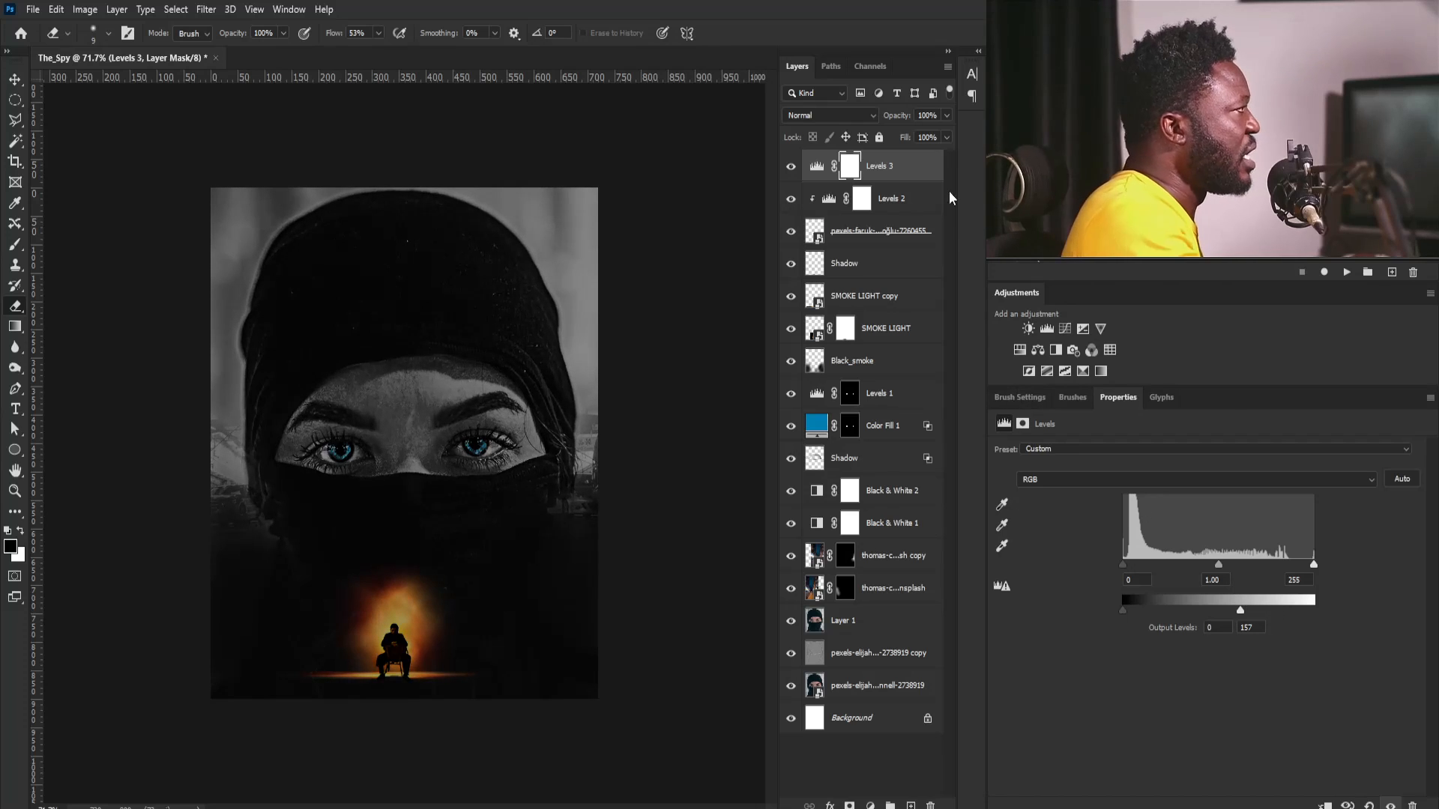
key(ctrl+i)
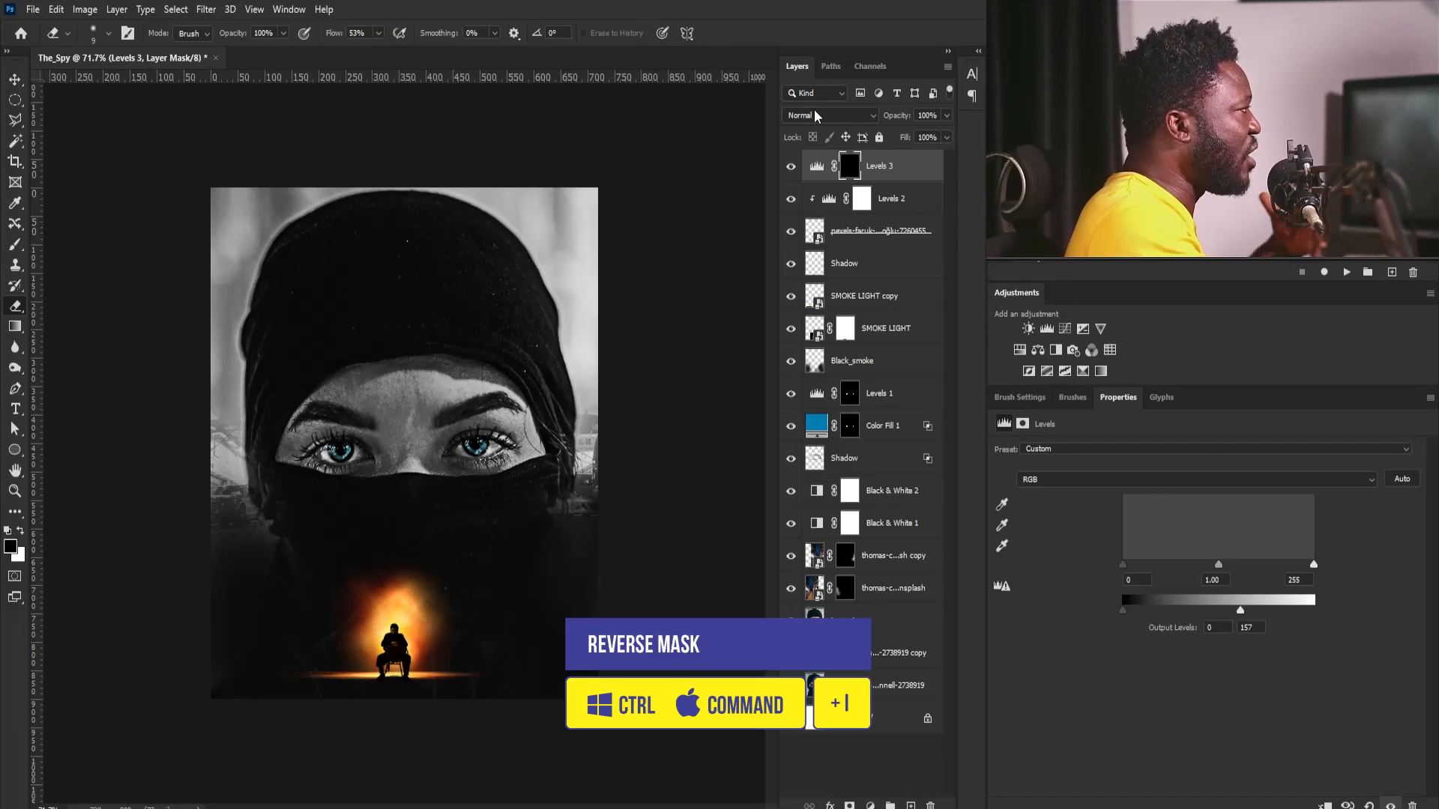
- Paint white with a 150 px brush on the top Levels mask to darken the background around the woman's head
key(b)
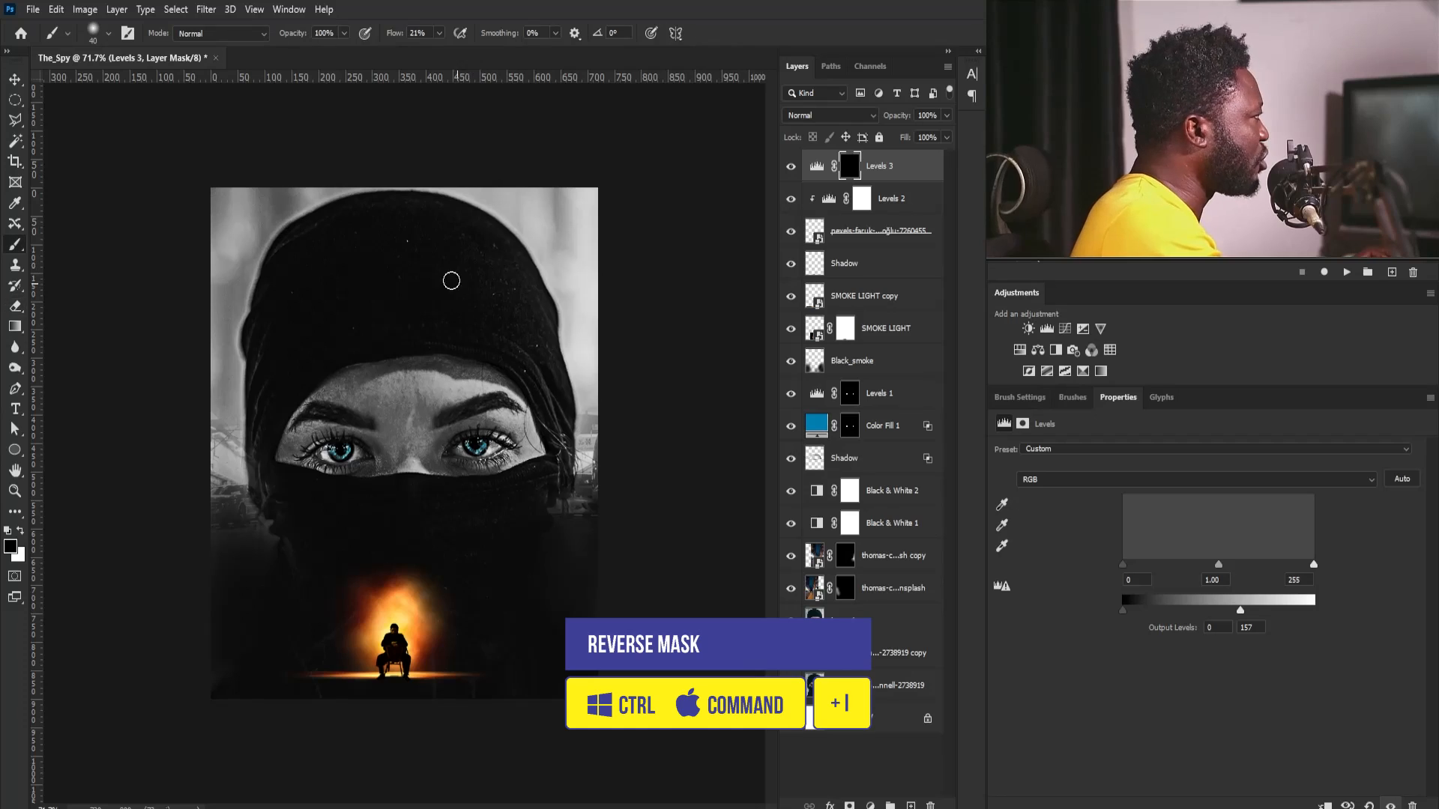
key(bracketright)
key(bracketright)
key(bracketright)
key(bracketright)
key(bracketright)
key(bracketright)
key(bracketright)
key(bracketright)
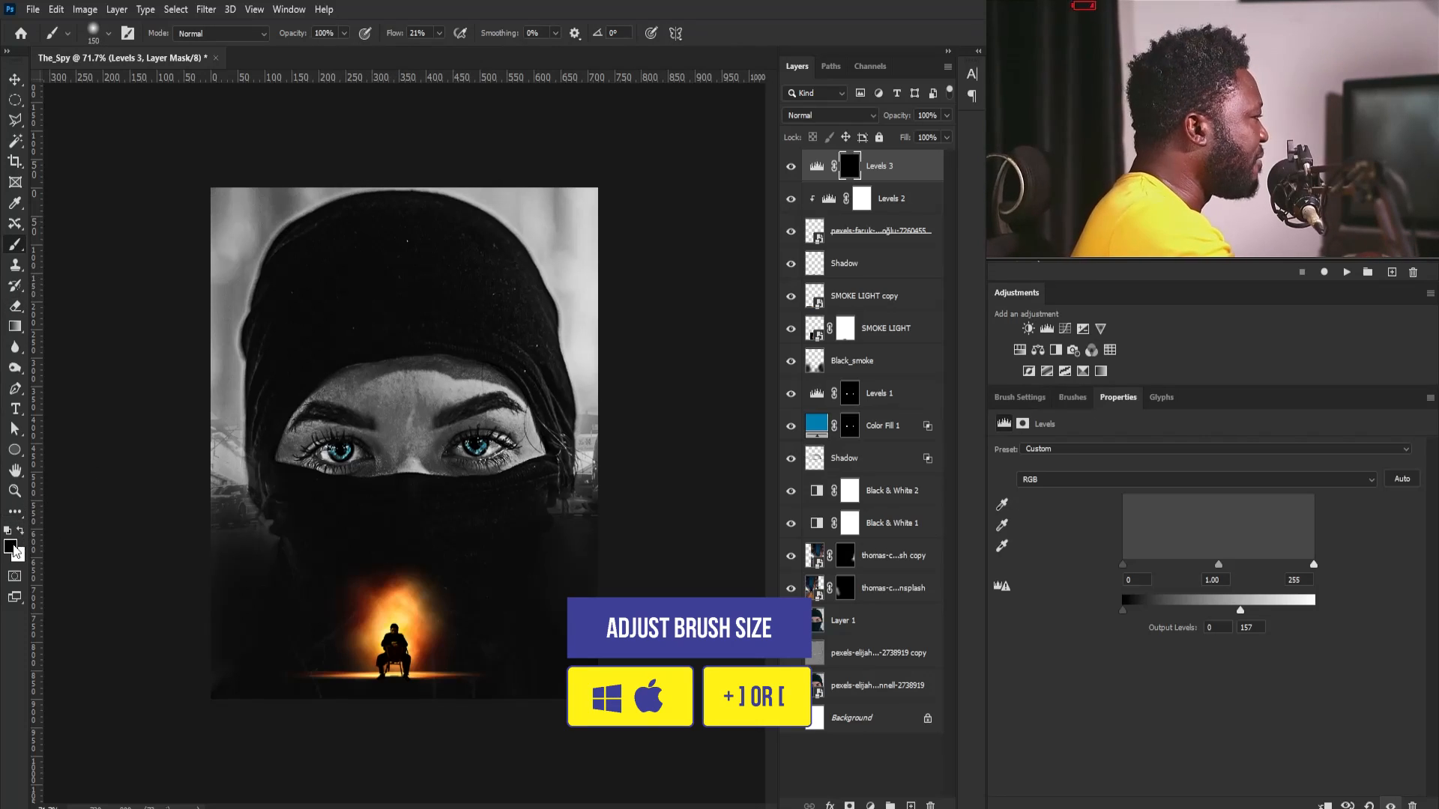
click(21, 531)
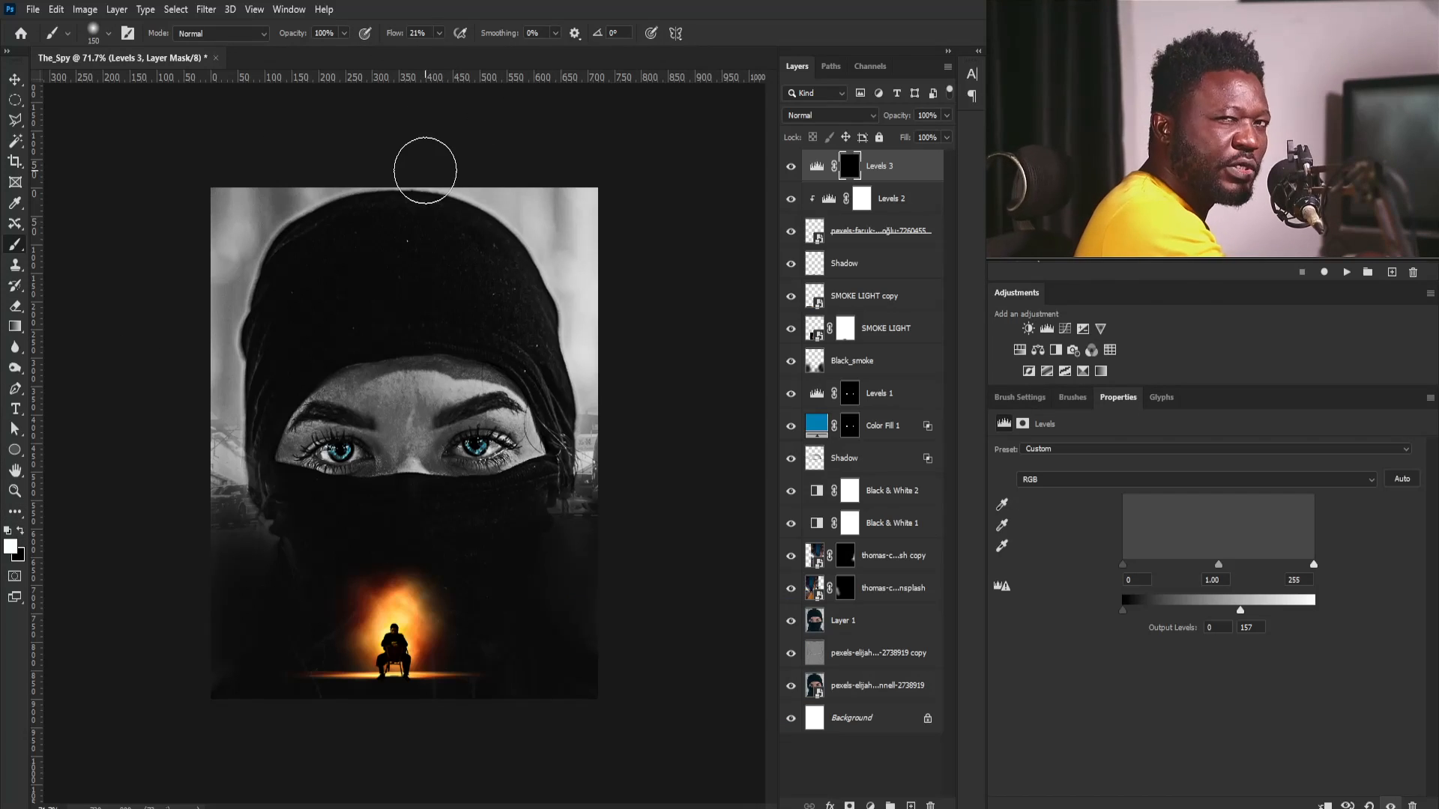
mouse_move(595, 356)
mouse_down()
mouse_move(600, 218)
mouse_move(601, 258)
mouse_up()
mouse_move(509, 160)
mouse_down()
mouse_move(587, 375)
mouse_move(584, 427)
mouse_move(573, 218)
mouse_move(555, 239)
mouse_up()
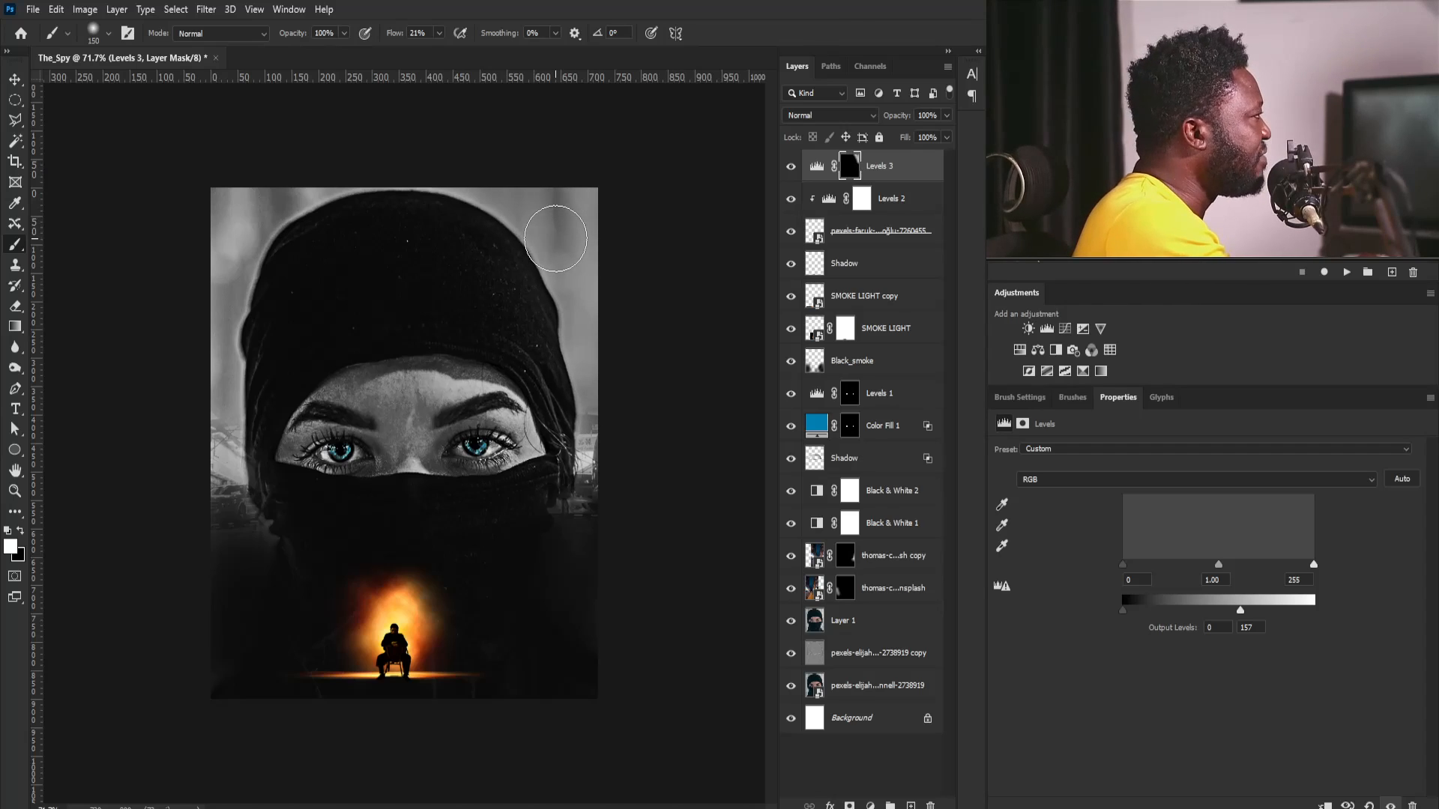
drag(208, 314, 212, 472)
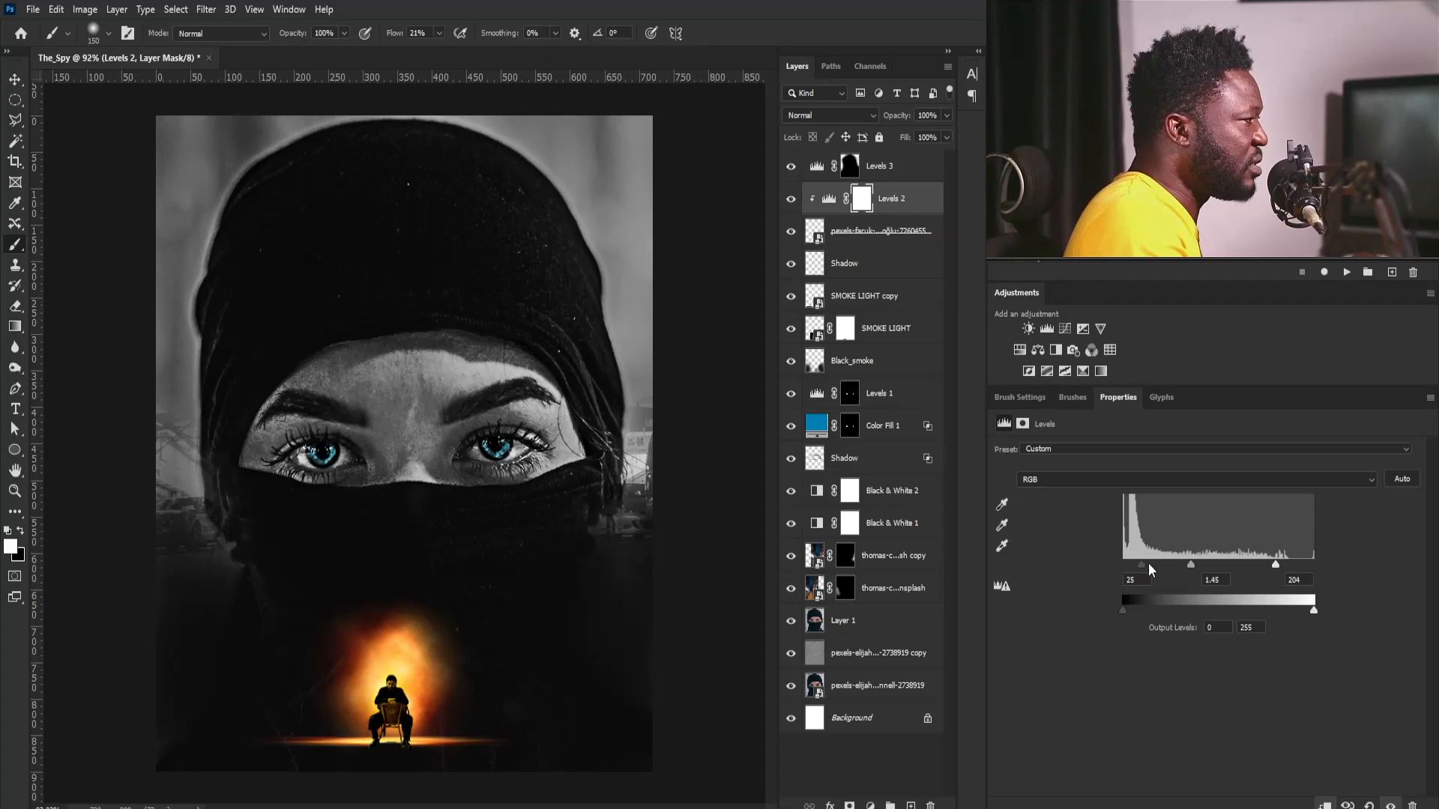
- Set the RGB black input level of the man's Levels adjustment to 37 and lower its white input level
drag(1151, 566, 1153, 566)
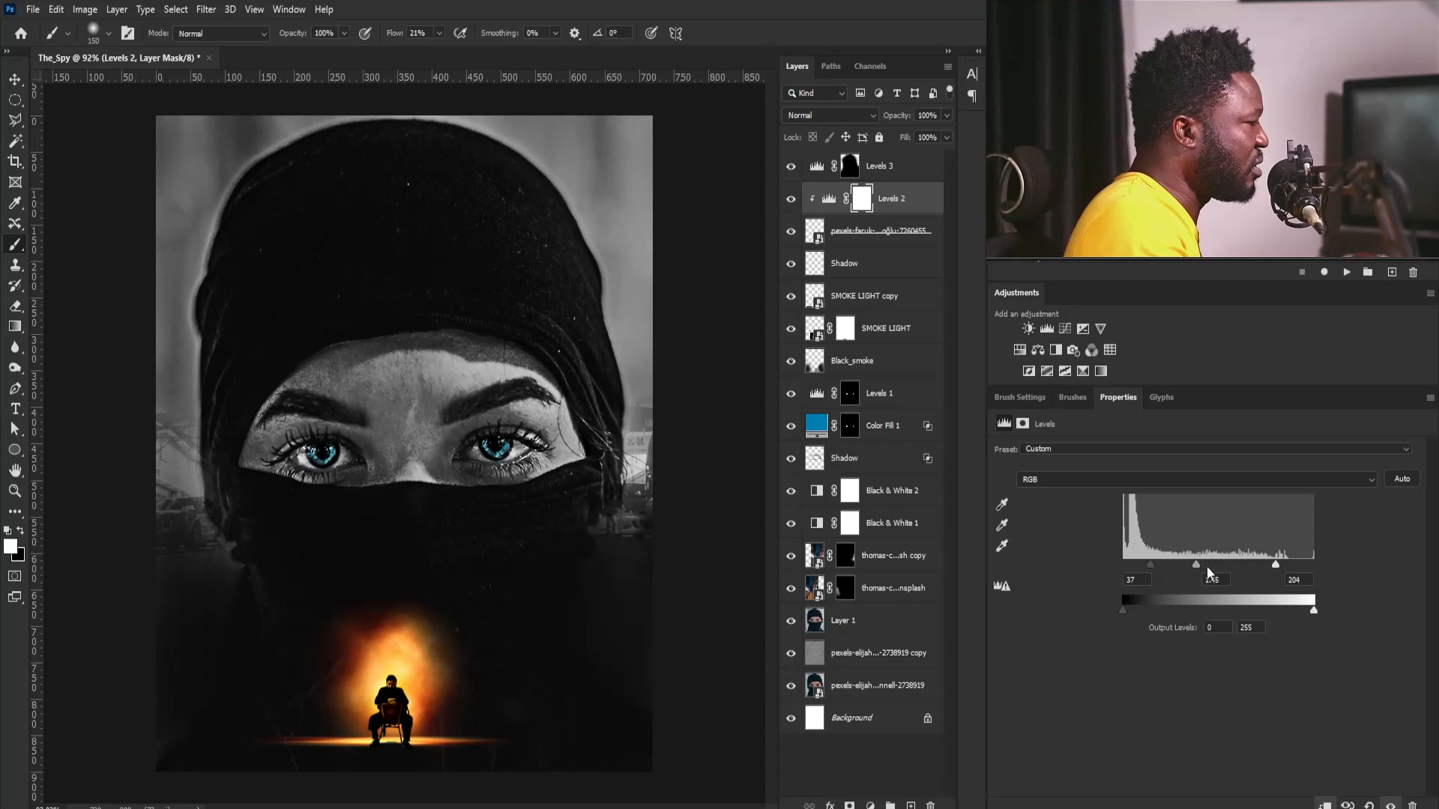
drag(1275, 565, 1257, 565)
- Stamp all visible layers into a new layer above the topmost Levels adjustment and convert it to a Smart Object
click(907, 176)
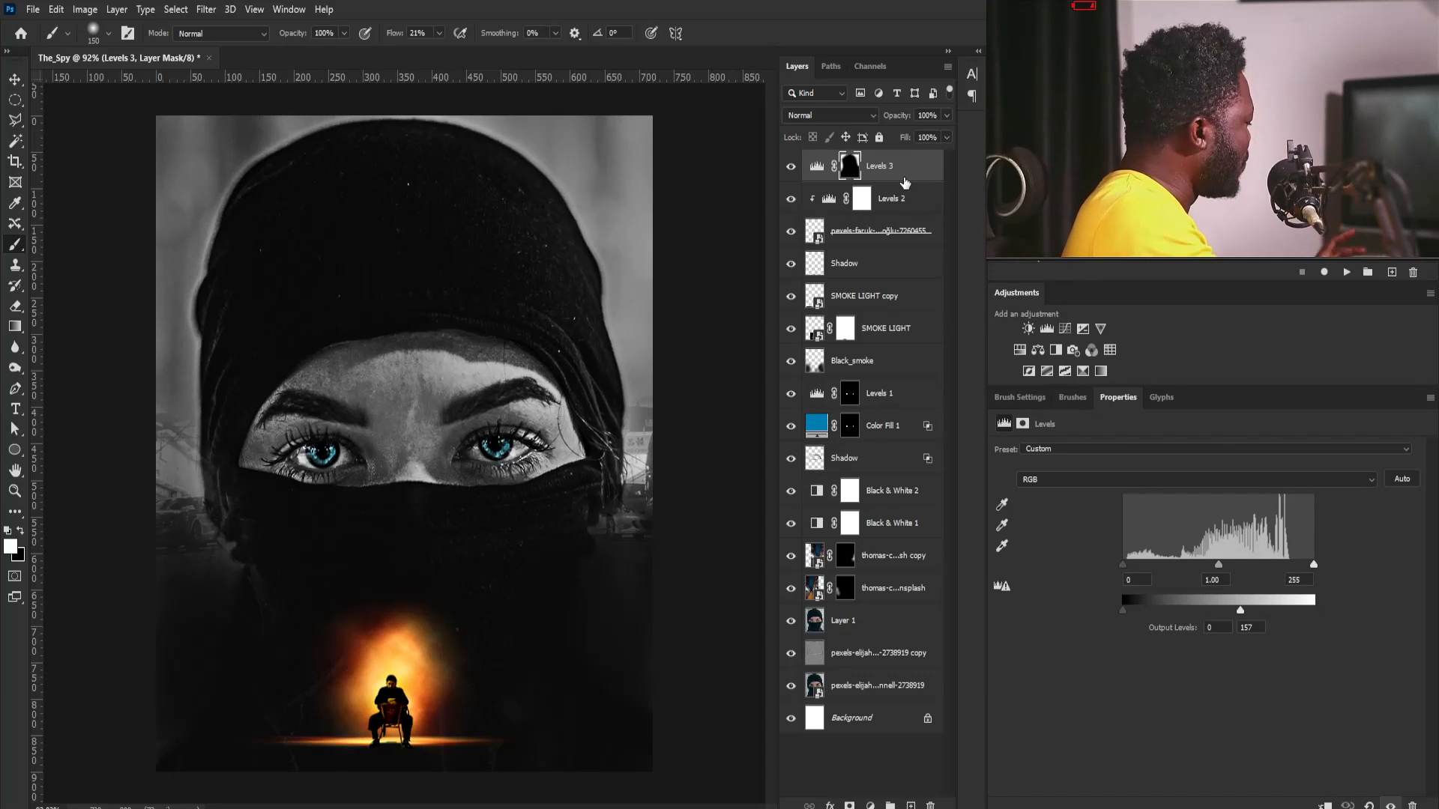
key(ctrl+alt+shift+e)
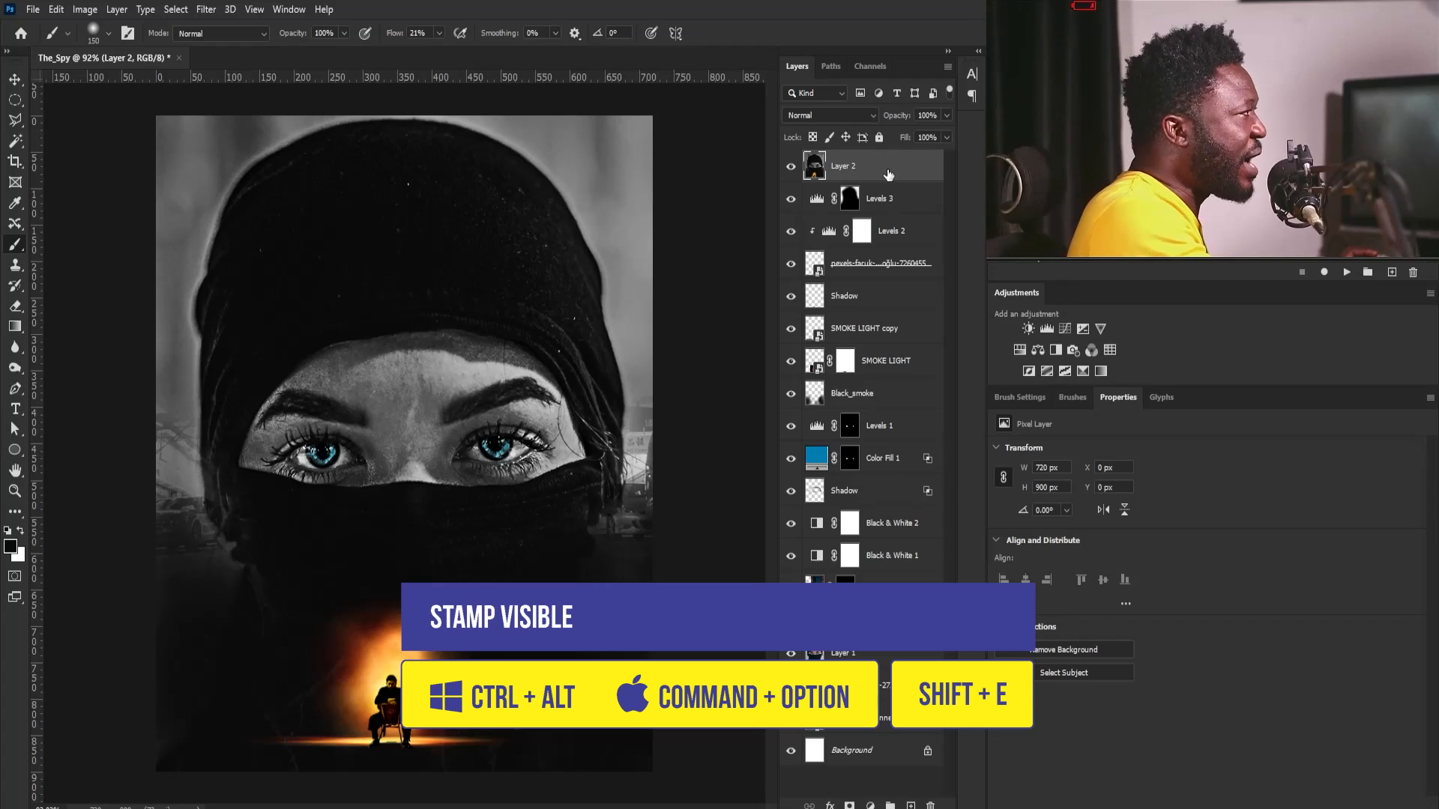
right_click(891, 163)
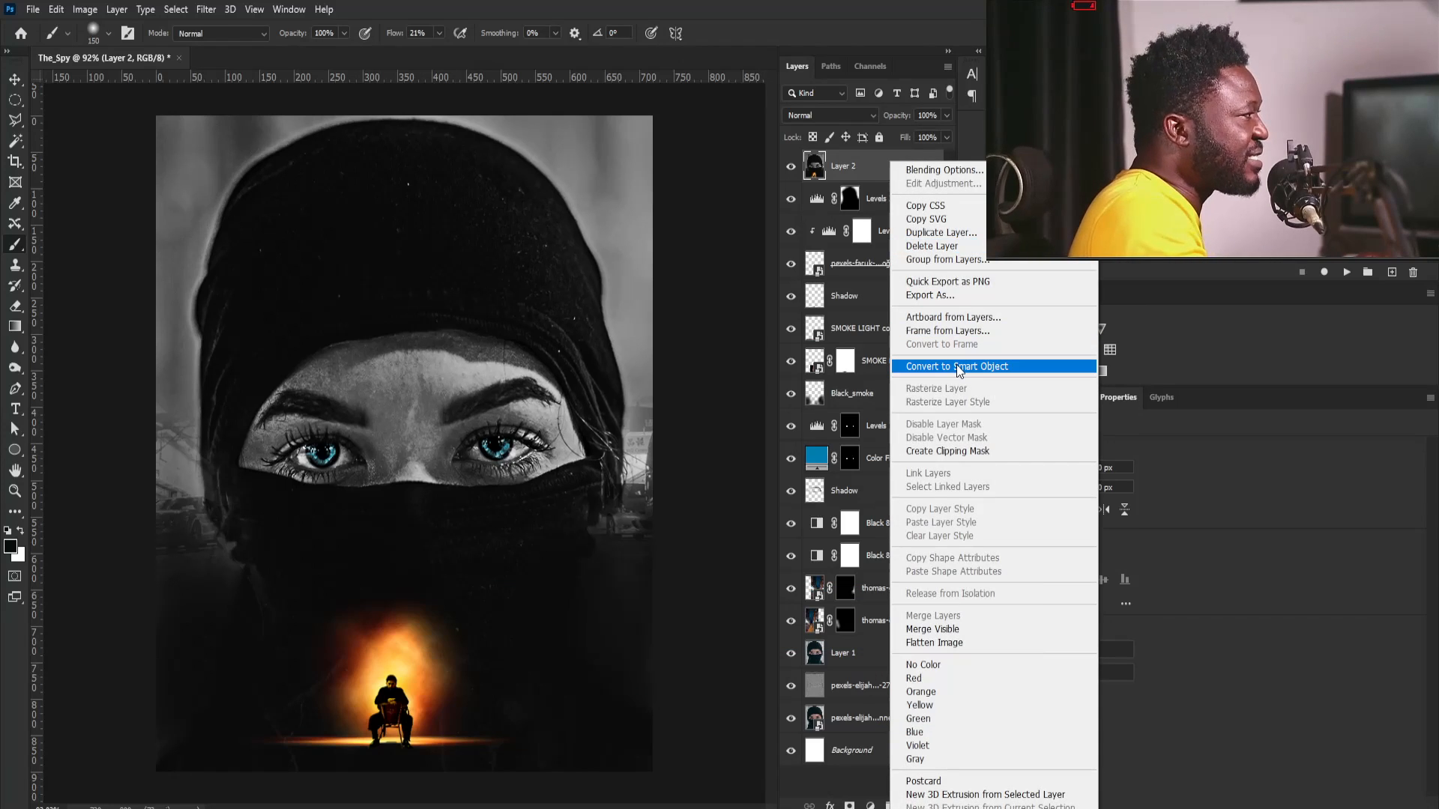
click(957, 366)
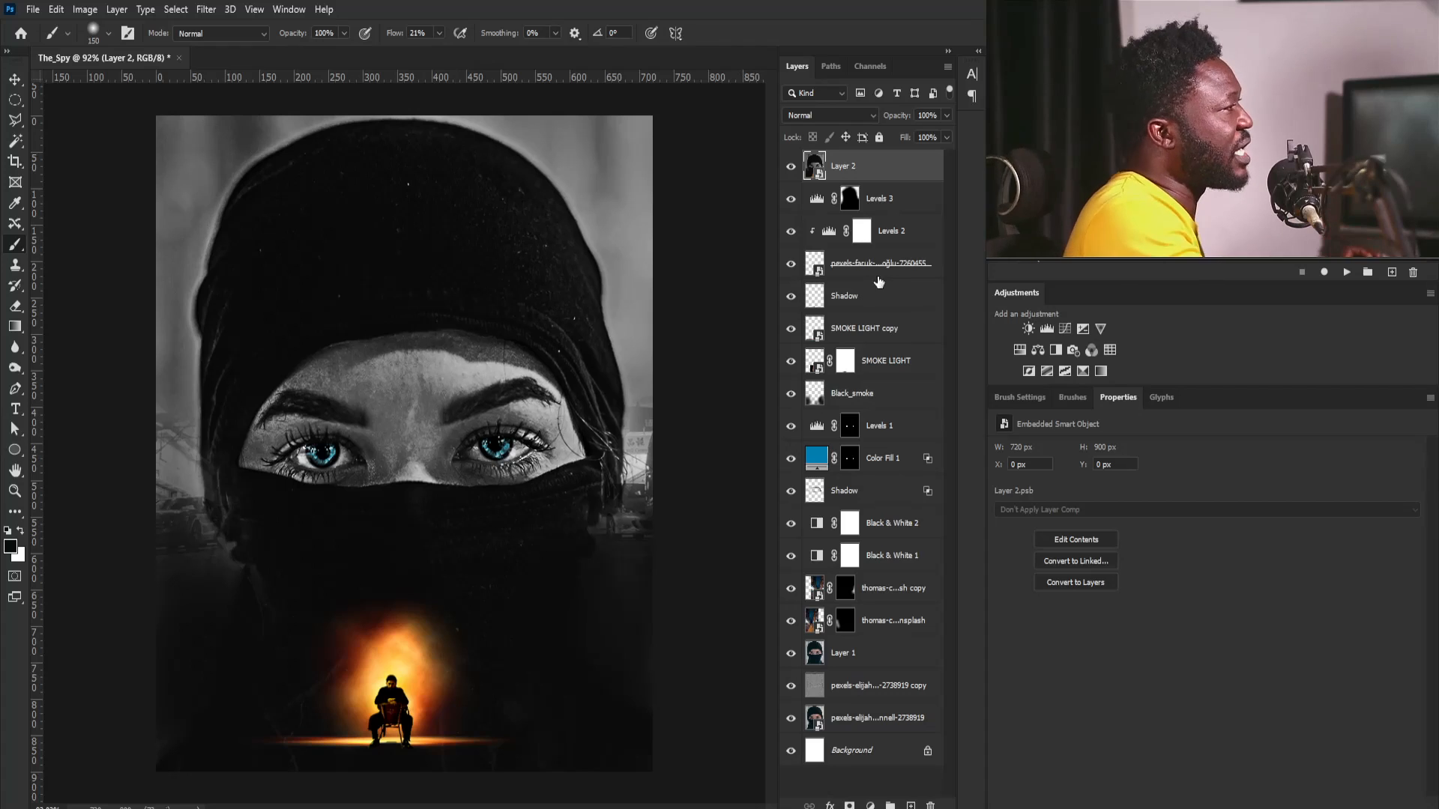
- Apply the Camera Raw Filter with Contrast +12, Highlights +6, Whites +5, Blacks -15, Texture +15 and Clarity +8
click(205, 9)
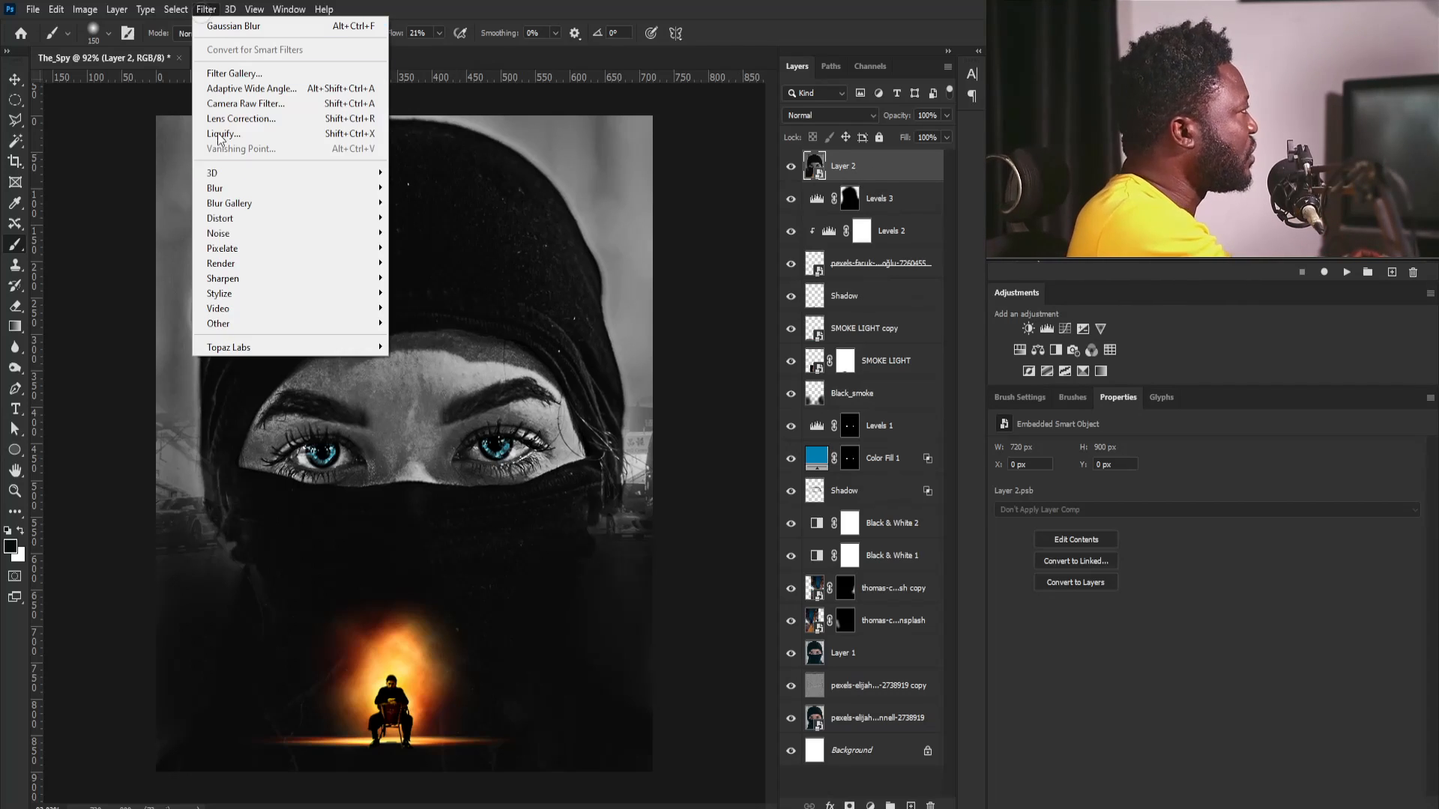
click(294, 106)
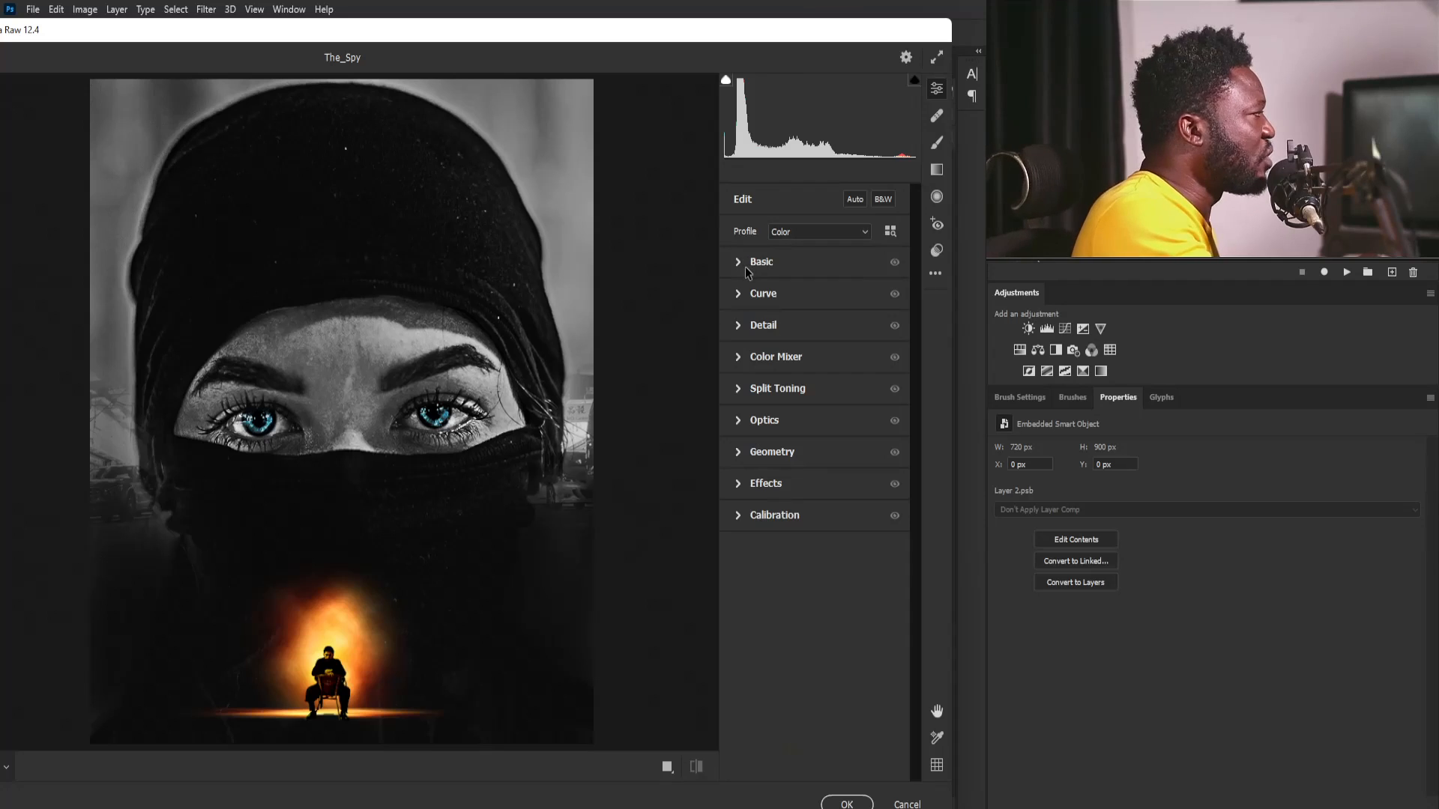
click(745, 264)
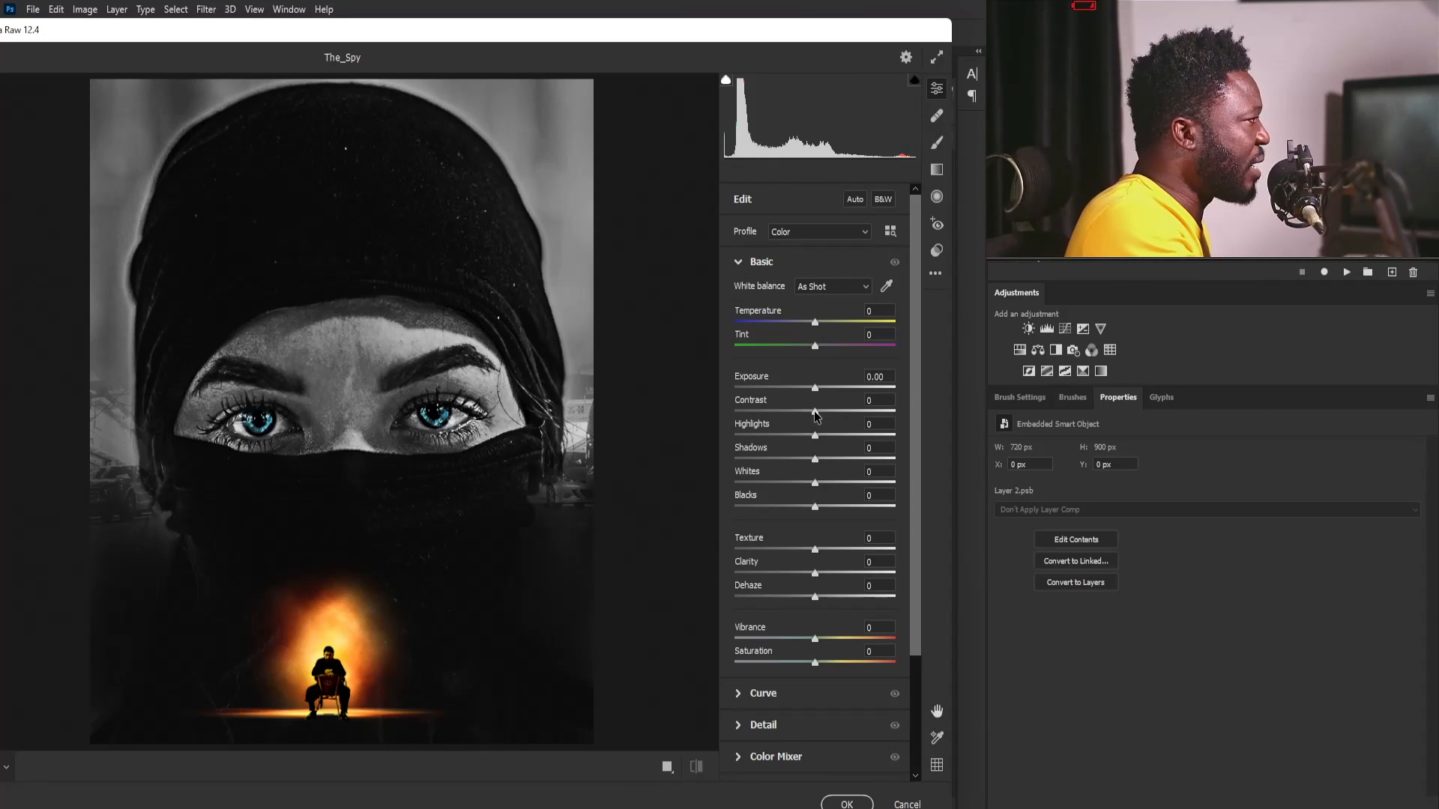
mouse_move(817, 416)
mouse_down()
mouse_move(830, 415)
mouse_move(820, 437)
mouse_up()
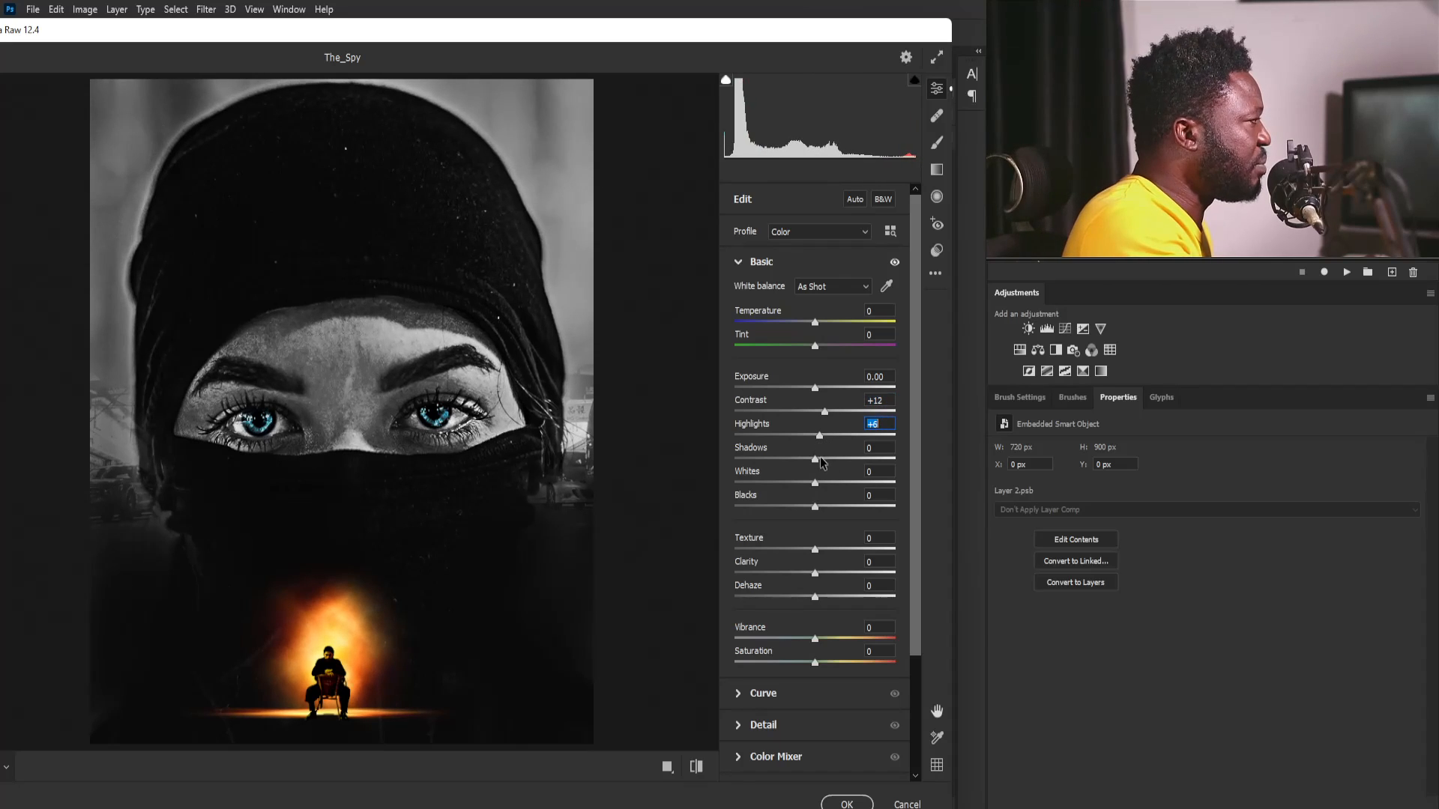
drag(815, 482, 804, 511)
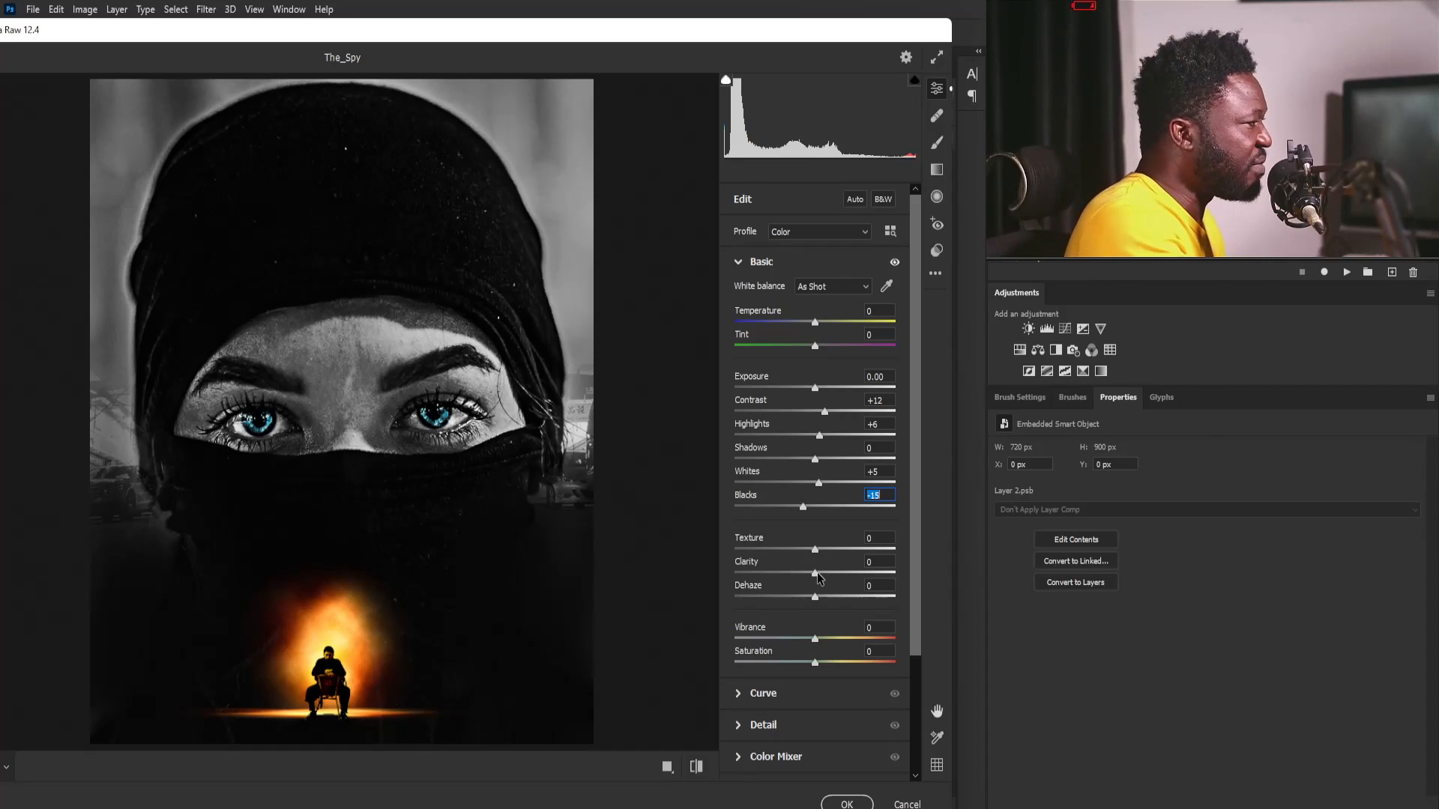
mouse_move(816, 553)
mouse_down()
mouse_move(840, 555)
mouse_move(821, 574)
mouse_up()
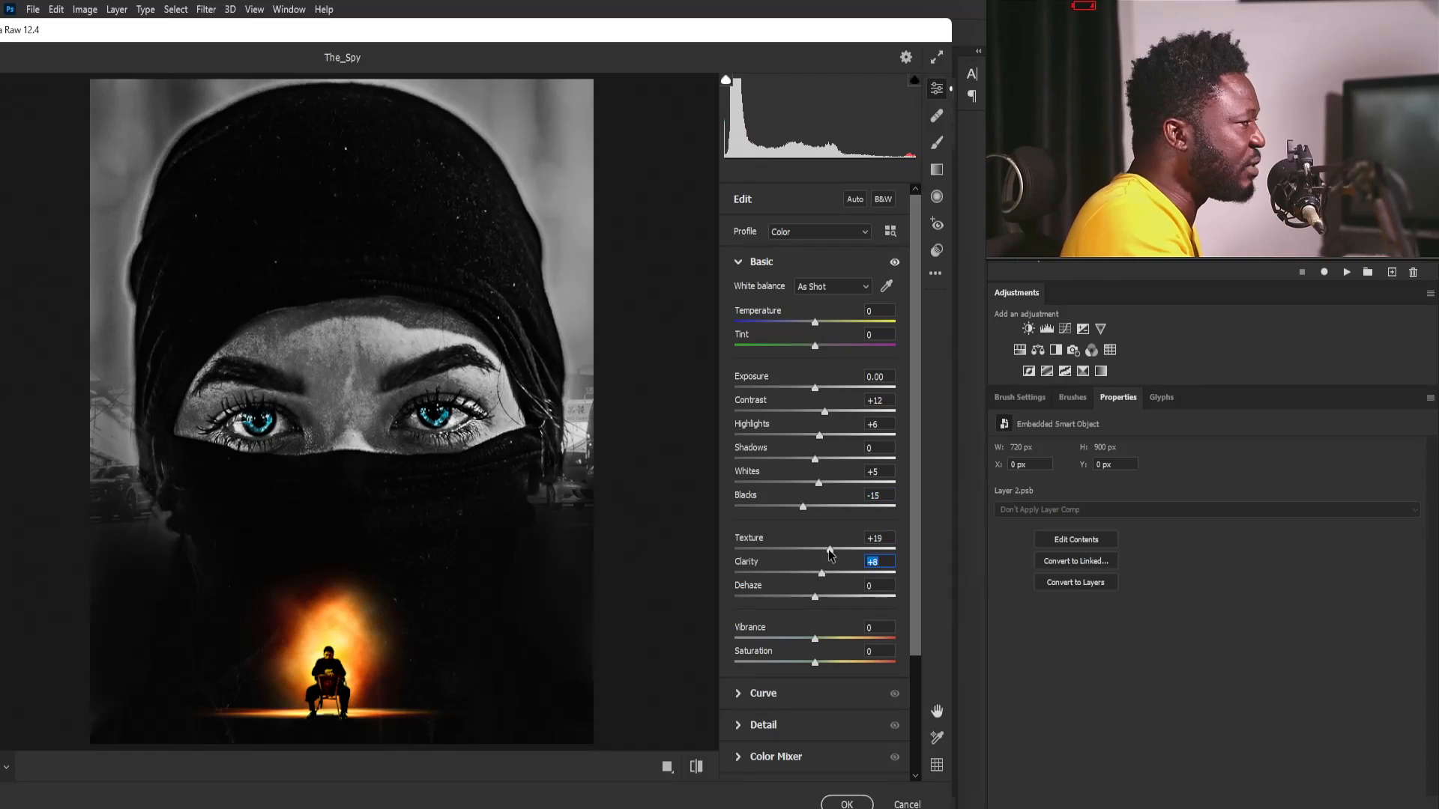
drag(830, 550, 827, 550)
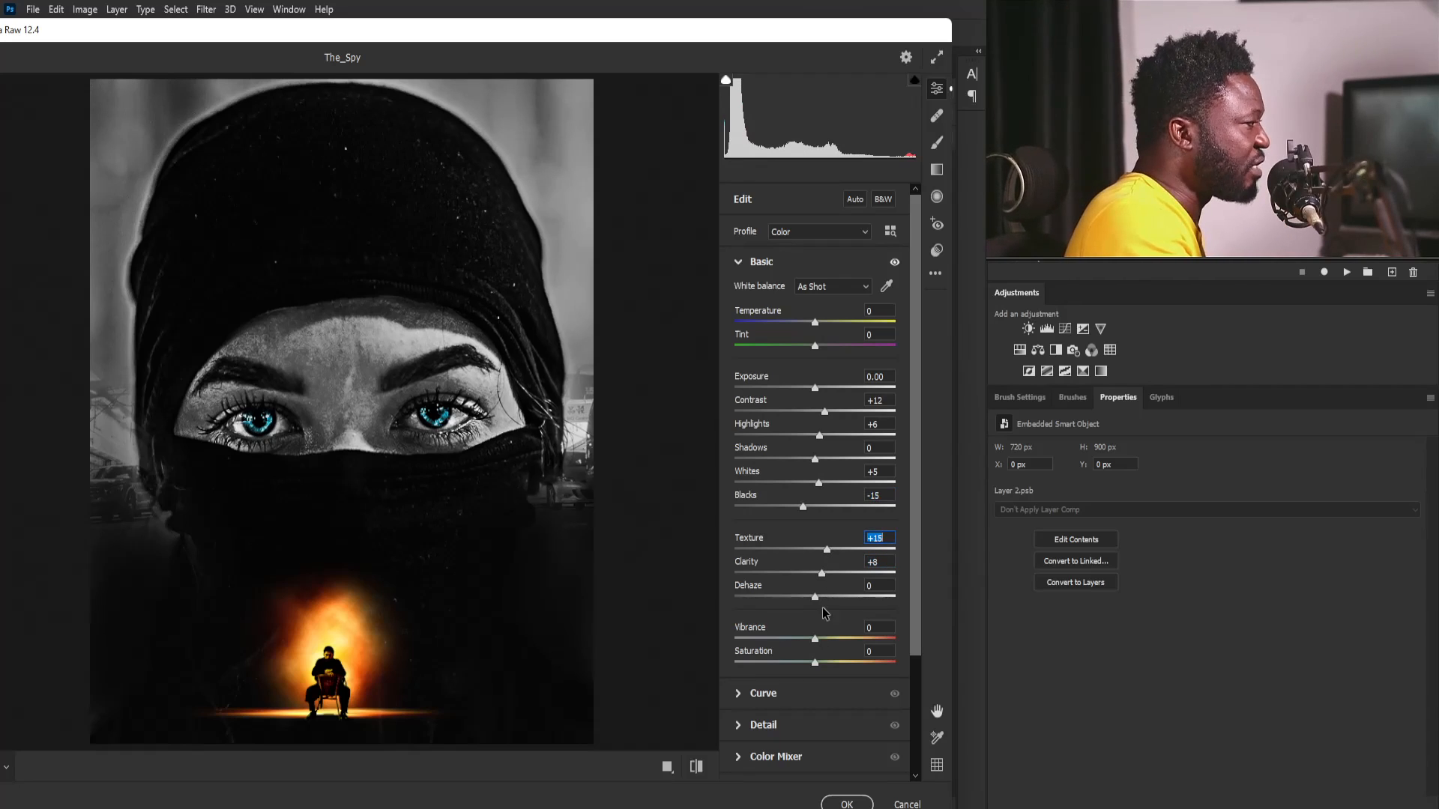
- Raise the Sharpening amount in the Camera Raw Detail settings
click(736, 268)
click(739, 325)
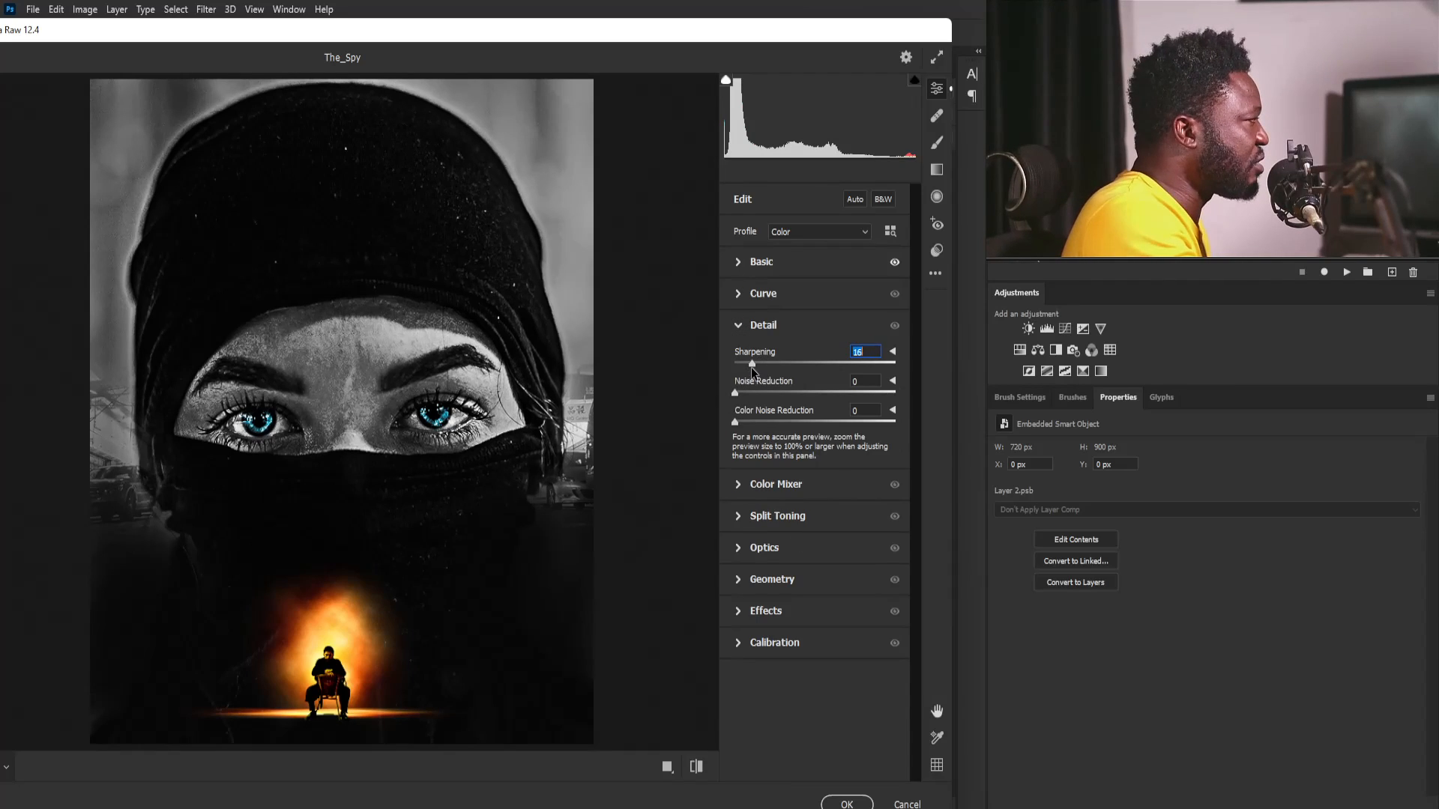
drag(753, 370, 755, 370)
click(737, 328)
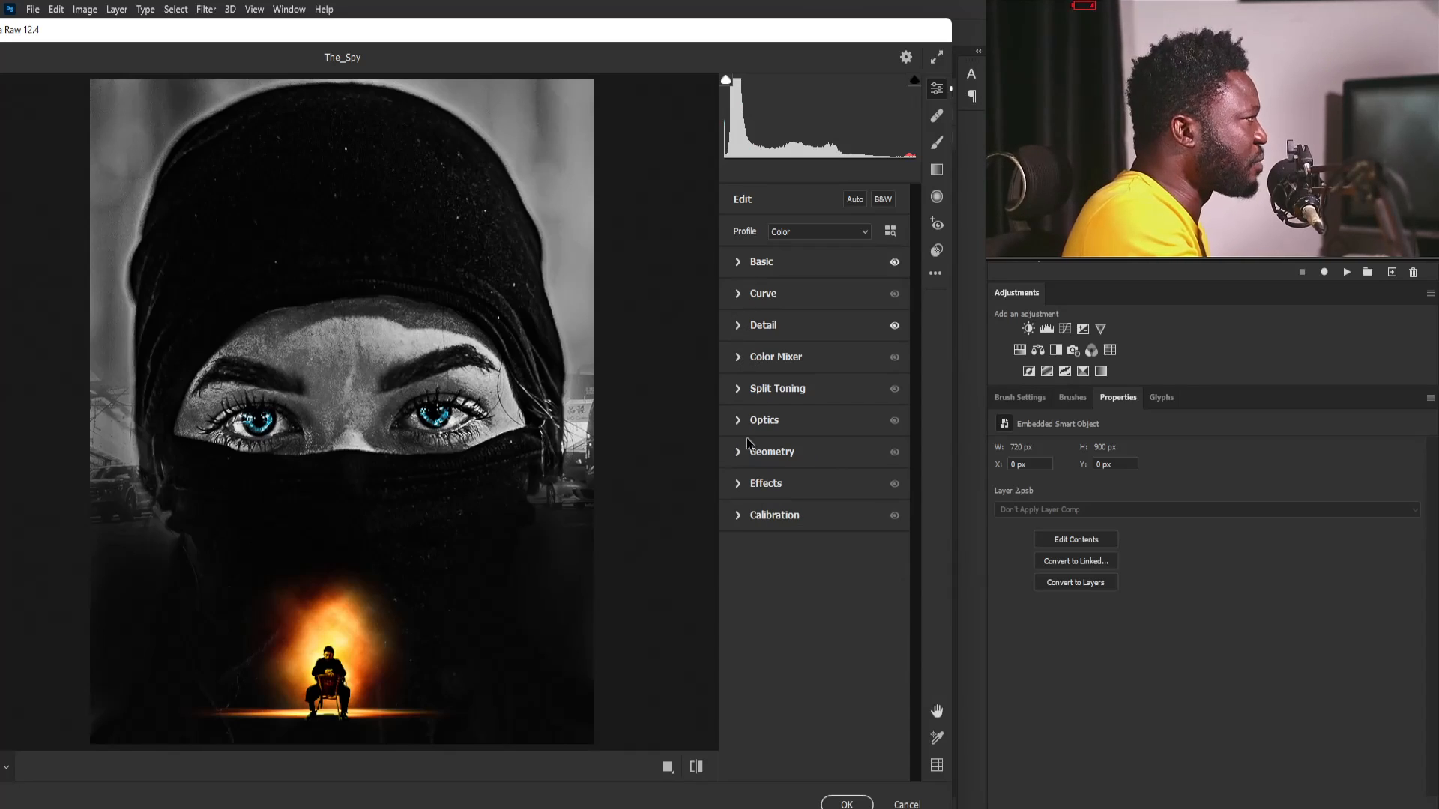
- Lower the Color Mixer saturation of Aquas to -26 and Blues to -32
click(739, 359)
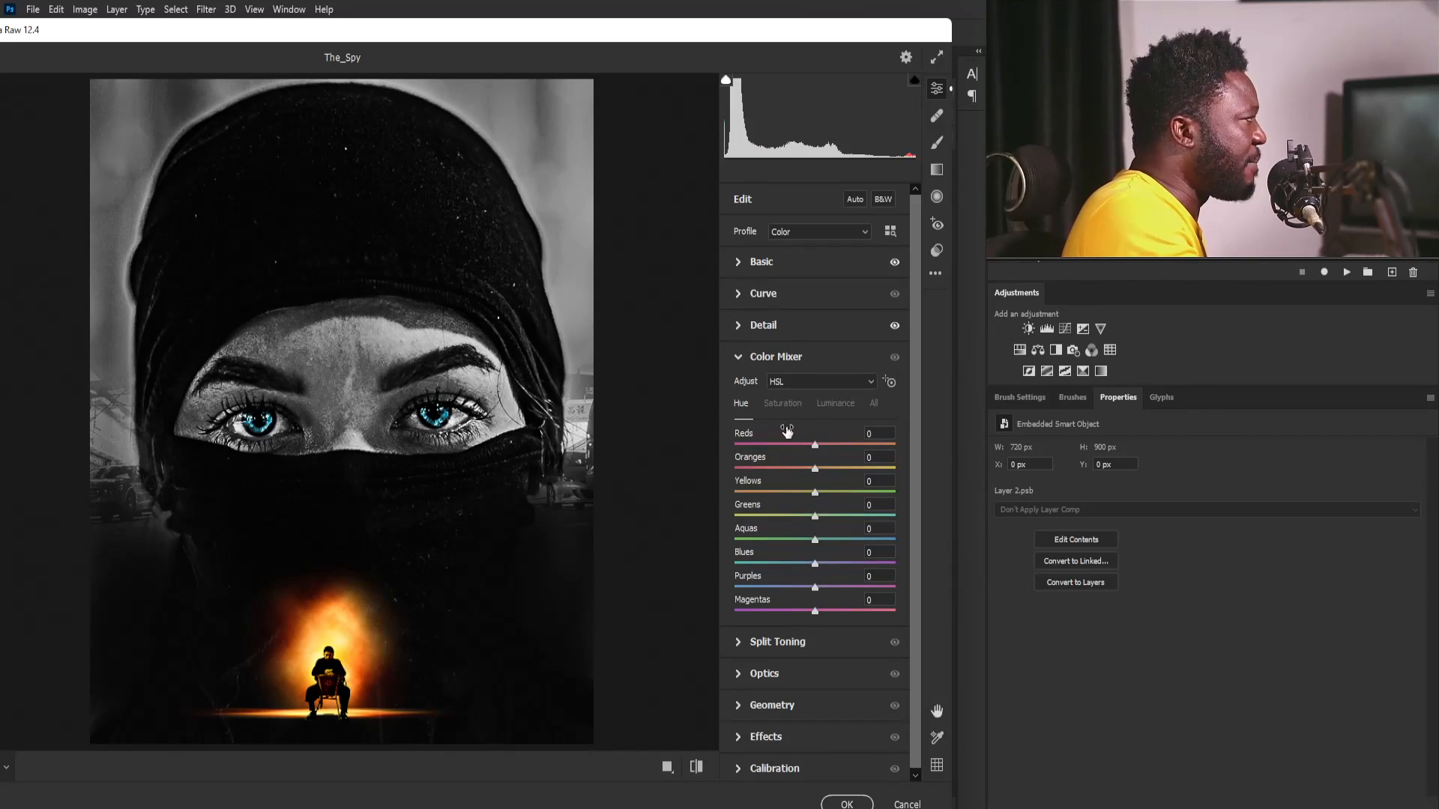
click(782, 403)
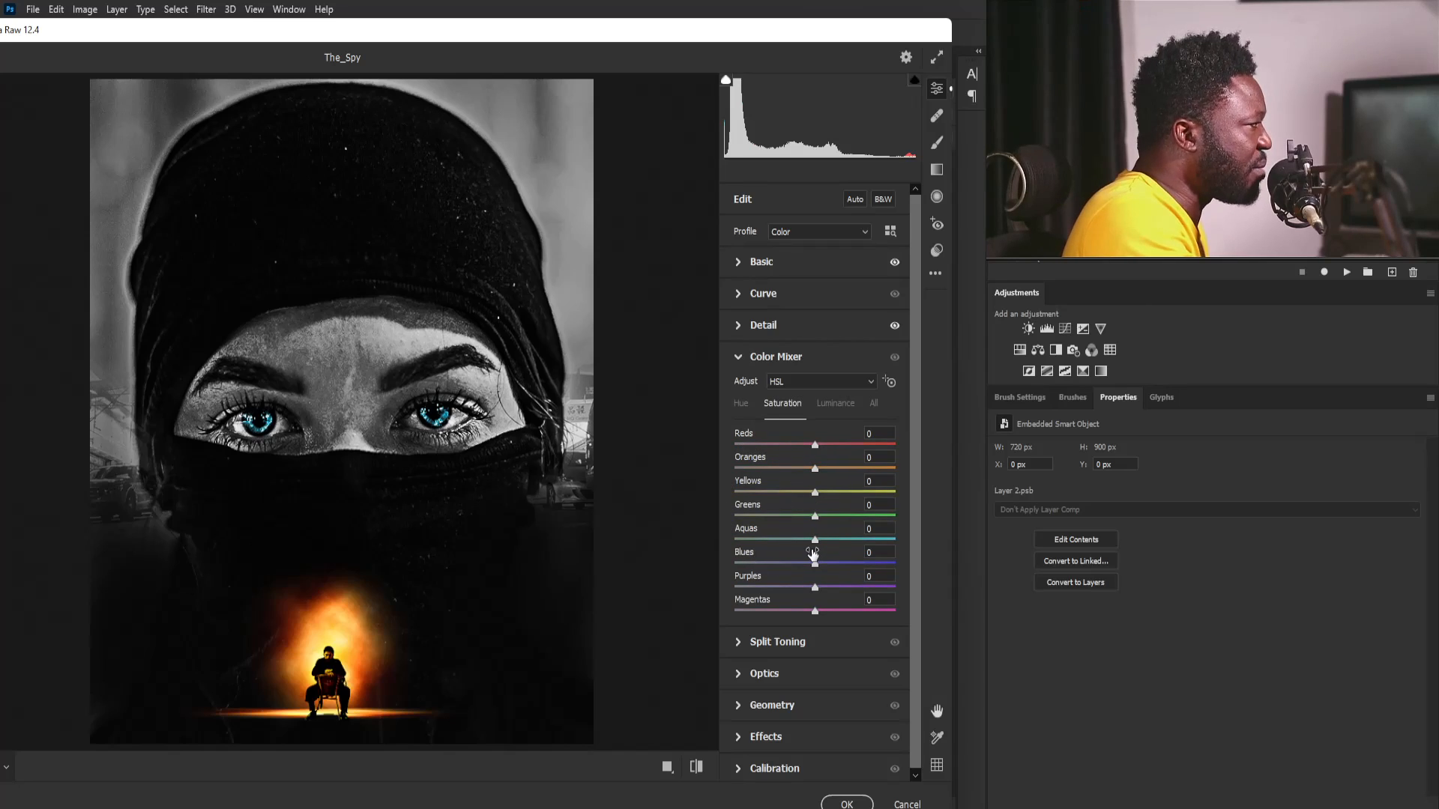
mouse_move(815, 563)
mouse_down()
mouse_move(776, 566)
mouse_move(794, 569)
mouse_move(804, 543)
mouse_up()
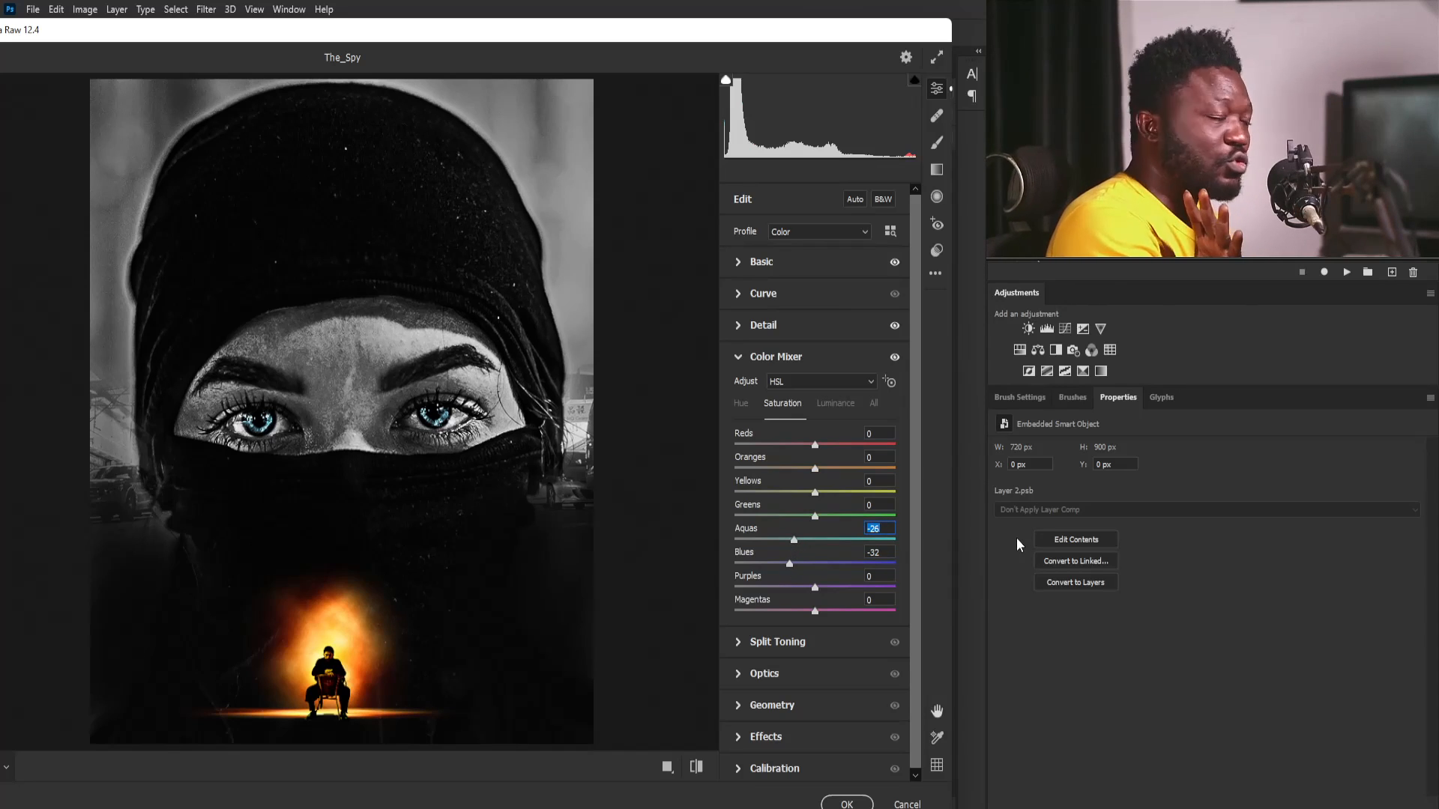
click(739, 358)
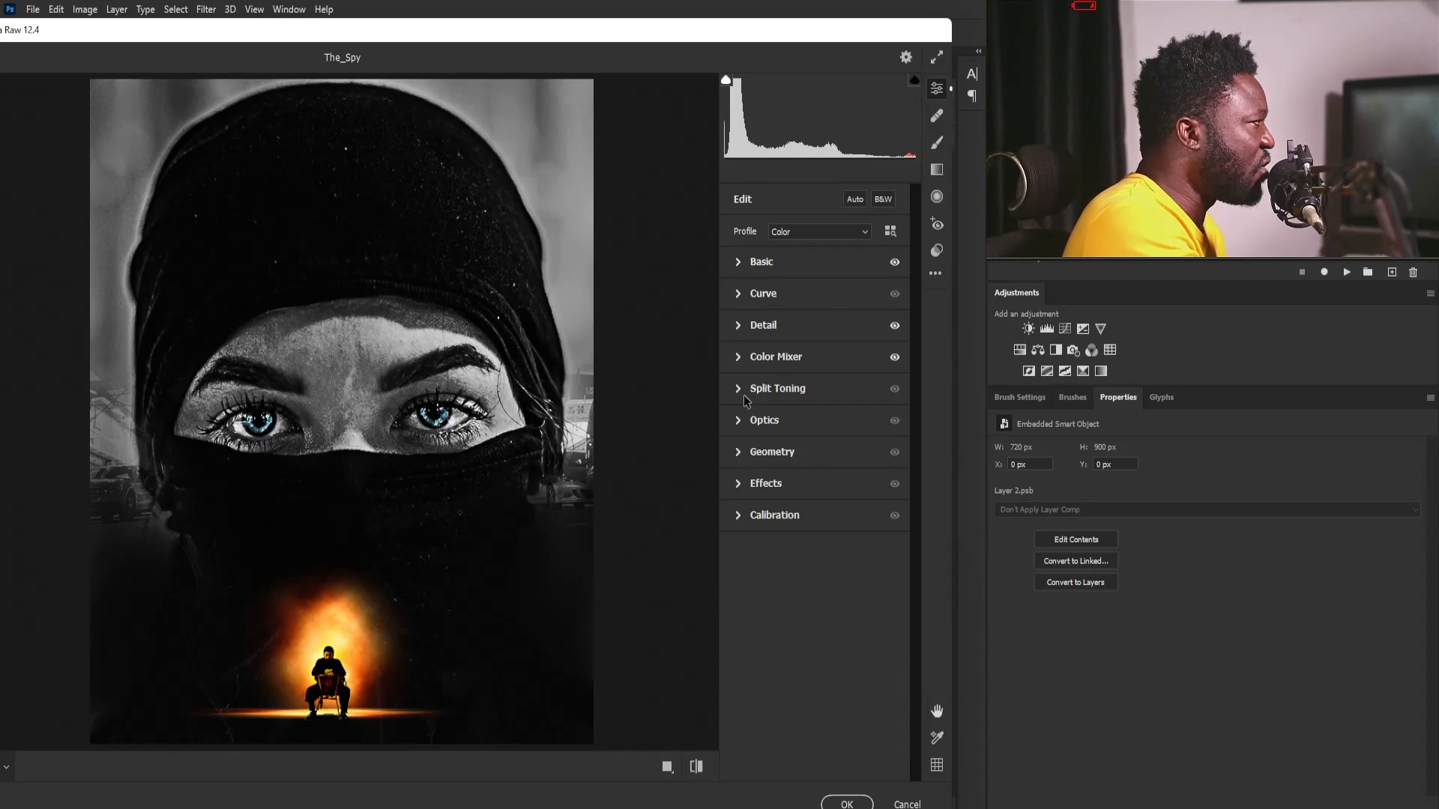
- Add Grain of 21 in the Camera Raw effects and commit the filter to the stamped Smart Object
click(738, 485)
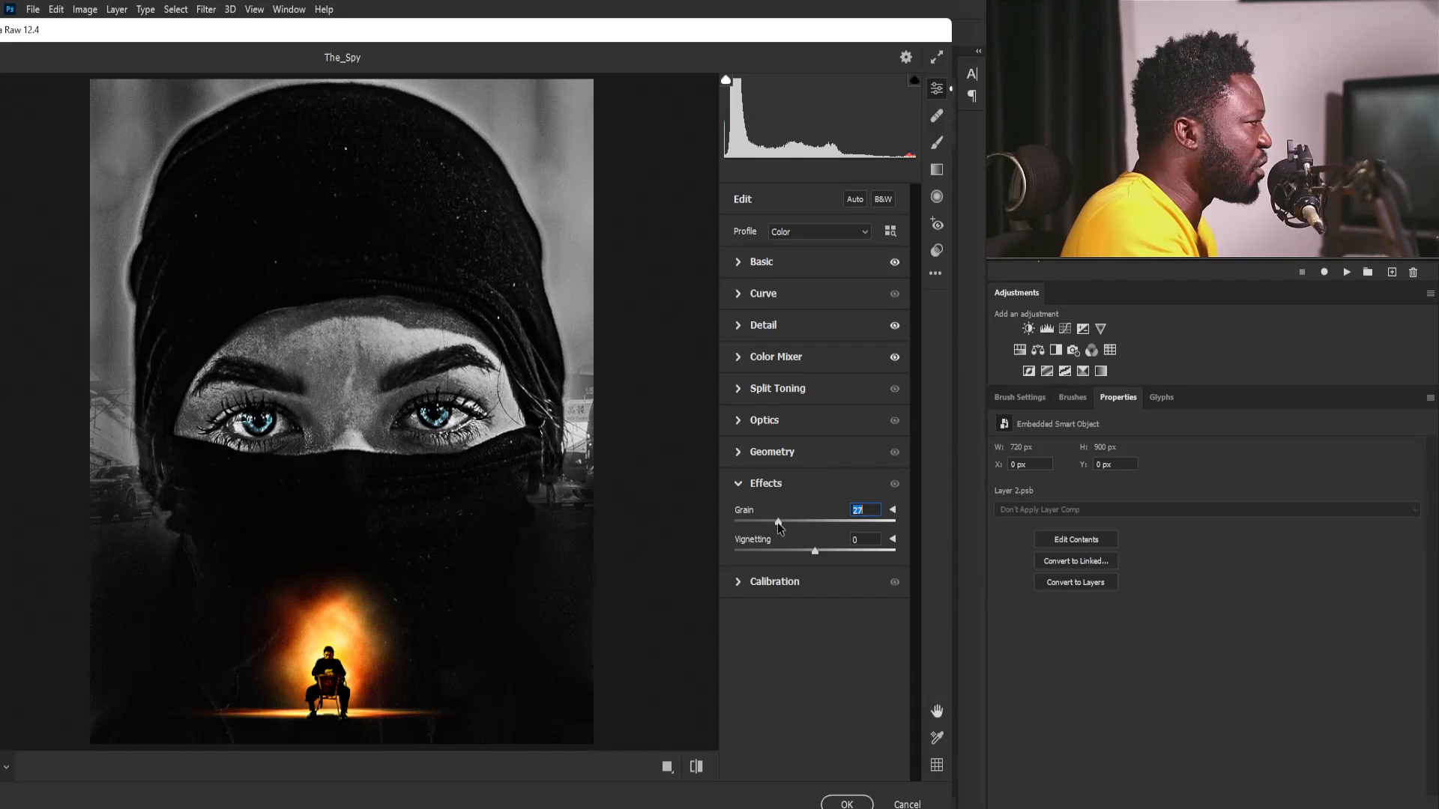
mouse_move(772, 523)
mouse_down()
mouse_move(794, 522)
mouse_move(767, 529)
mouse_up()
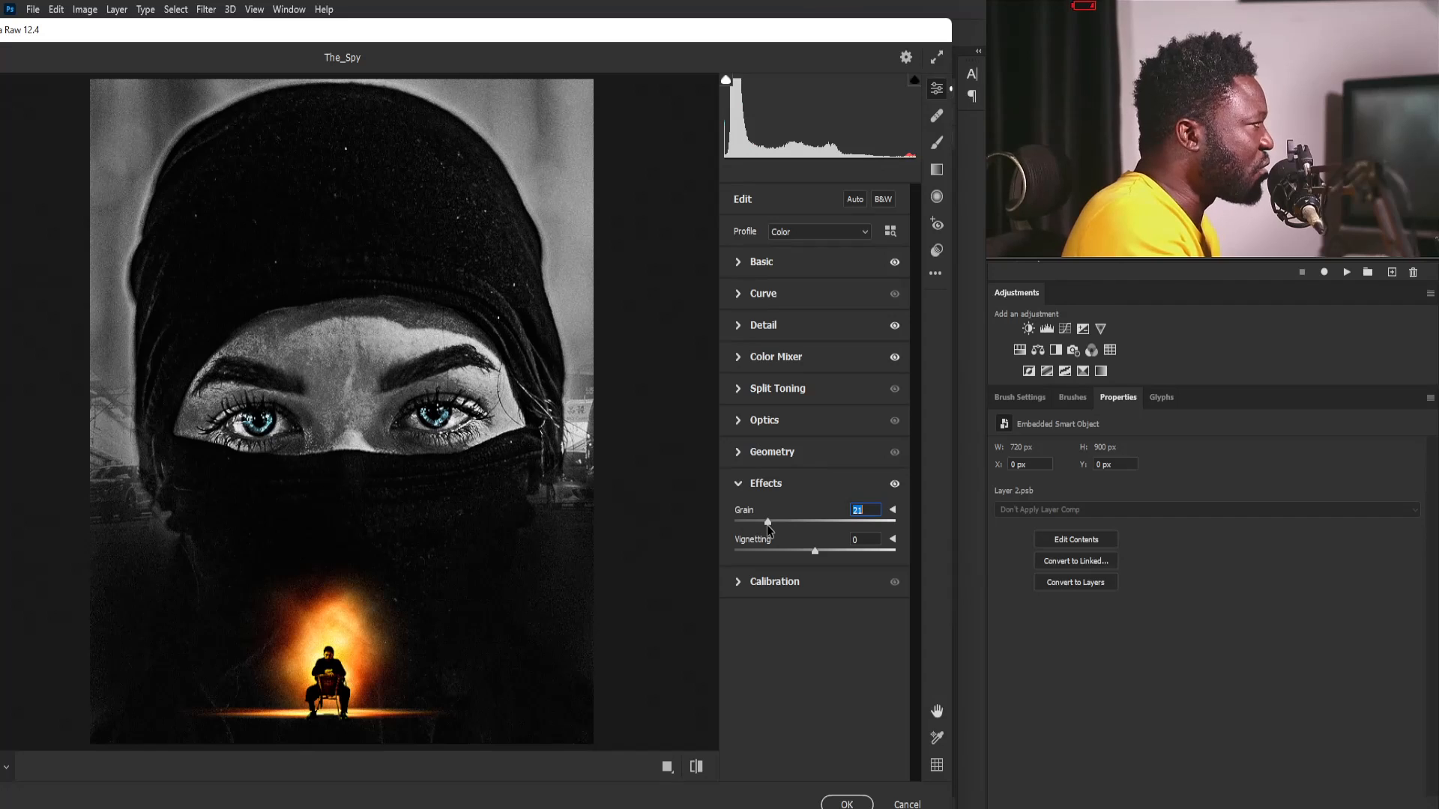
click(850, 802)
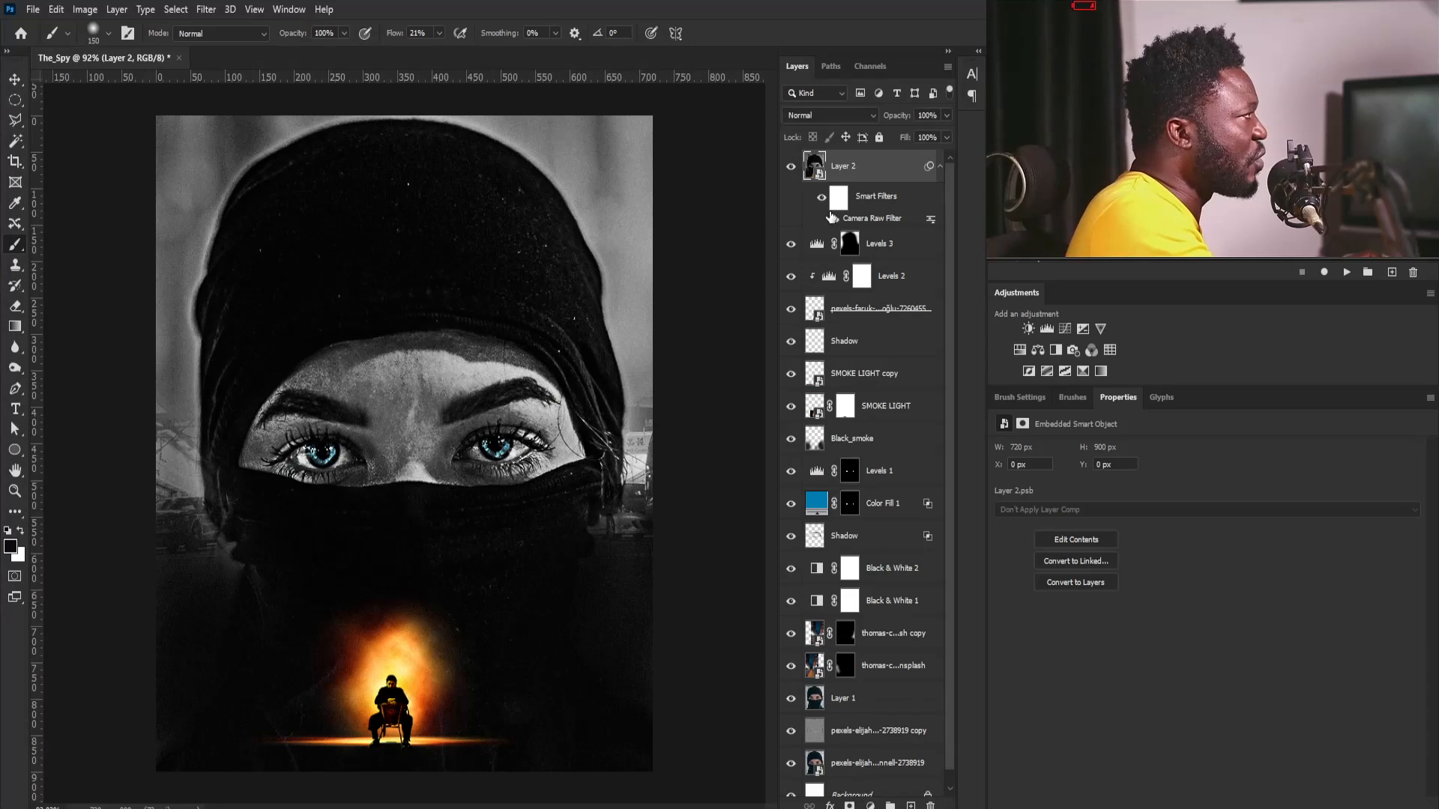
- Add a white text layer reading SPY on the woman's head covering
key(t)
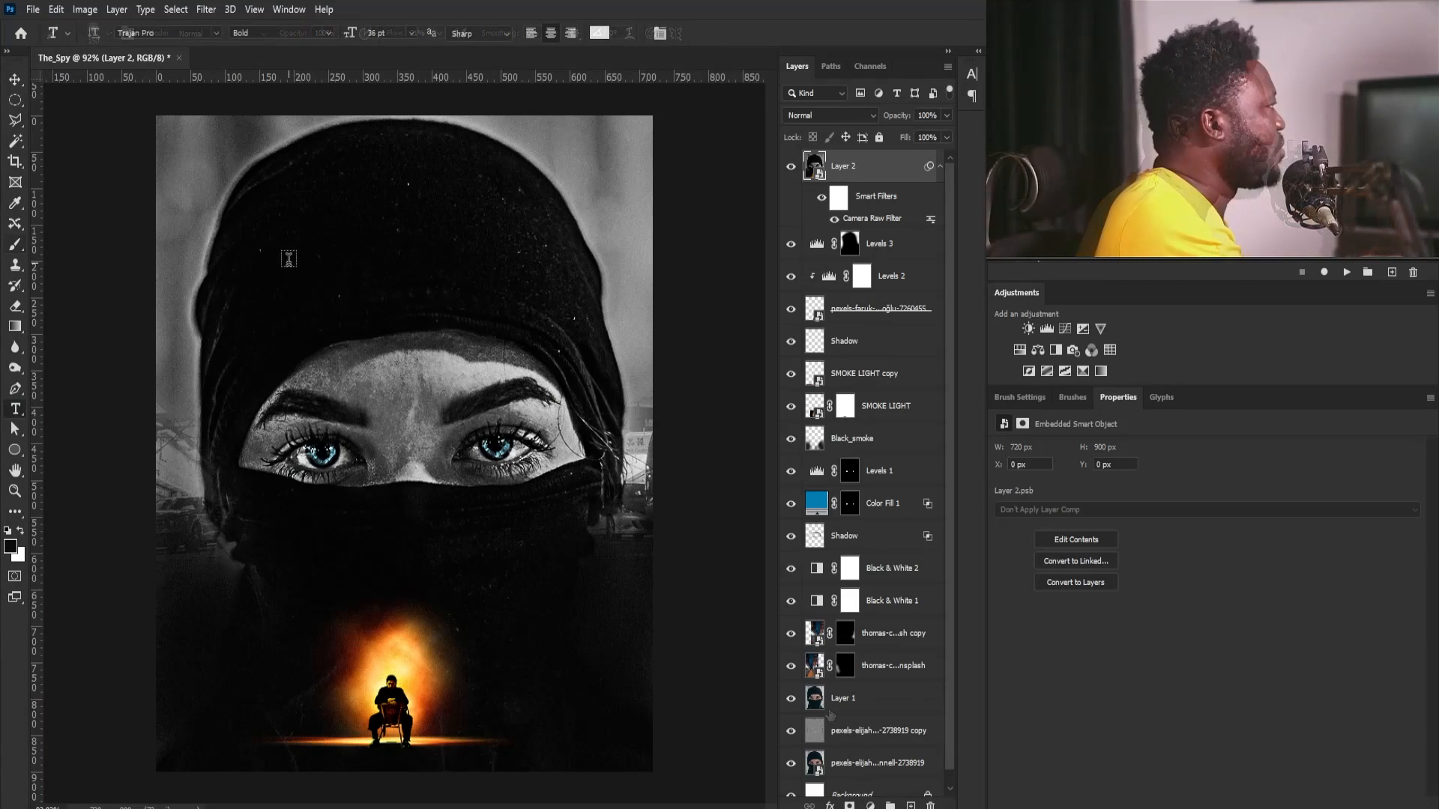
click(347, 247)
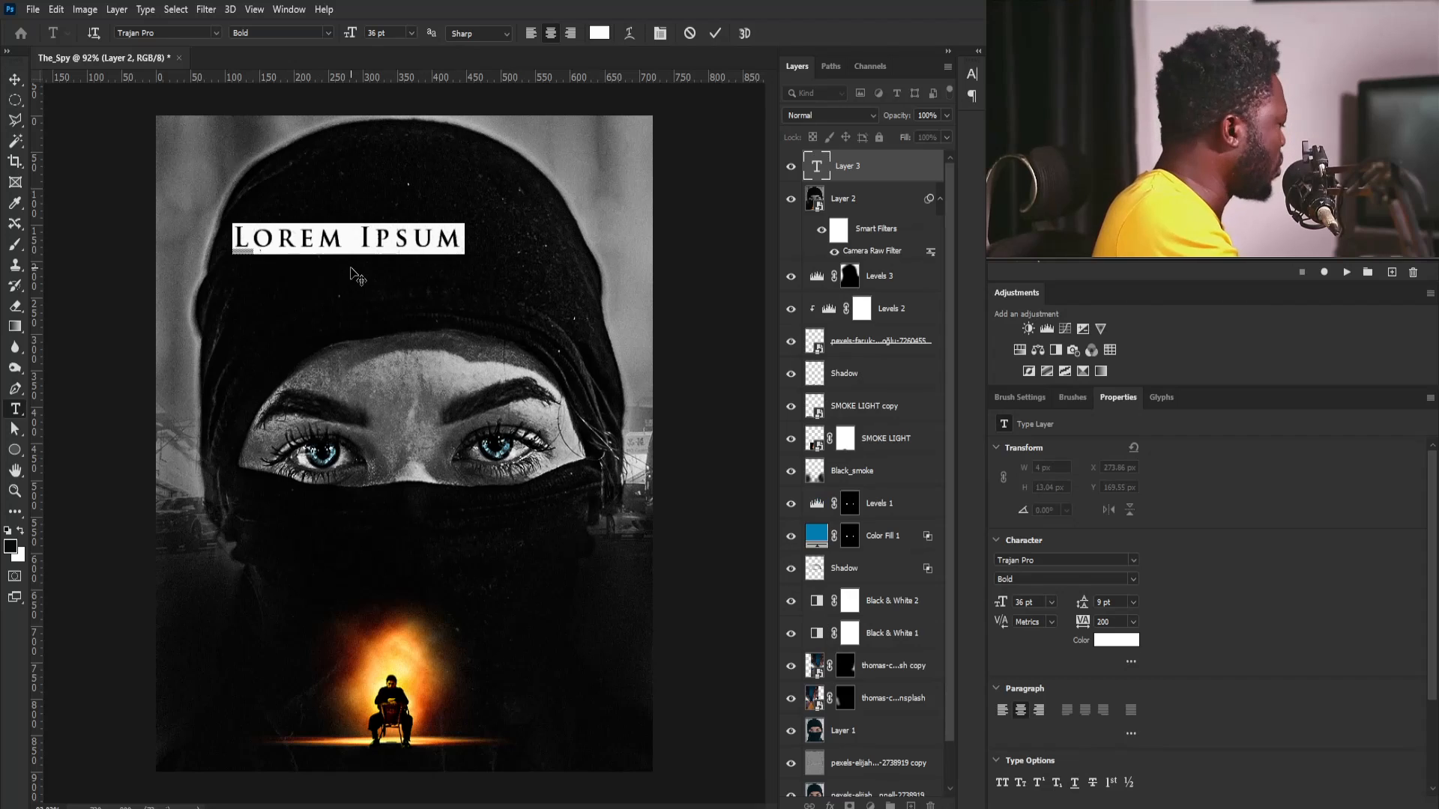
text(SPY)
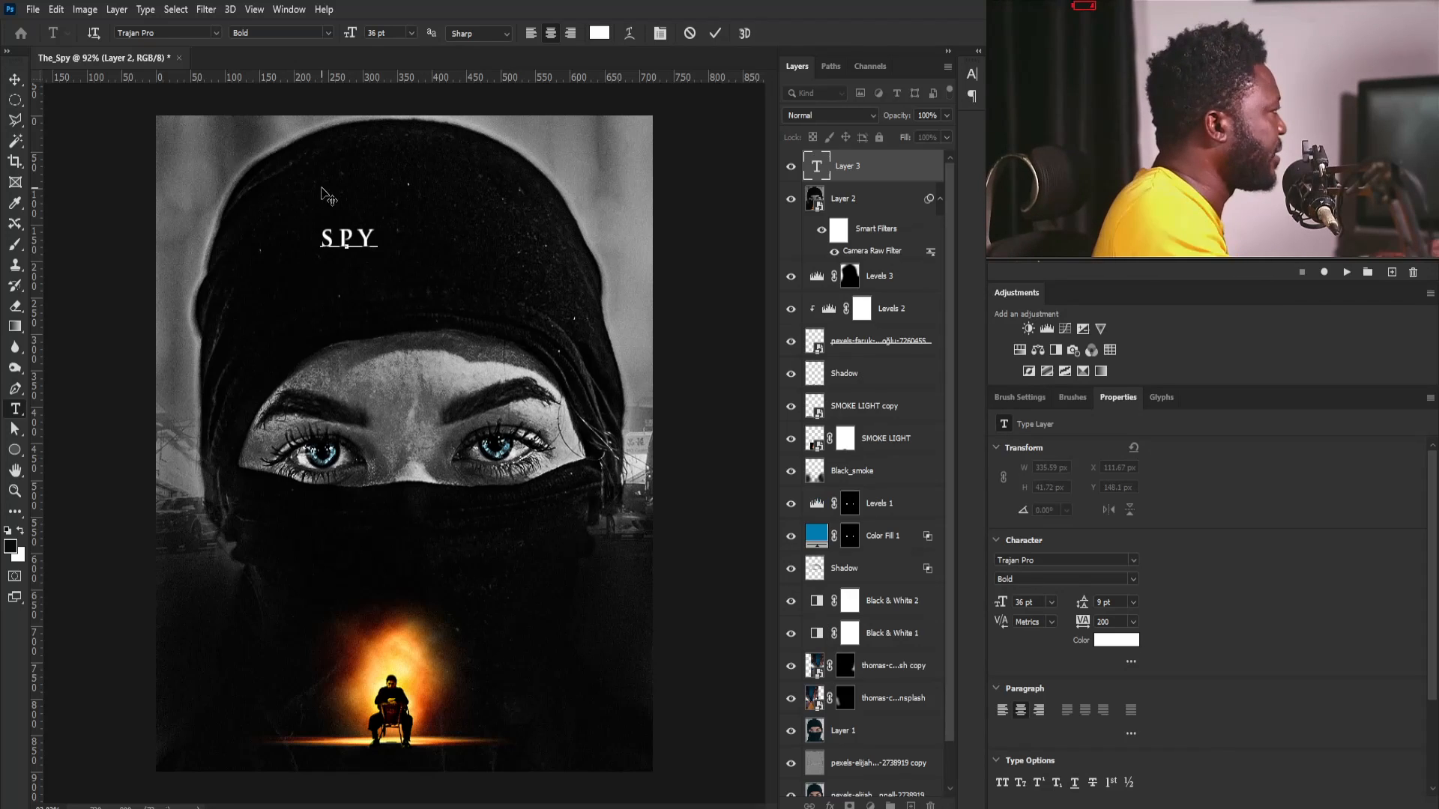
- Set the SPY text to the Addictive Caps font with tracking 0
key(ctrl+a)
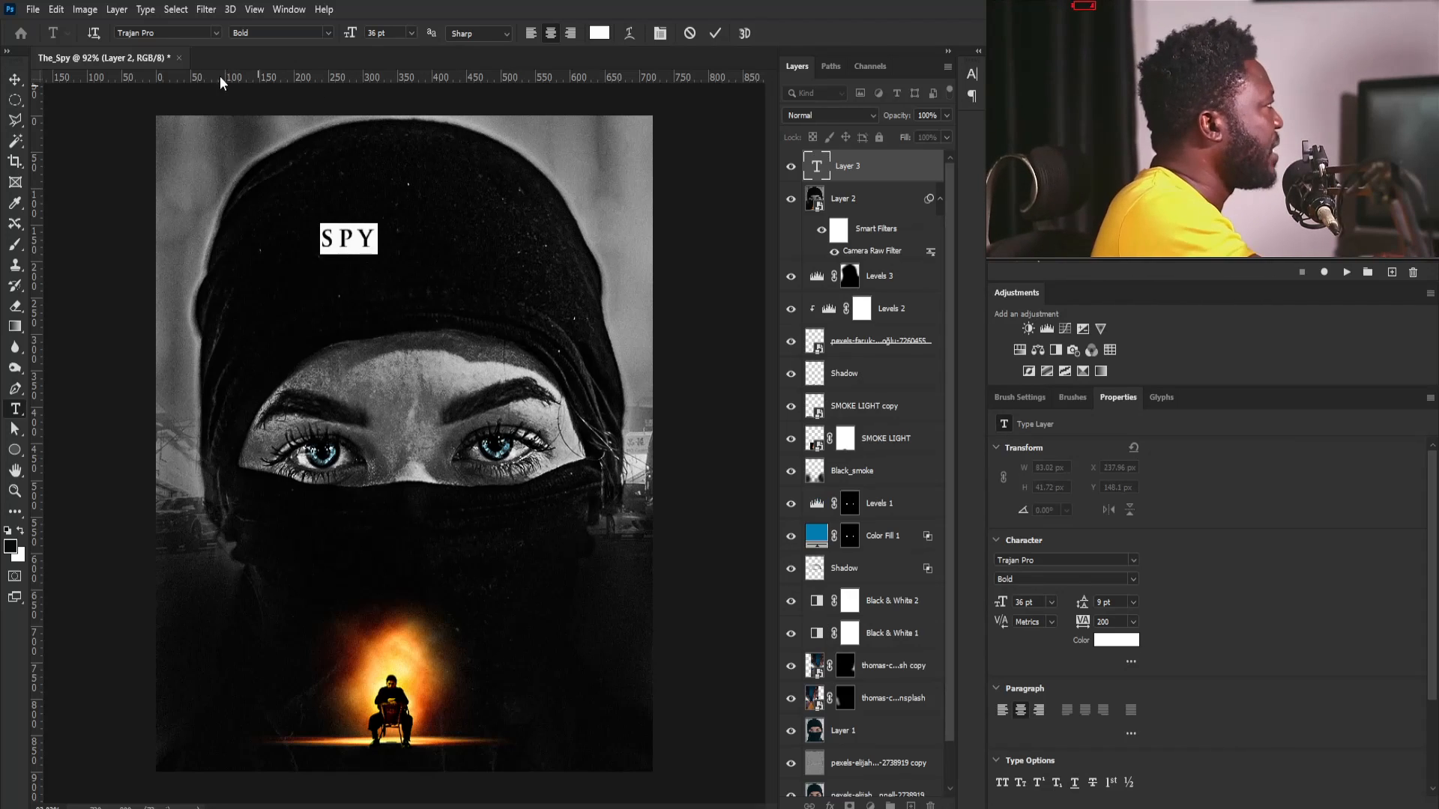
click(216, 33)
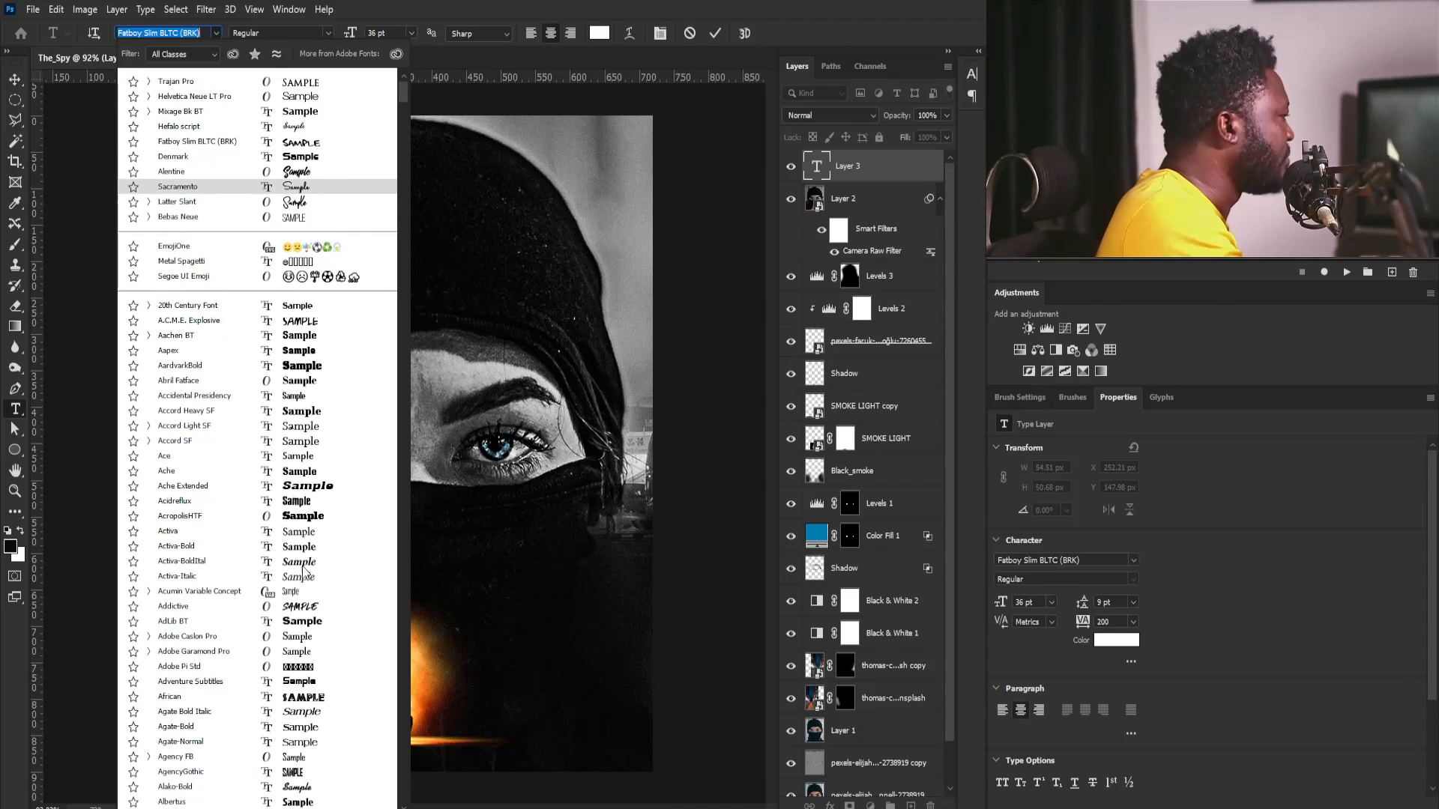
key(Escape)
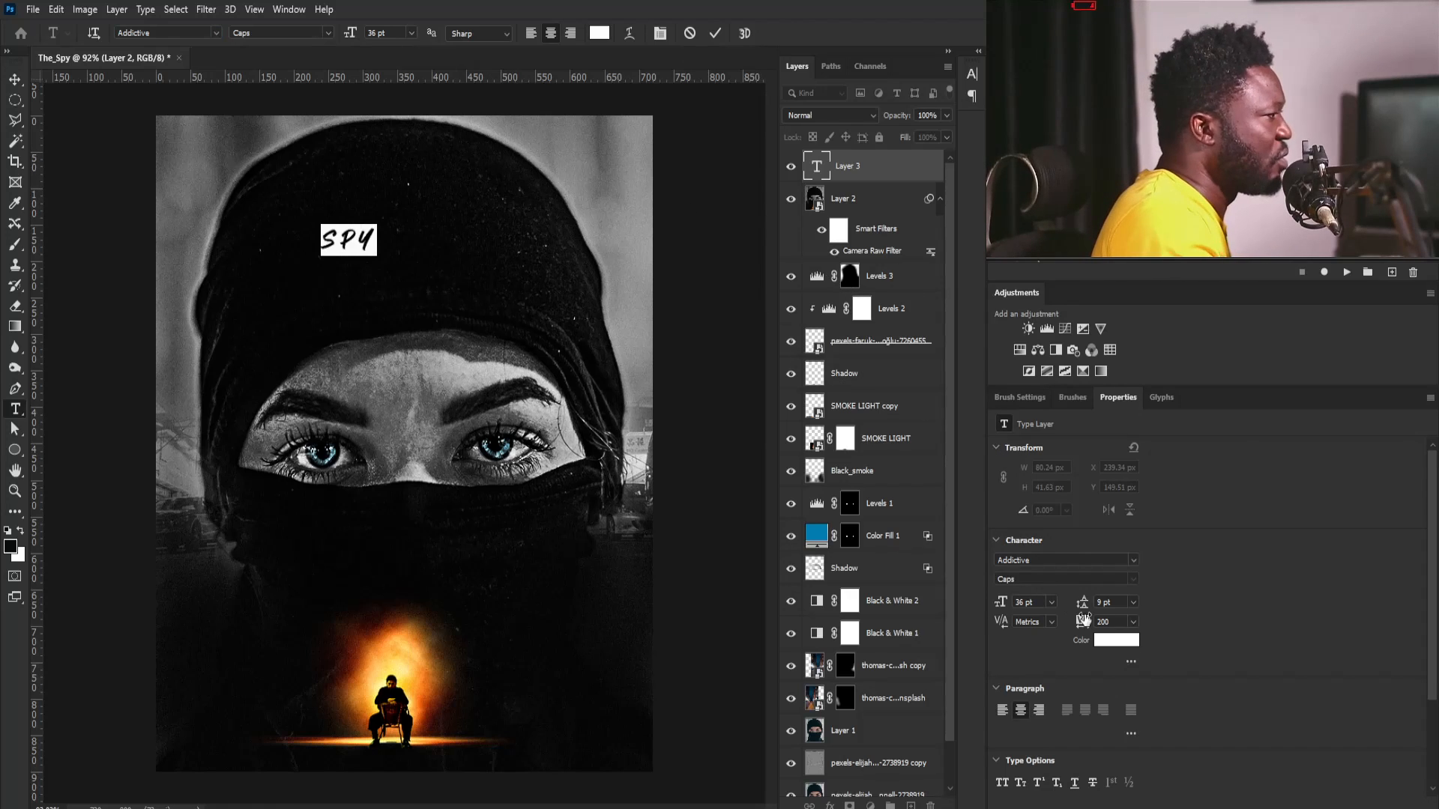
key(Return)
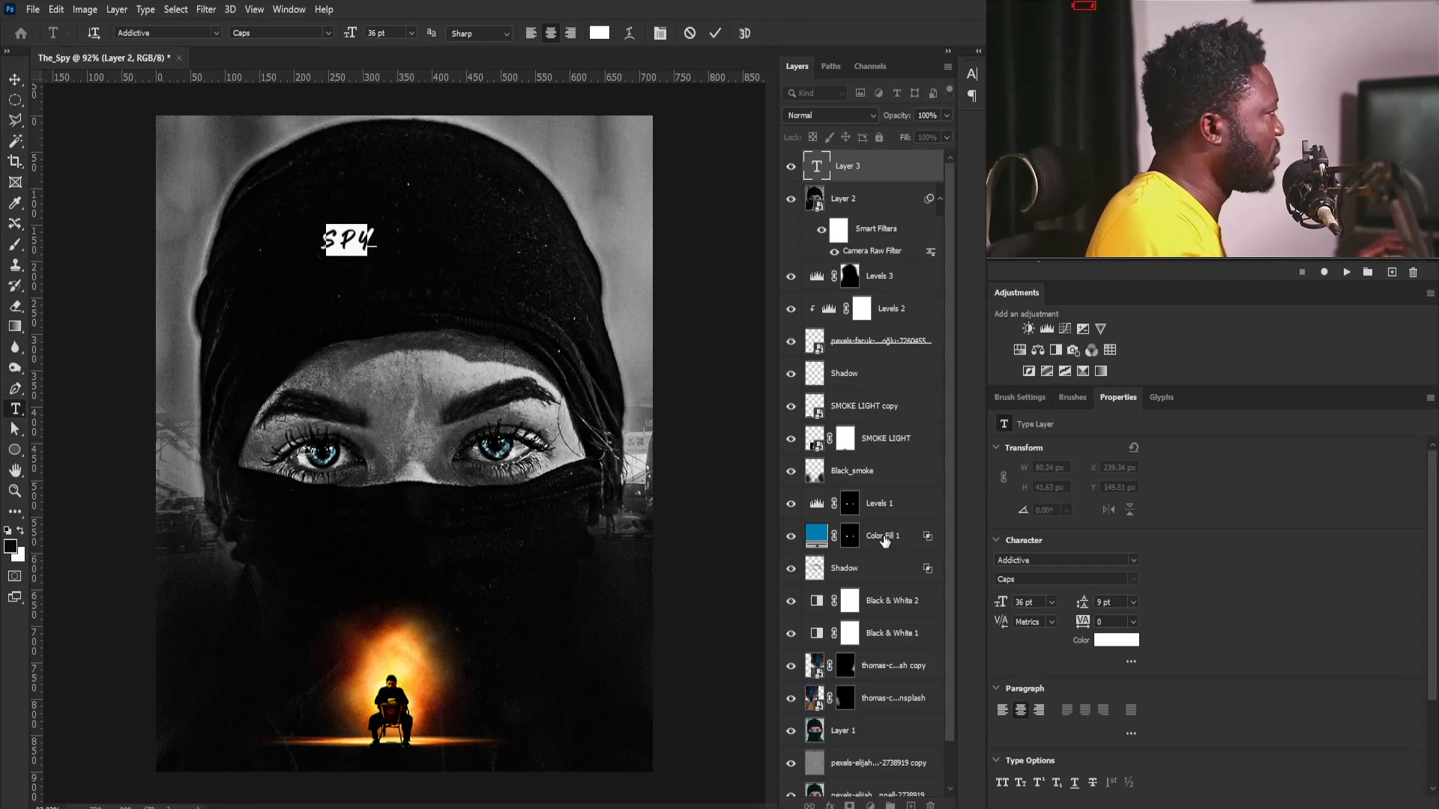
click(15, 81)
- Scale the SPY text up proportionally to about 97.5 pt on the forehead of the head covering
key(ctrl)
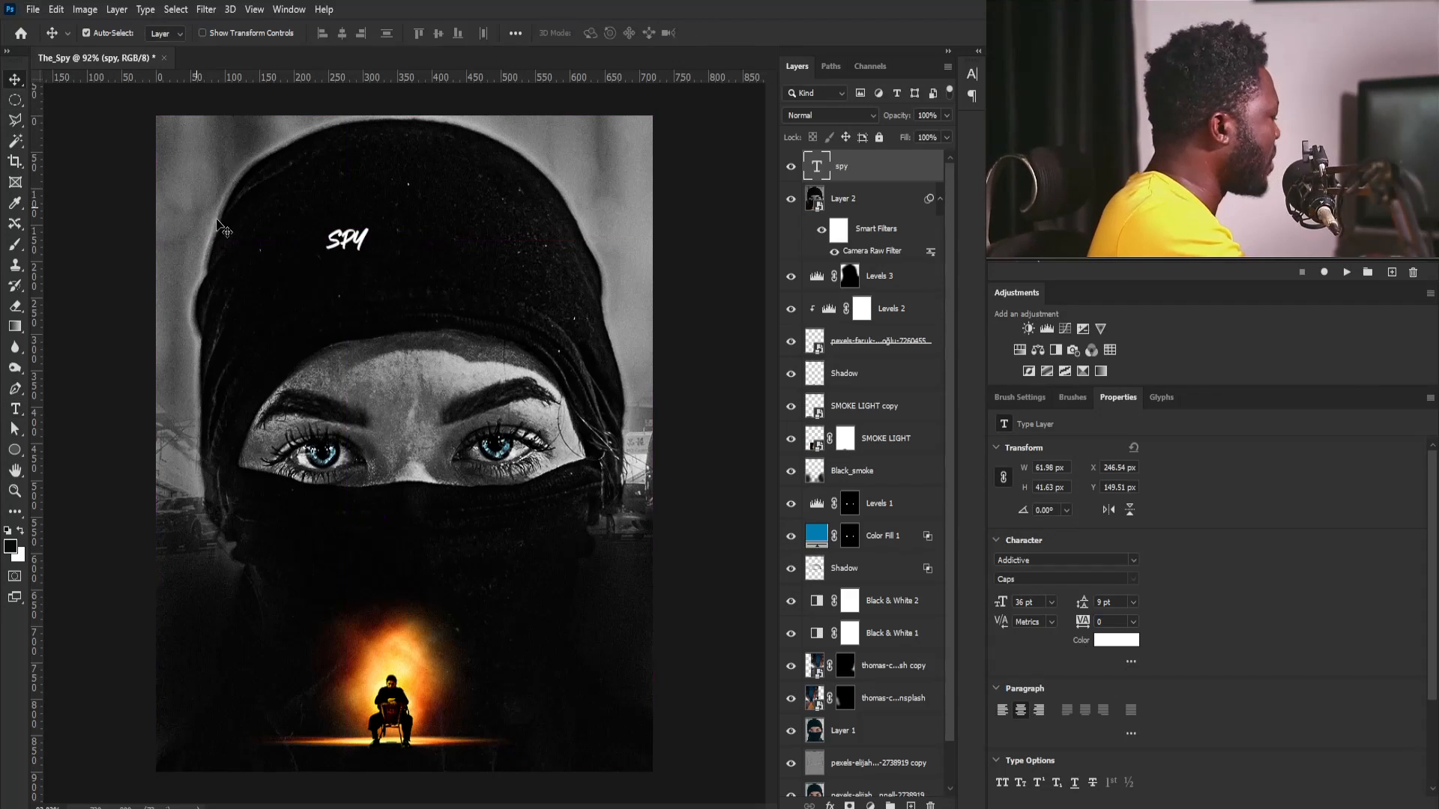
key(ctrl+t)
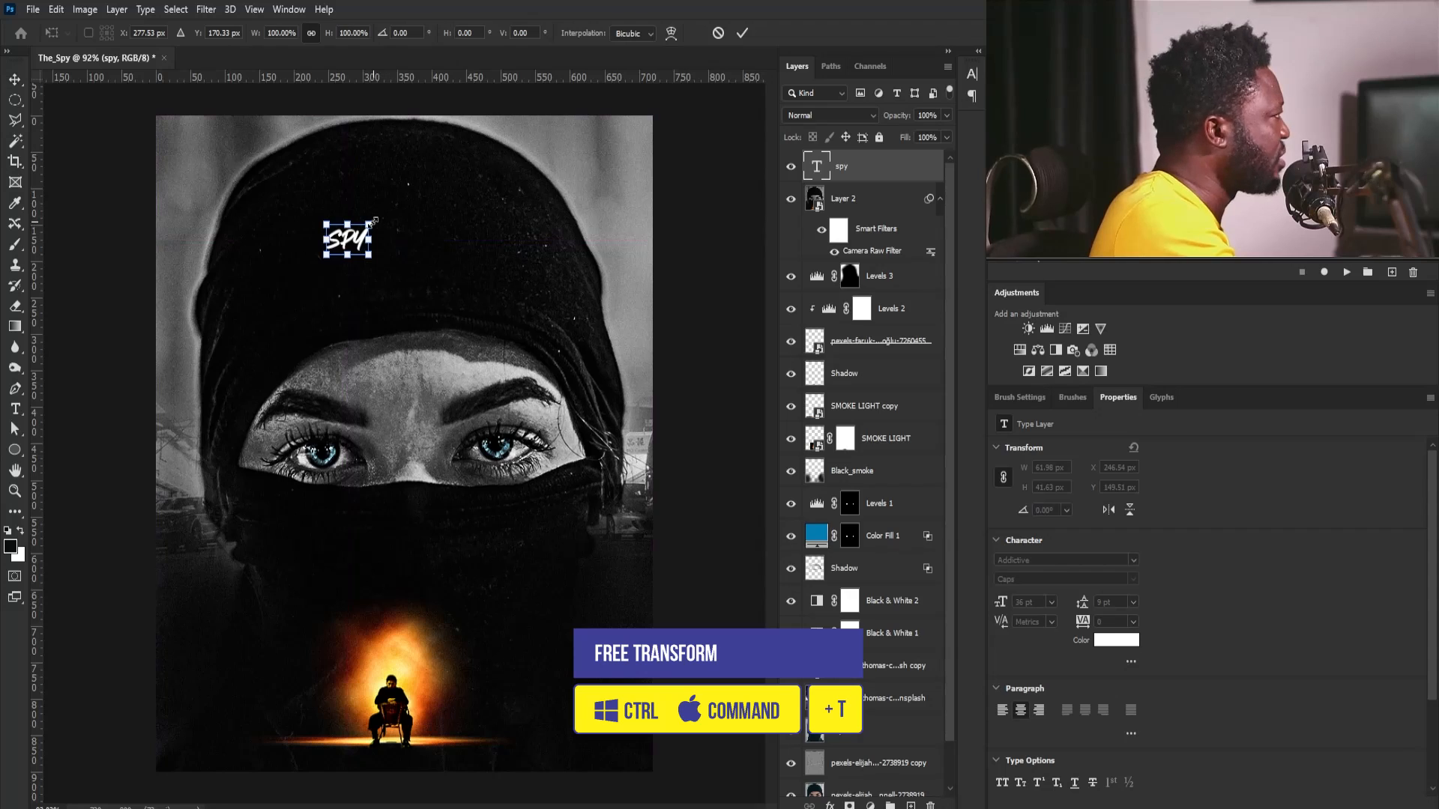
drag(373, 221, 393, 243)
key(Return)
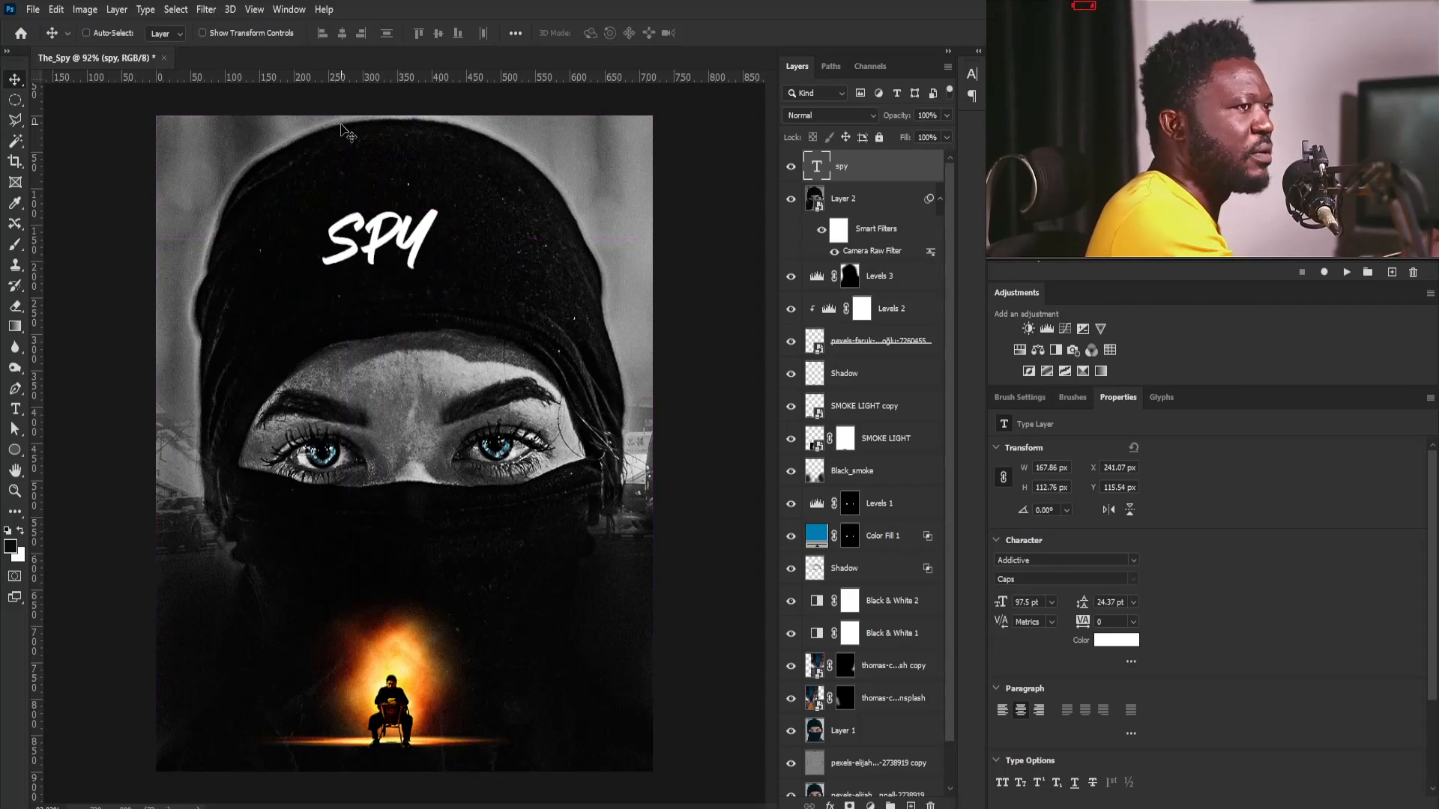
- Change the SPY text's font to Bambe Regular
double_click(819, 169)
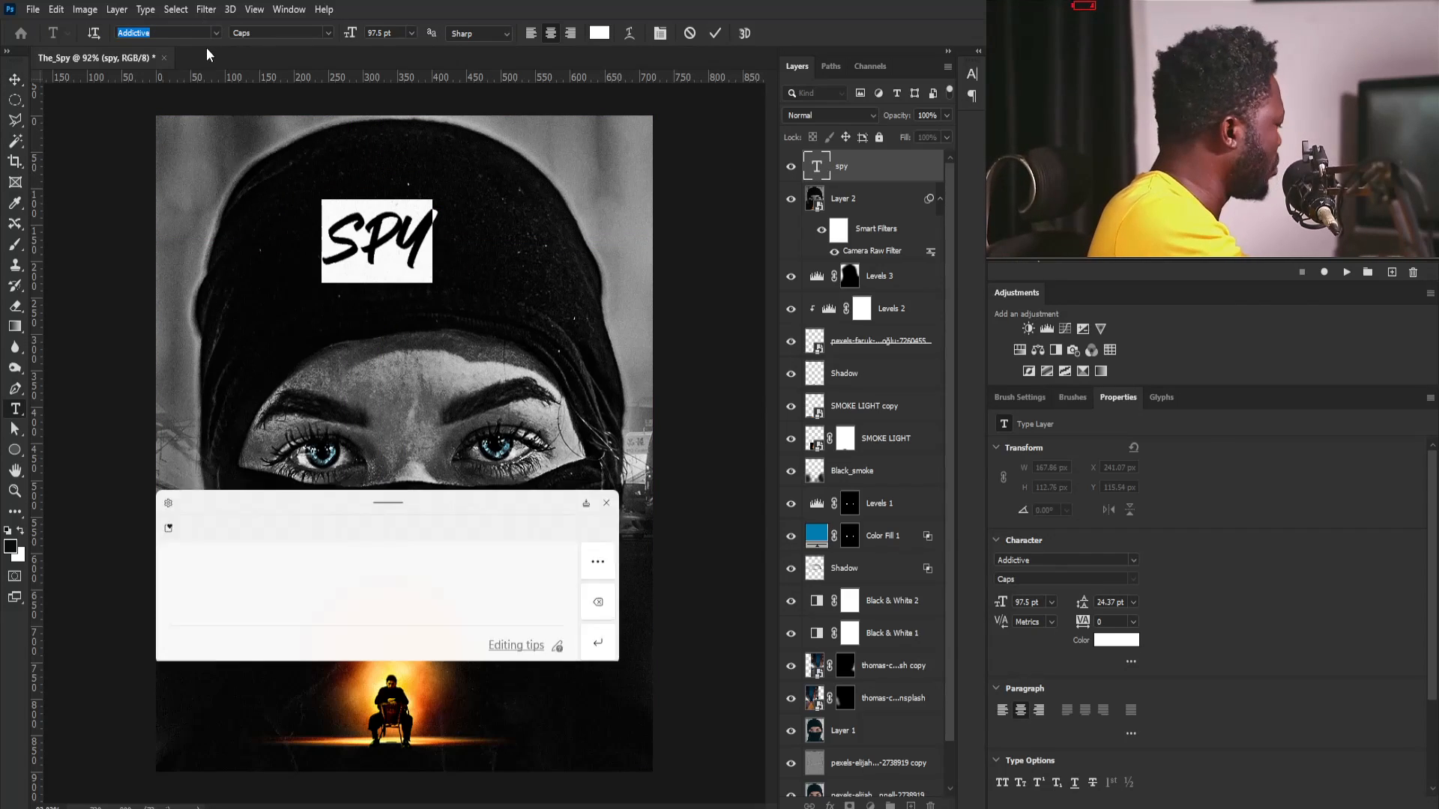
text(b)
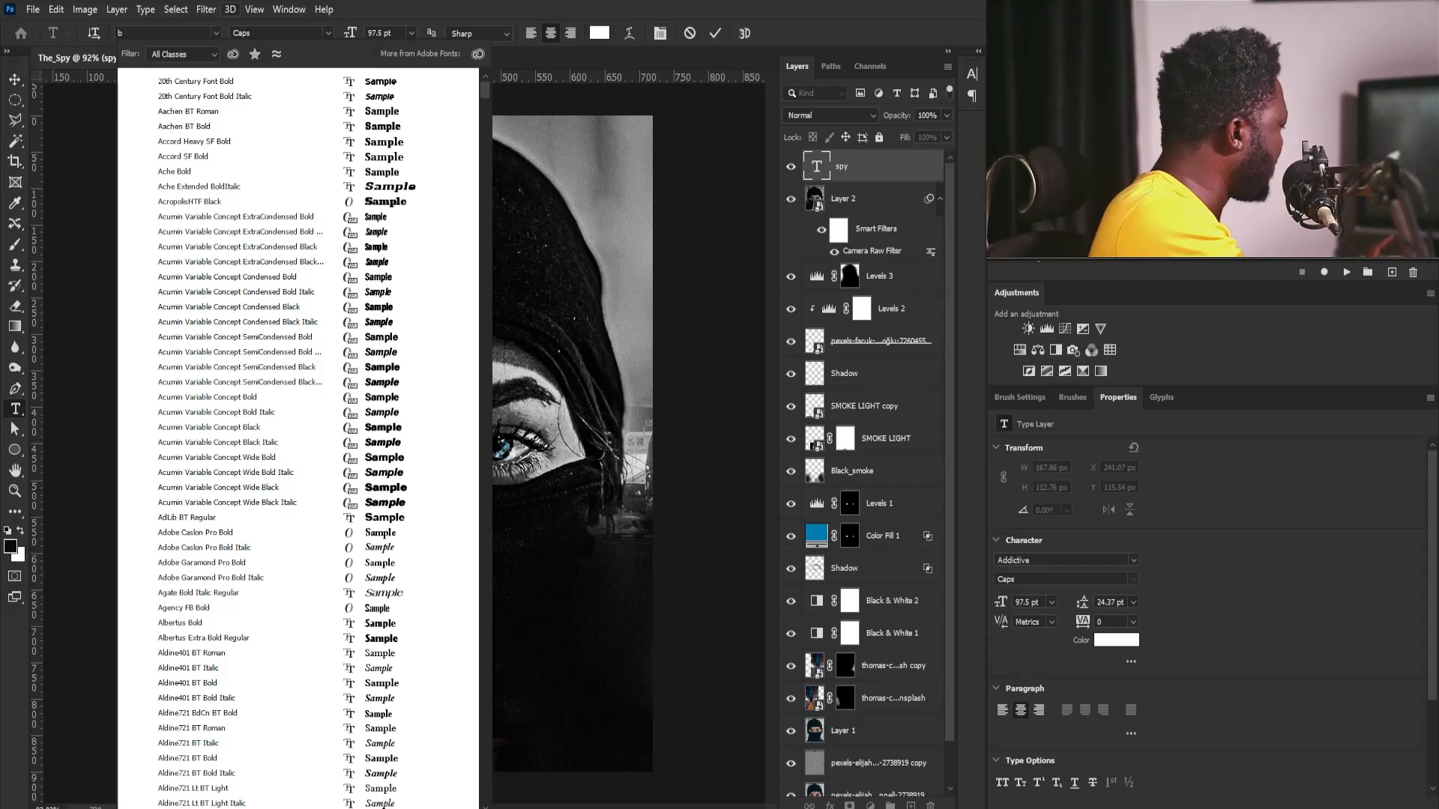
text(ambe)
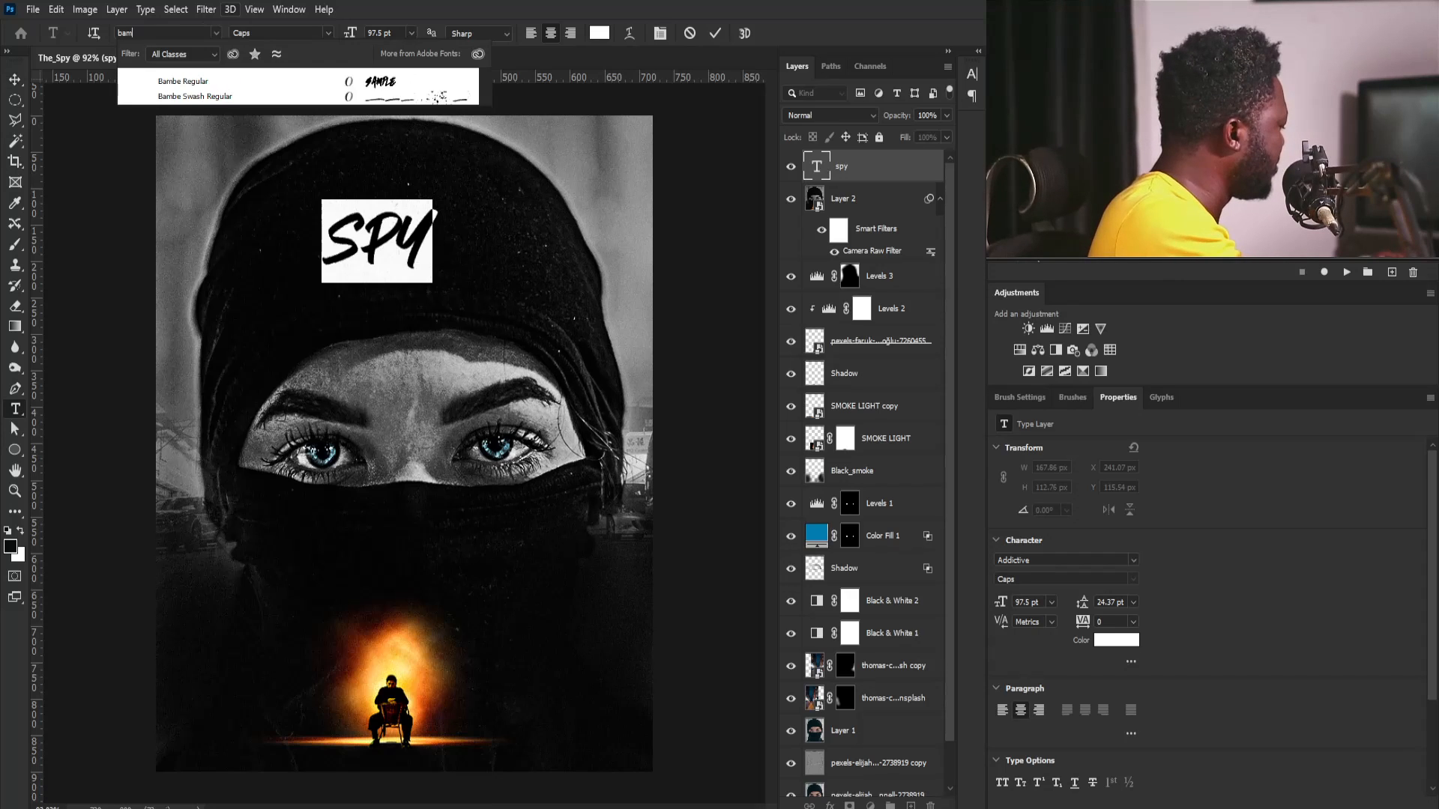
click(388, 80)
key(ctrl+Return)
key(v)
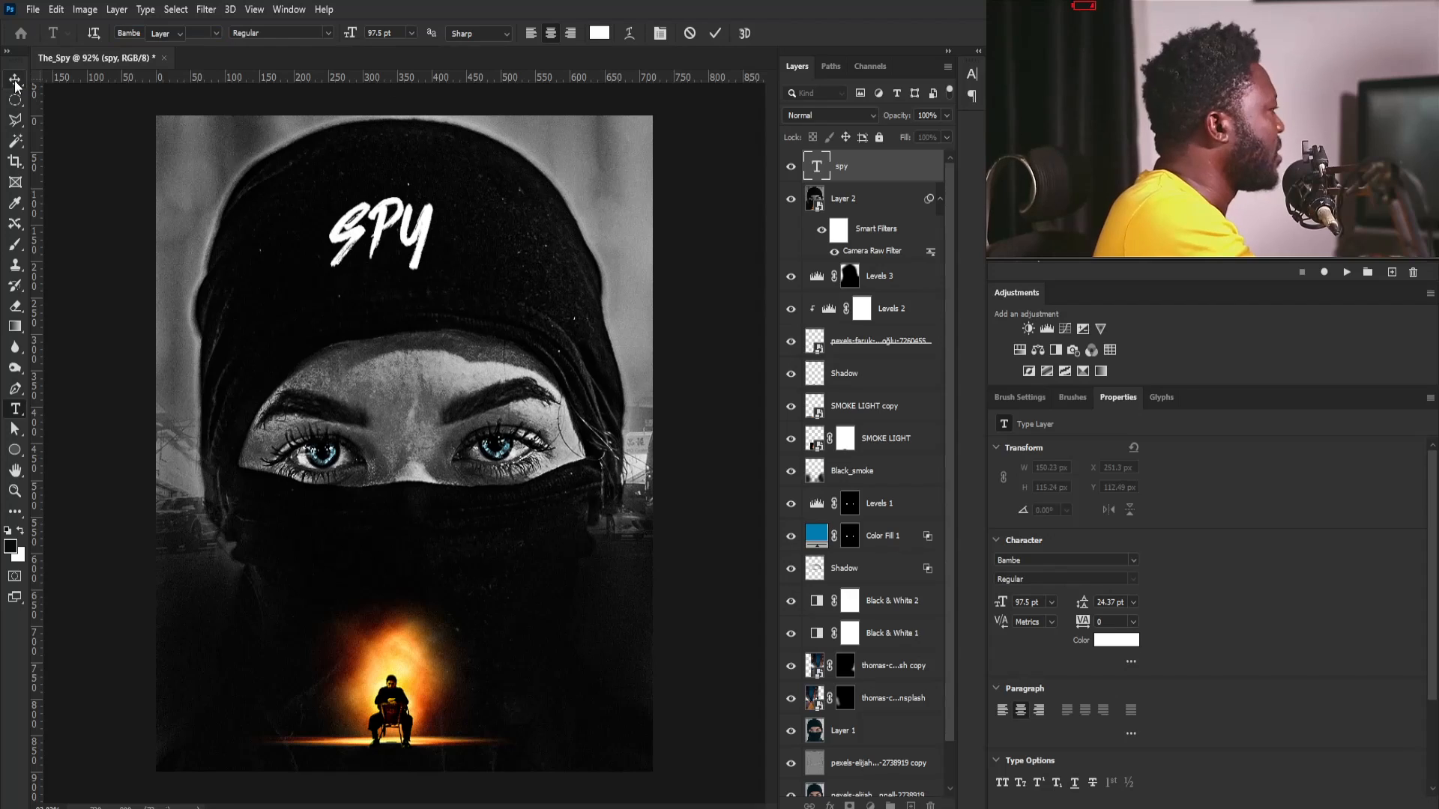
- Move SPY onto the face mask above the seated man and place a duplicate above it reading "the"
drag(393, 224, 431, 513)
key(ctrl+j)
double_click(429, 510)
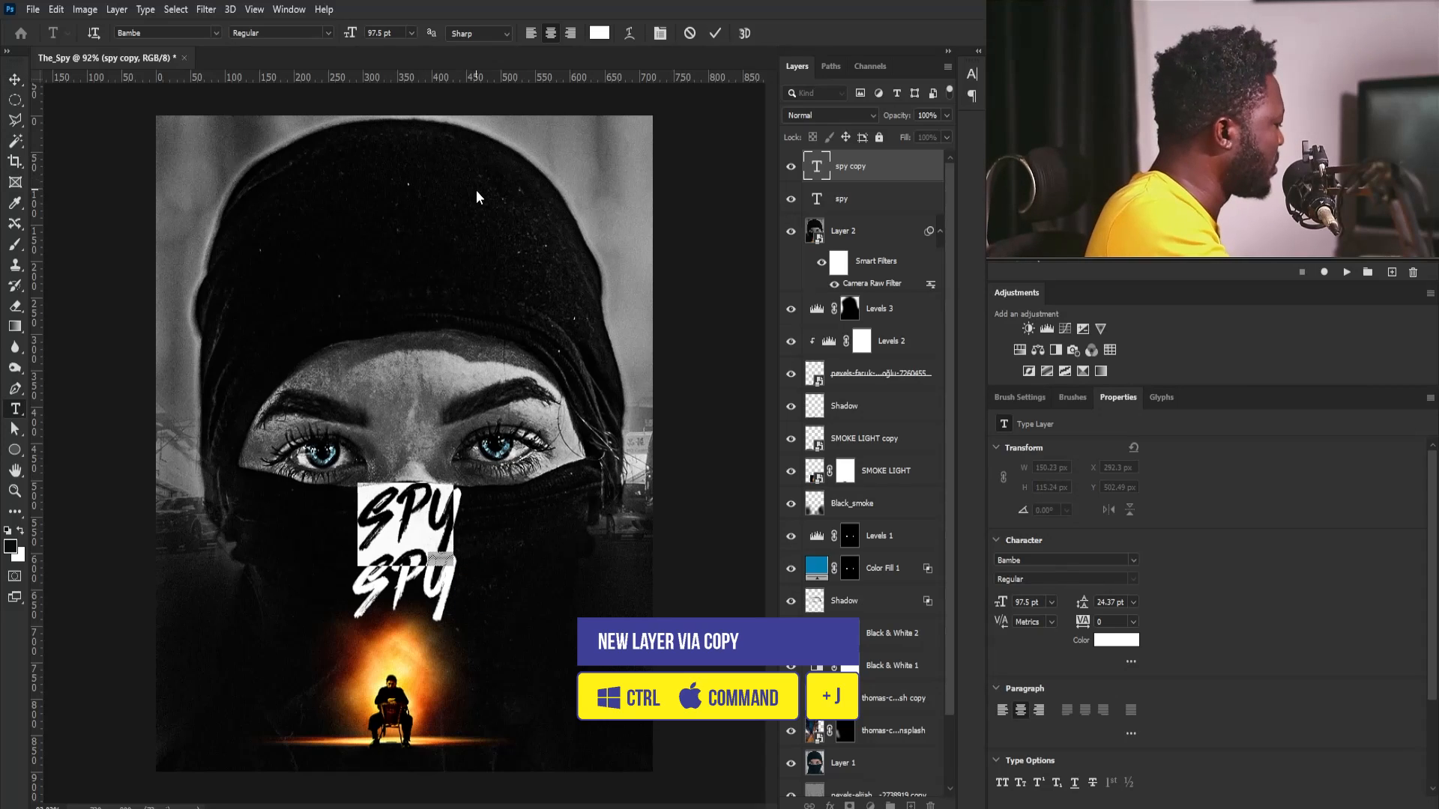
text(the)
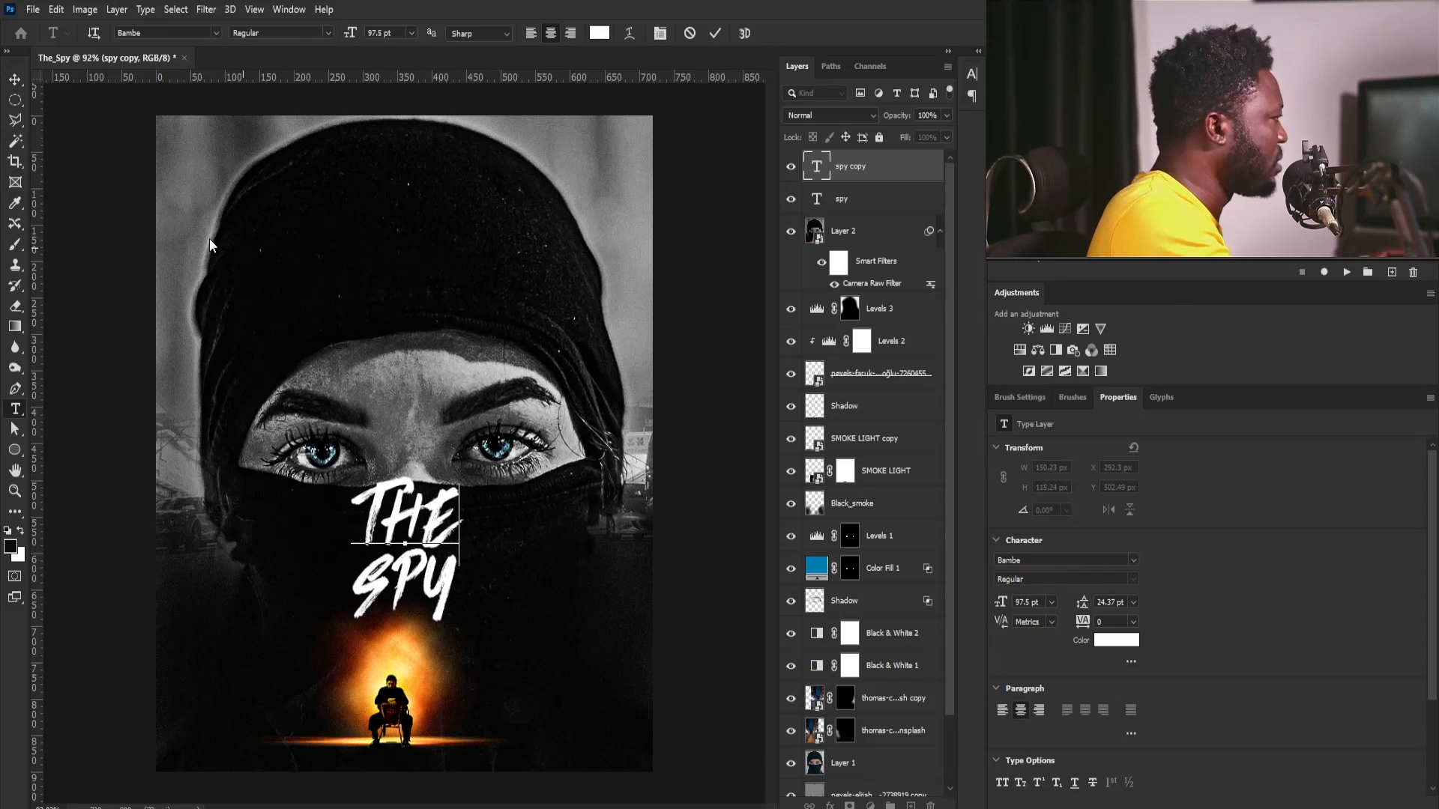
click(15, 78)
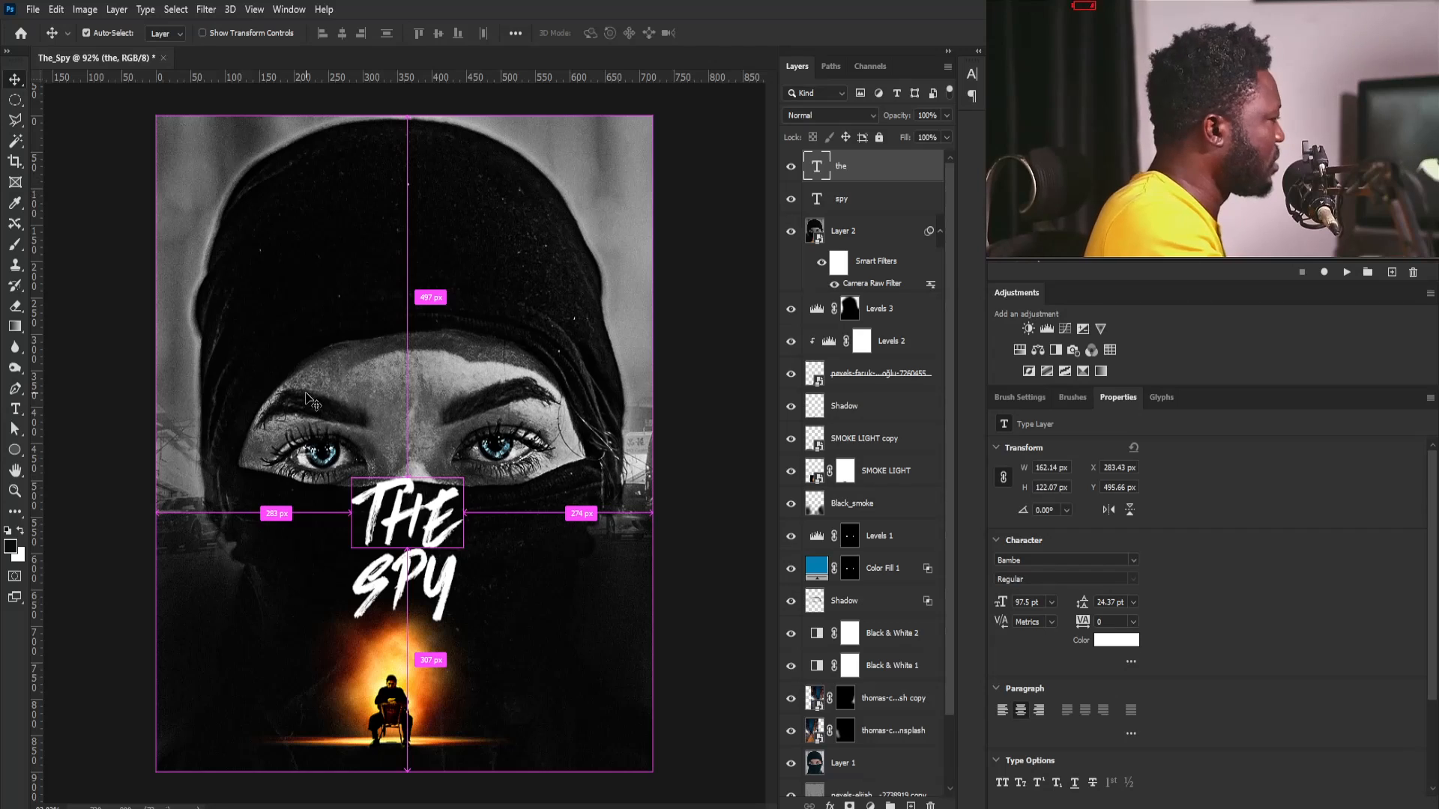
- Scale the word "the" down to about 32 pt and place it centered just above SPY
key(ctrl+t)
drag(462, 479, 420, 538)
key(Return)
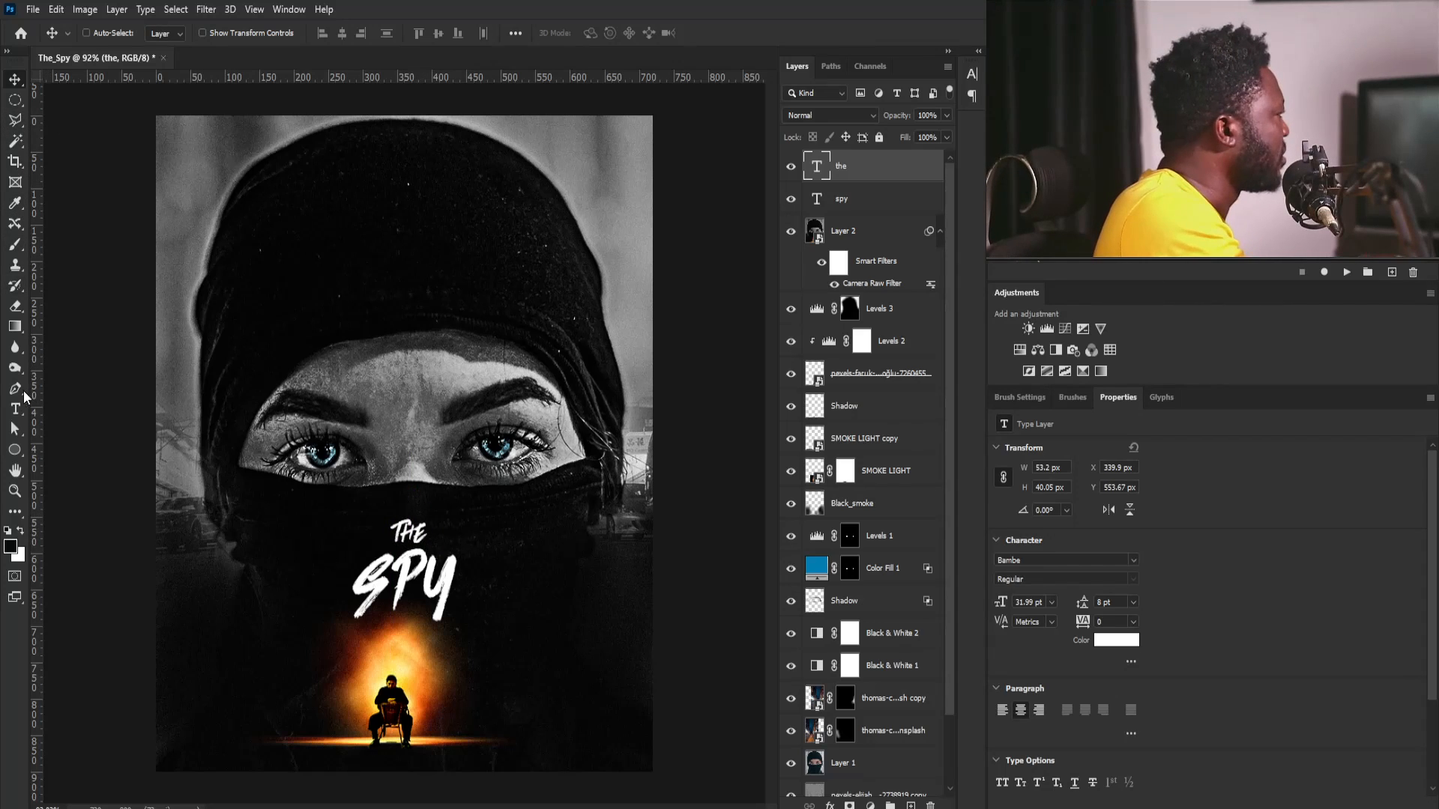
key(ctrl)
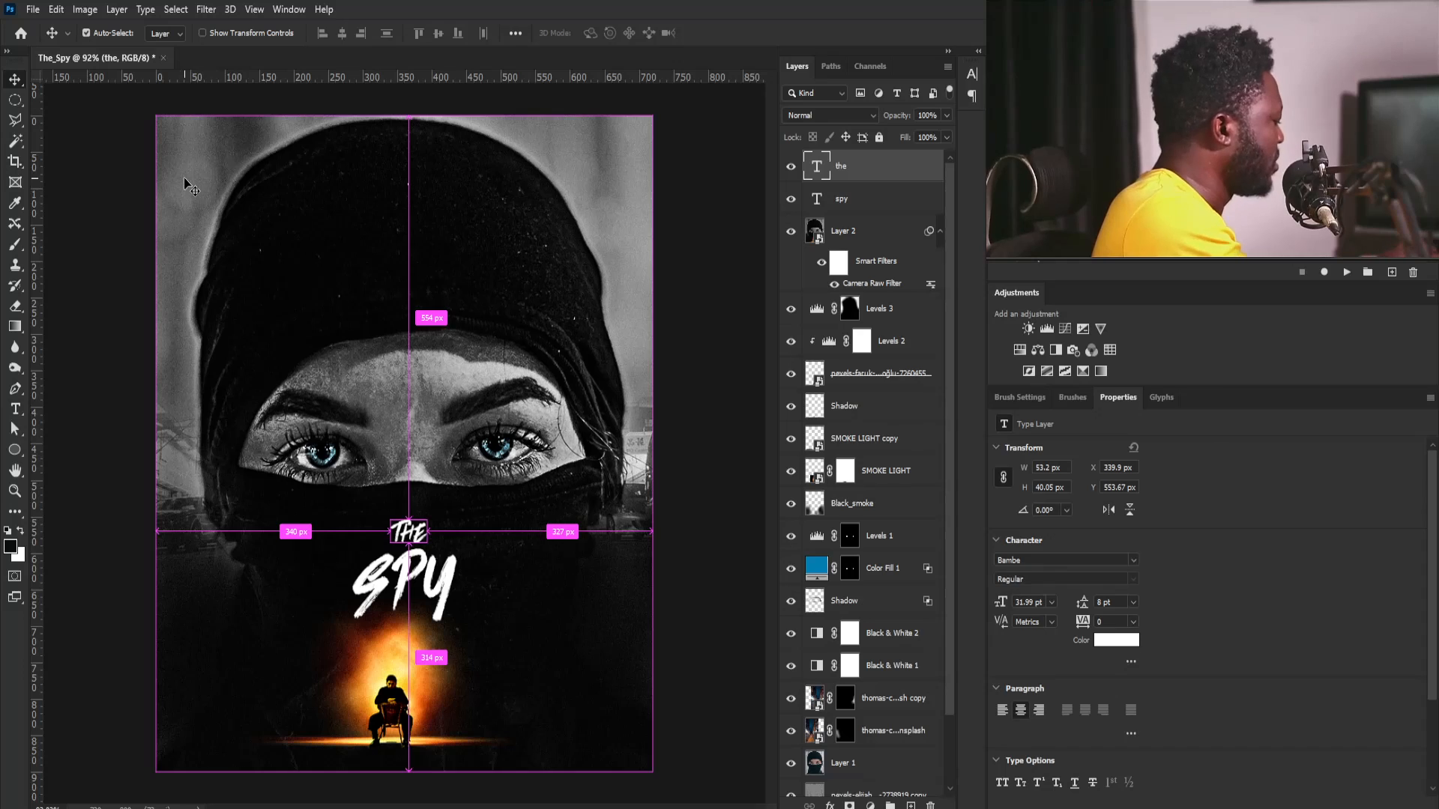
- Paste the copied "Inspired by a remarkable true story" and "JULY 29" text layers onto the upper part of the head covering
key(ctrl+v)
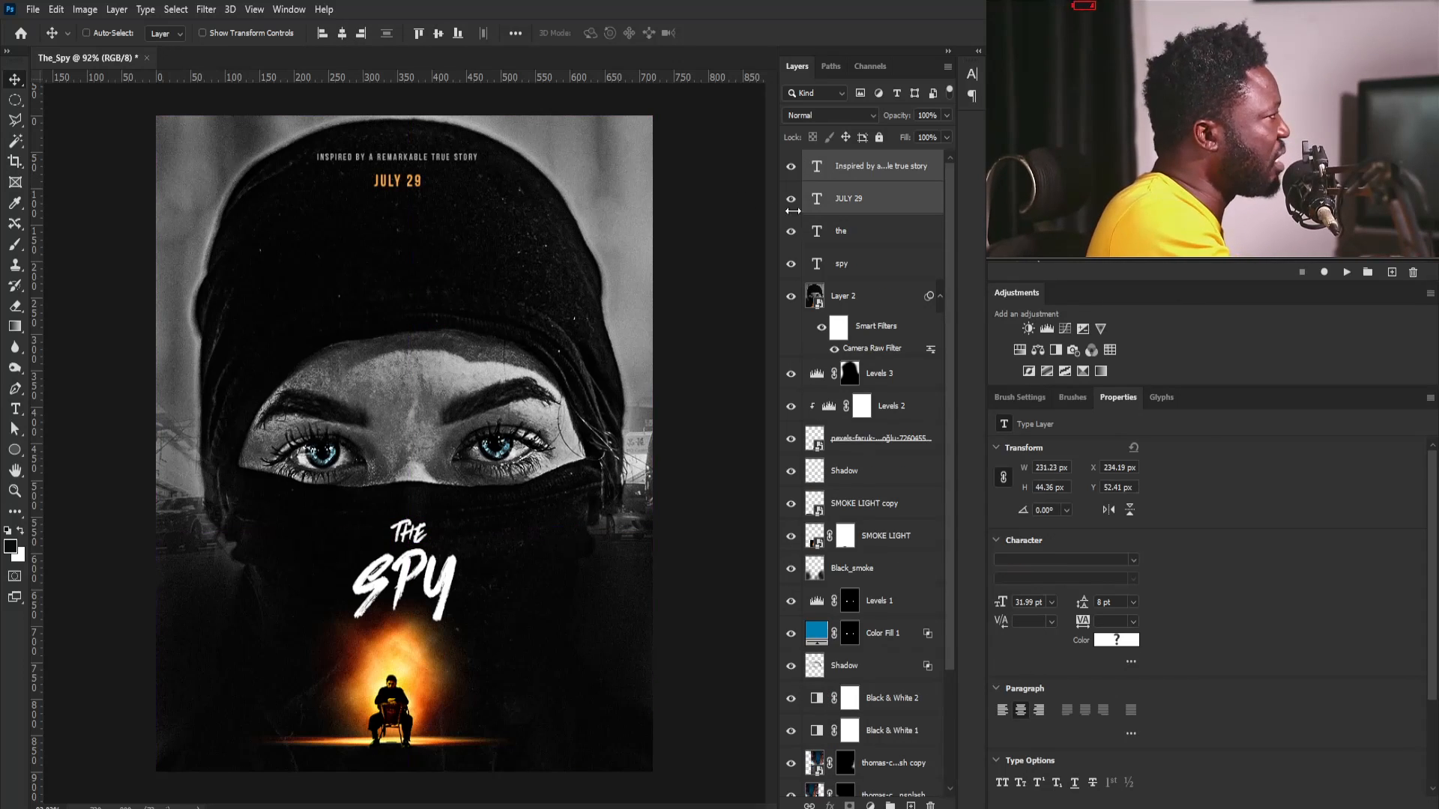
click(791, 198)
click(825, 167)
click(790, 199)
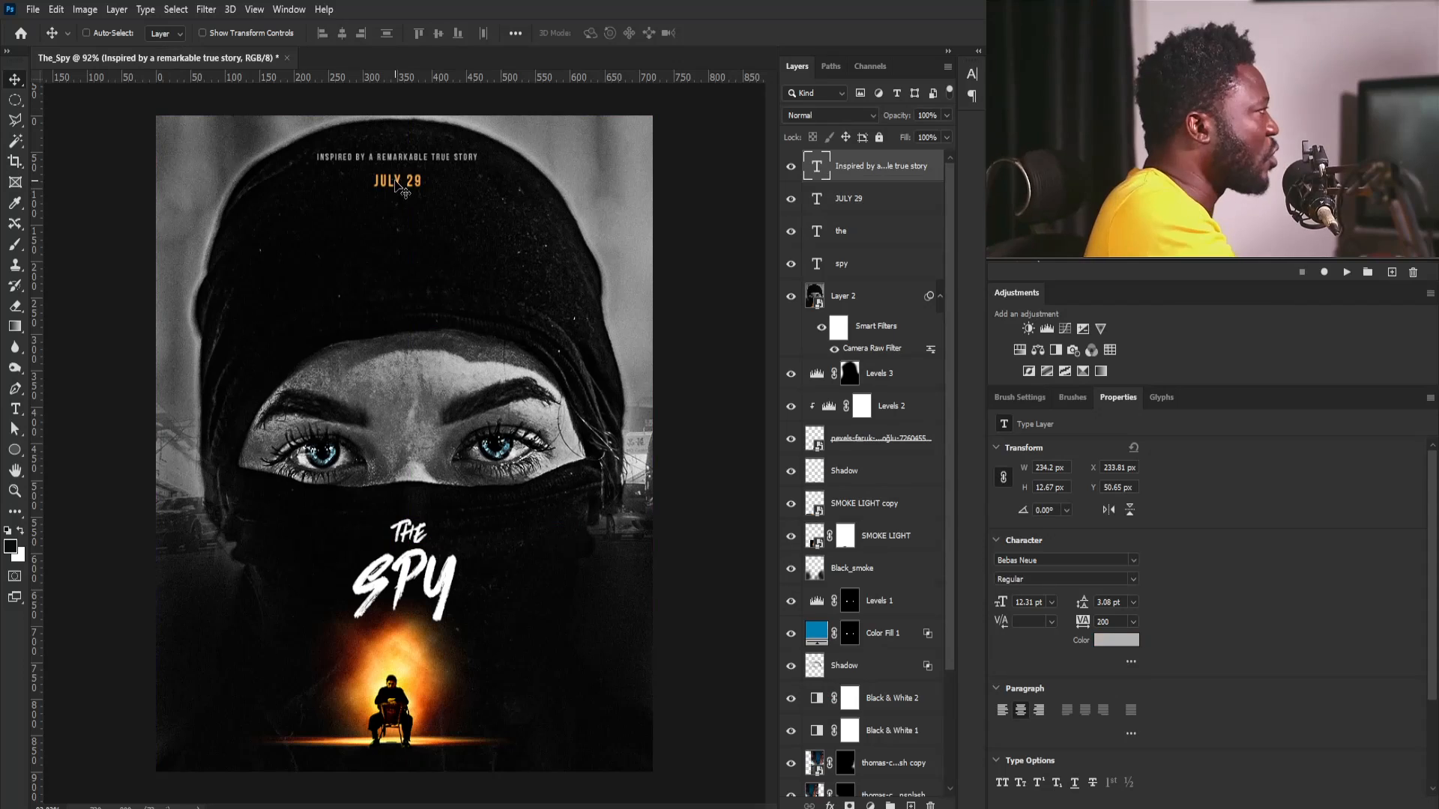
- Check the JULY 29 layer's text color in the Color Picker and close it without applying a change
click(838, 209)
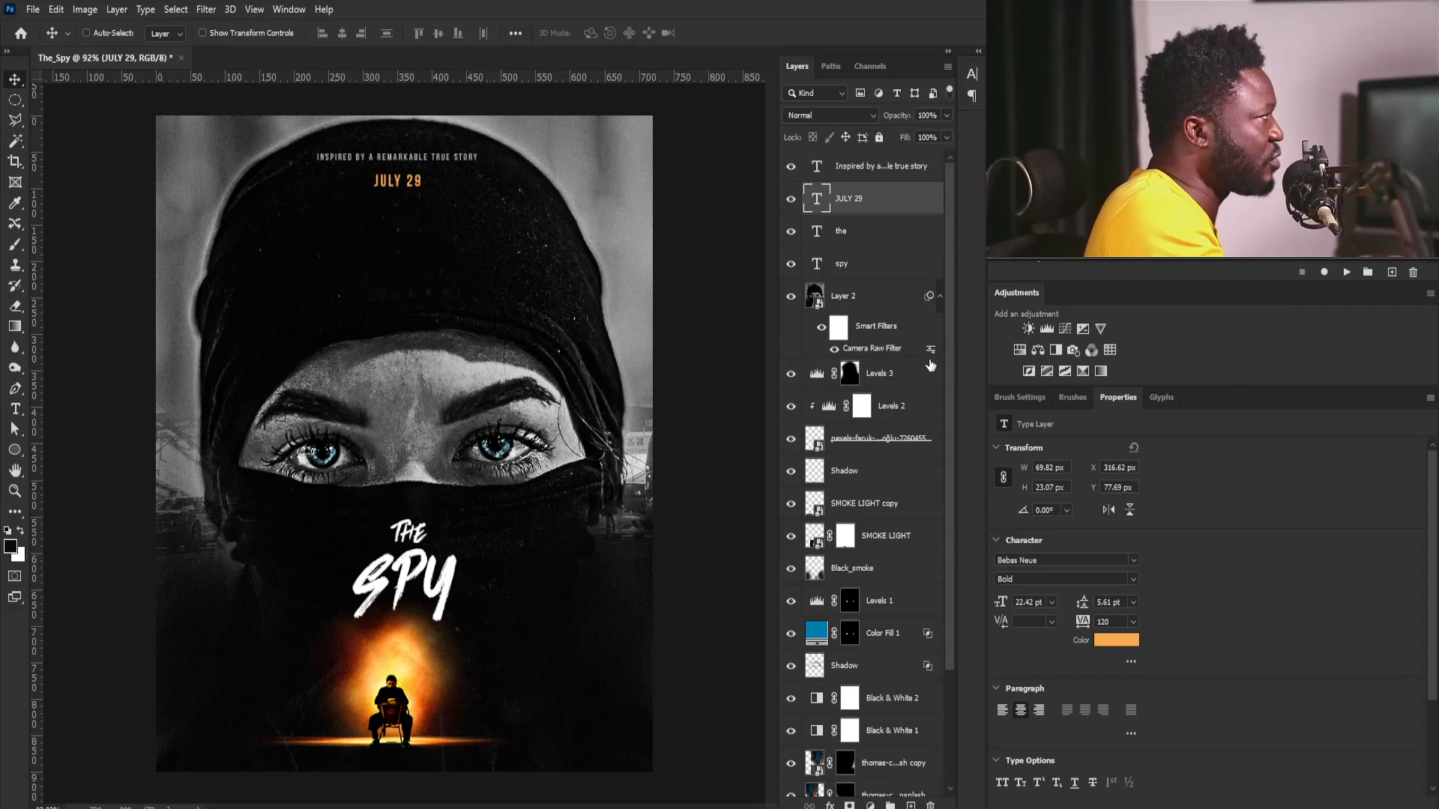
click(1117, 641)
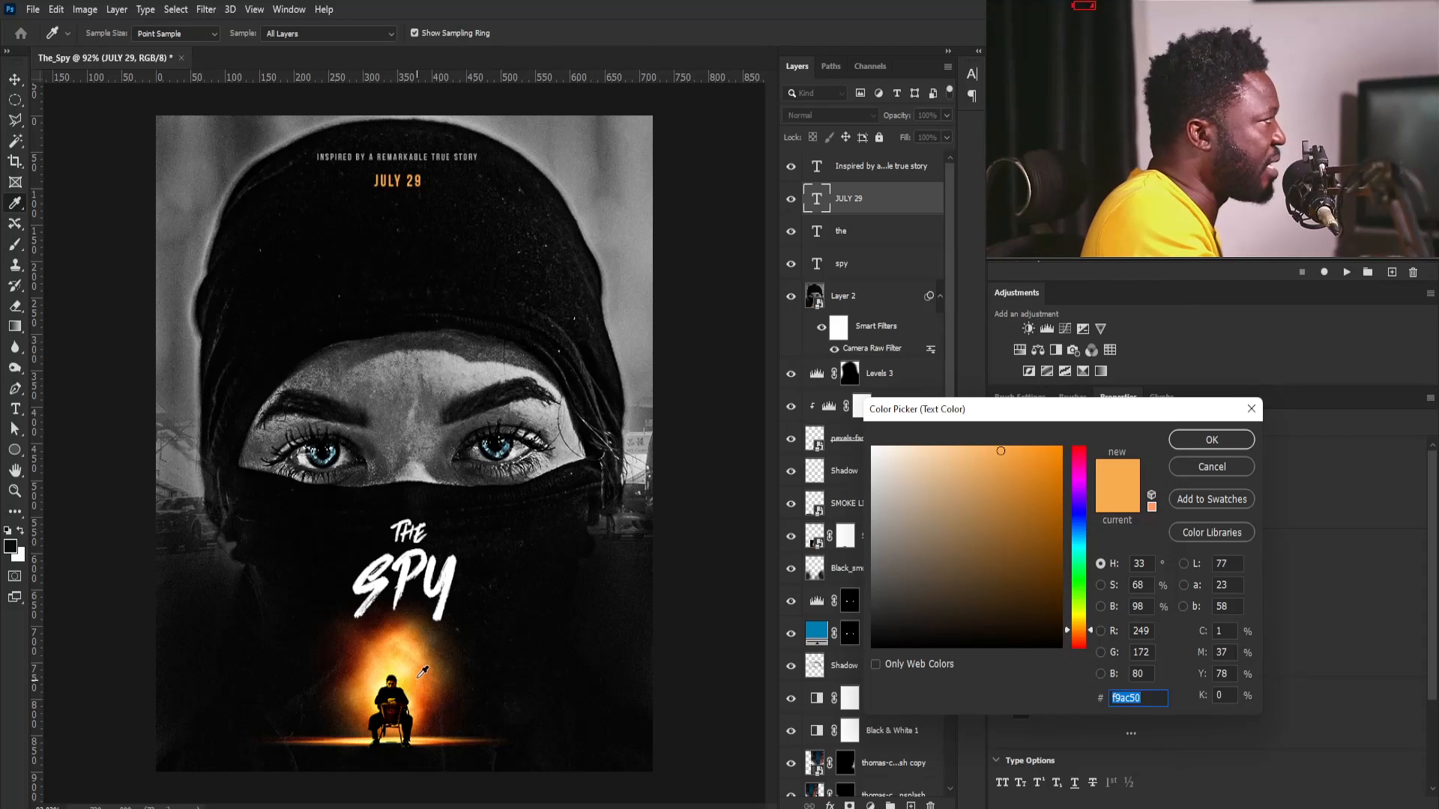
click(1242, 469)
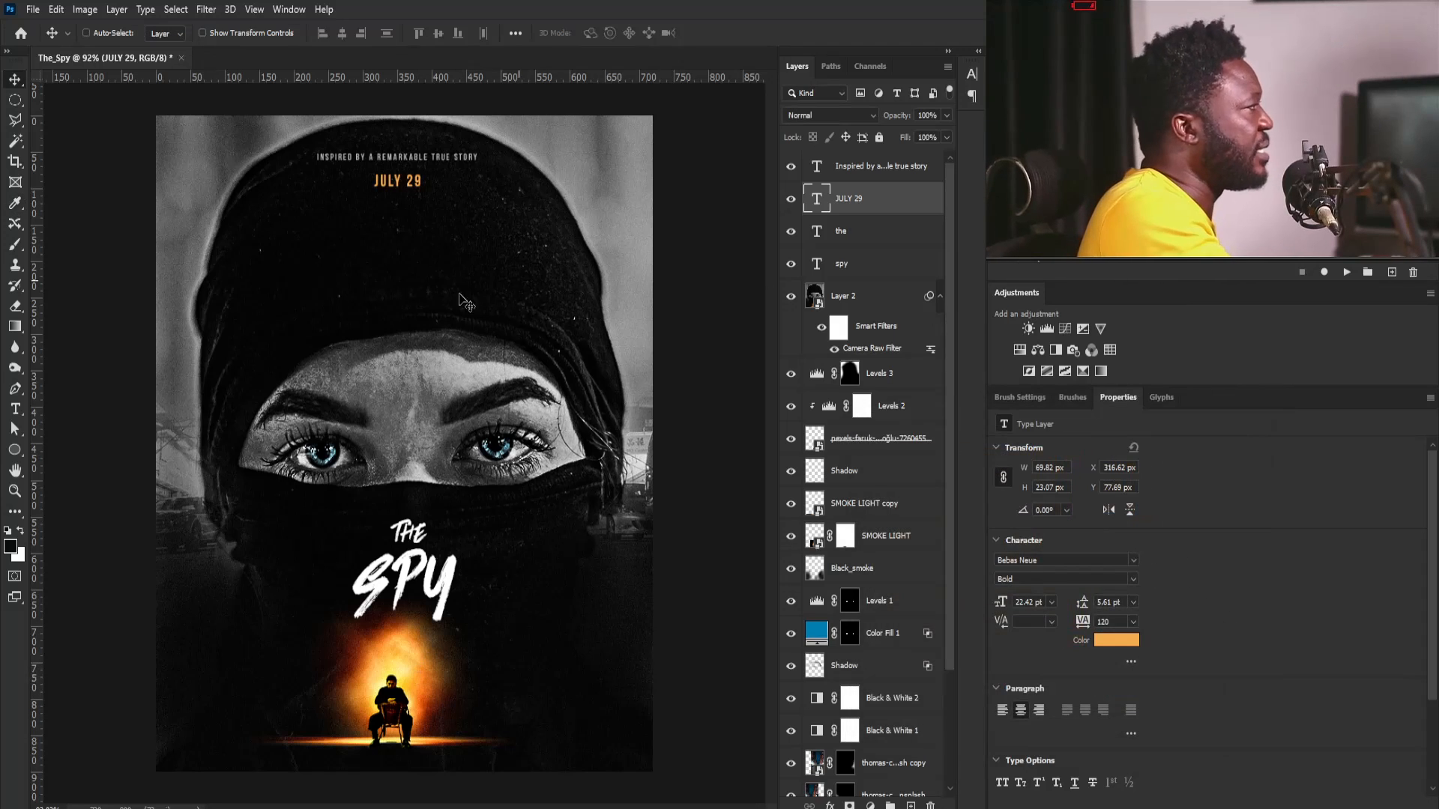
key(ctrl+minus)
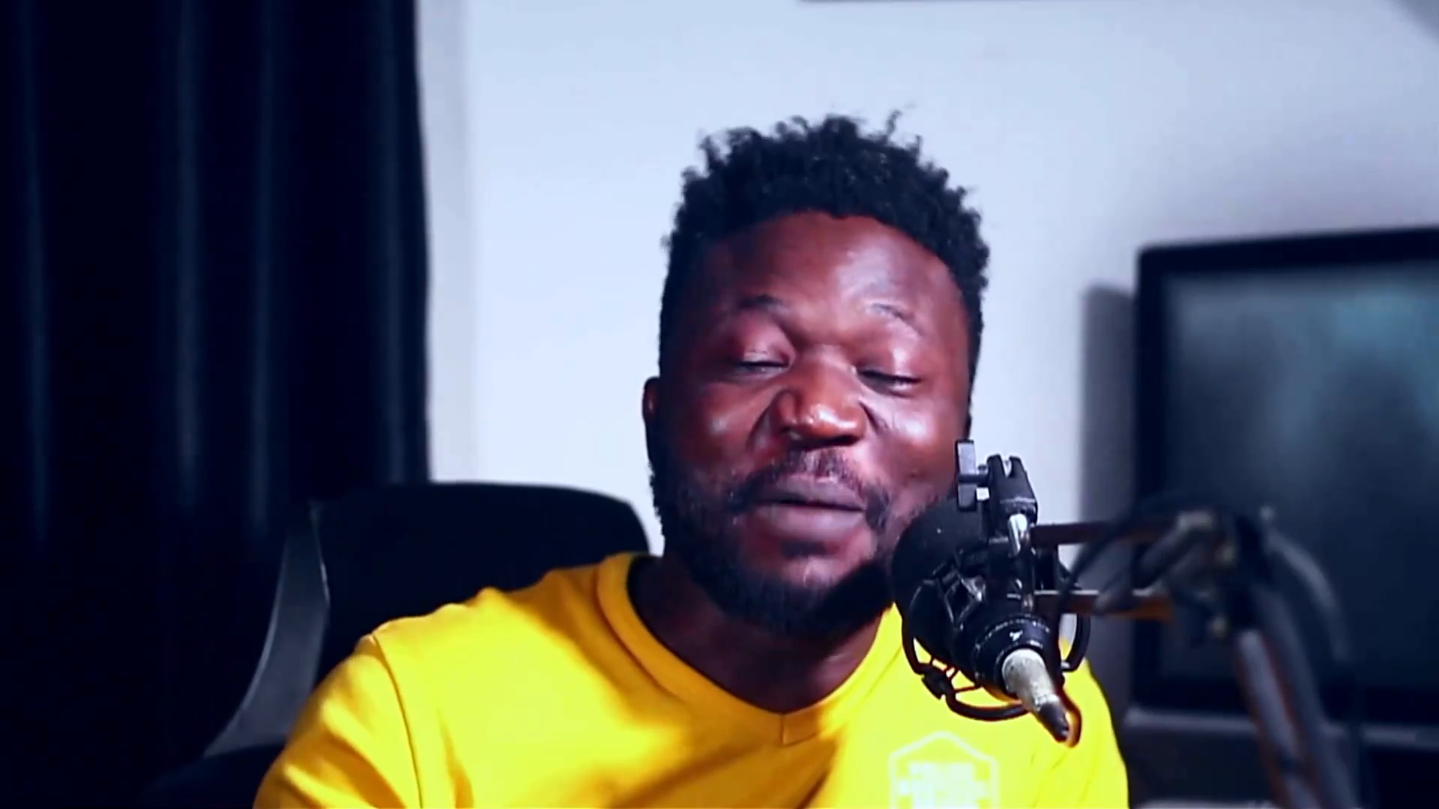